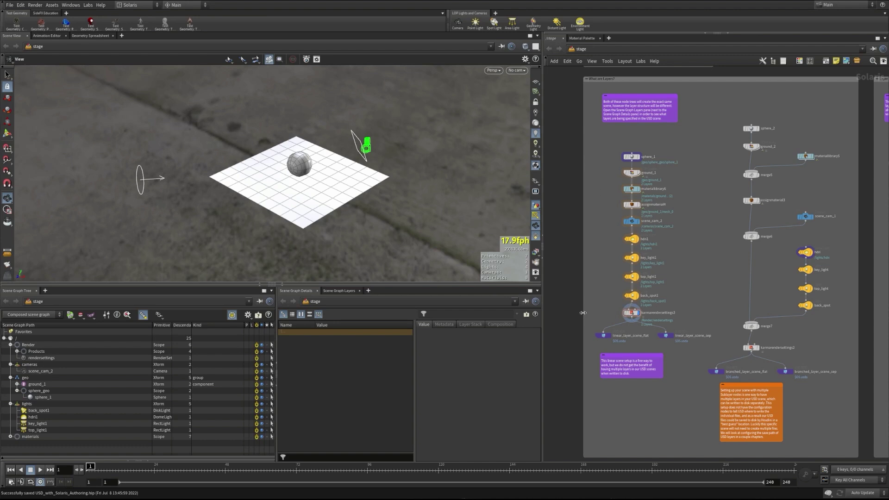
Show the stage's scene graph layers, select the karmarendersettings3 layer and hide the layer's USD text preview
left_click(339, 291)
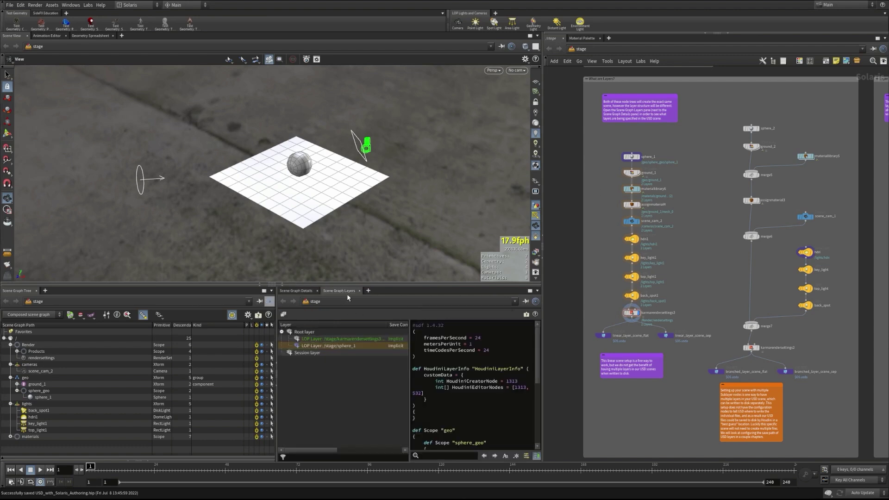
left_click(306, 339)
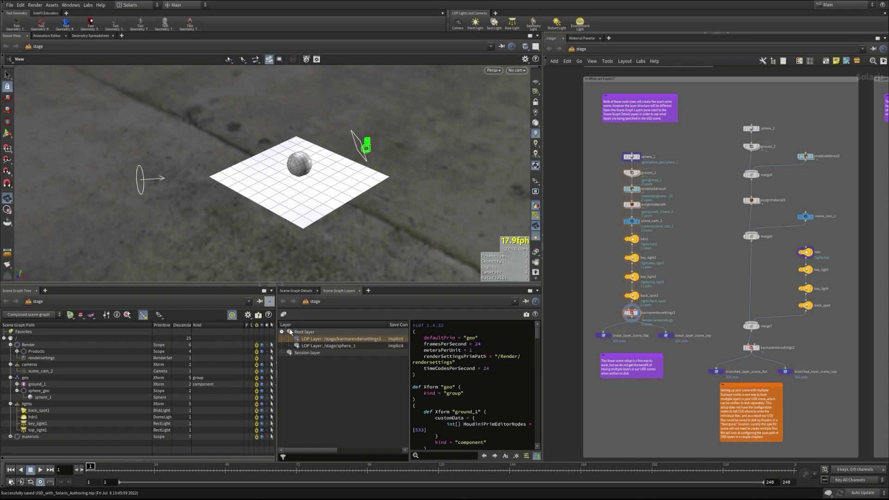
left_click(284, 314)
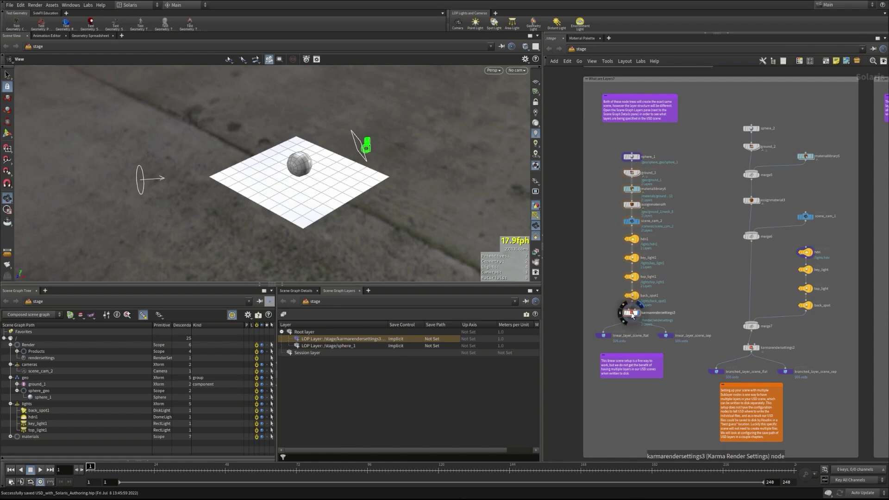
Display the karmarendersettings2 node at the end of the branched network to examine its layer structure
scroll(605, 310, "up", 5)
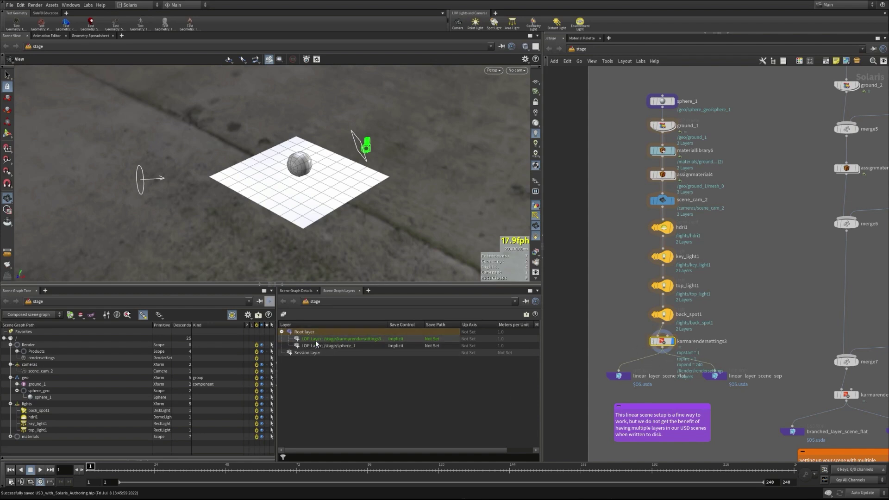
middle_click_drag(768, 346, 690, 295)
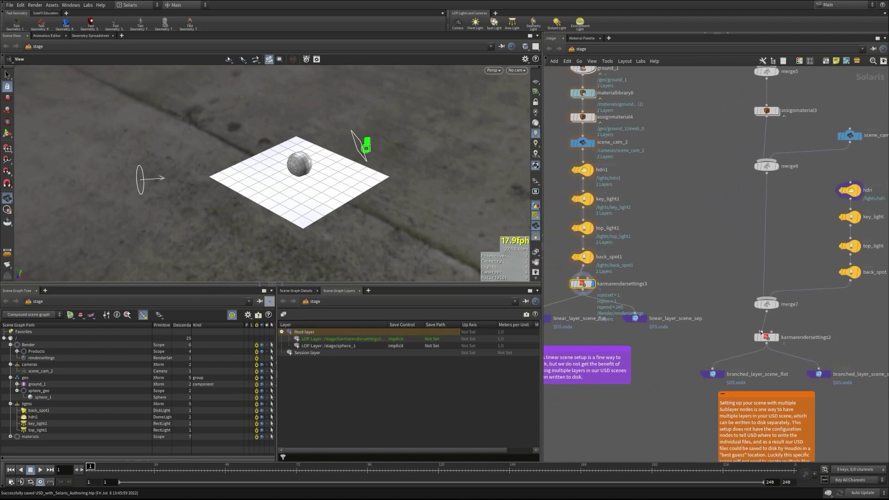
left_click(776, 337)
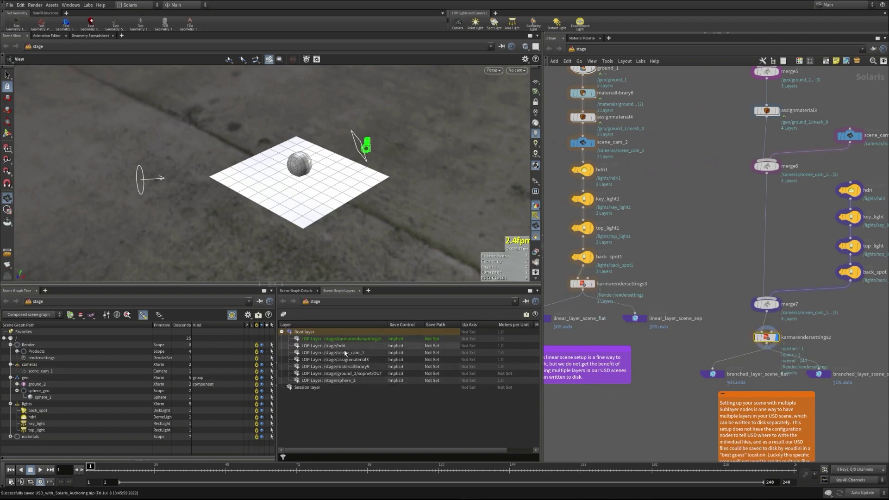
Display the linear network's nodes one after another from sphere_1 to karmarendersettings3 to examine the layers each one produces
middle_click_drag(695, 275, 732, 302)
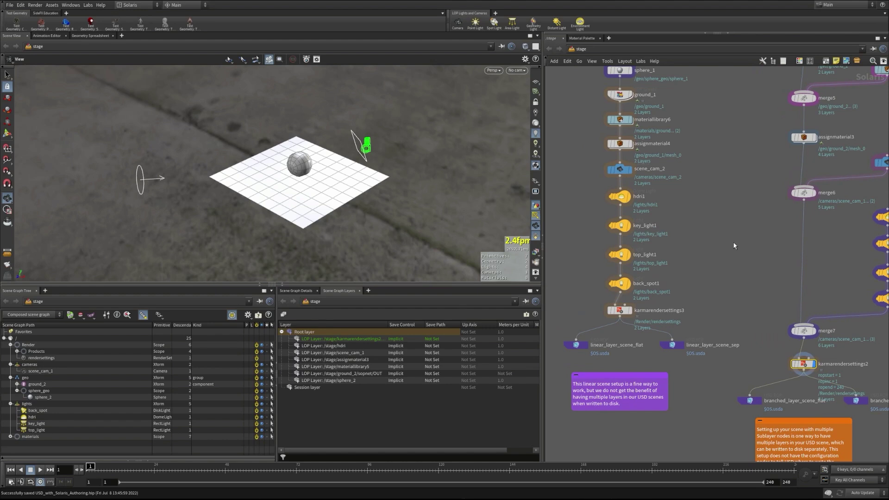
middle_click_drag(734, 246, 733, 283)
left_click(619, 108)
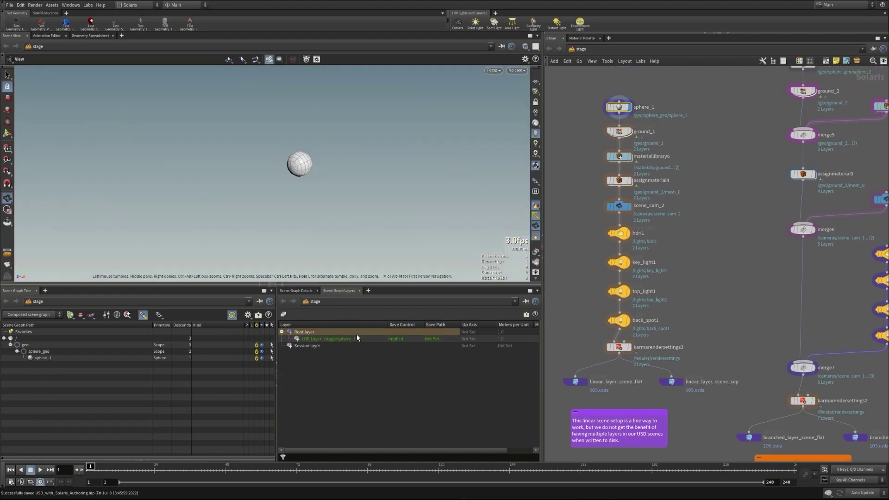
left_click(631, 133)
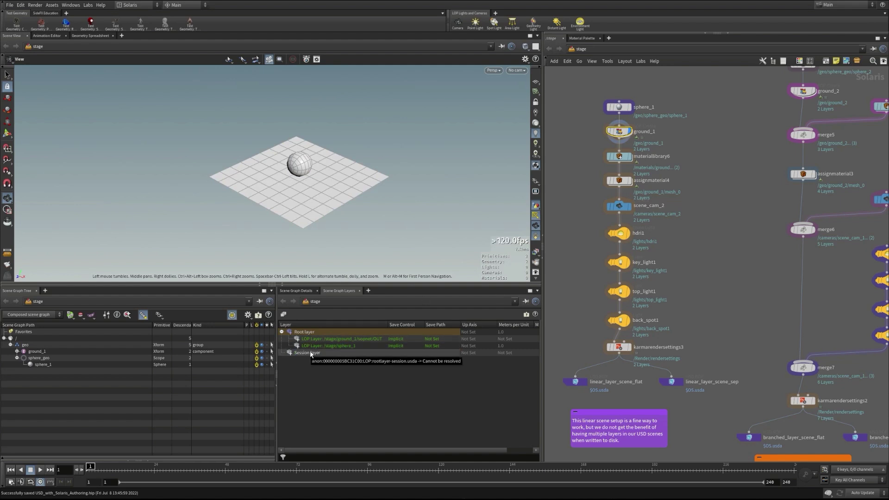
left_click(629, 156)
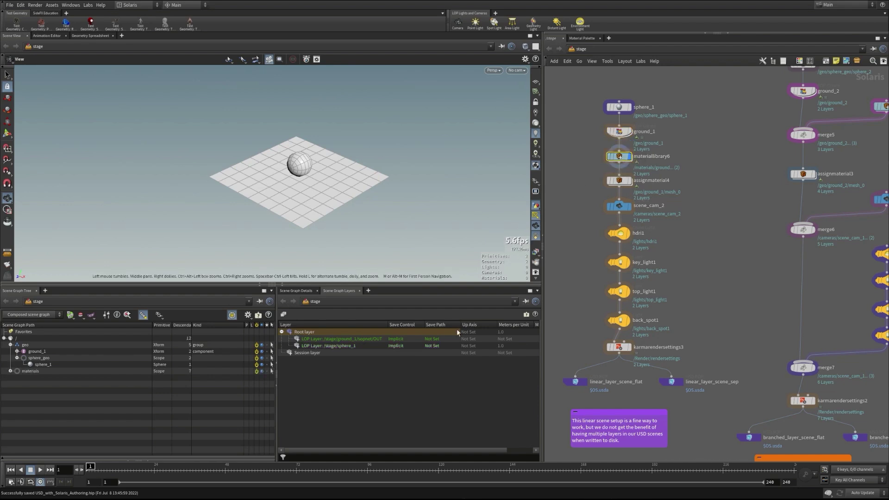
left_click(630, 181)
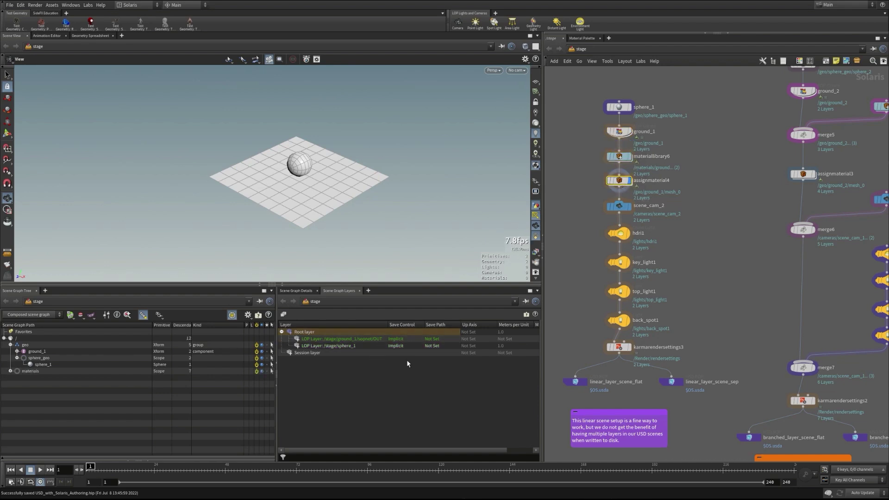
left_click(630, 206)
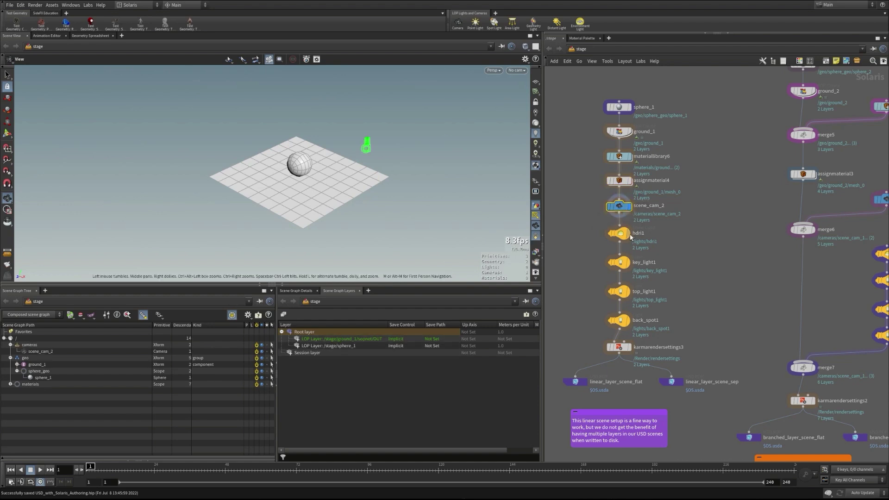
left_click(631, 235)
left_click(625, 263)
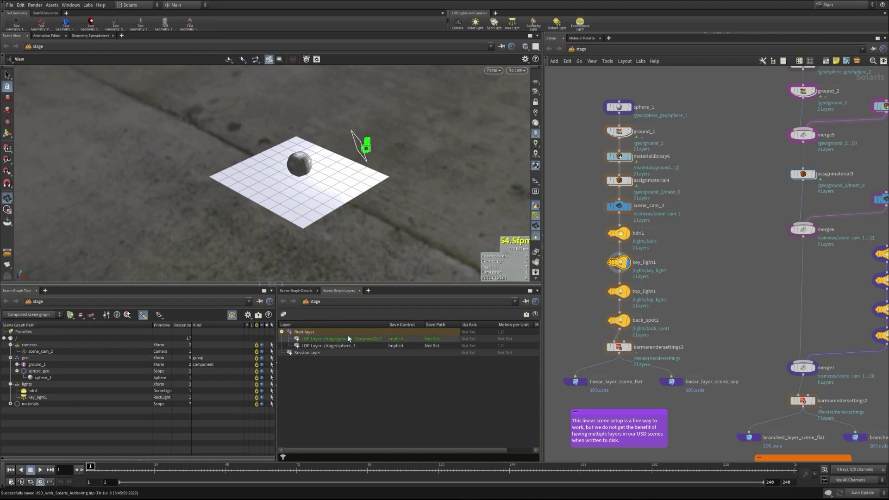
left_click(626, 291)
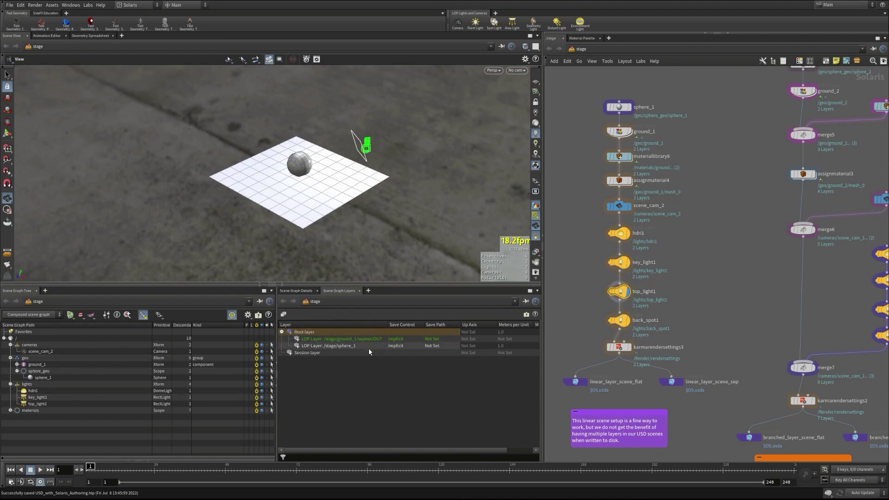
left_click(630, 348)
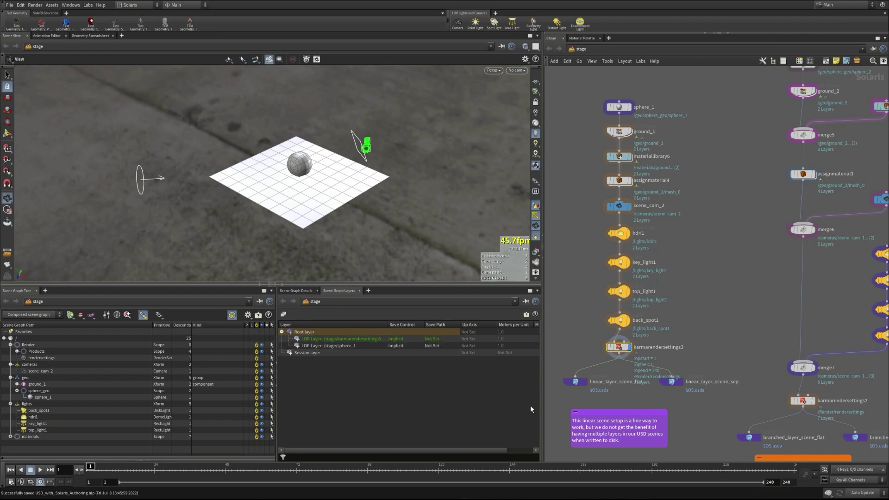
Save the scene file, and write the linear_layer_scene_flat node's USD to disk with implicit layers flattened
left_click(574, 382)
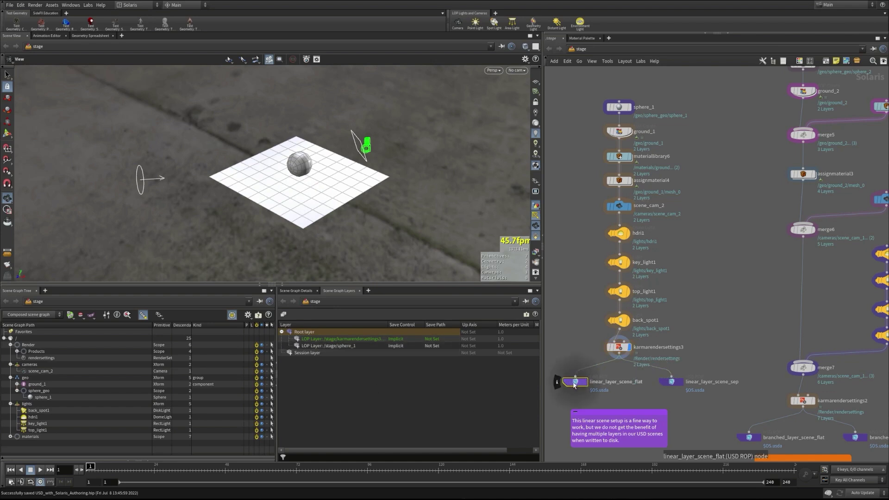
key("p")
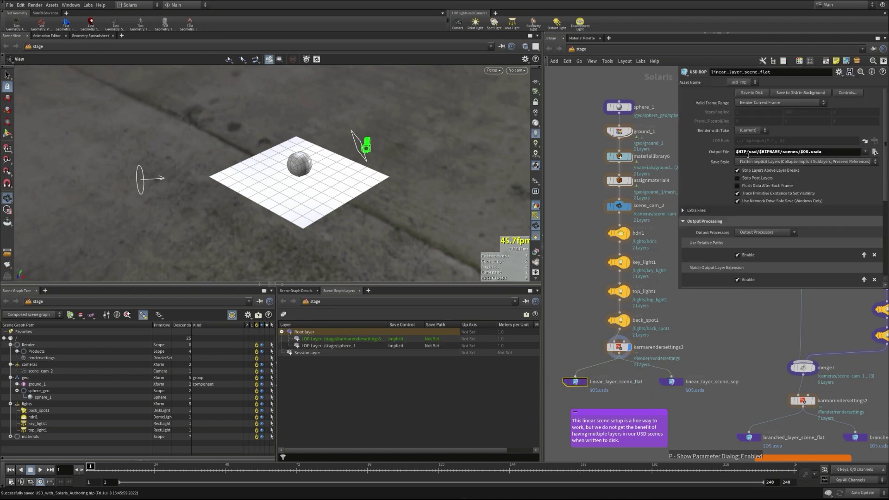
key("ctrl+s")
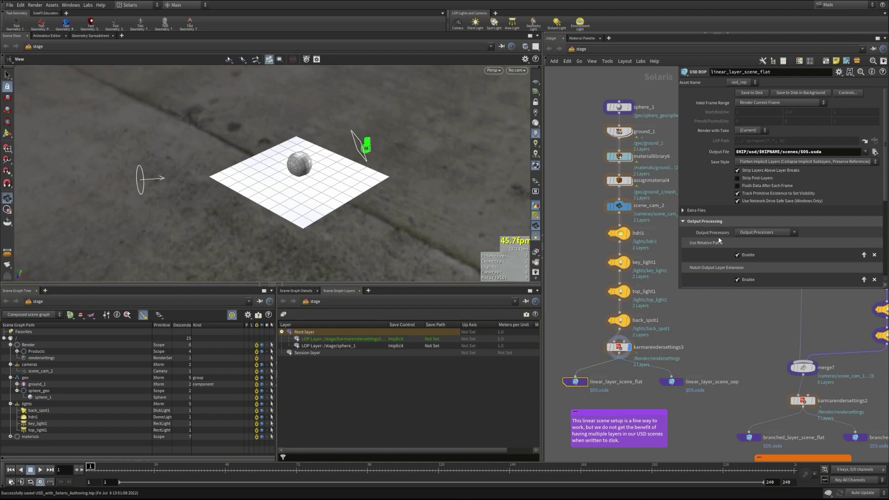
scroll(716, 240, "down", 2)
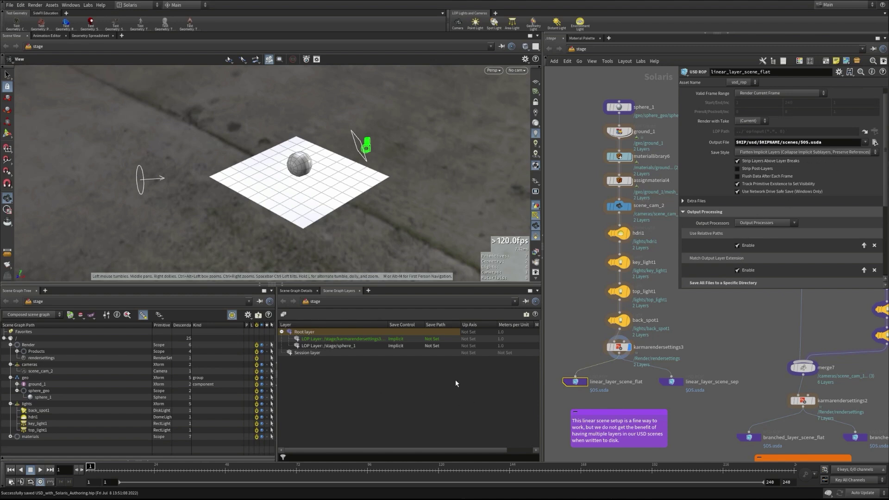
scroll(699, 188, "up", 1)
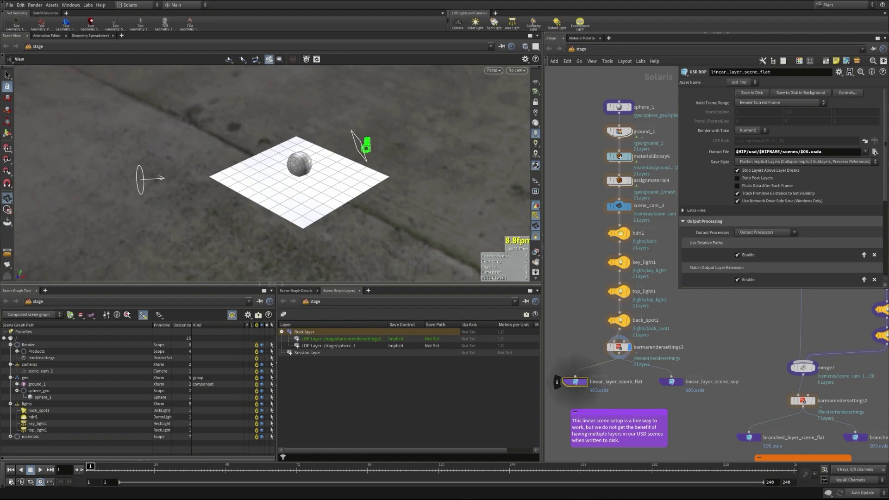
Switch to File Explorer and open linear_layer_scene_flat.usda from the linear output folder to examine its contents
key("alt+Tab")
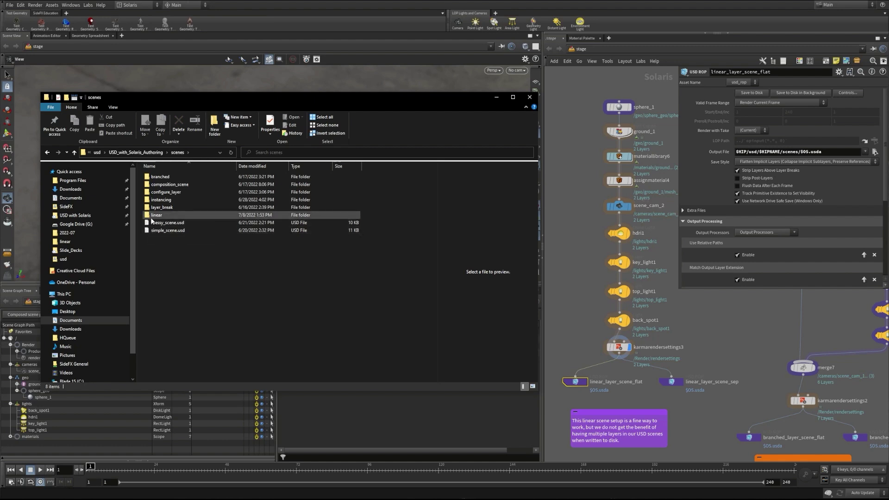
scroll(755, 227, "down", 1)
scroll(692, 259, "down", 2)
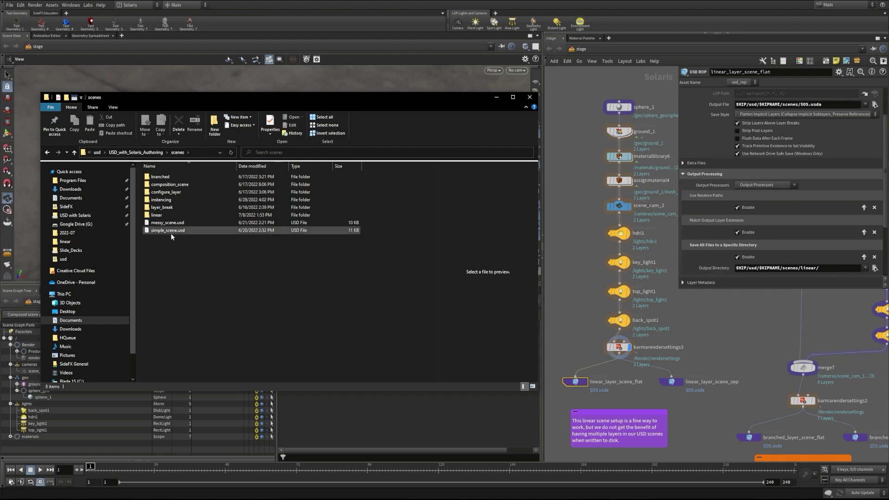
double_click(157, 216)
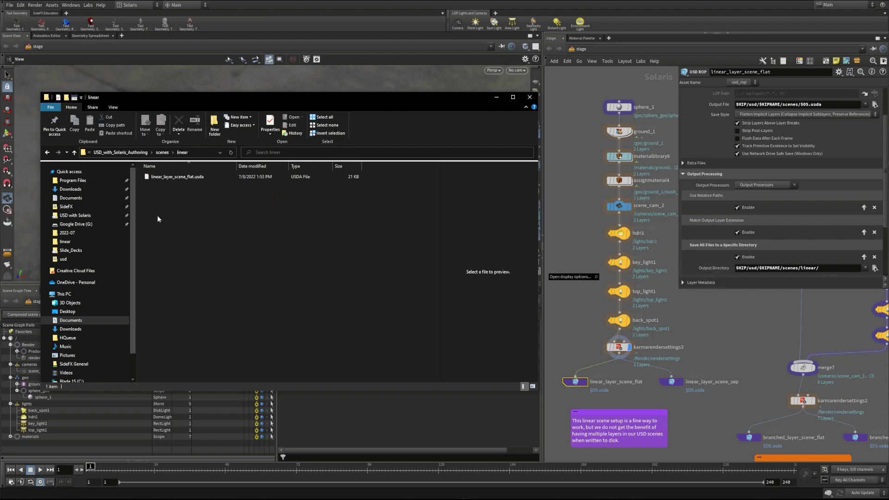
double_click(178, 178)
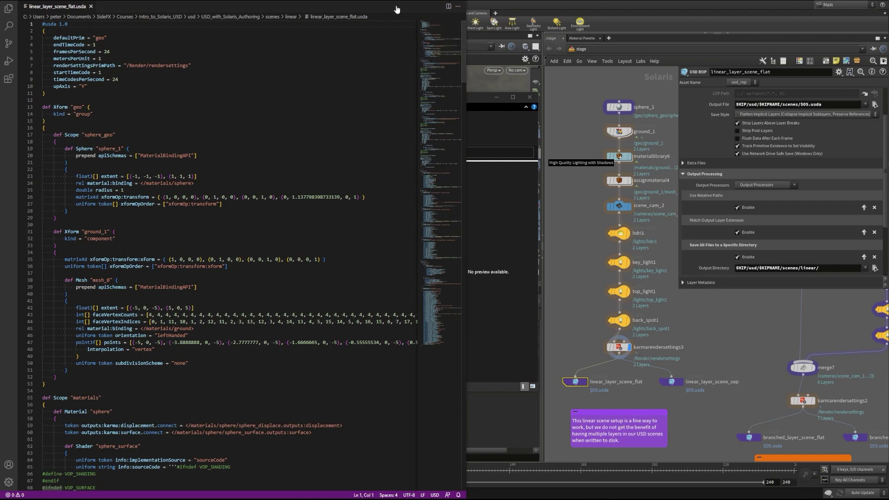
left_click(414, 1)
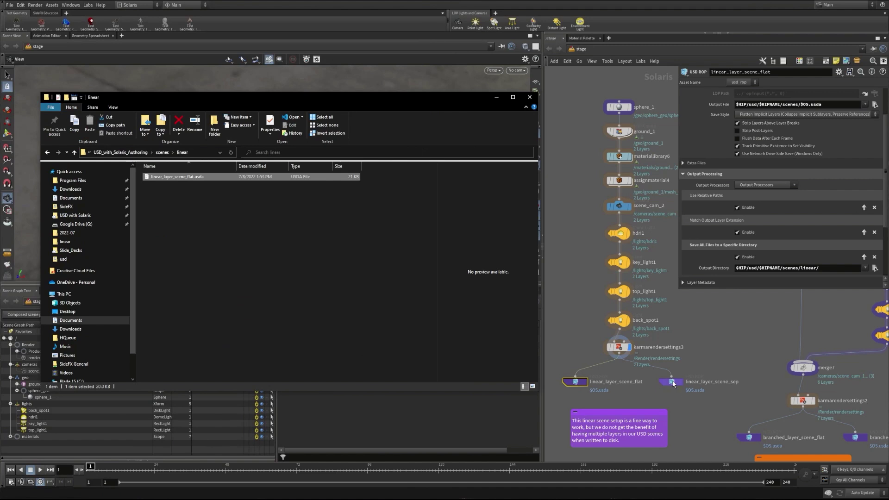
Choose the Separate Layers save style for the linear_layer_scene_sep node and write its USD files to disk
left_click(674, 382)
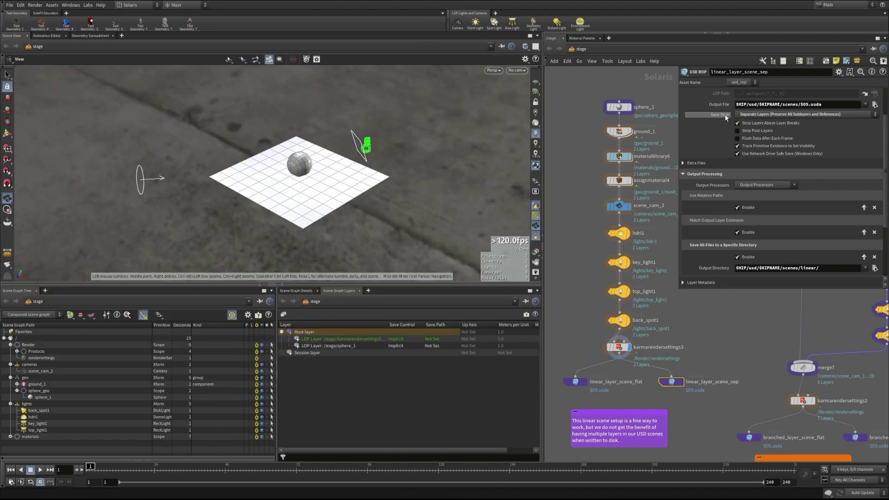
left_click(755, 115)
left_click(747, 137)
scroll(693, 137, "up", 3)
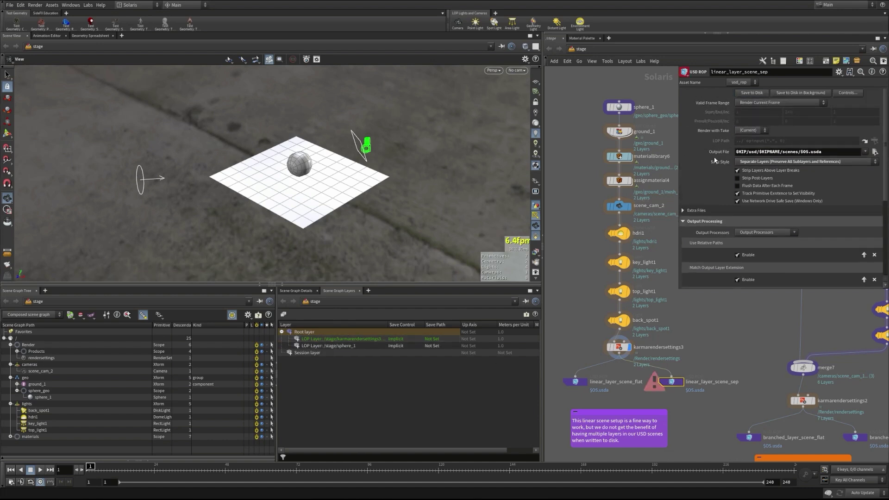
scroll(695, 259, "down", 2)
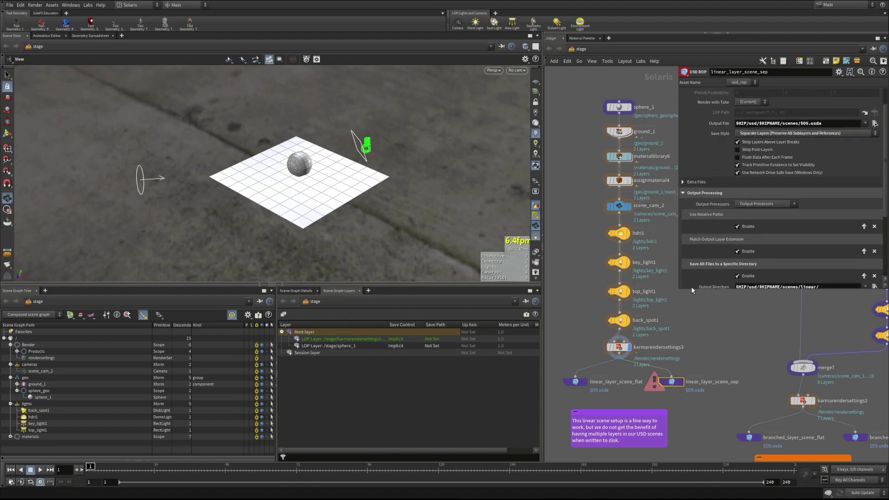
left_click(654, 382)
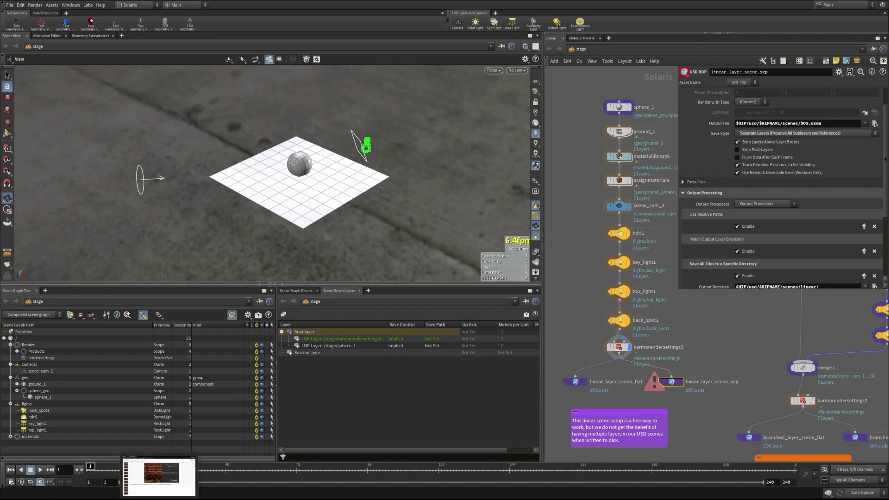
Switch to File Explorer and open linear_layer_scene_sep.usda to examine which sublayers it references
left_click(89, 494)
left_click(164, 231)
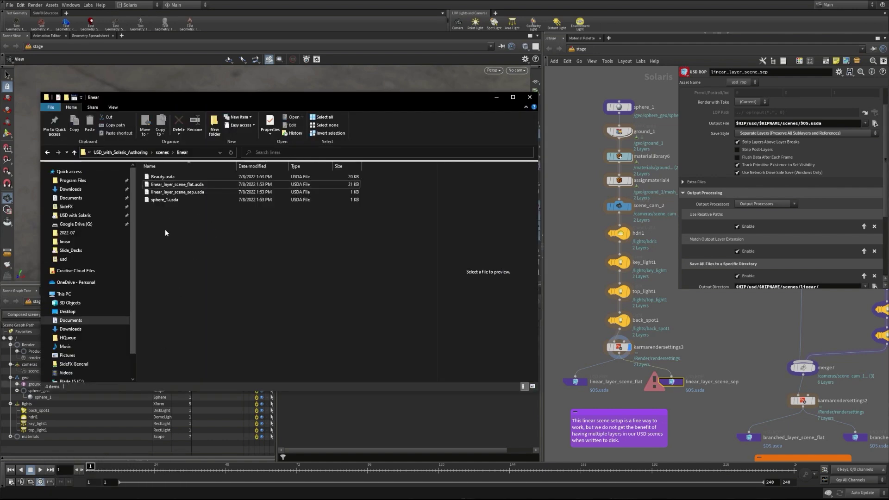
left_click(155, 192)
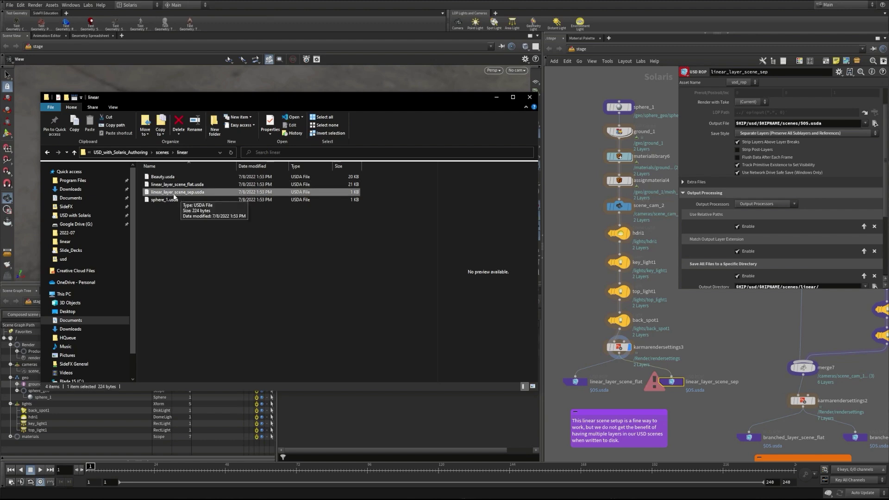
double_click(175, 194)
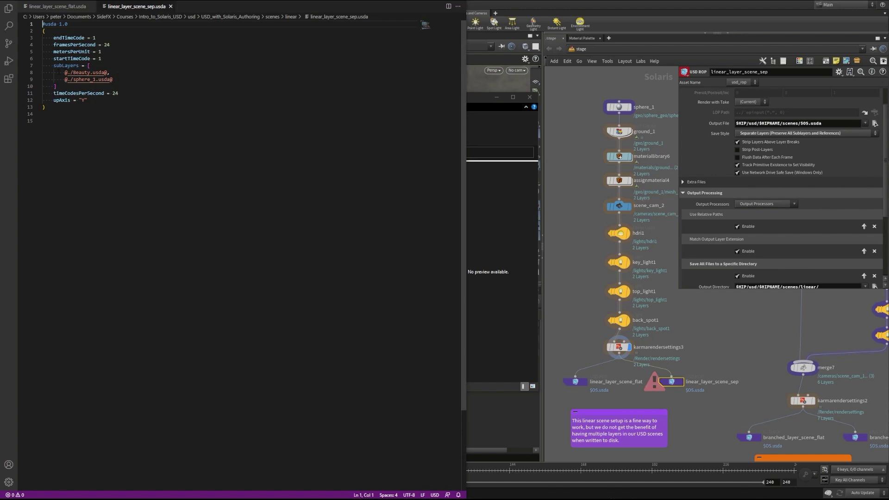
left_click(422, 4)
Open Beauty.usda from the linear folder and look through its scene description
double_click(163, 176)
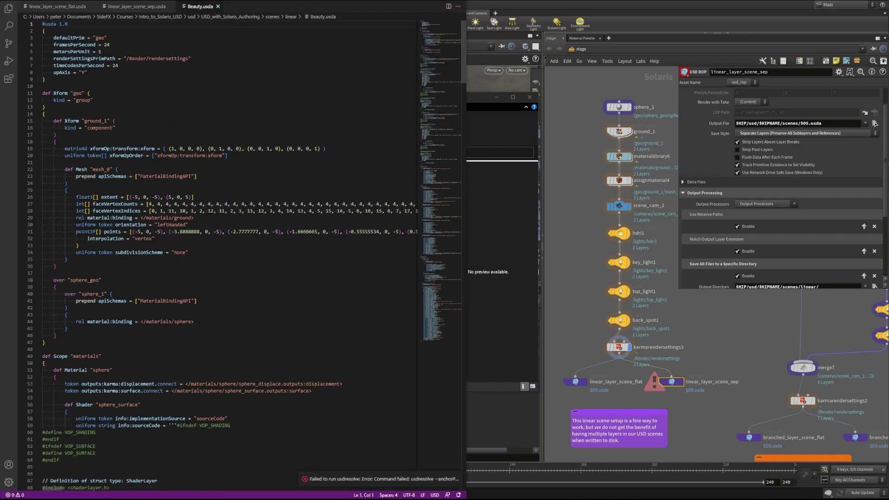
left_click_drag(438, 77, 428, 40)
mouse_move(623, 351)
Open sphere_1.usda to examine the sphere's layer, and return to Houdini
left_click(244, 498)
double_click(165, 202)
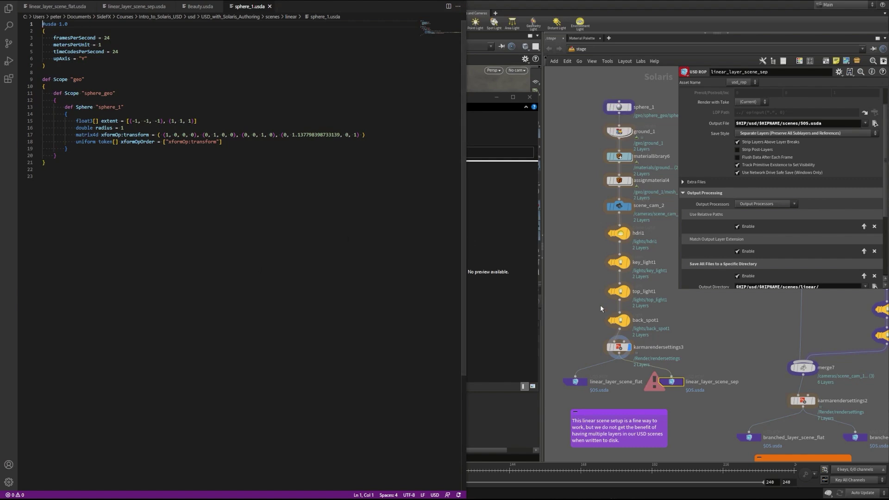
left_click(713, 343)
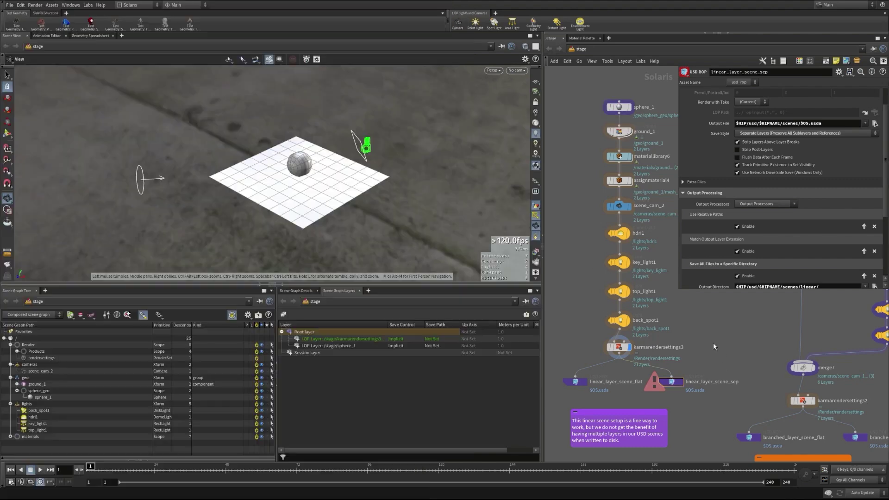
Hide the node parameters and examine the branched network from sphere_2 through its merge nodes to the USD ROPs
key("p")
middle_click_drag(736, 316, 648, 314)
scroll(651, 314, "down", 1)
middle_click_drag(657, 254, 628, 256)
middle_click_drag(632, 215, 623, 237)
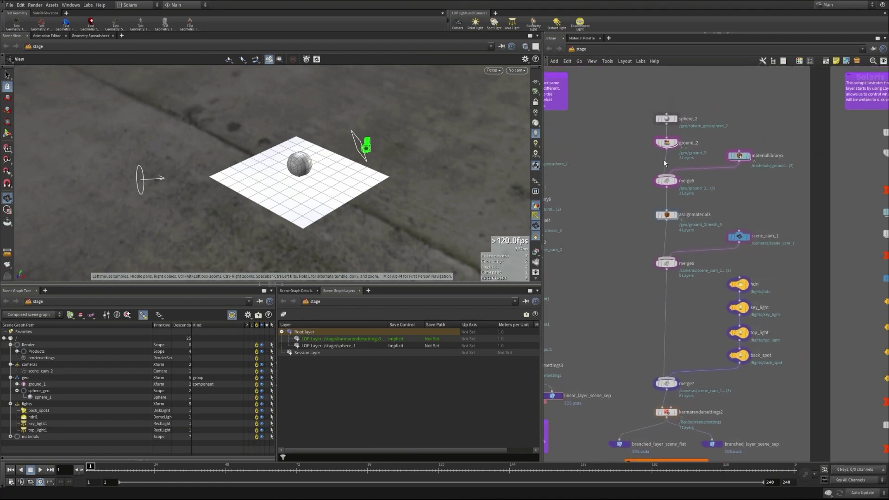
mouse_move(656, 185)
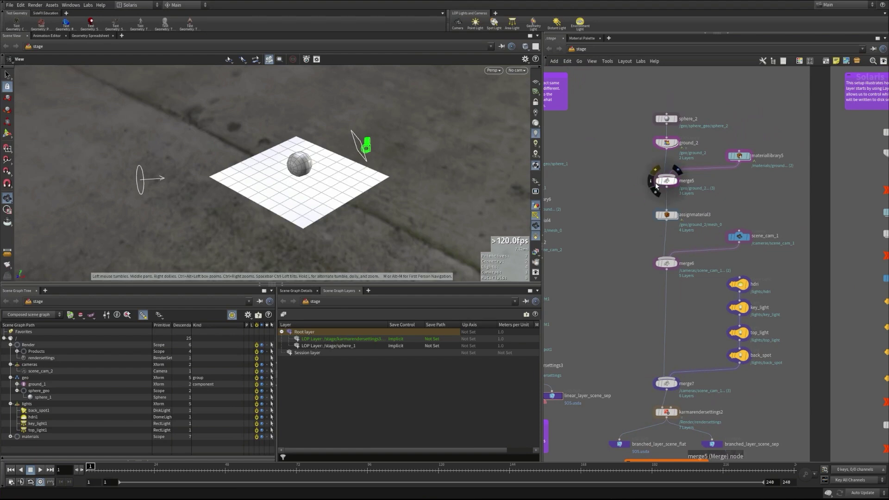
middle_click_drag(610, 184, 574, 203)
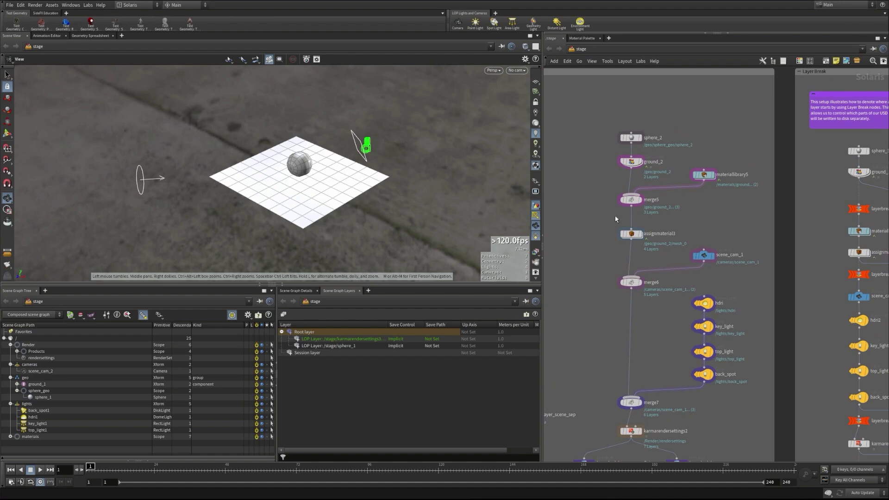
mouse_move(613, 205)
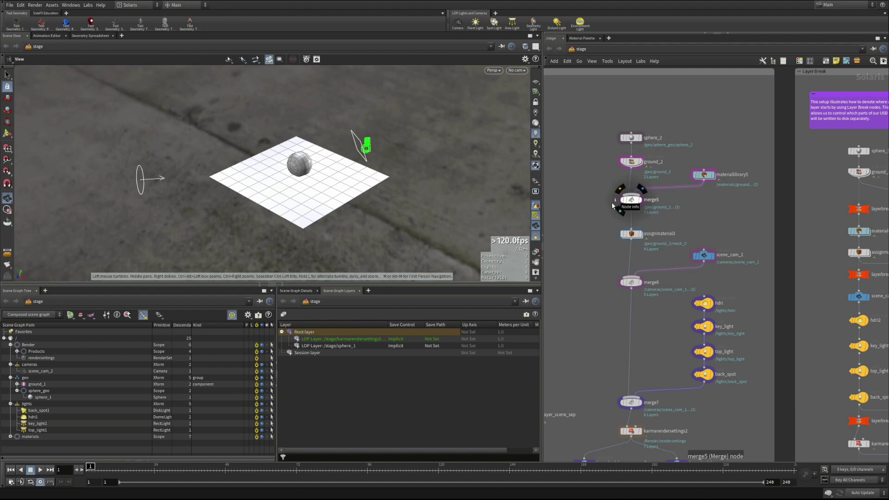
scroll(584, 167, "up", 1)
middle_click_drag(584, 167, 570, 199)
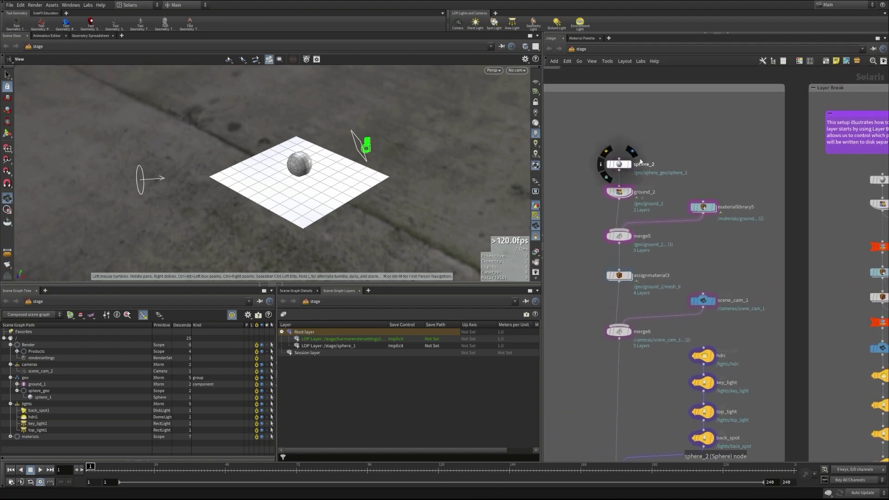
Compare the scene graph layers at ground_2 and merge5, and show merge5's parameters to check its merge style
left_click(628, 192)
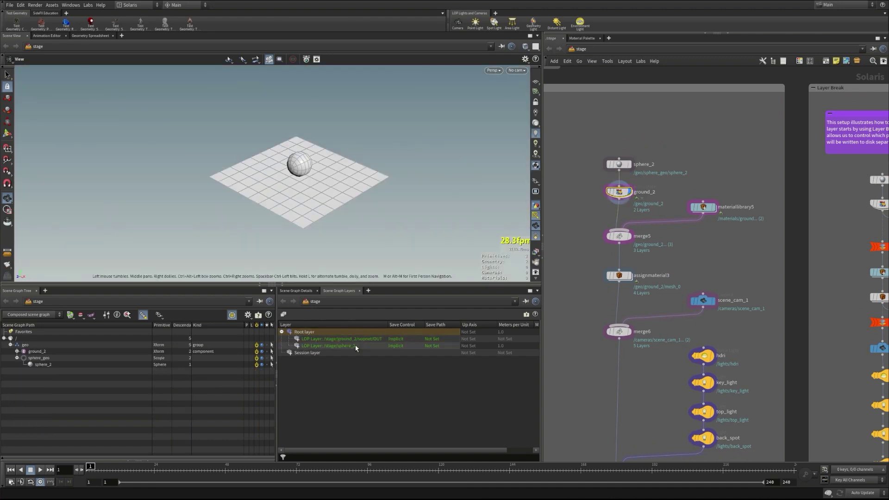
left_click(628, 236)
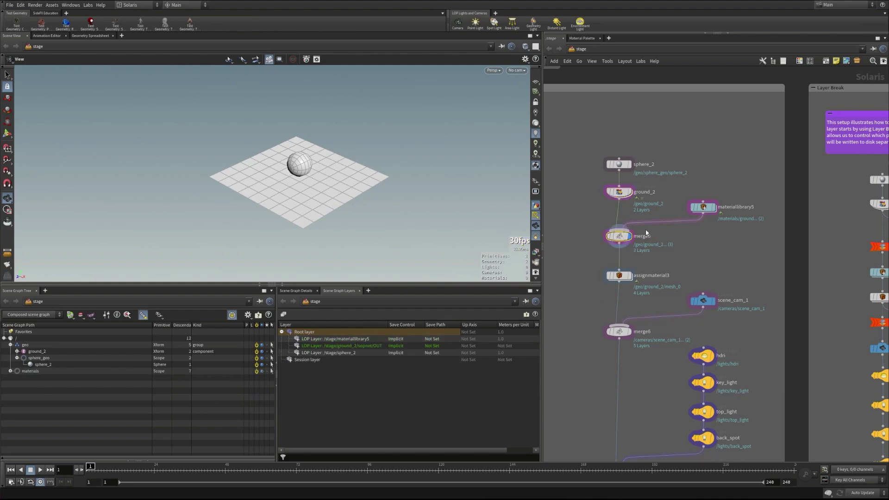
mouse_move(700, 206)
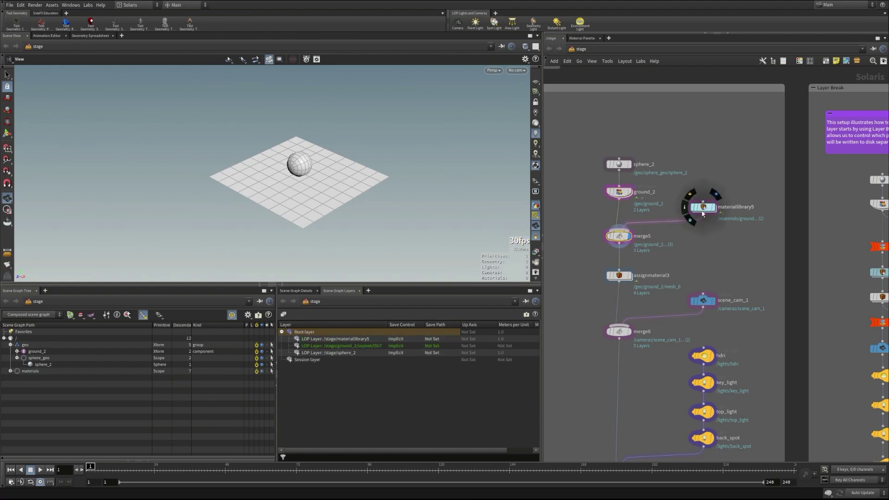
mouse_move(619, 237)
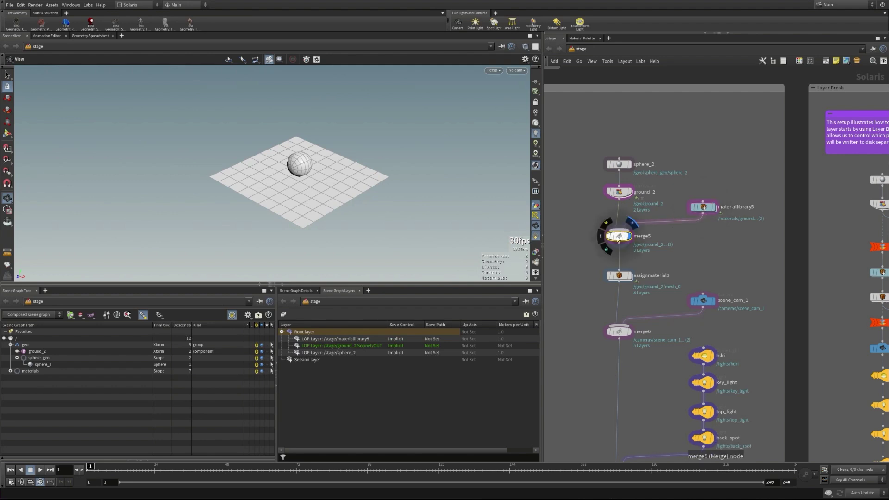
middle_click_drag(668, 250, 613, 282)
key("p")
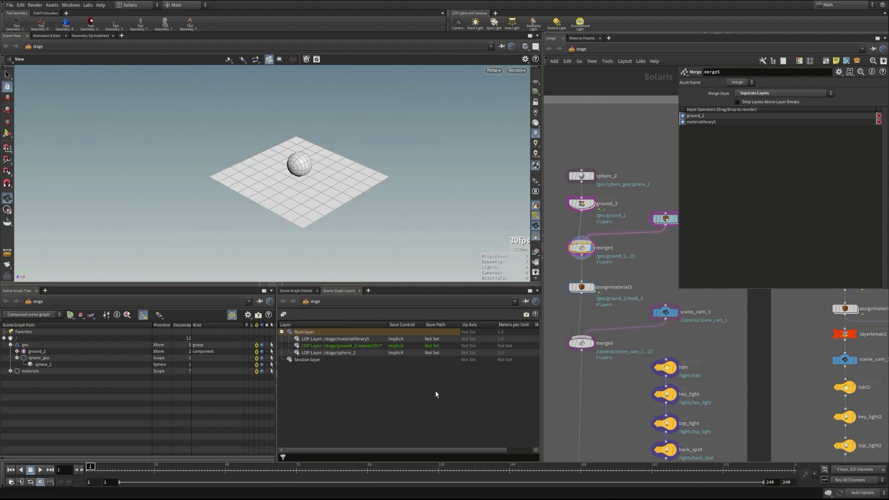
Examine the scene graph layers at assignmaterial3 and merge6, and save the Houdini scene file
mouse_move(589, 340)
left_click(602, 285)
mouse_move(605, 284)
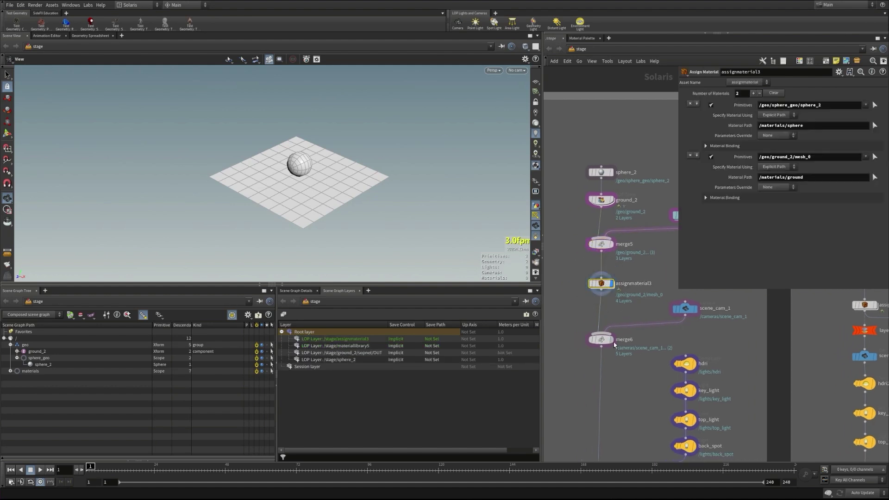
left_click(603, 341)
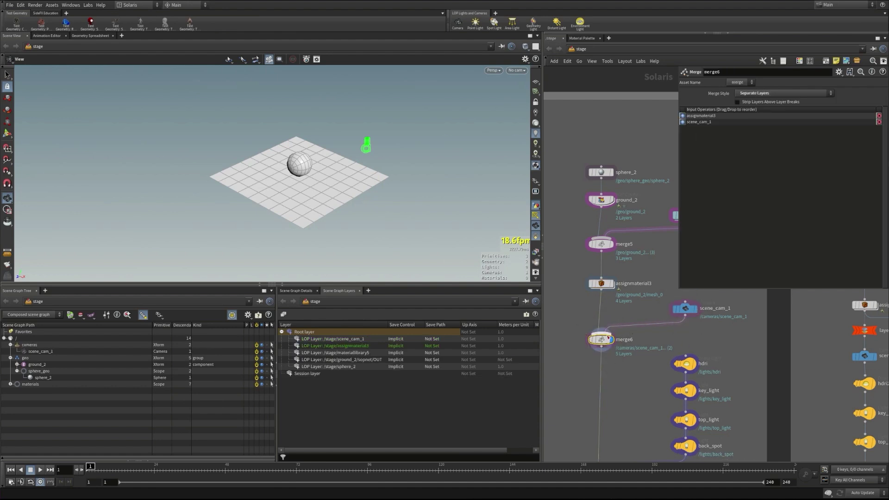
key("ctrl+s")
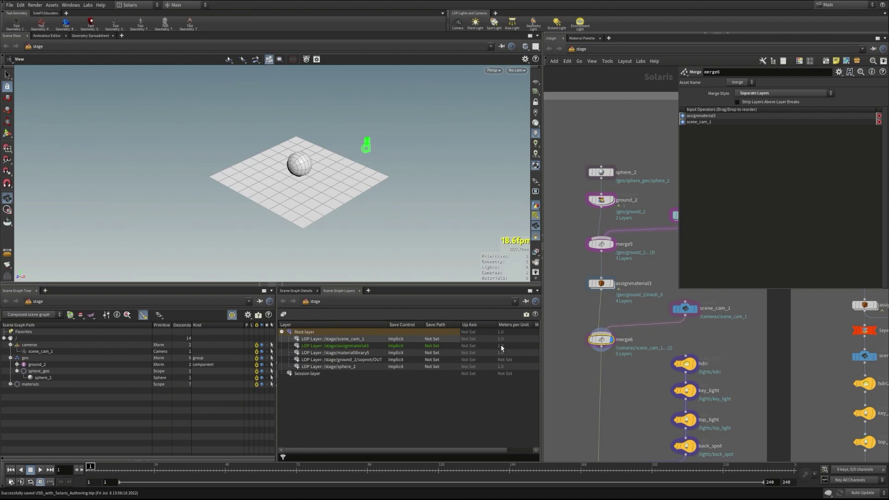
Examine the scene graph layers at merge7 and karmarendersettings2
middle_click_drag(646, 426, 655, 331)
left_click(613, 384)
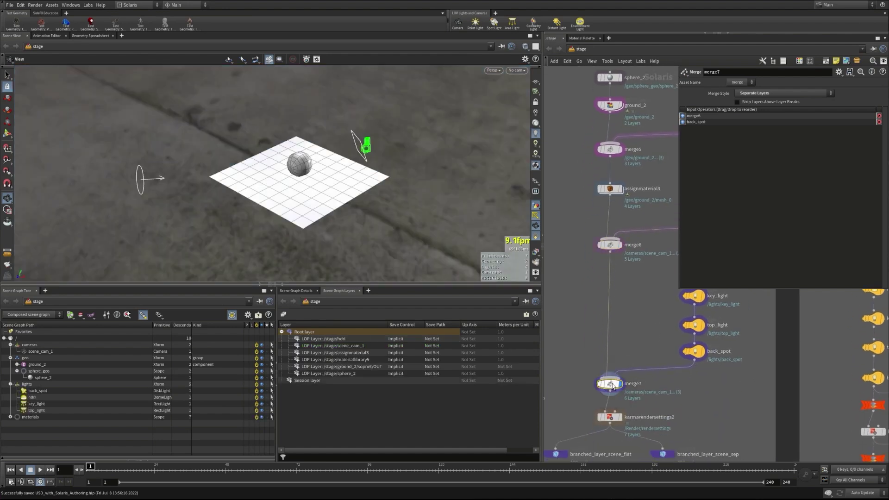
middle_click_drag(672, 283, 661, 321)
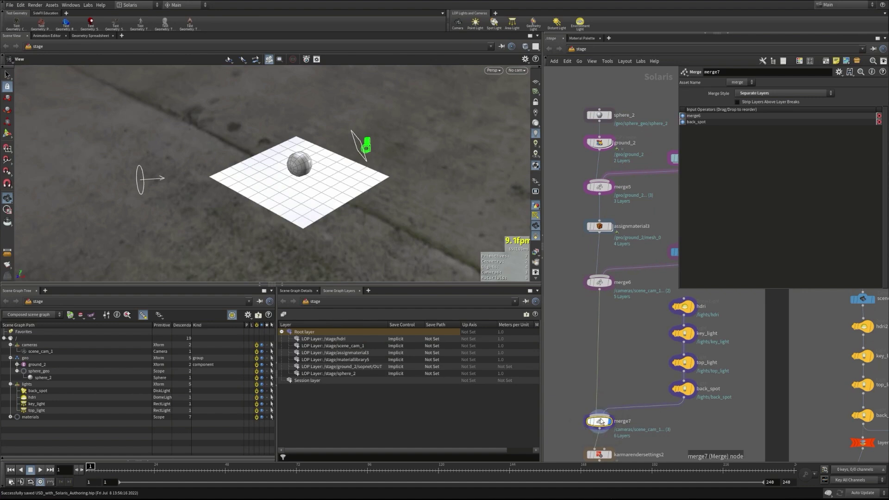
middle_click_drag(601, 422, 620, 315)
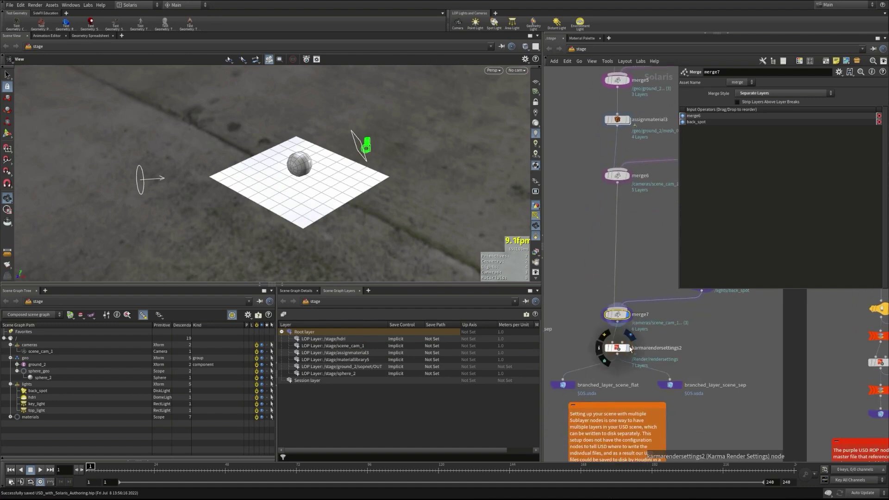
left_click(621, 351)
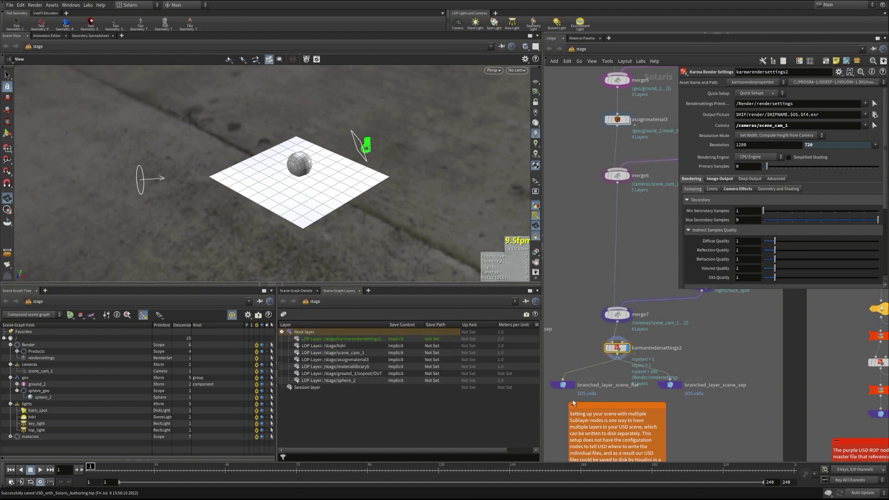
Write the branched_layer_scene_flat node's USD file to disk and open branched_layer_scene_flat.usda from the branched folder to examine it
left_click(565, 388)
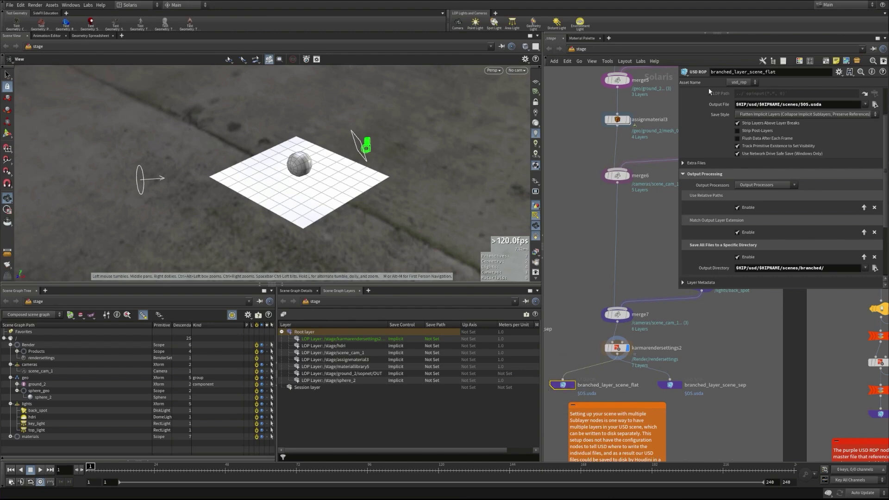
scroll(709, 79, "up", 3)
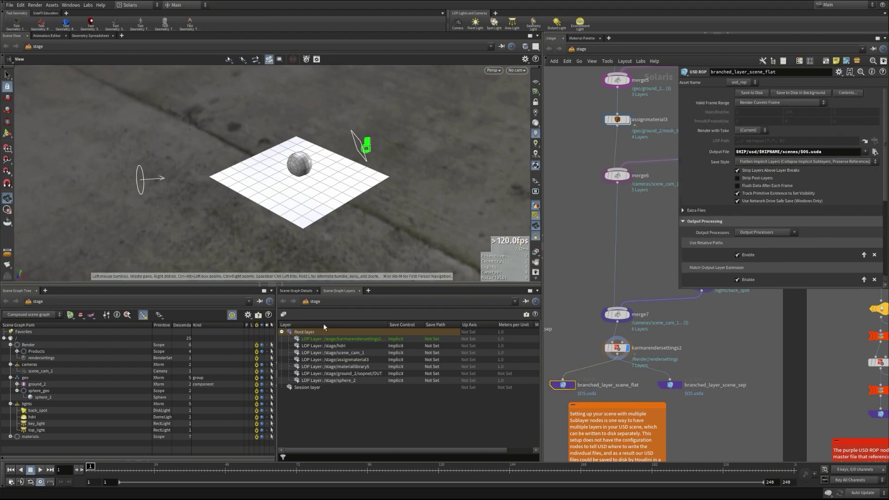
key("alt+Tab")
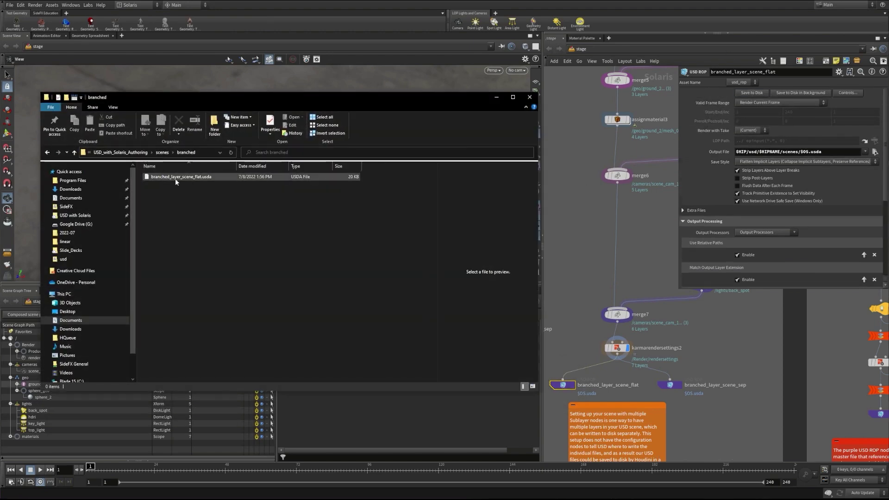
left_click(178, 177)
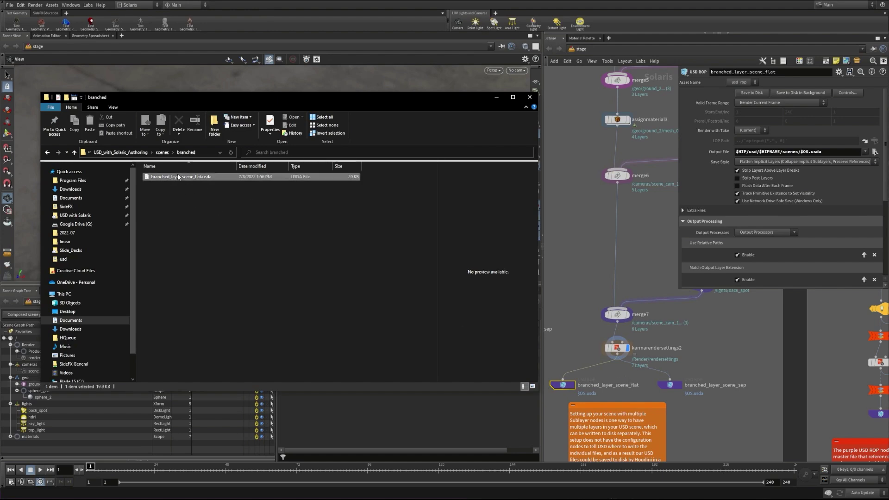
double_click(178, 176)
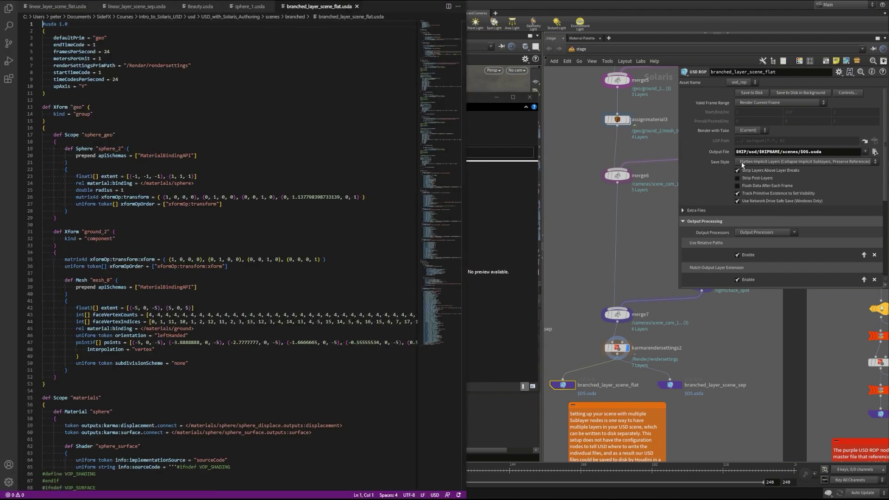
mouse_move(439, 41)
left_mouse_down()
mouse_move(421, 316)
mouse_move(434, 37)
left_mouse_up()
Review the flat node's save style options without changing them, and write the branched_layer_scene_sep node's separate layers to disk
left_click(752, 162)
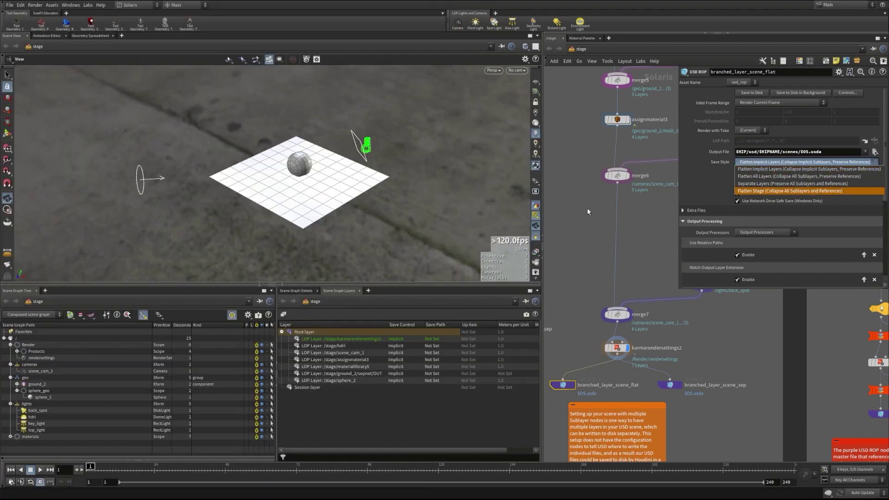
left_click(580, 231)
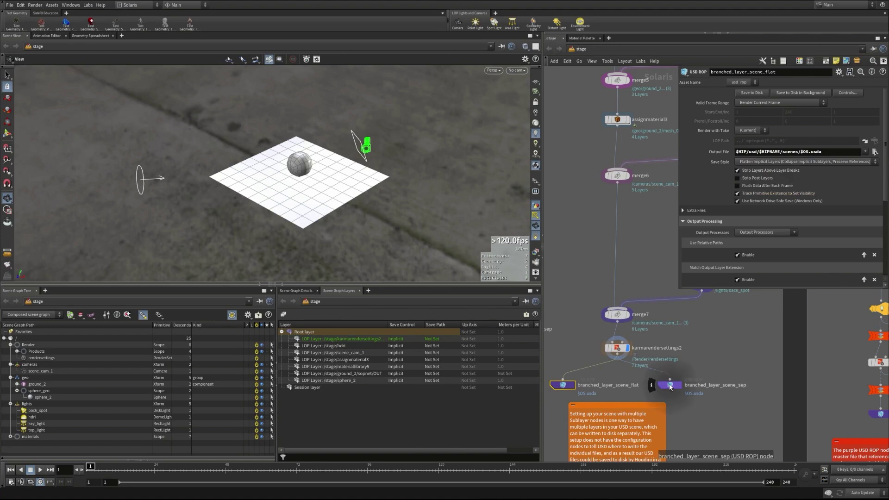
left_click(670, 385)
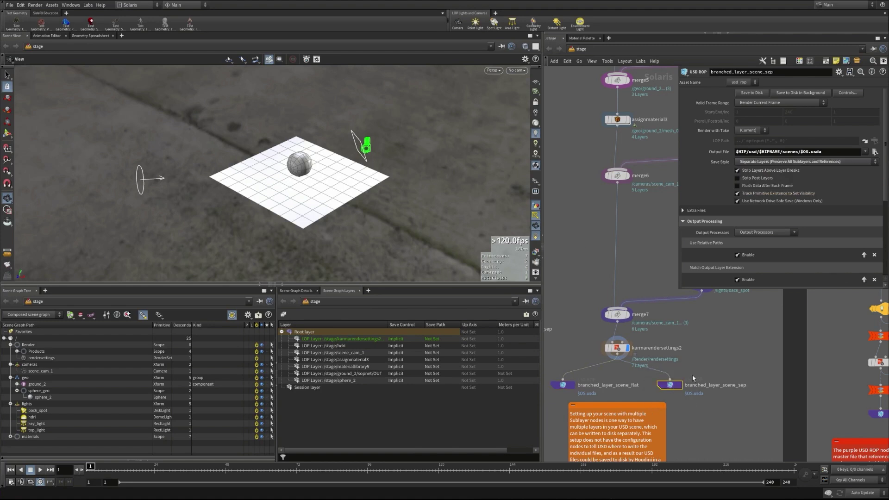
left_click(748, 93)
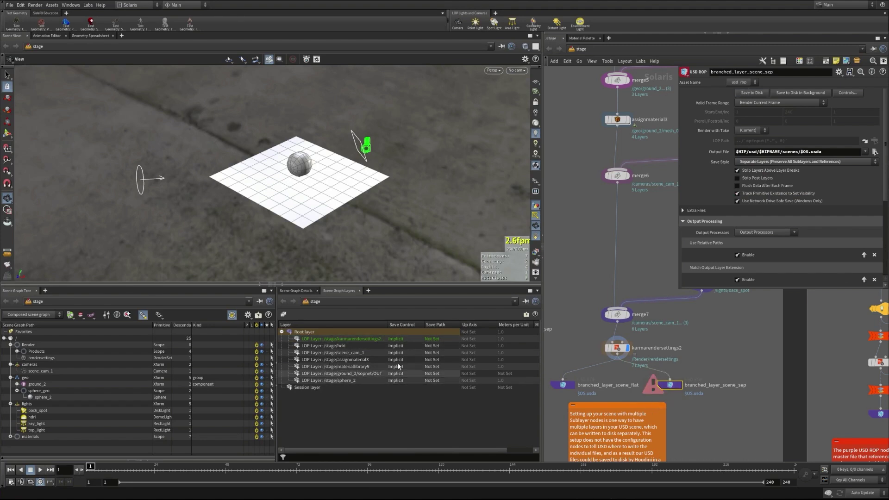
Switch to File Explorer and open branched_layer_scene_sep.usda from the branched folder to examine its sublayers
left_click(116, 498)
left_click(225, 294)
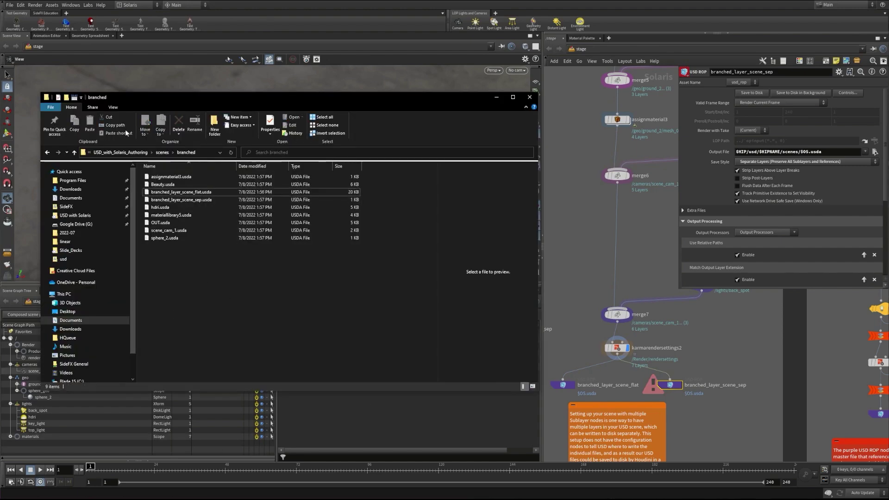
double_click(169, 200)
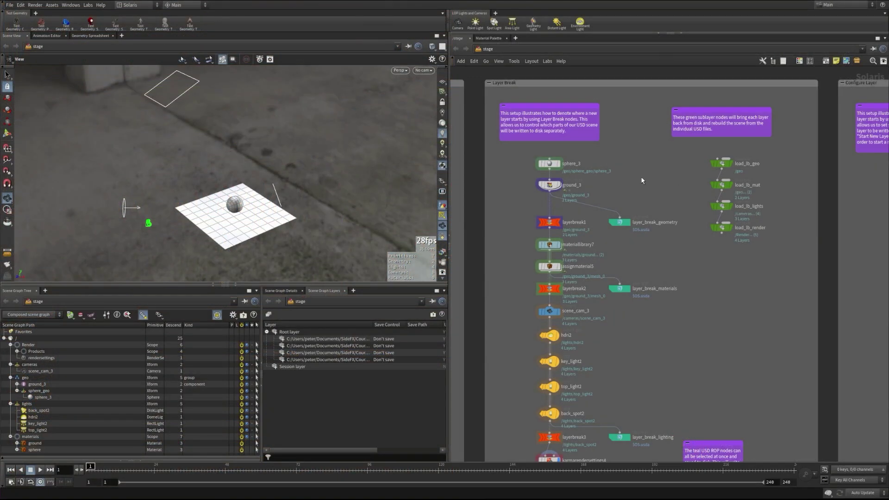
Look through the Layer Break network and compare the scene graph layers' save control at ground_3 and layerbreak1
middle_click_drag(641, 181, 642, 174)
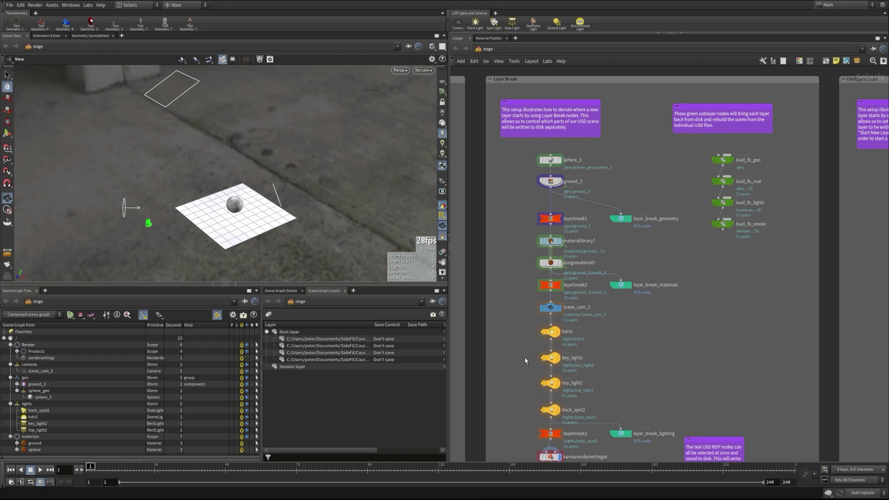
middle_click_drag(527, 358, 523, 326)
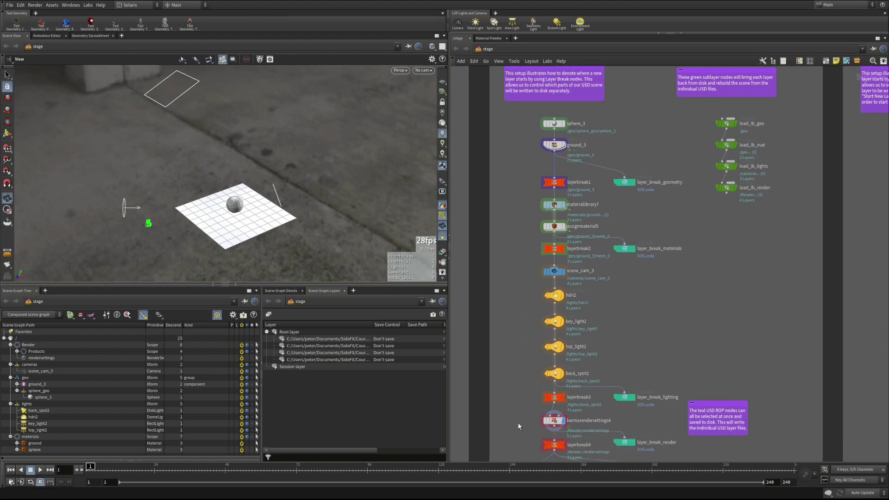
middle_click_drag(518, 423, 511, 370)
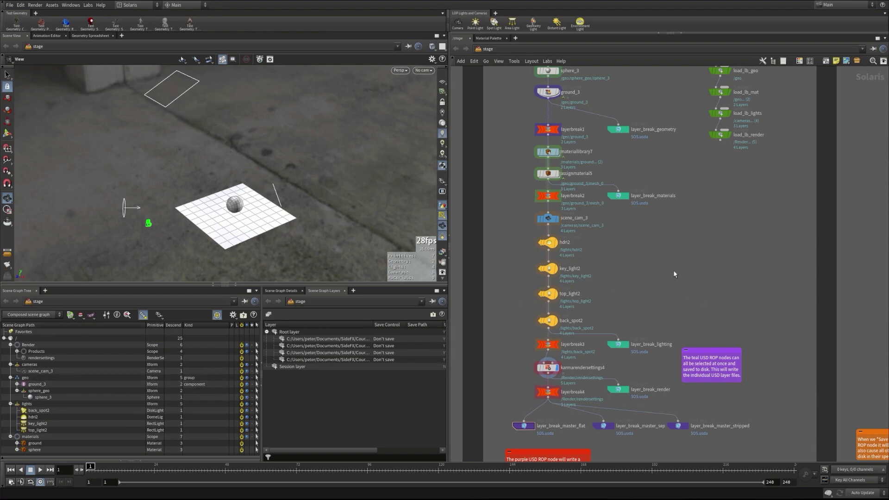
middle_click_drag(687, 272, 679, 323)
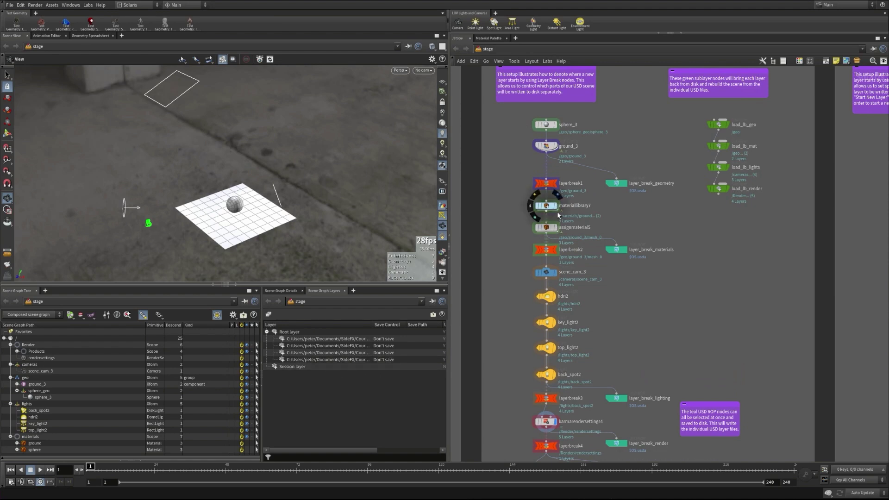
left_click(553, 145)
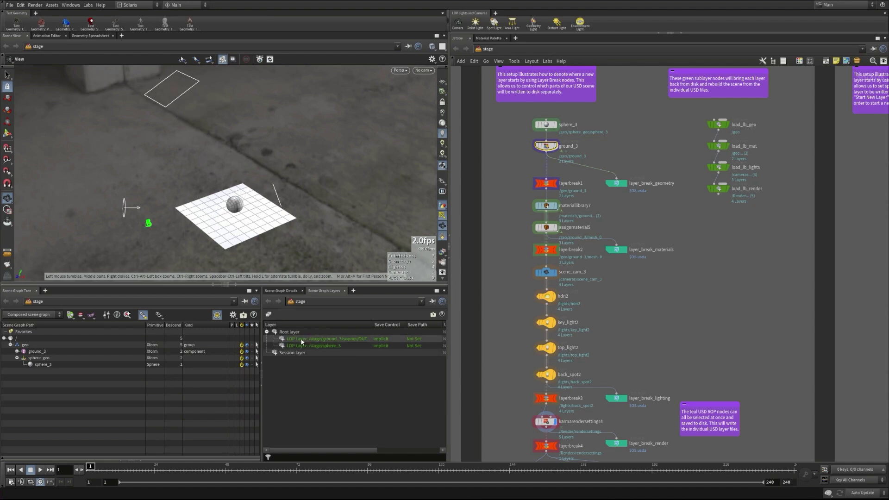
left_click(545, 186)
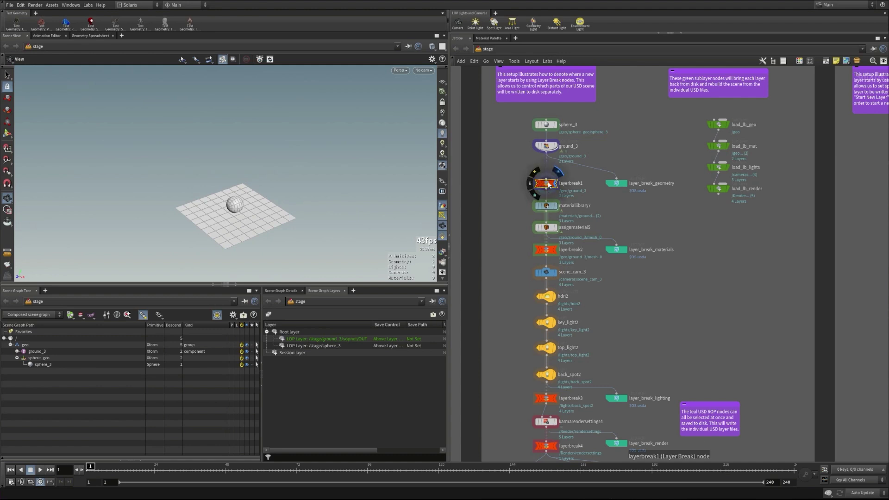
left_click(553, 146)
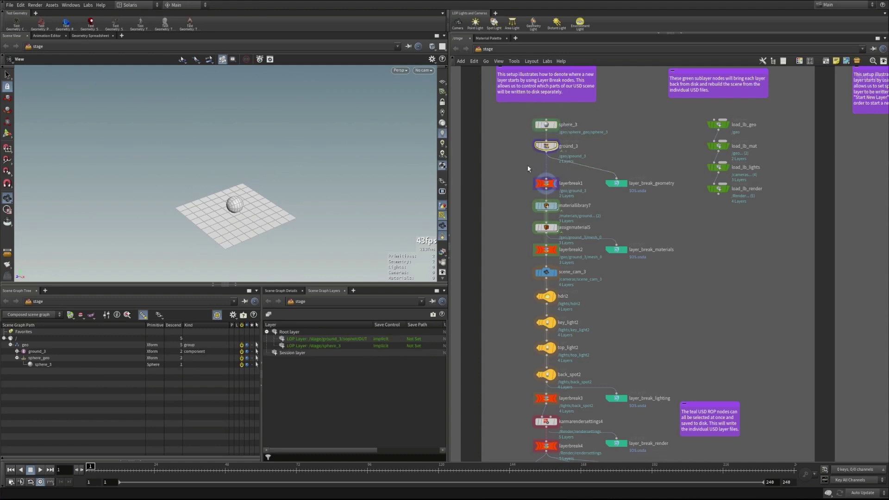
Display the nodes from materiallibrary7 down to layerbreak4 in sequence to examine how the scene graph layers and their save control change
left_click(550, 207)
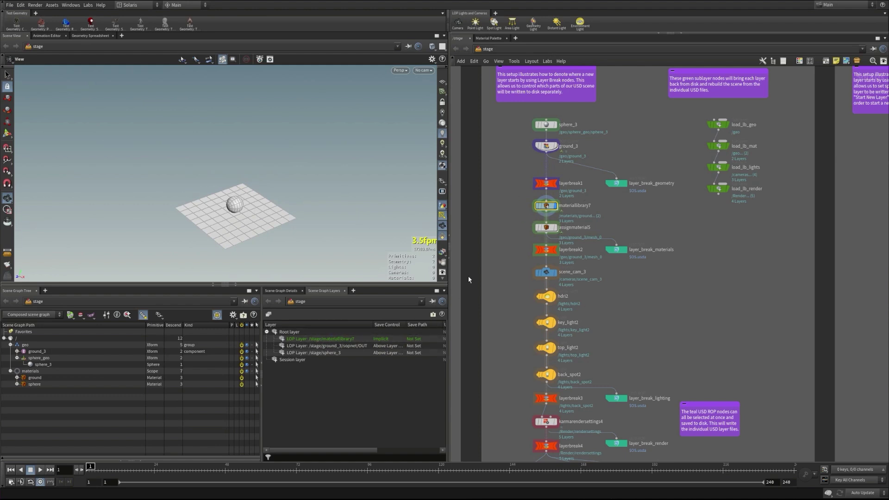
left_click(555, 228)
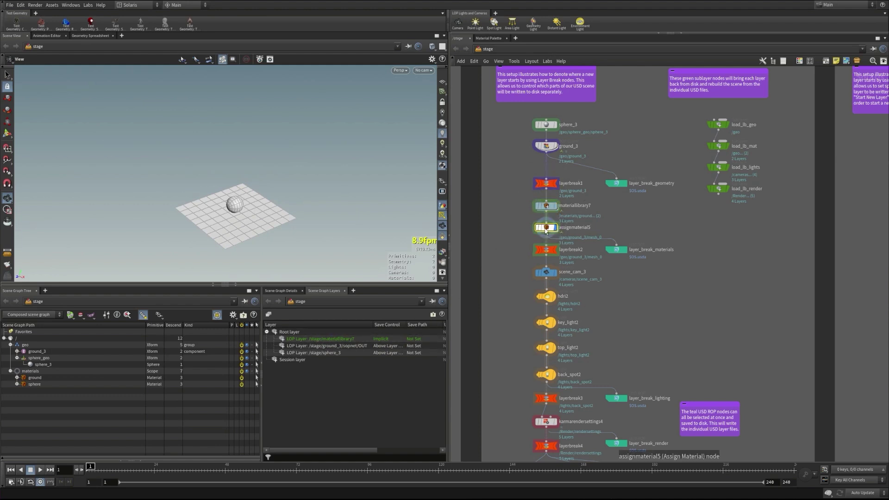
left_click(556, 250)
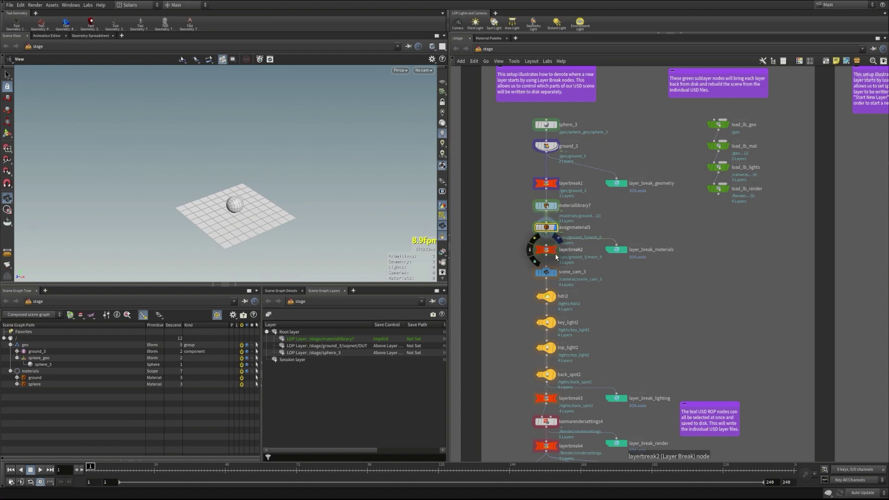
left_click(546, 273)
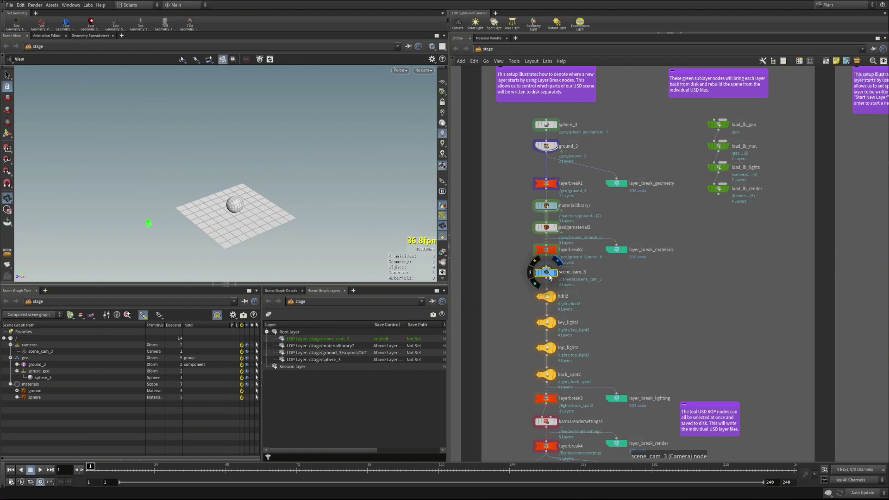
left_click(553, 374)
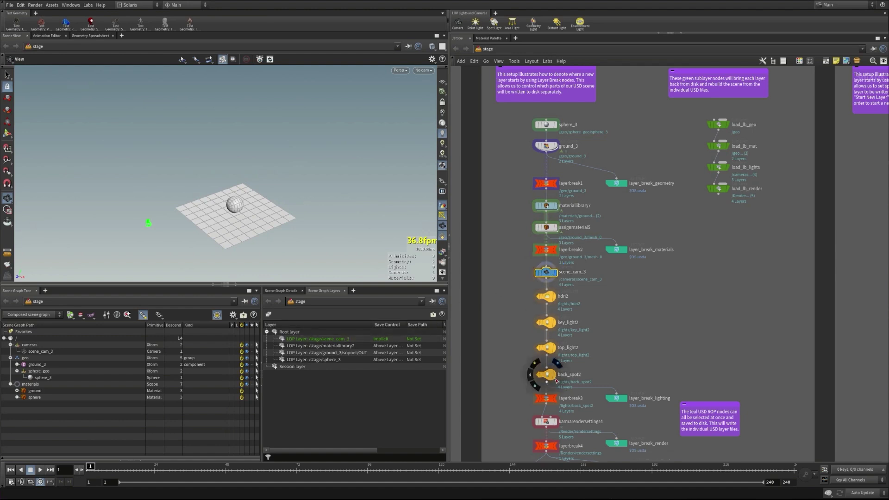
middle_click_drag(628, 344, 630, 277)
middle_click_drag(553, 385, 554, 349)
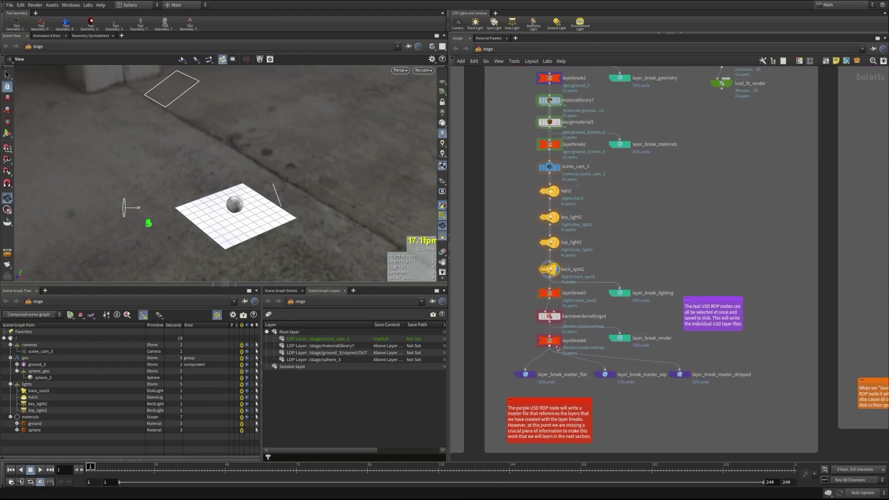
left_click(558, 341)
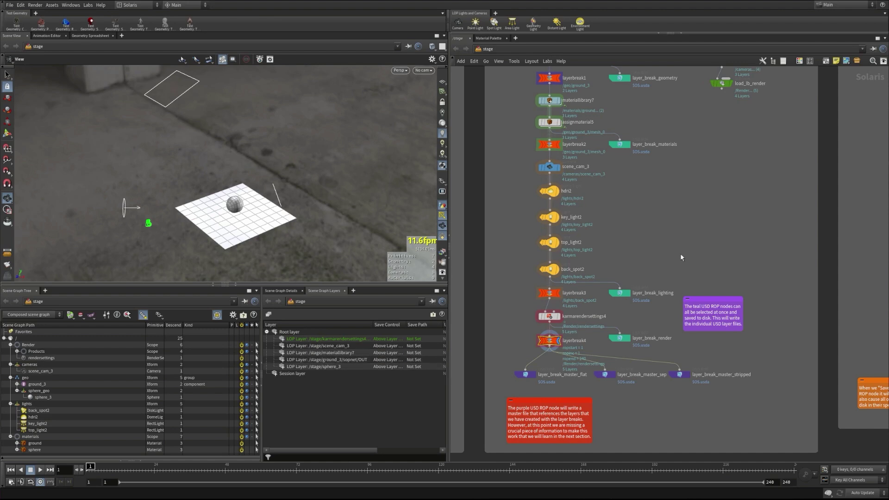
Select the four teal layer break USD ROP nodes, then show only layer_break_geometry's parameters to check its save style and layer break stripping
scroll(716, 277, "down", 1)
middle_click_drag(721, 254, 706, 315)
left_click_drag(646, 153, 606, 402)
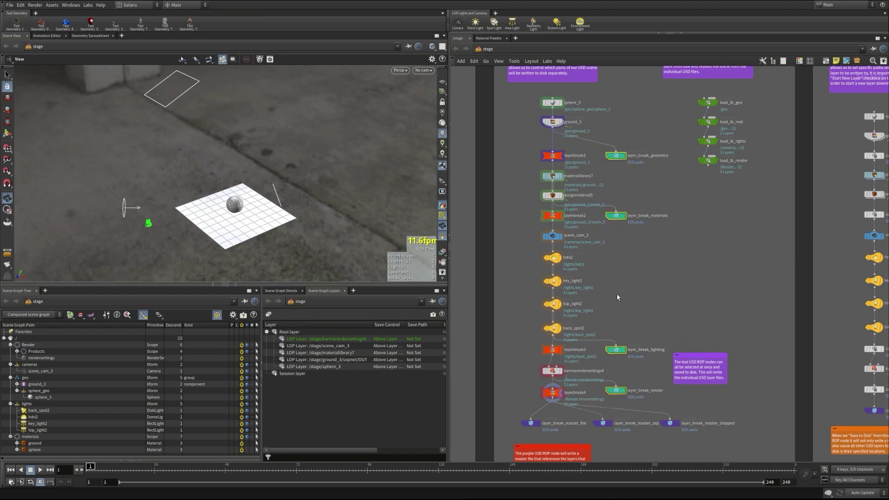
left_click(616, 156)
key("p")
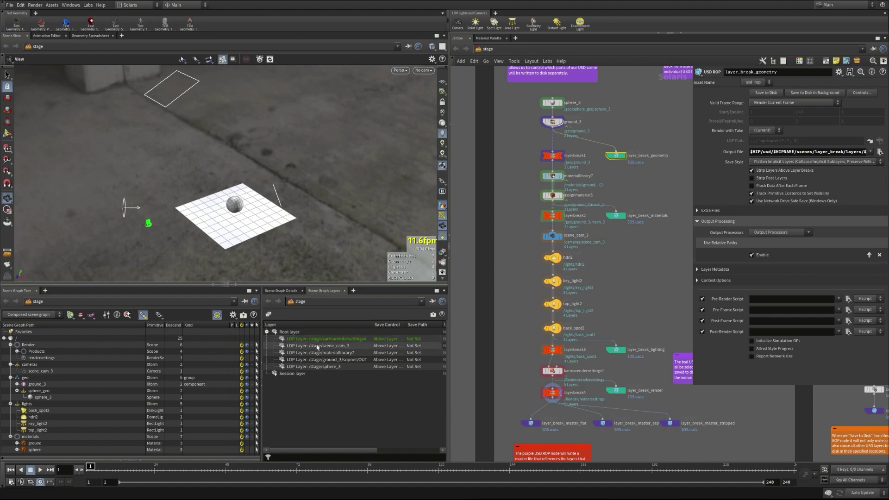
Examine the scene graph layers at ground_3 and the full output file path of layer_break_geometry, then hide the parameters
left_click_drag(310, 452, 318, 452)
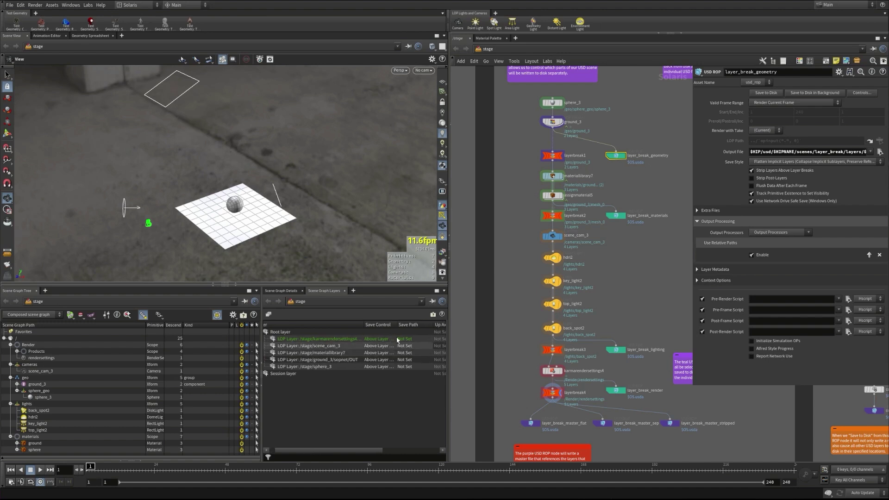
left_click(552, 125)
left_click(616, 155)
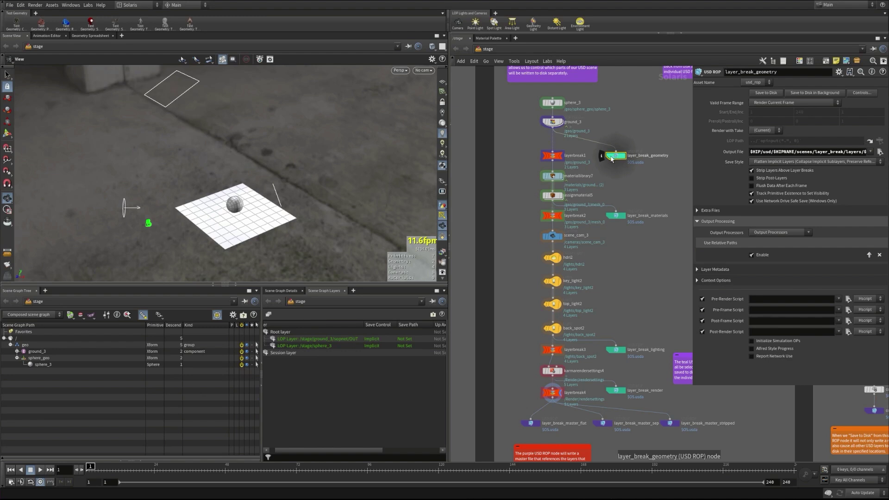
left_click_drag(814, 152, 871, 152)
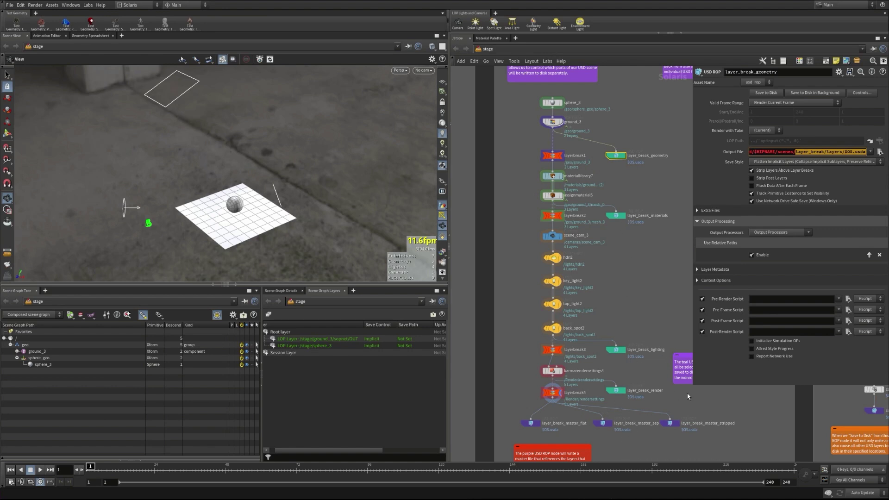
left_click(642, 301)
key("p")
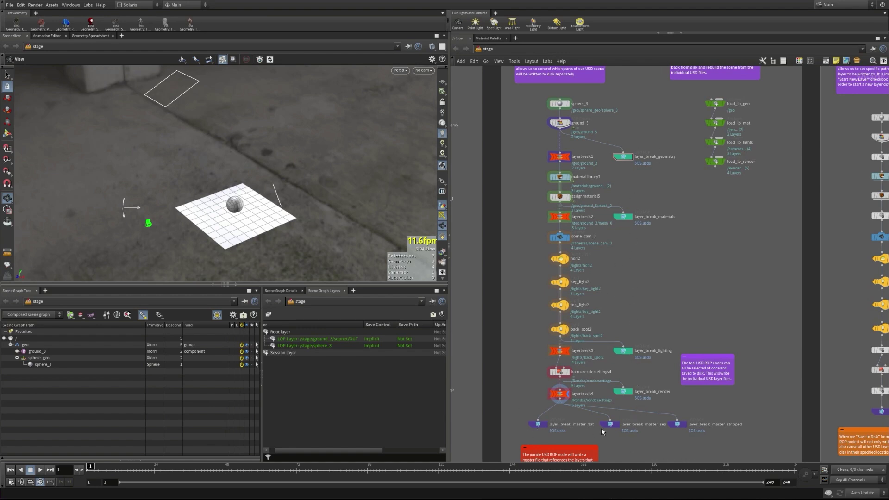
Compare the save style and layer stripping settings of layer_break_master_flat, layer_break_master_sep and layer_break_master_stripped
left_click_drag(521, 413, 559, 443)
key("p")
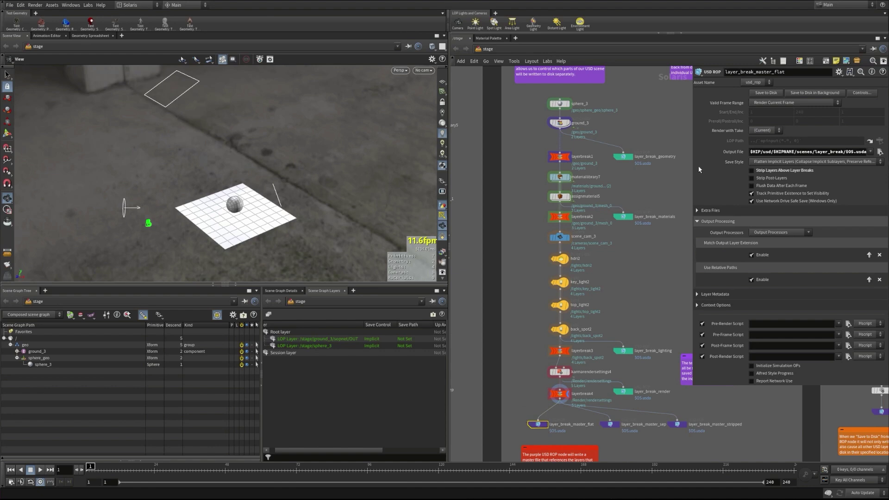
left_click(615, 426)
left_click(678, 425)
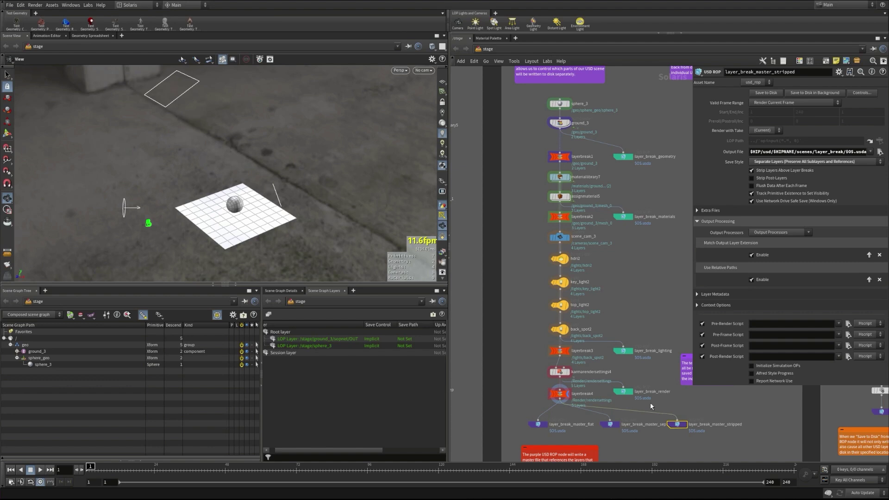
Write the four teal layer break ROPs to disk together, followed by the three purple layer_break_master ROPs
left_click_drag(607, 128, 642, 405)
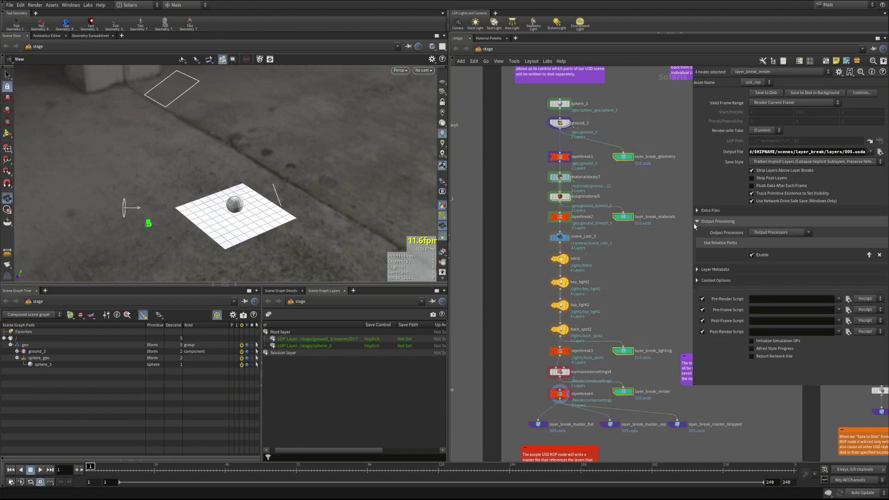
left_click(766, 93)
left_click_drag(527, 448, 696, 430)
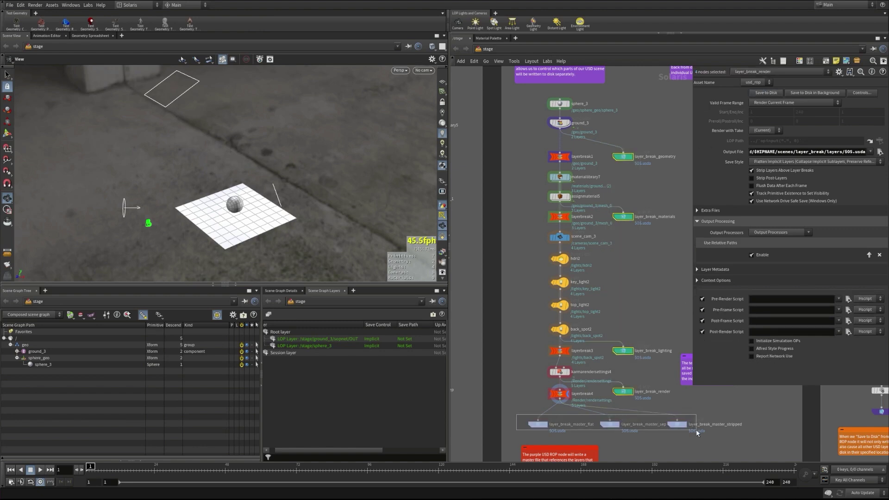
left_click(765, 93)
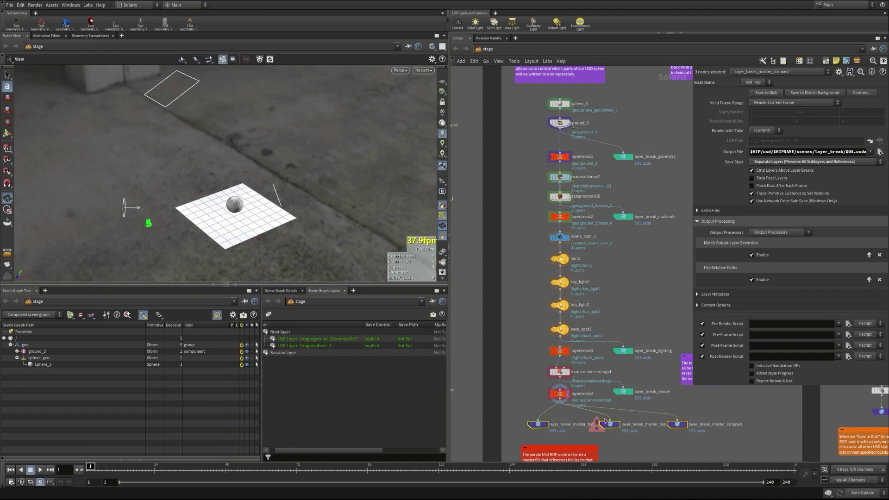
Investigate the warning on layer_break_master_sep by checking the layers' save paths at karmarendersettings4
left_click(608, 425)
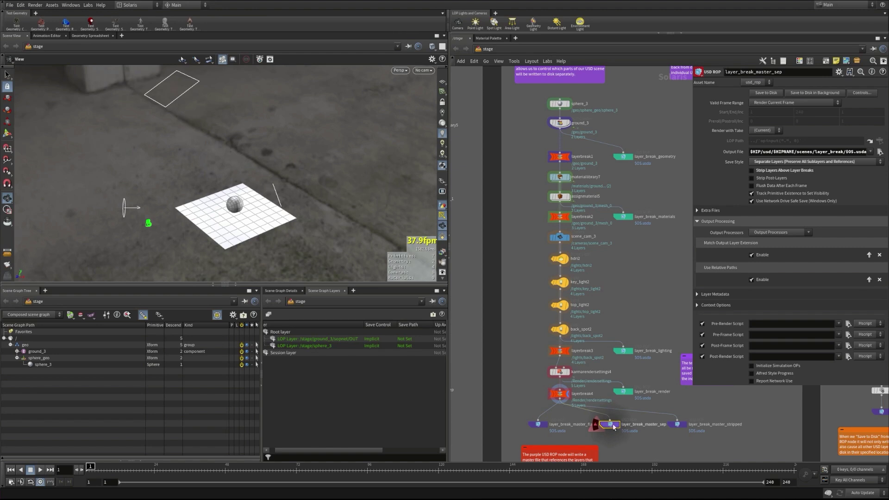
left_click(560, 372)
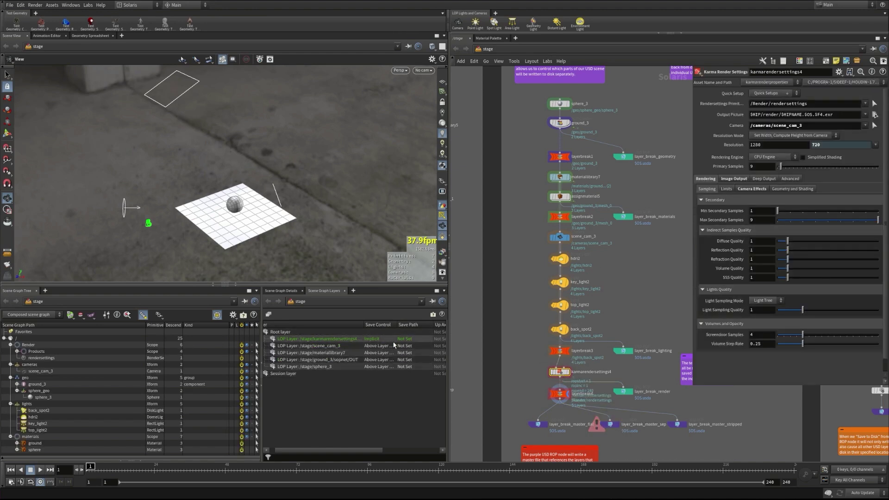
left_click(612, 424)
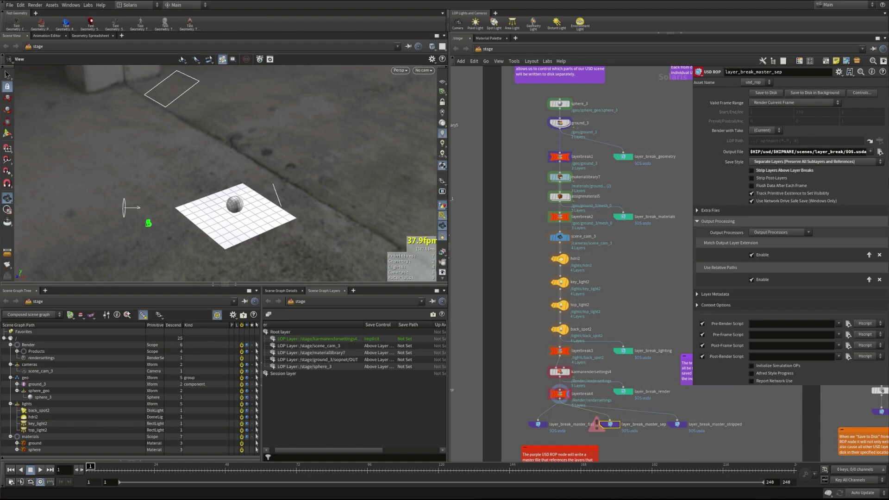
Switch to File Explorer and review the layer_break folder's master files and layers subfolder against layer_break_geometry's output path
key("alt+Tab")
left_click_drag(176, 5, 199, 78)
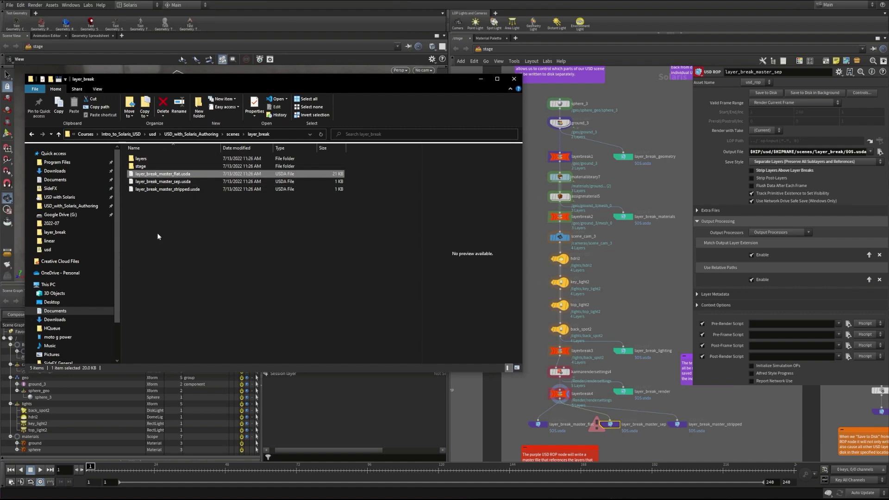
left_click_drag(157, 216, 150, 176)
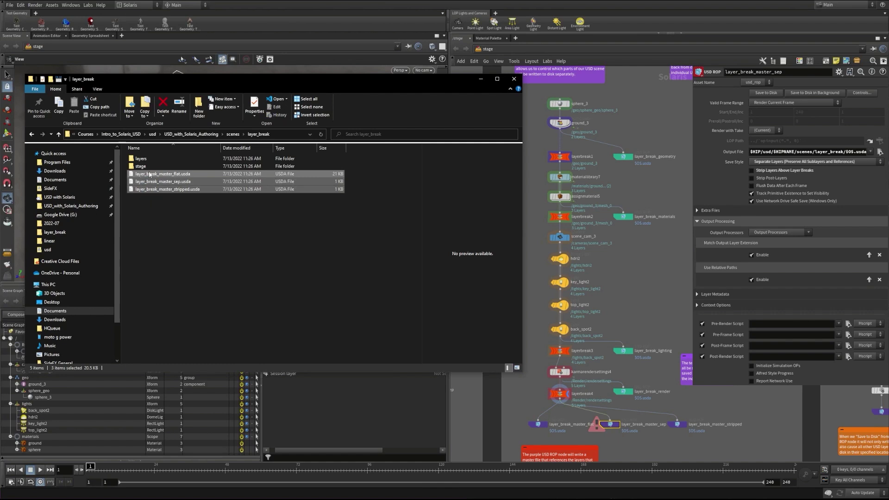
left_click(154, 207)
left_click(140, 158)
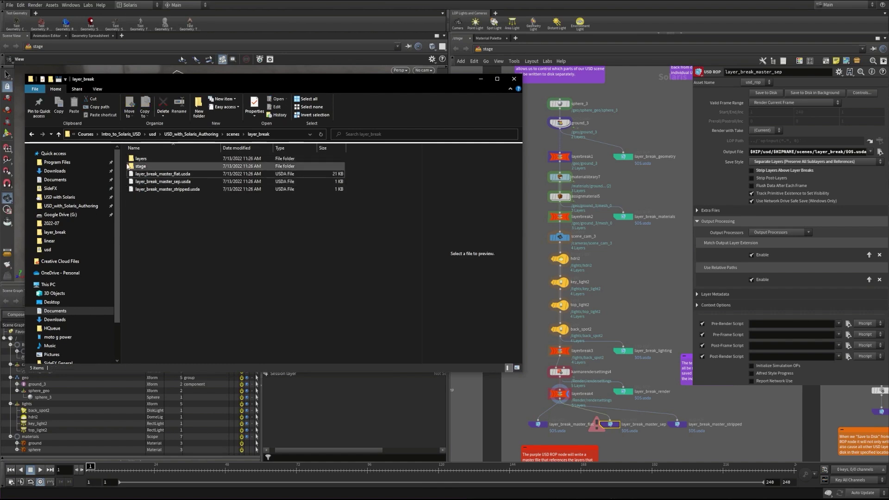
left_click(623, 157)
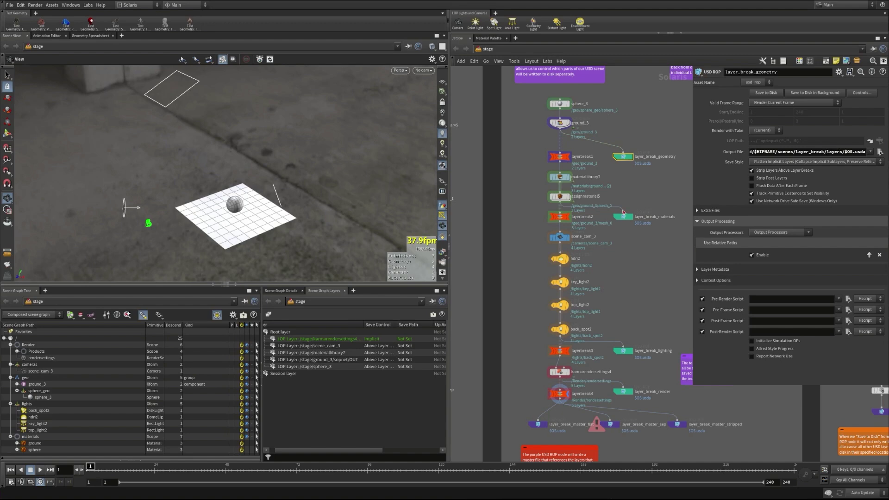
key("alt+Tab")
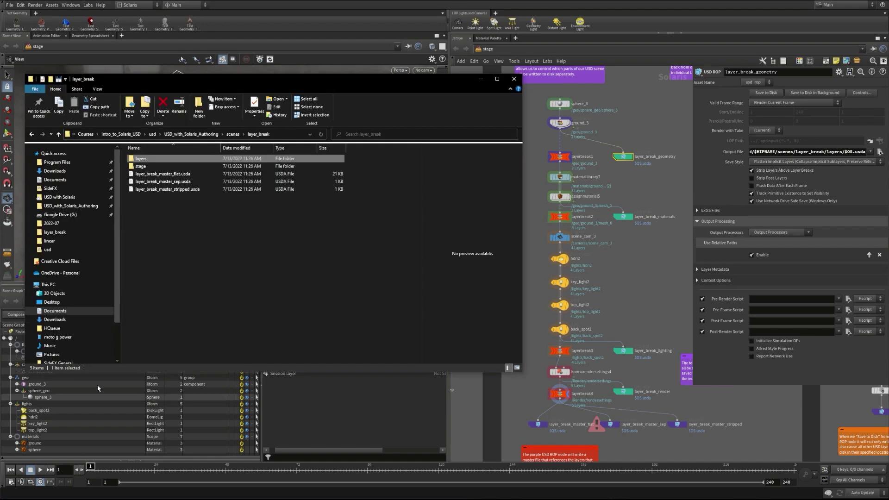
Look inside the stage subfolder of layer_break and return to the parent folder
left_click(134, 165)
double_click(134, 166)
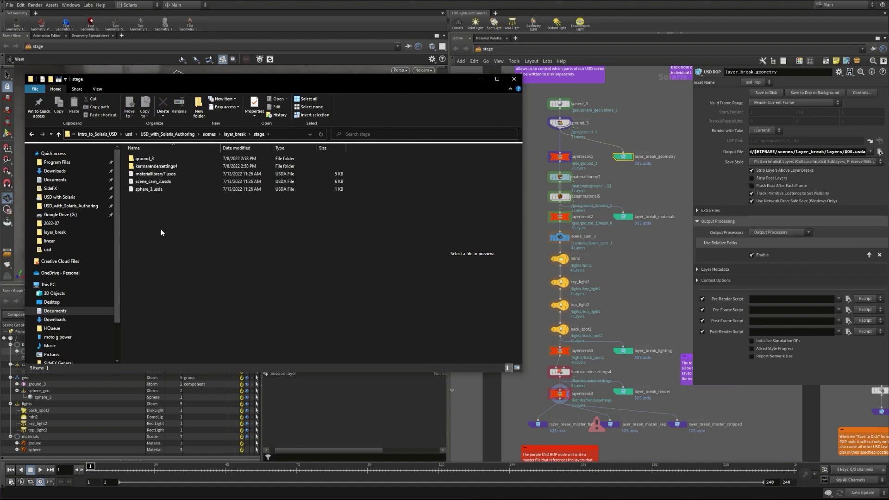
left_click(59, 134)
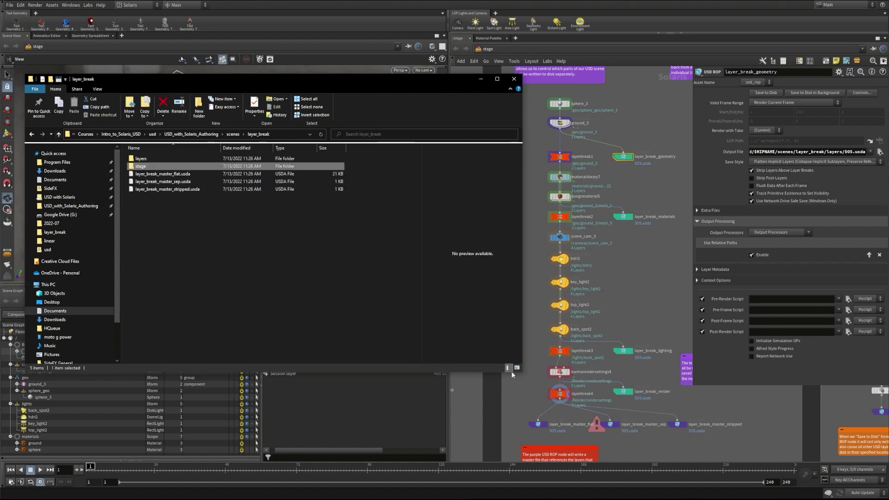
Open layer_break_geometry.usda from the layers folder to examine it, and close the other USD files open in the code editor
left_click(140, 159)
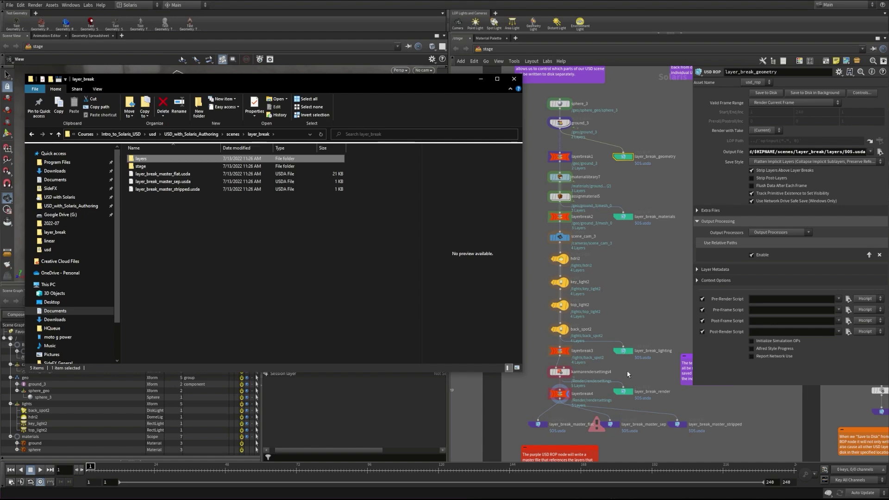
double_click(146, 159)
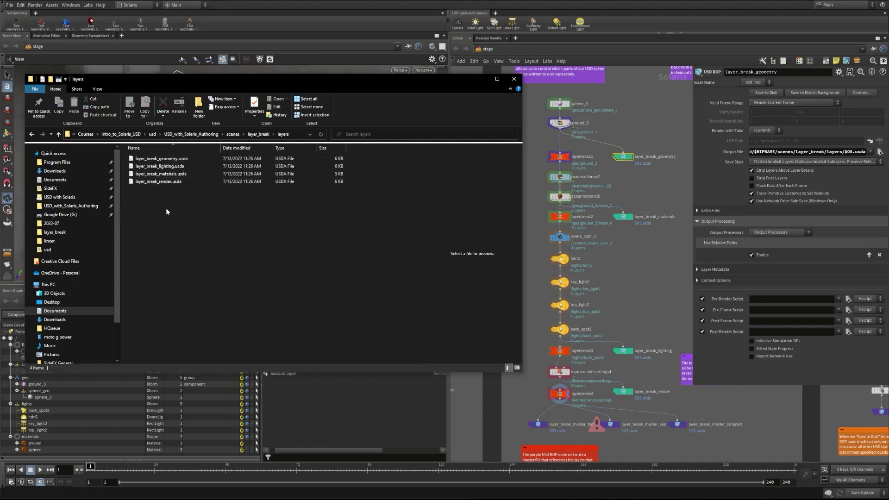
double_click(147, 159)
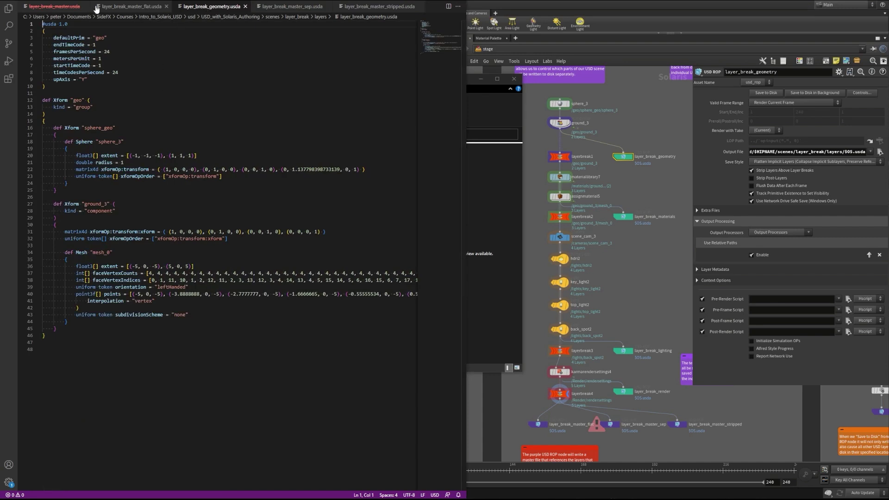
left_click(166, 7)
left_click(87, 7)
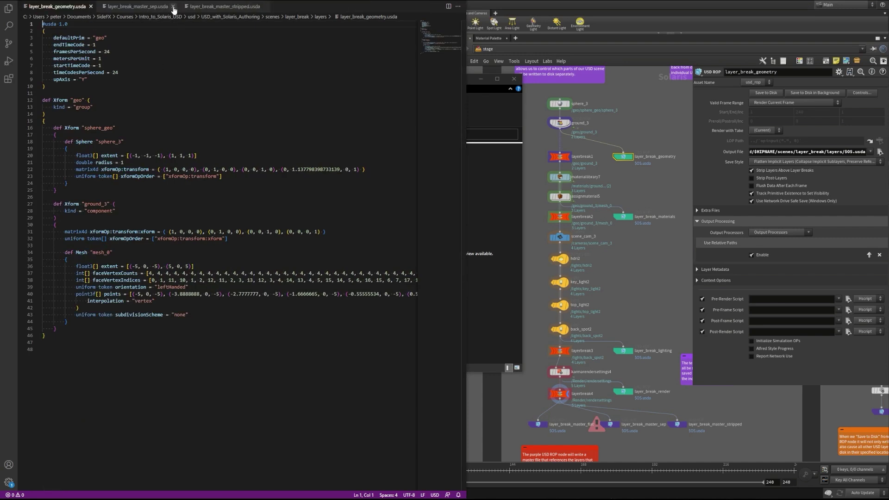
left_click(174, 6)
left_click(172, 7)
left_click(183, 6)
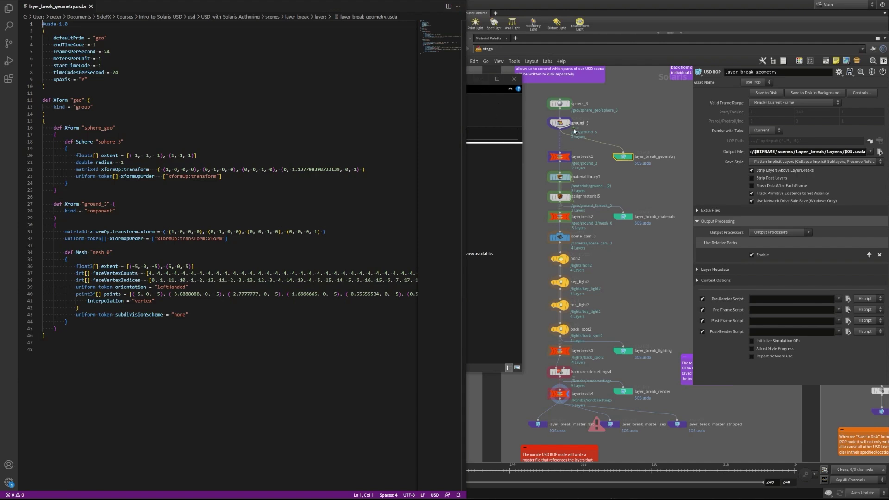
Return to File Explorer and open layer_break_materials.usda from the layers folder
left_click(472, 87)
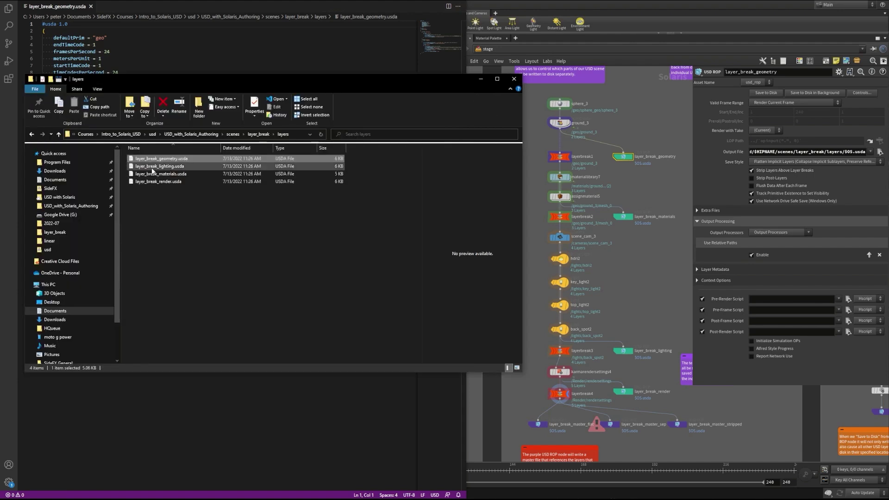
double_click(157, 173)
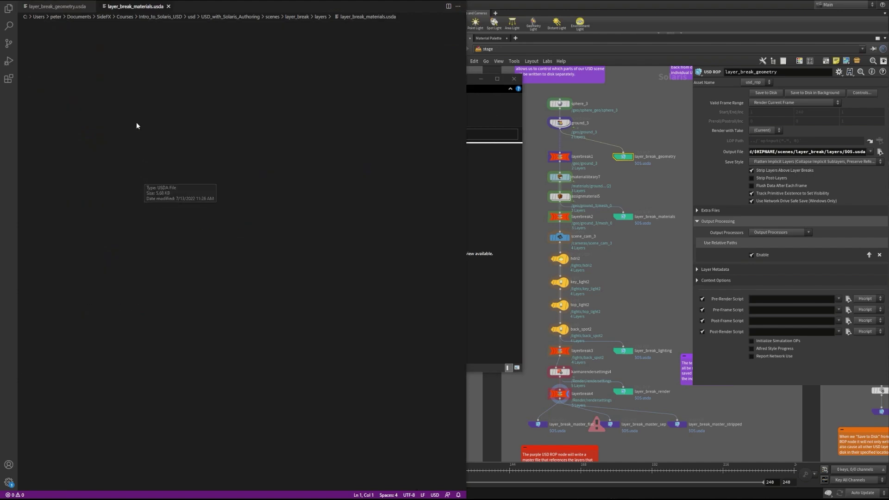
Examine the materials scope and the material bindings for sphere_3 and mesh_0 in layer_break_materials.usda
mouse_move(441, 34)
left_mouse_down()
mouse_move(441, 47)
mouse_move(436, 31)
left_mouse_up()
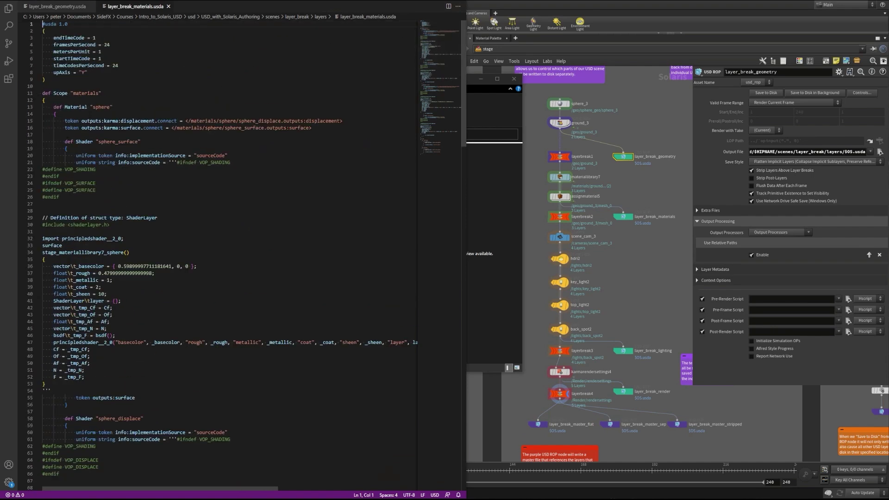
left_click_drag(437, 52, 435, 157)
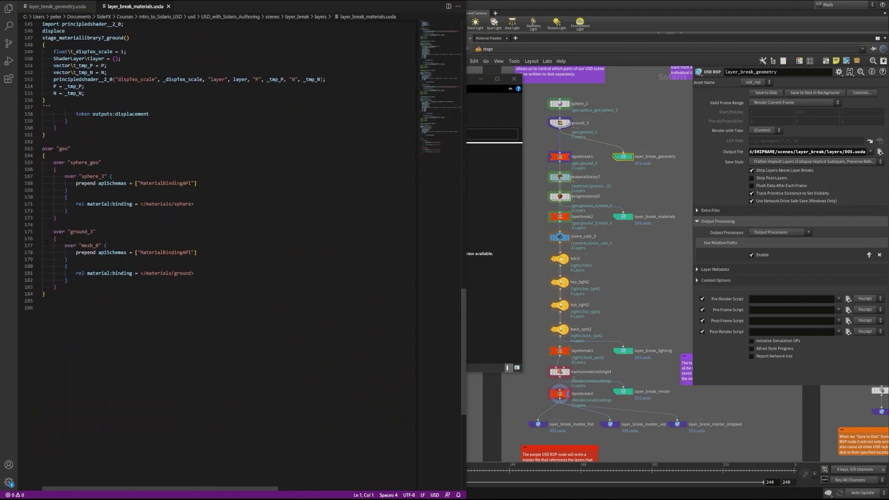
scroll(102, 233, "up", 1)
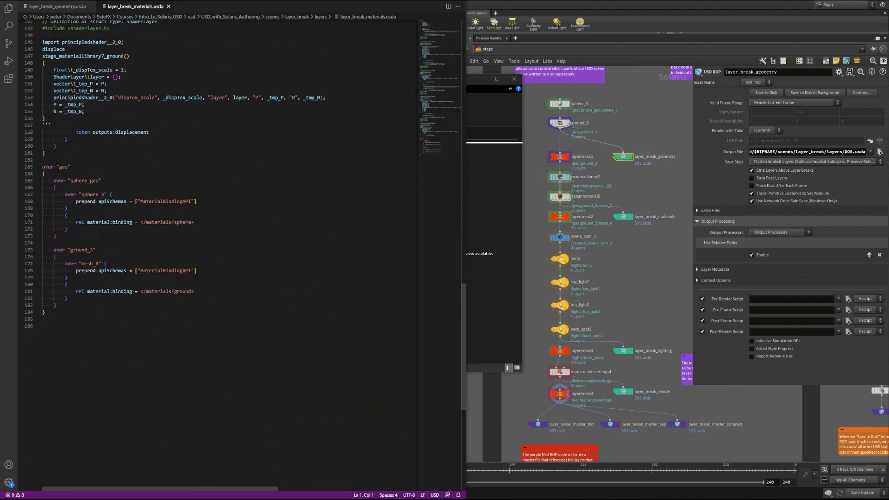
scroll(102, 233, "up", 1)
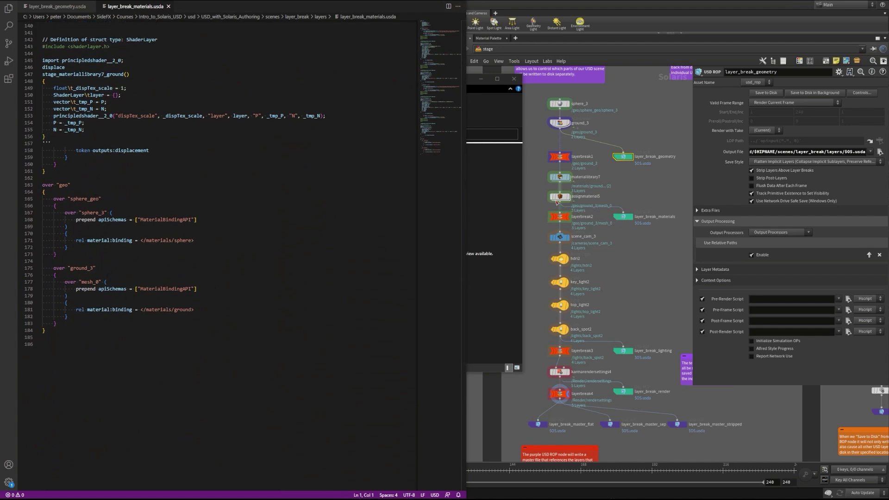
left_click_drag(427, 143, 428, 39)
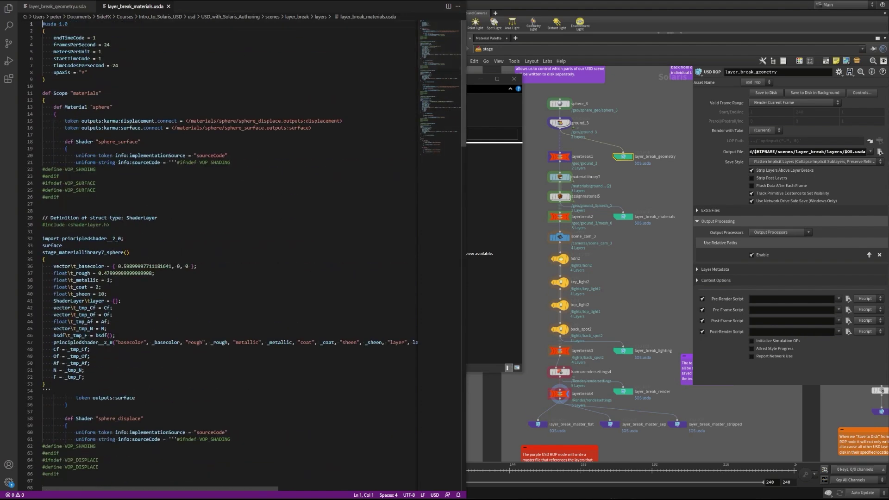
Open layer_break_lighting.usda from the layers folder and examine its camera and light definitions
left_click(486, 328)
double_click(154, 166)
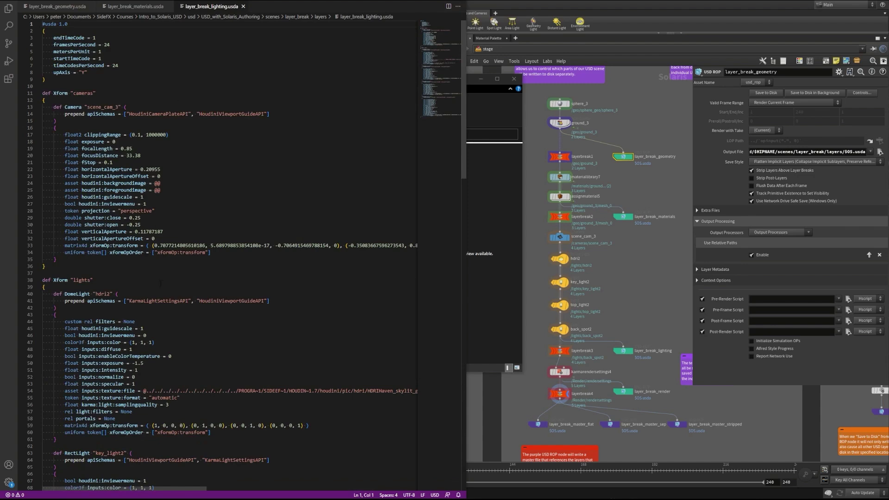
scroll(169, 274, "down", 15)
scroll(170, 274, "down", 9)
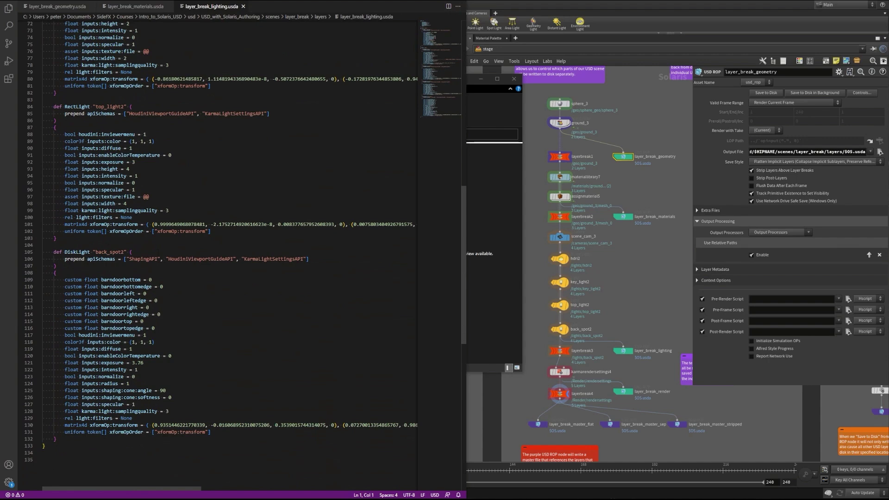
scroll(128, 40, "up", 4)
scroll(180, 183, "up", 19)
Return to File Explorer, open layer_break_render.usda, and examine its render products and render settings
left_click(501, 127)
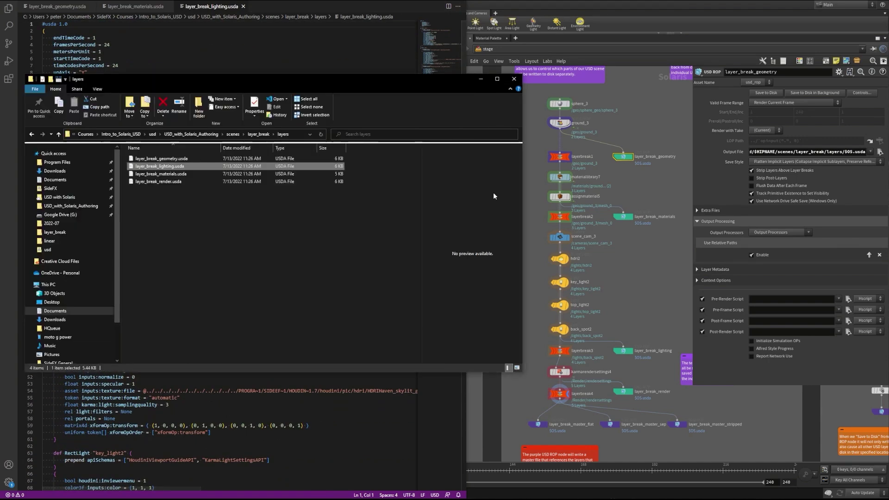
double_click(153, 181)
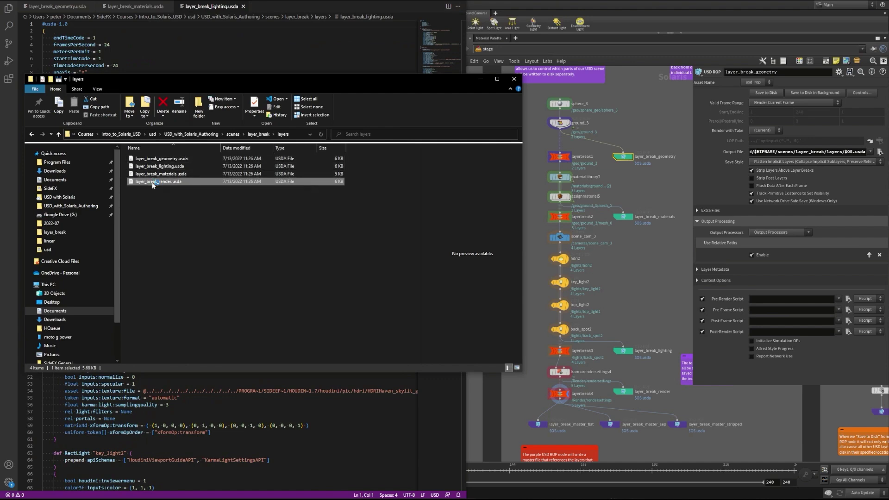
left_click_drag(437, 46, 438, 50)
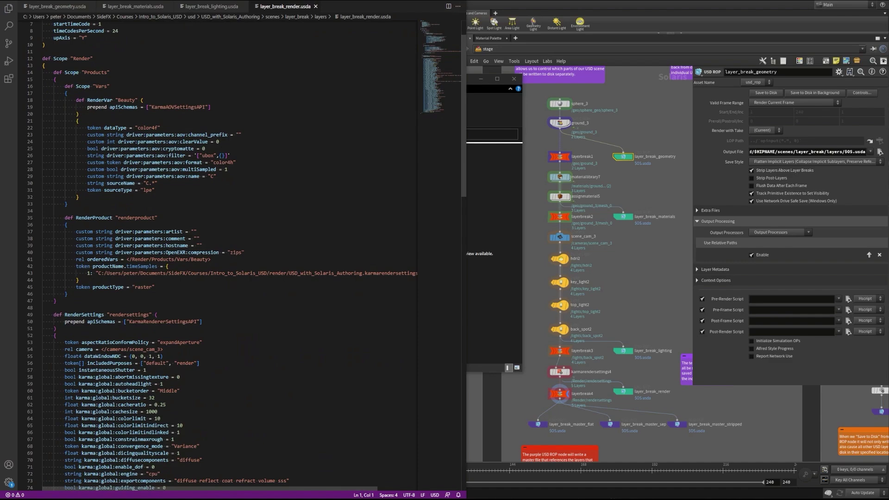
scroll(445, 74, "down", 10)
left_click_drag(446, 85, 450, 54)
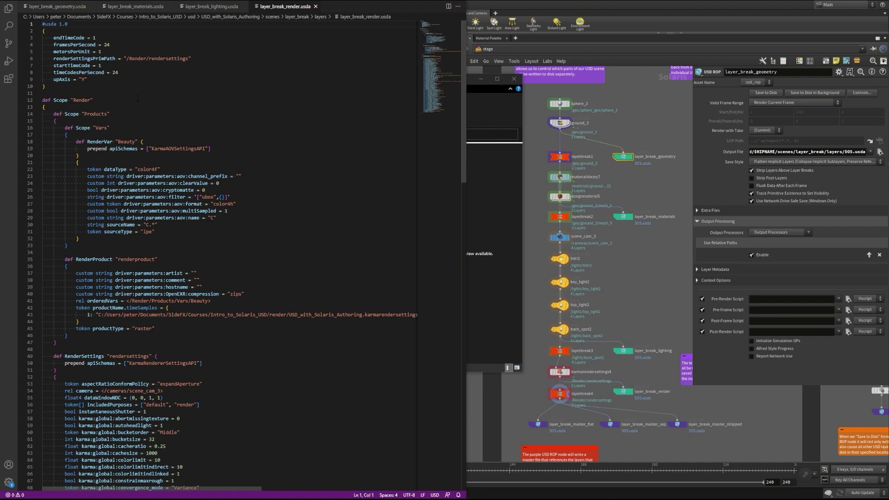
Minimize the code editor and go up to the layer_break folder in File Explorer
key("XF86AudioPlay")
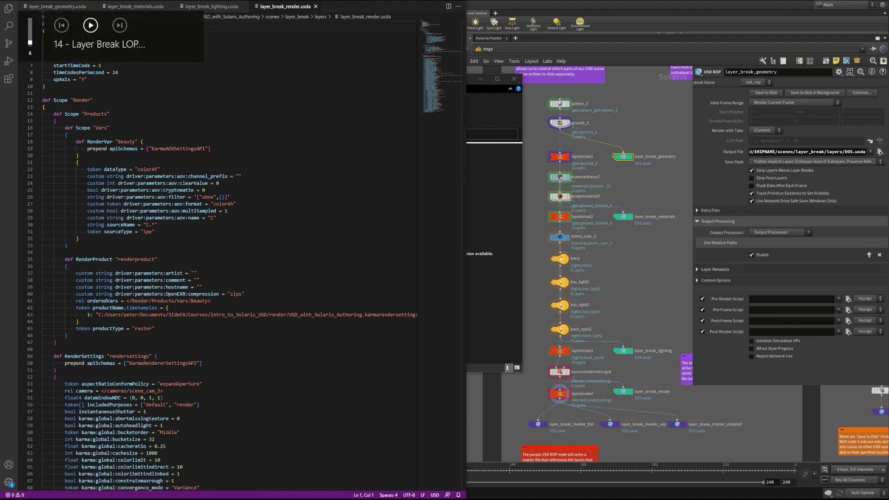
key("super+Down")
left_click(251, 254)
left_click(58, 134)
left_click(201, 261)
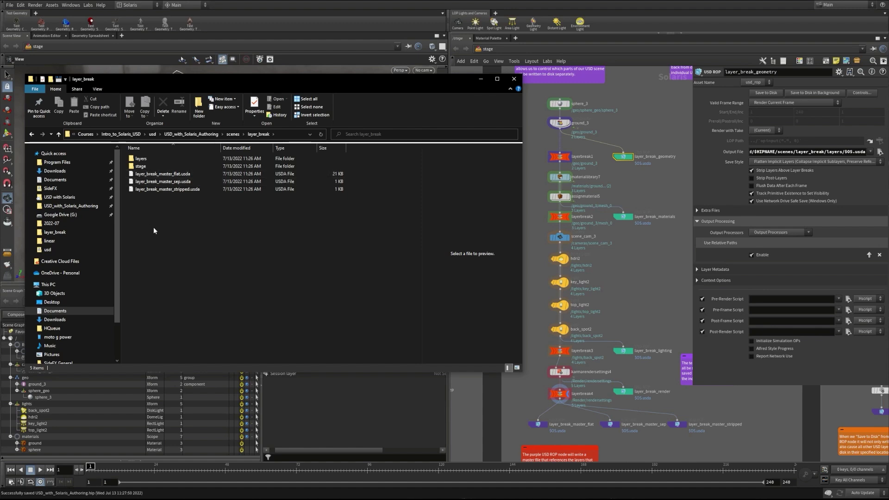
Check the layer_break_master_flat node's settings in Houdini, and open layer_break_master_flat.usda to examine its flattened contents
left_click(537, 424)
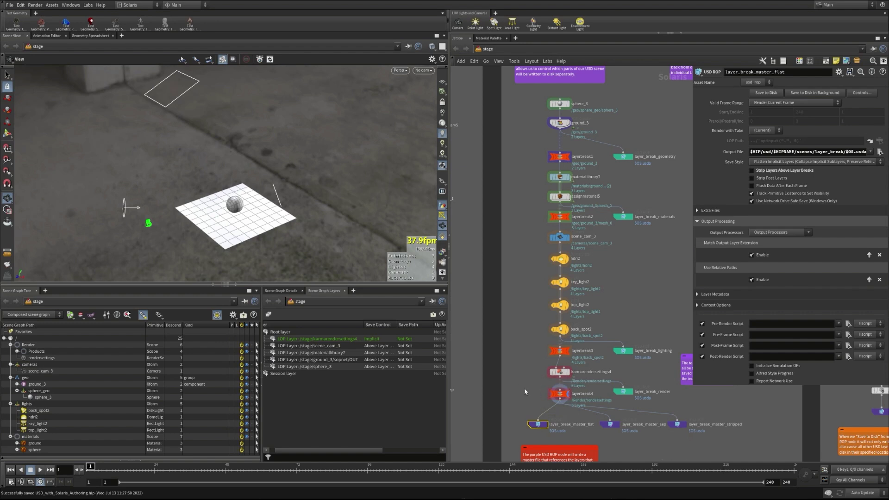
mouse_move(556, 399)
key("alt+Tab")
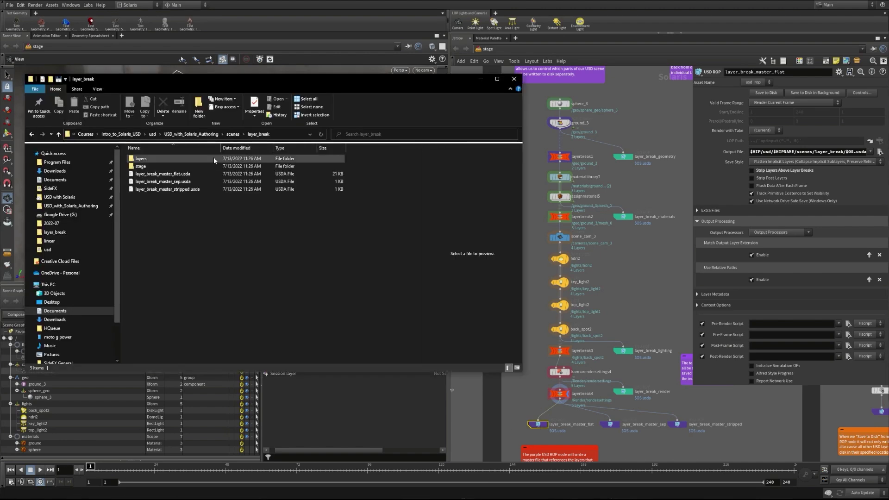
double_click(165, 174)
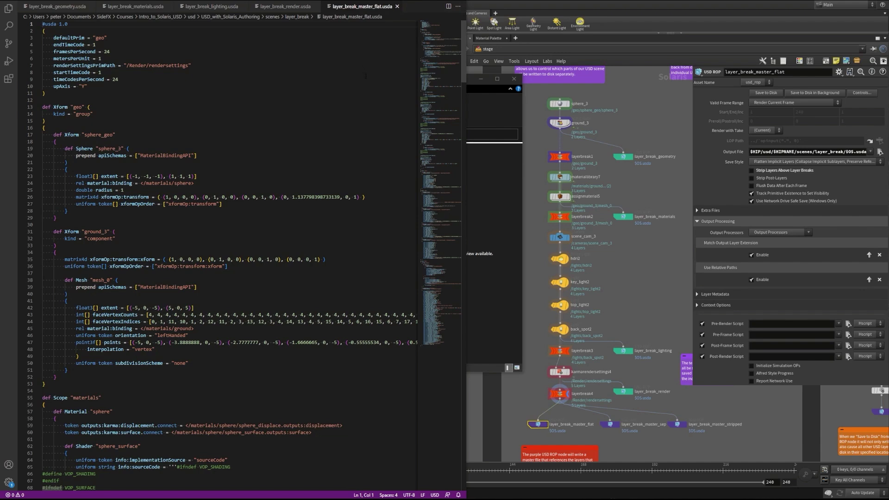
left_click_drag(434, 38, 433, 232)
left_click(436, 306)
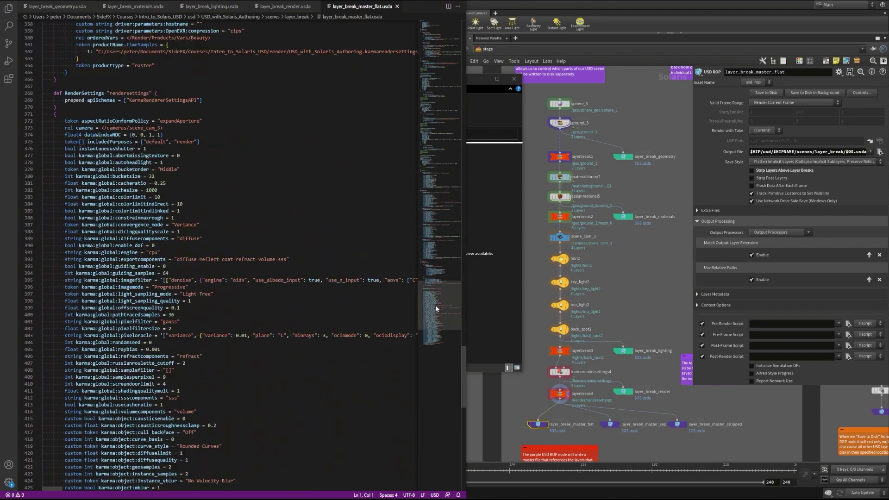
left_click_drag(442, 314, 436, 45)
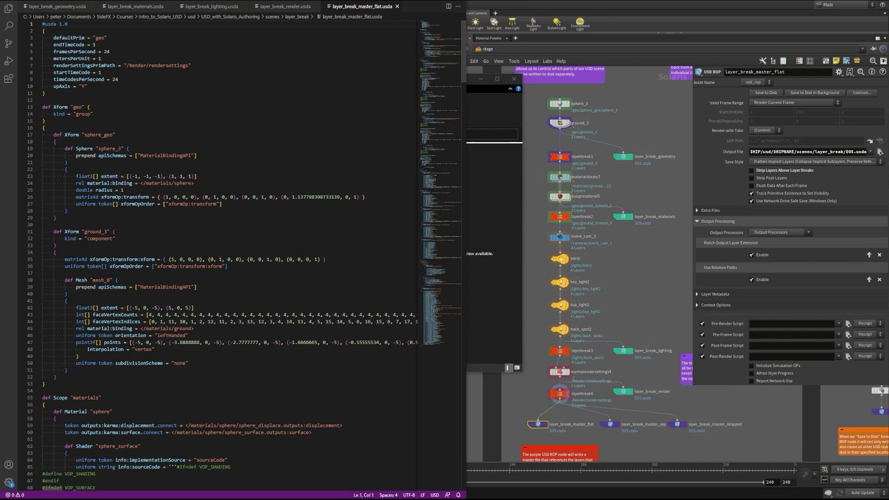
Check the layer_break_master_sep node's save style in Houdini, and open layer_break_master_sep.usda to examine its sublayer list
left_click(610, 424)
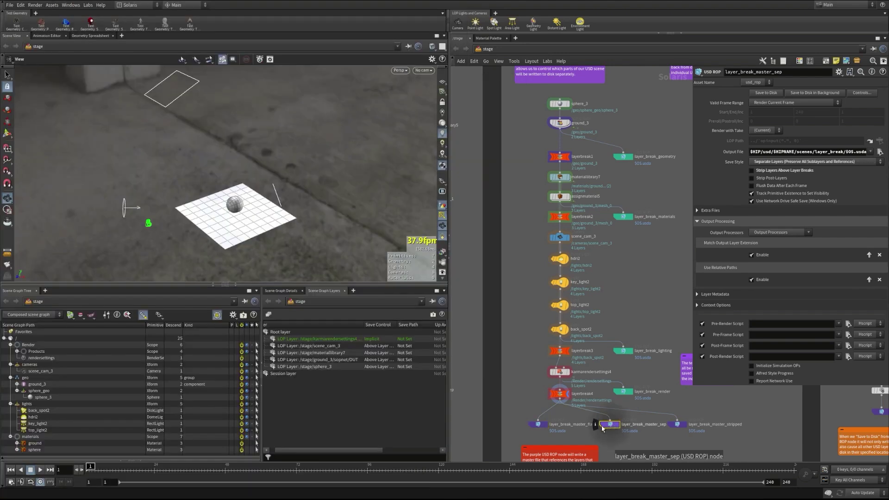
left_click(139, 499)
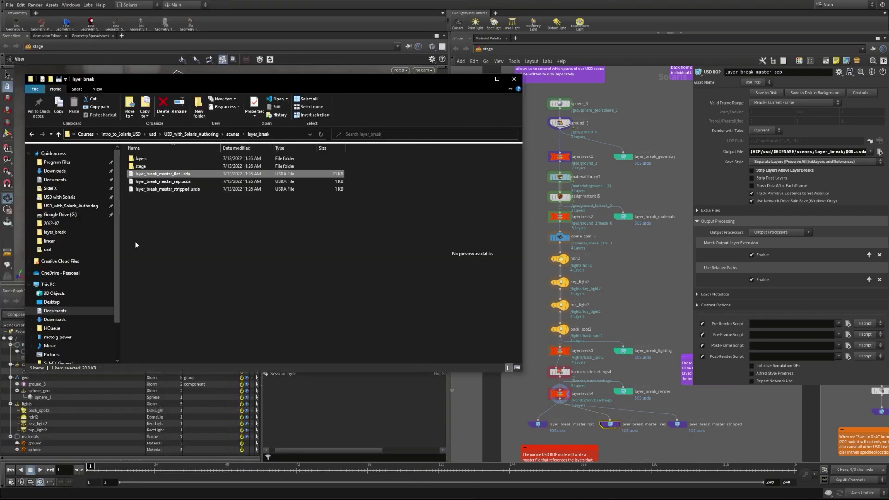
double_click(151, 182)
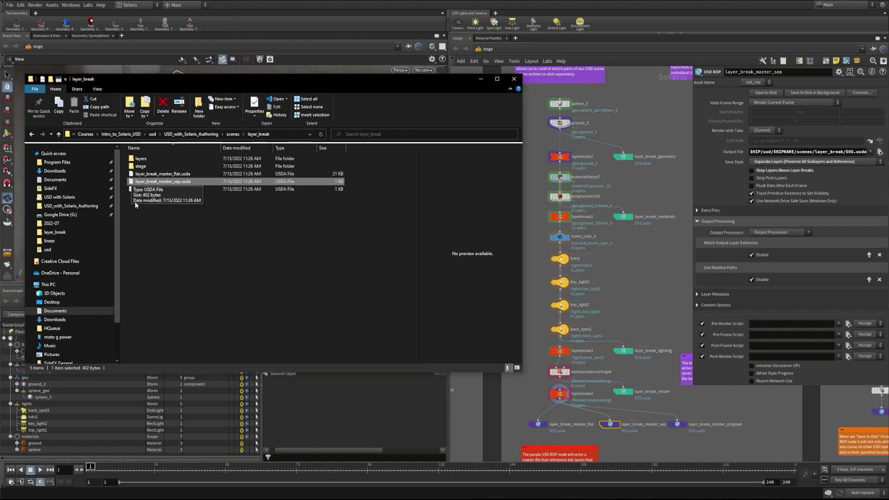
double_click(132, 182)
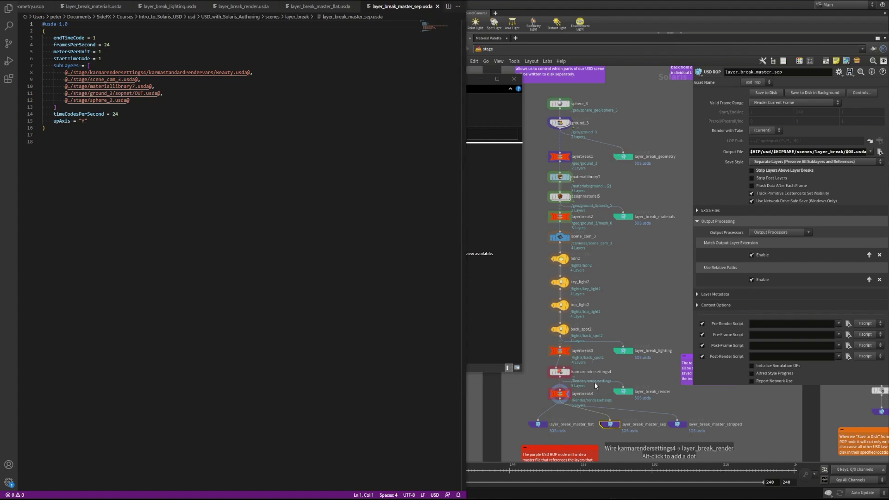
Switch to Houdini and select layerbreak4 to compare its scene graph layers with the sublayers in the file
left_click(532, 403)
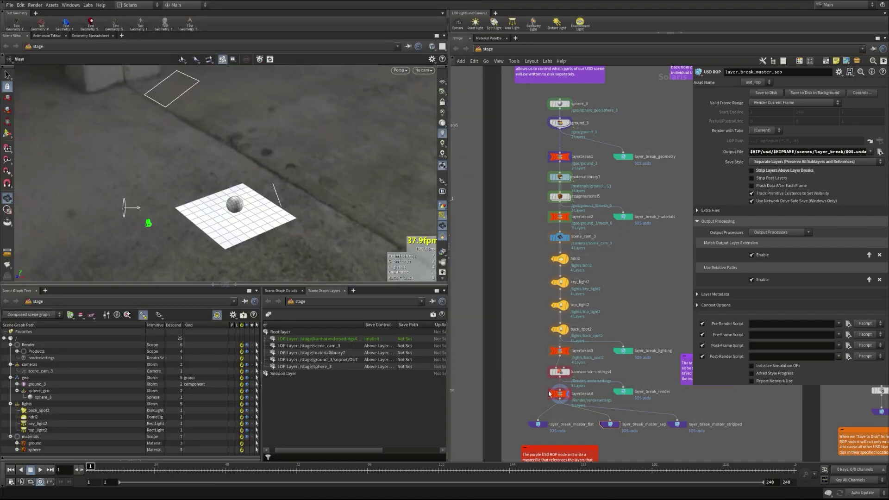
left_click(560, 371)
left_click(560, 394)
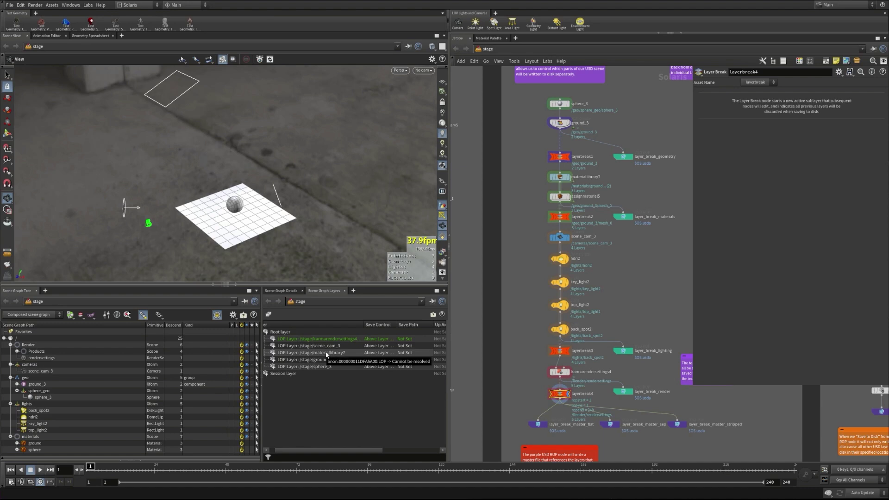
Switch to File Explorer and open sphere_3.usda from the stage subfolder to examine it
key("alt+Tab")
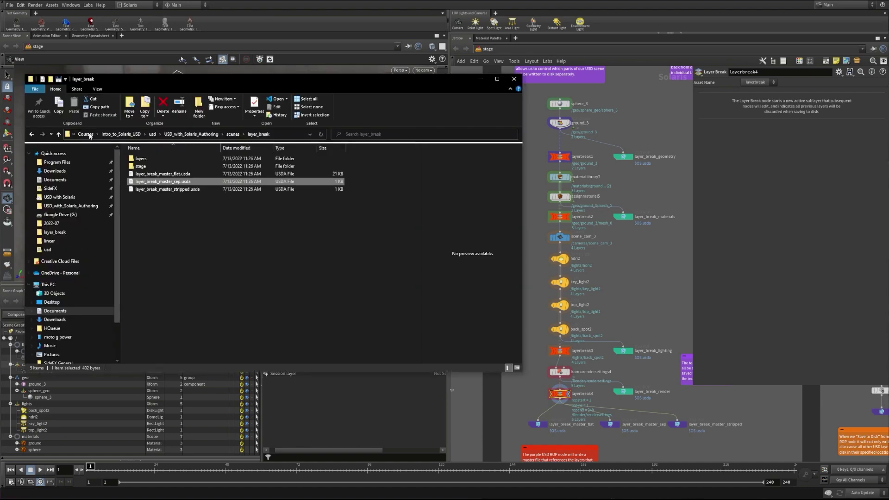
left_click(134, 225)
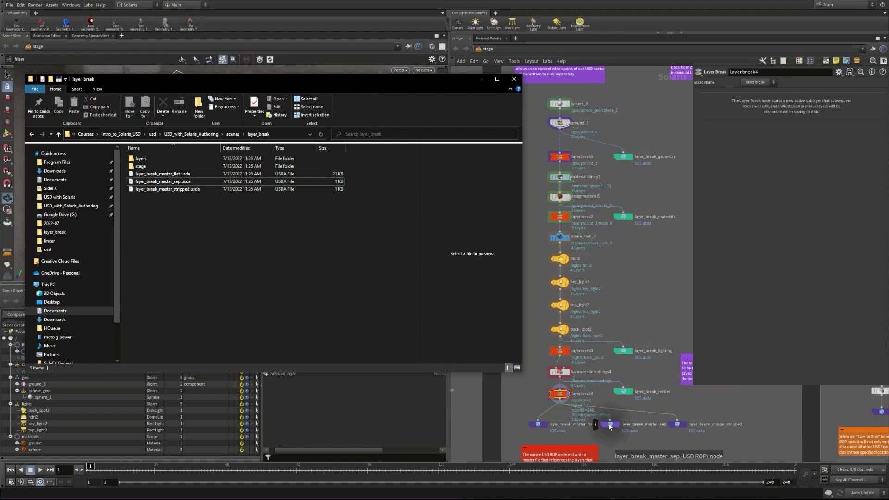
left_click(143, 166)
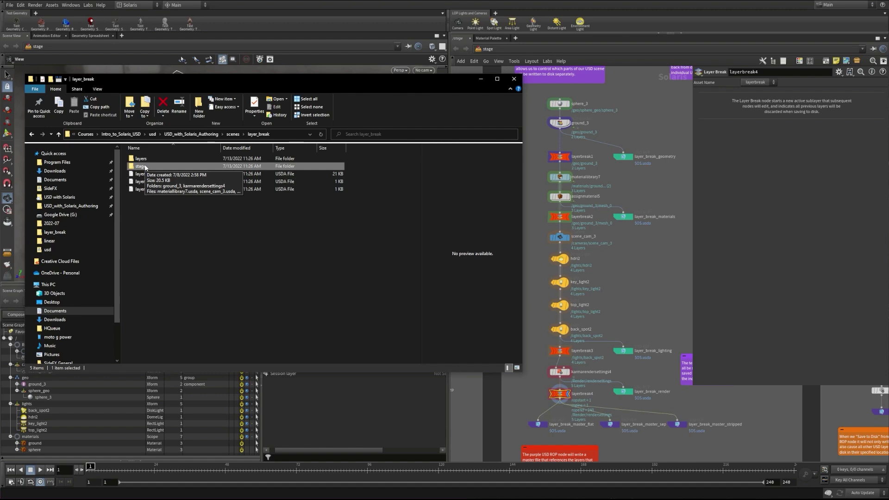
double_click(145, 167)
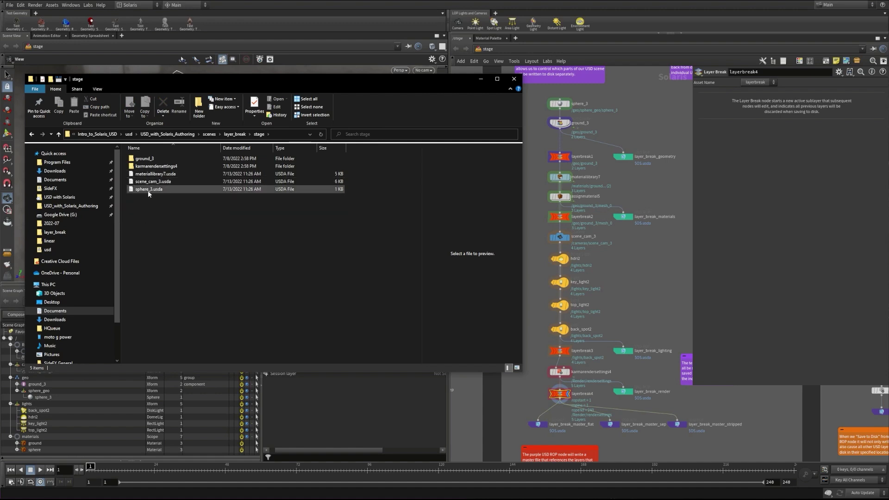
double_click(147, 190)
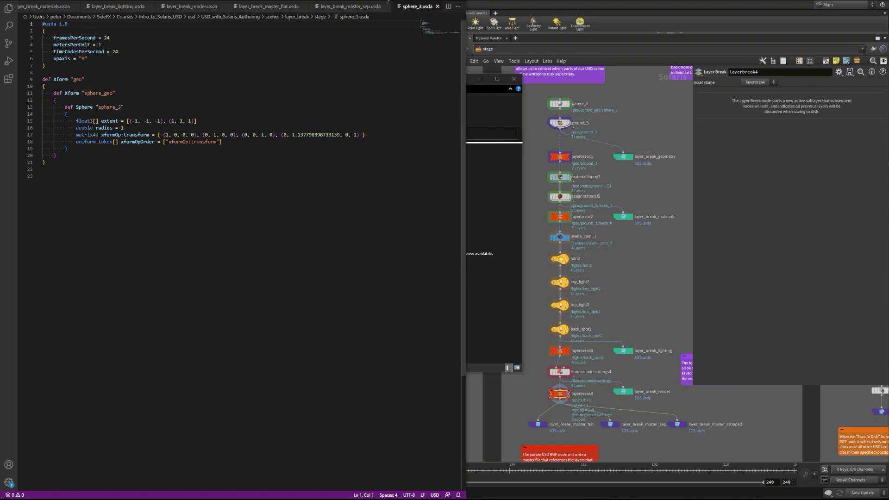
Open OUT.usda from the stage folder's ground_3/sopnet subfolder to examine it, and return to the layer_break folder
left_click(487, 307)
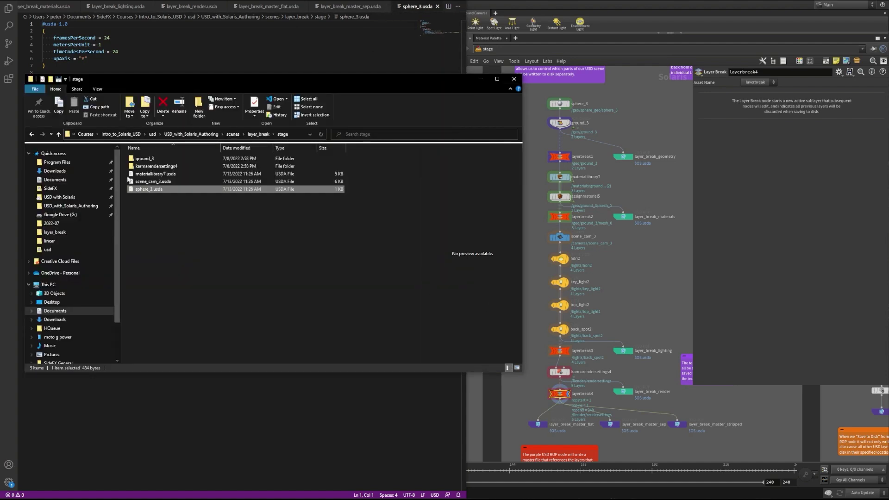
double_click(143, 159)
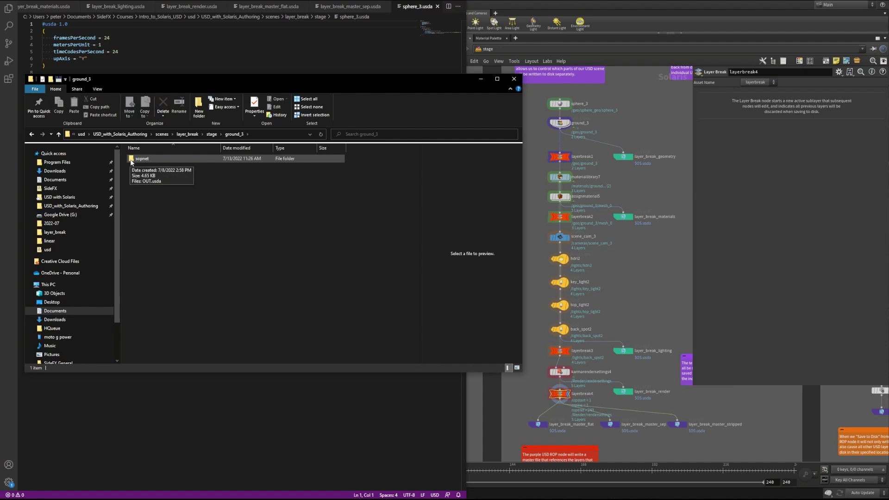
double_click(134, 159)
left_click(136, 159)
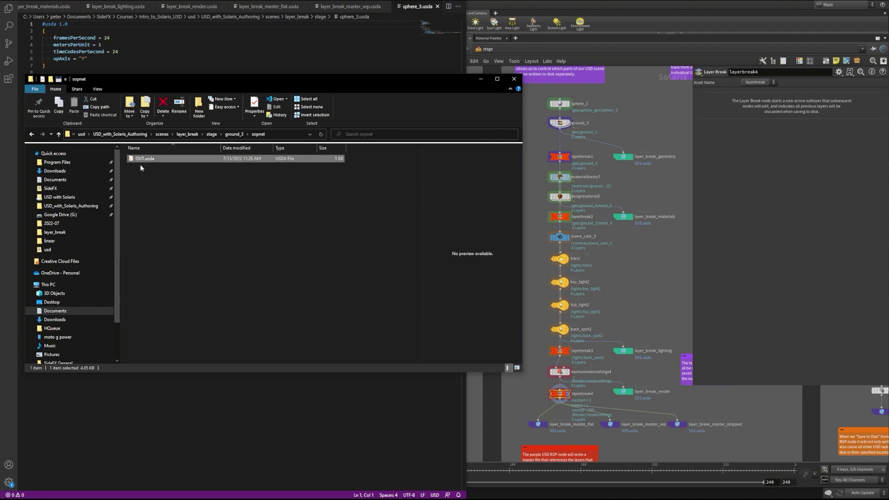
double_click(142, 160)
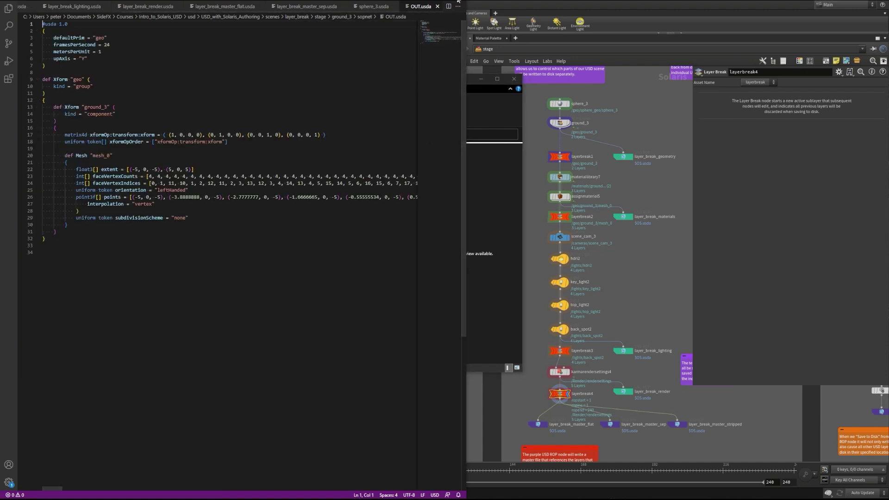
left_click(520, 220)
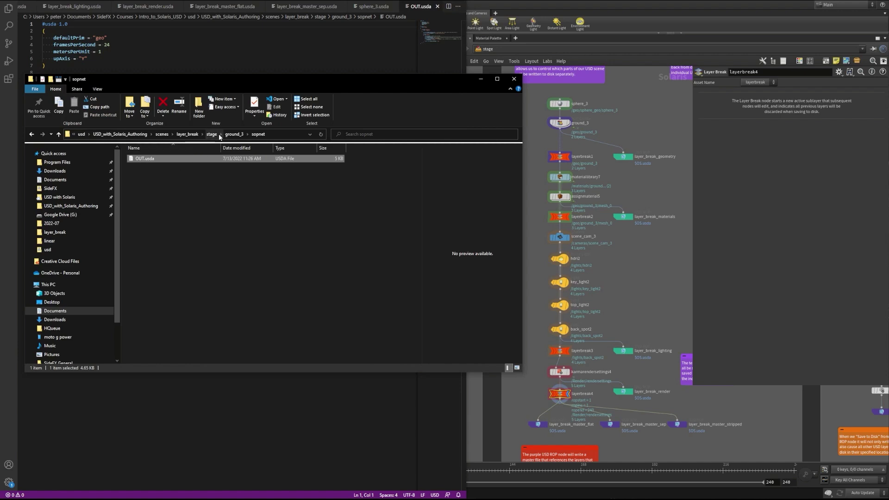
left_click(187, 134)
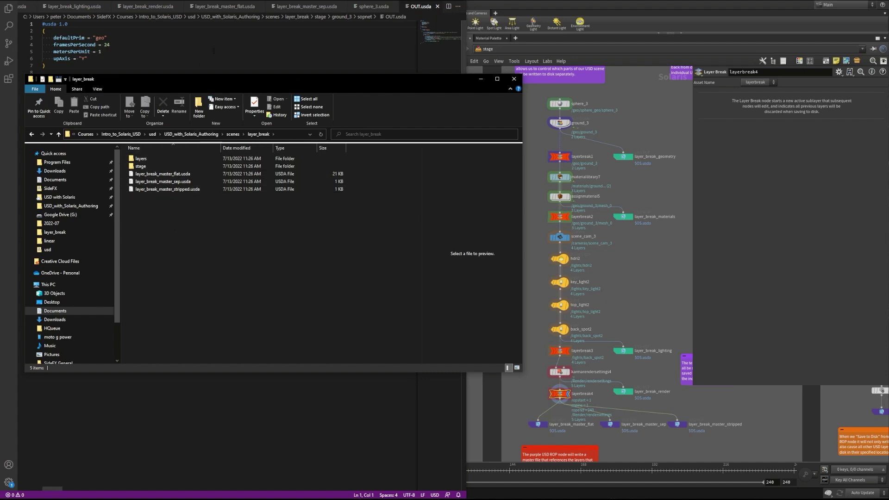
Switch to the code editor and bring up layer_break_master_sep.usda to review its sublayer list
left_click(233, 7)
left_click(307, 7)
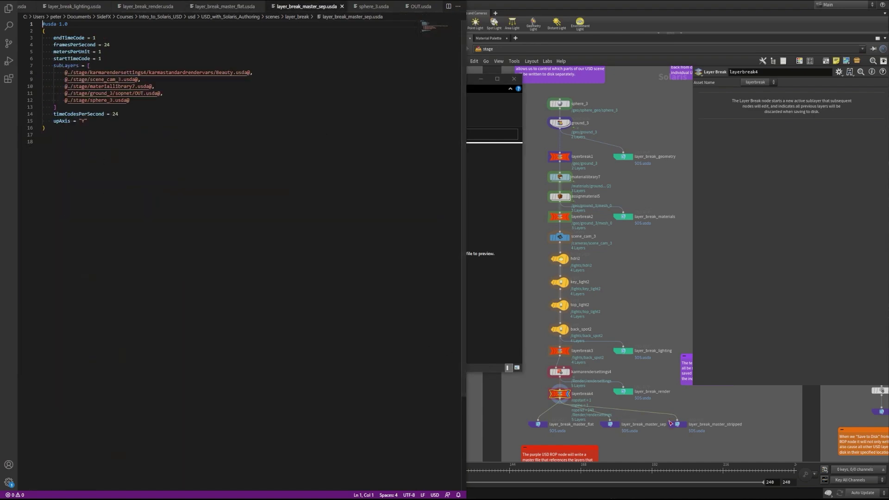
Check the layer_break_master_stripped node's save options in Houdini, and open layer_break_master_stripped.usda to examine it
left_click(677, 424)
key("alt+Tab")
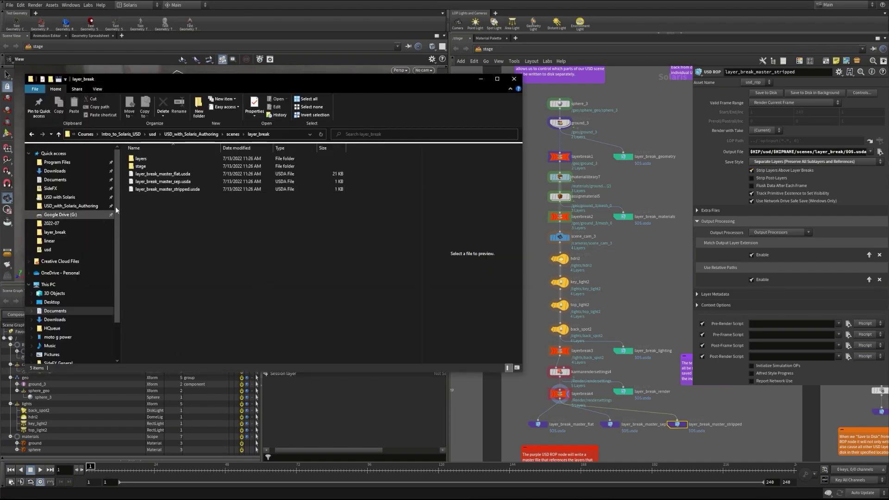
left_click(160, 191)
double_click(159, 190)
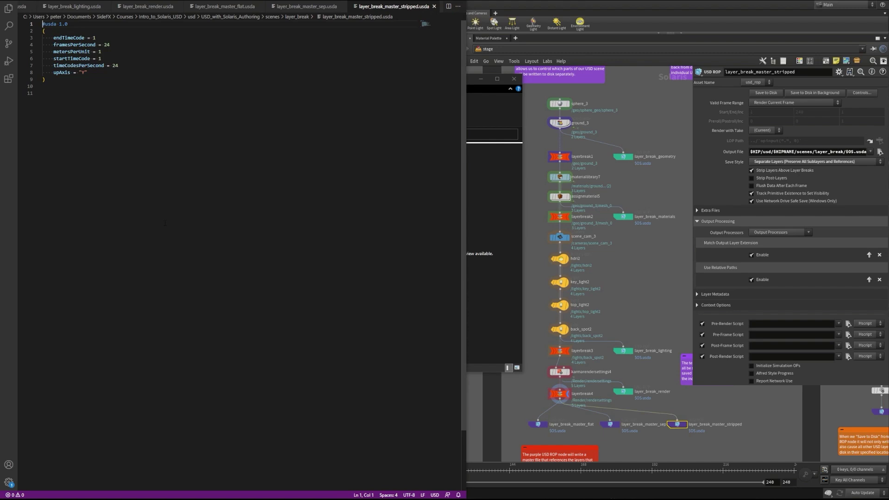
mouse_move(565, 398)
Return to Houdini and display the green load_lb_geo sublayer node to examine the geometry layer it loads
left_click(425, 0)
left_click(480, 79)
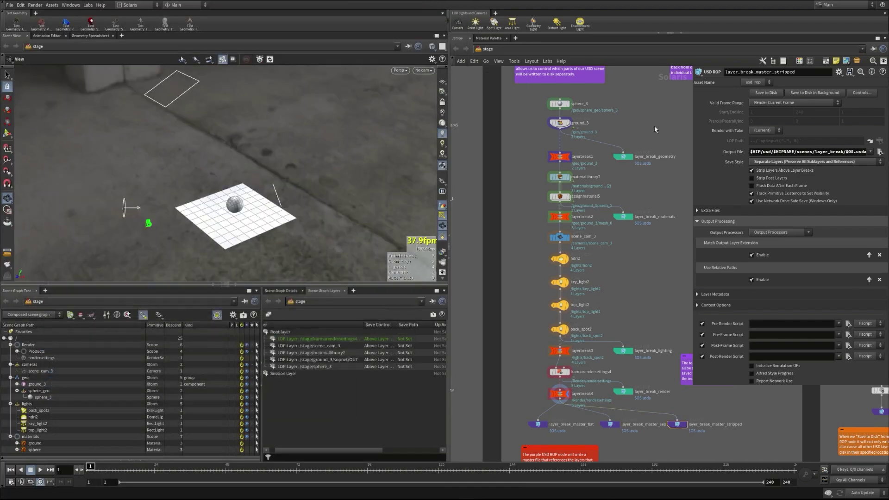
key("p")
middle_click_drag(692, 123, 643, 177)
right_click_drag(643, 177, 665, 167)
middle_click_drag(665, 167, 522, 252)
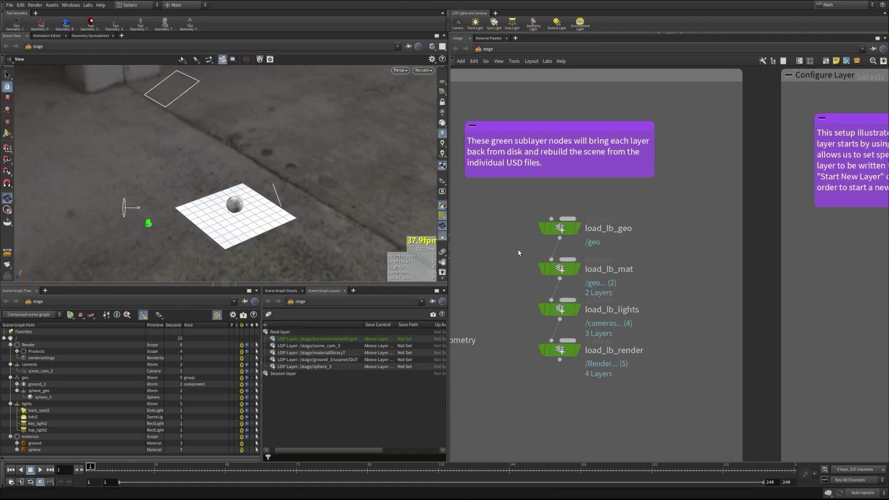
key("p")
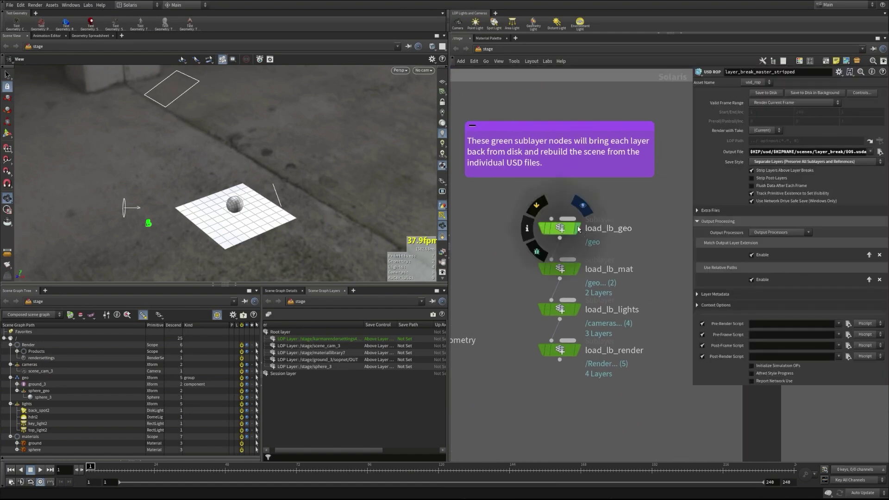
left_click(560, 228)
mouse_move(560, 229)
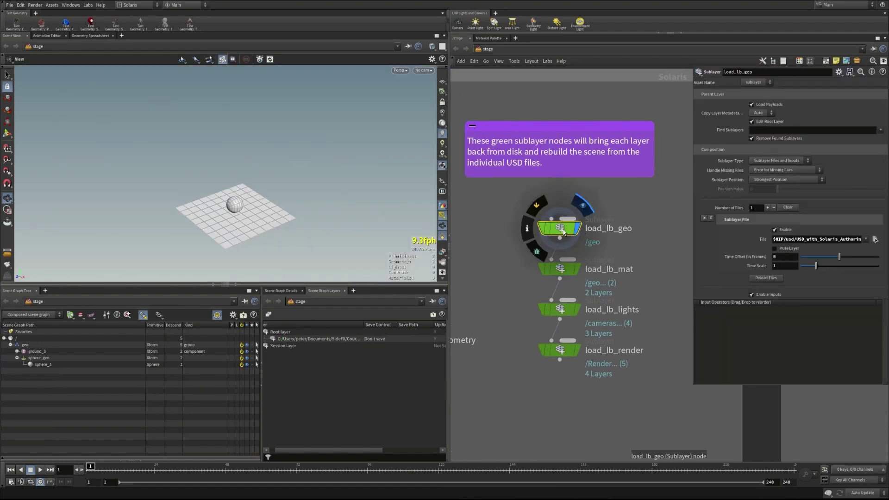
Inspect the end of the load_lb_geo node's file path to see which layer file it references
scroll(498, 249, "down", 2)
middle_click_drag(499, 249, 585, 245)
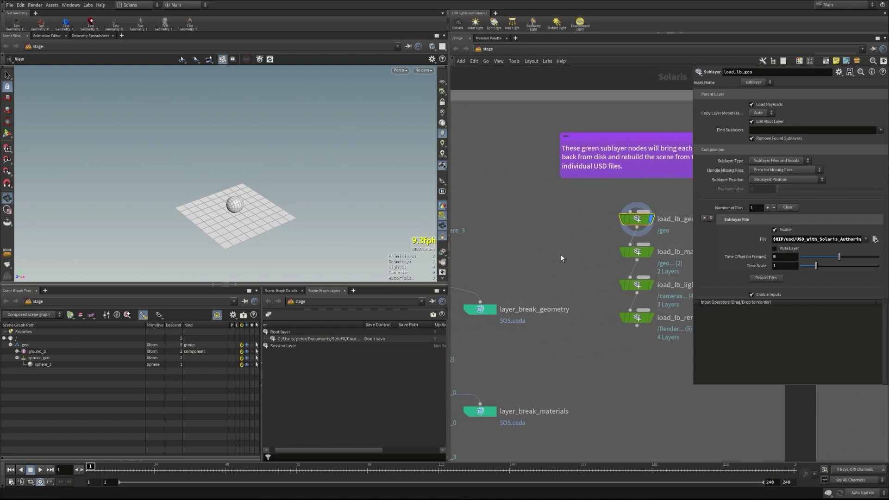
middle_click_drag(536, 262, 456, 284)
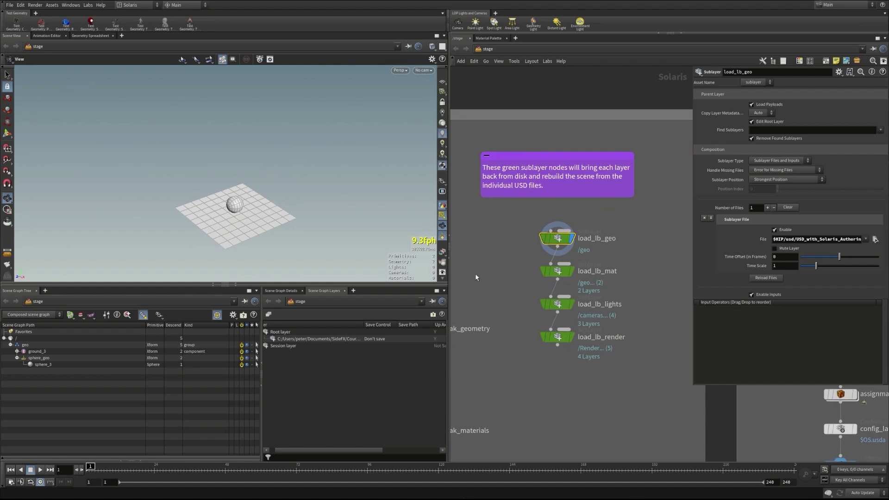
scroll(475, 275, "up", 2)
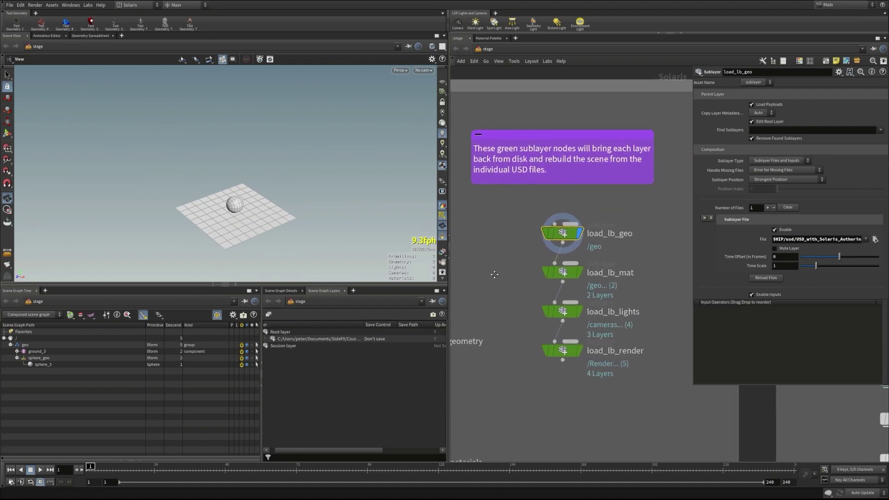
left_click_drag(839, 240, 864, 241)
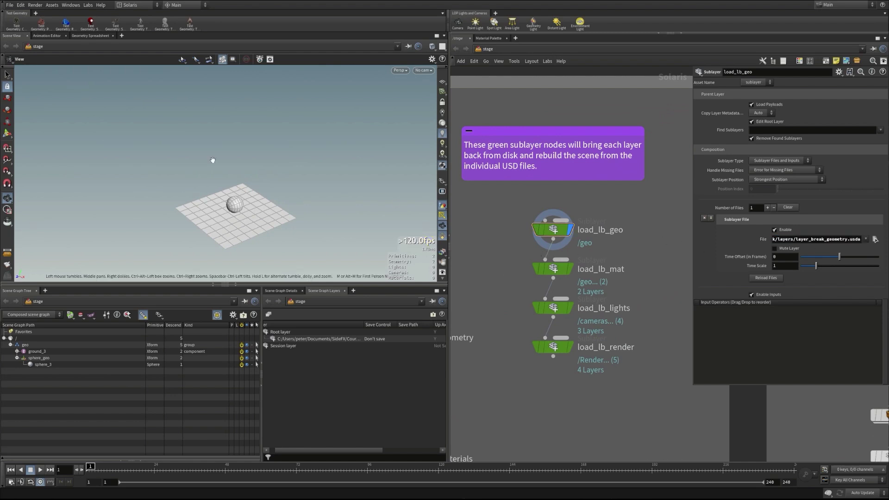
Display load_lb_mat, load_lb_lights and load_lb_render one after another to examine what each sublayer adds to the scene
left_click(573, 272)
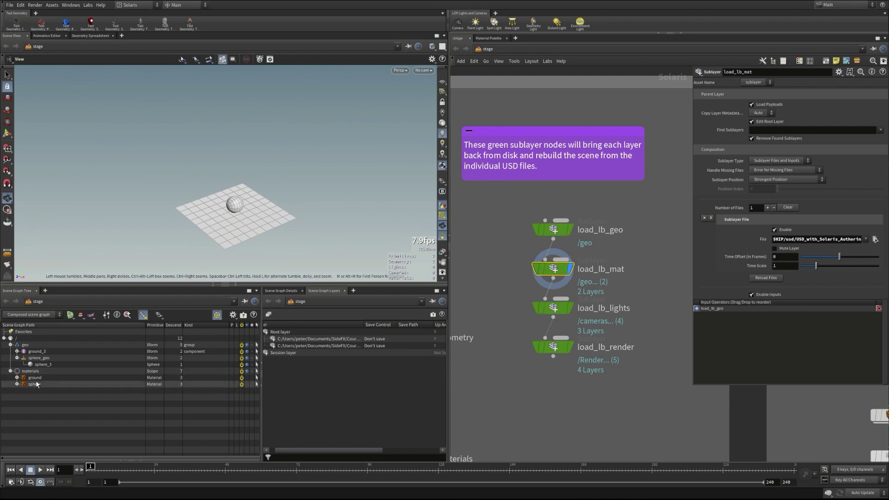
left_click(572, 309)
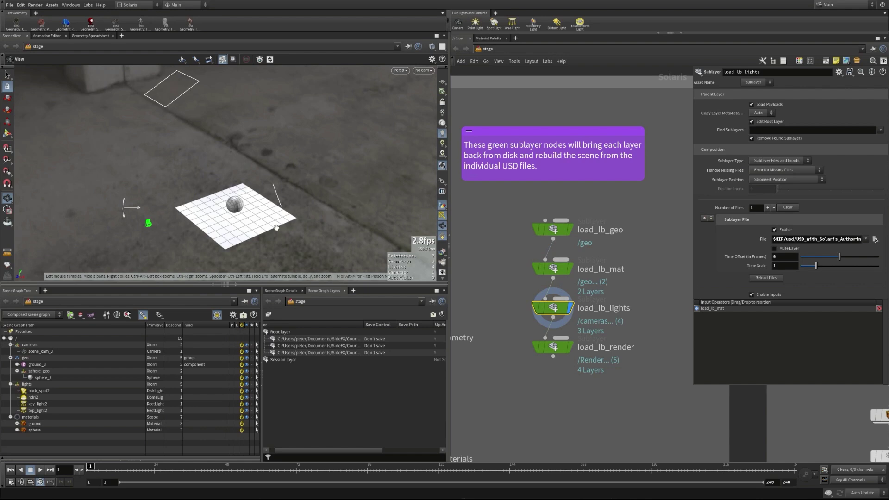
left_click(539, 347)
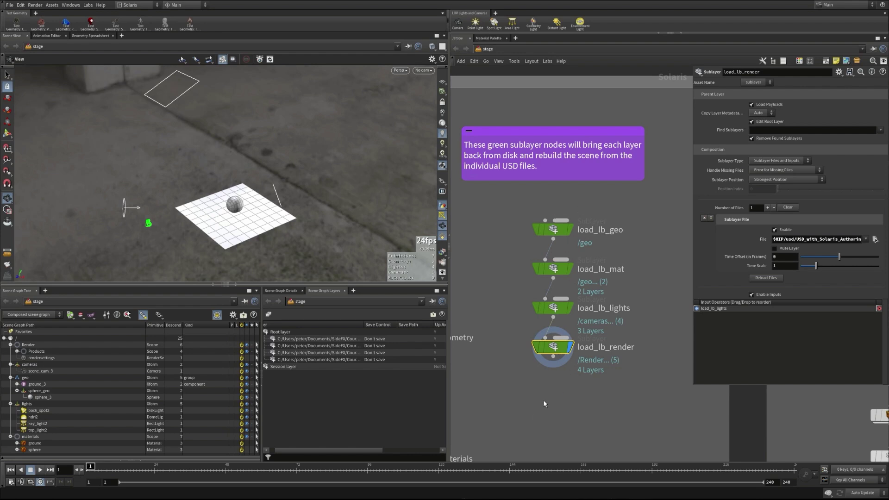
Try a Layer Break node connected below load_lb_render, and delete it again
key("Tab")
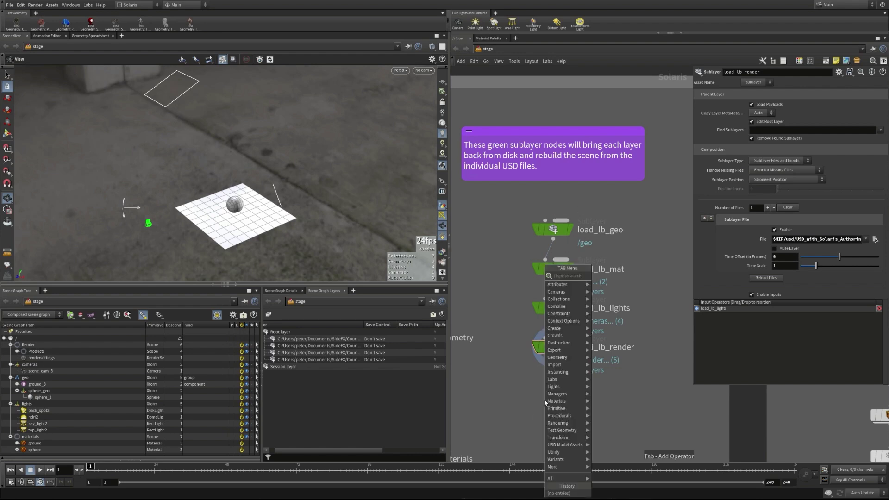
type("laye")
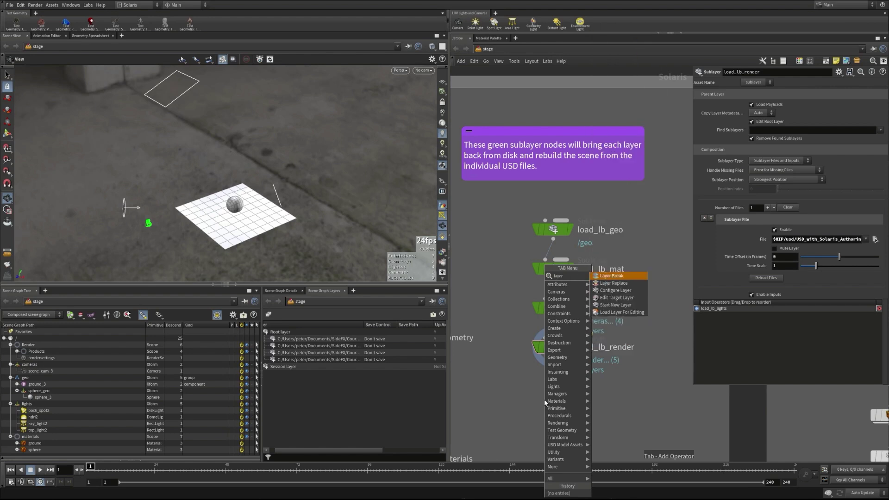
type("r")
key("Return")
left_click(560, 406)
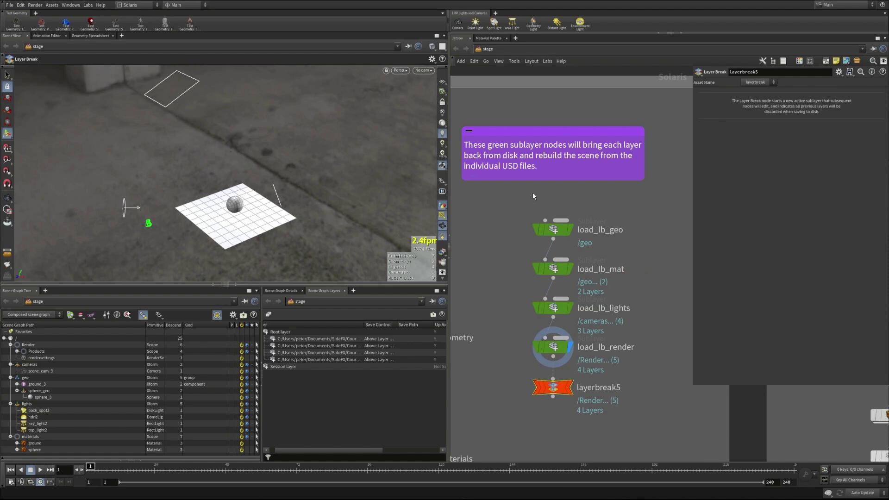
scroll(544, 338, "down", 3)
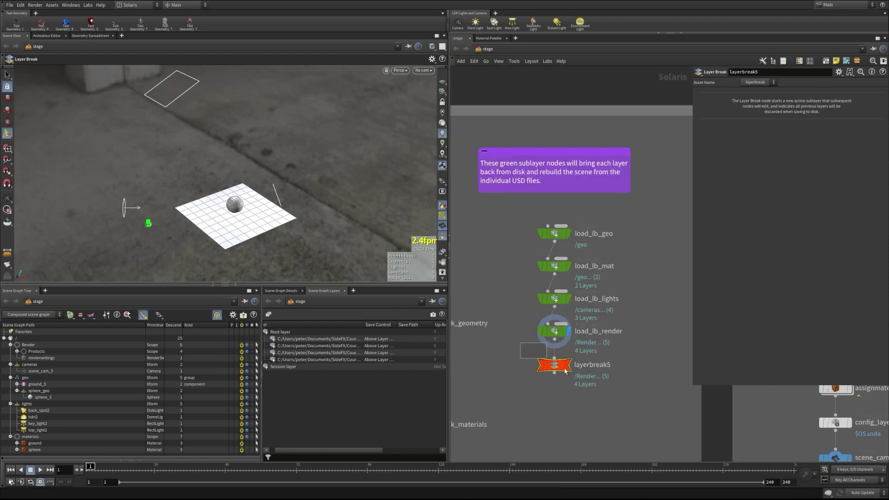
key("Delete")
Add an unconnected Sublayer node below load_lb_render and name it master_file
key("Tab")
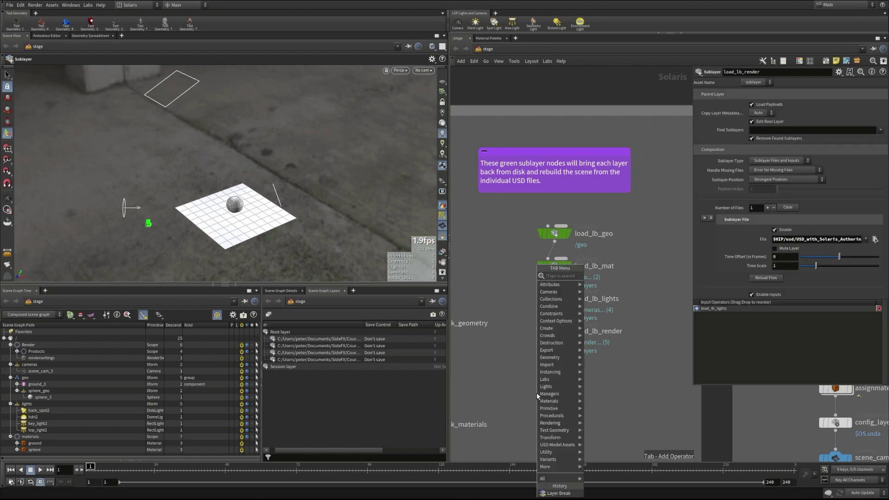
type("sublayer")
left_click(598, 277)
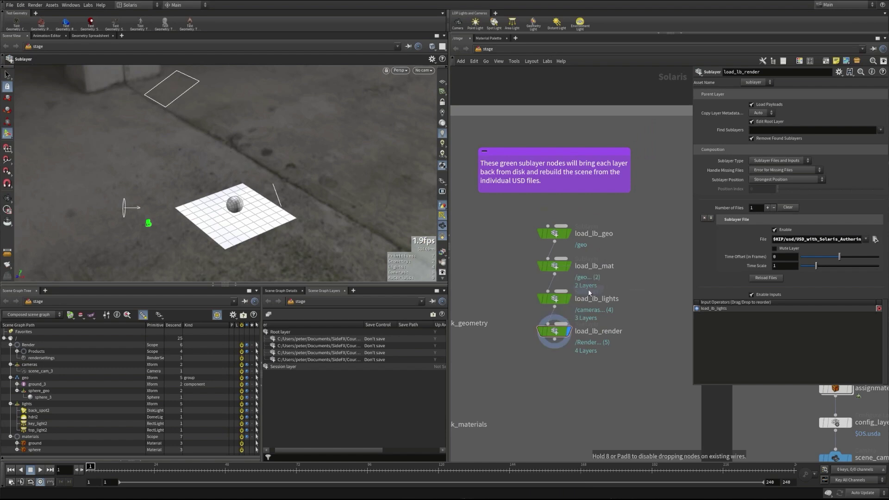
left_click(554, 389)
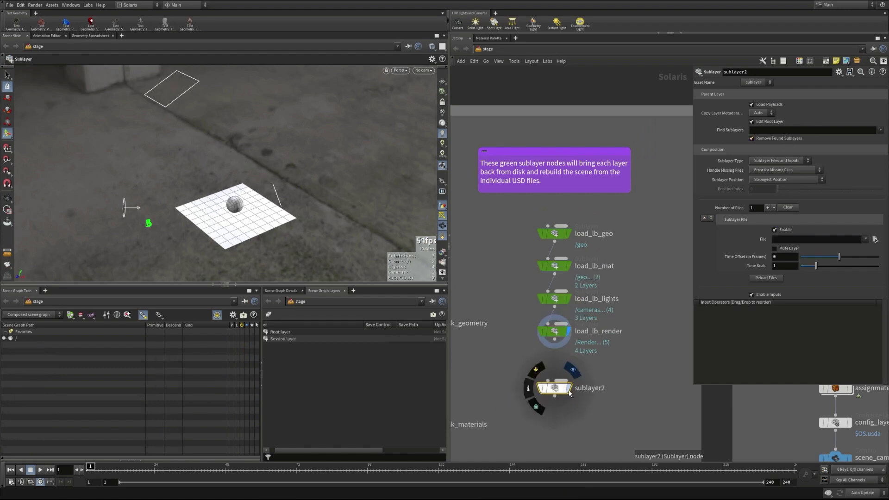
double_click(595, 389)
type("master")
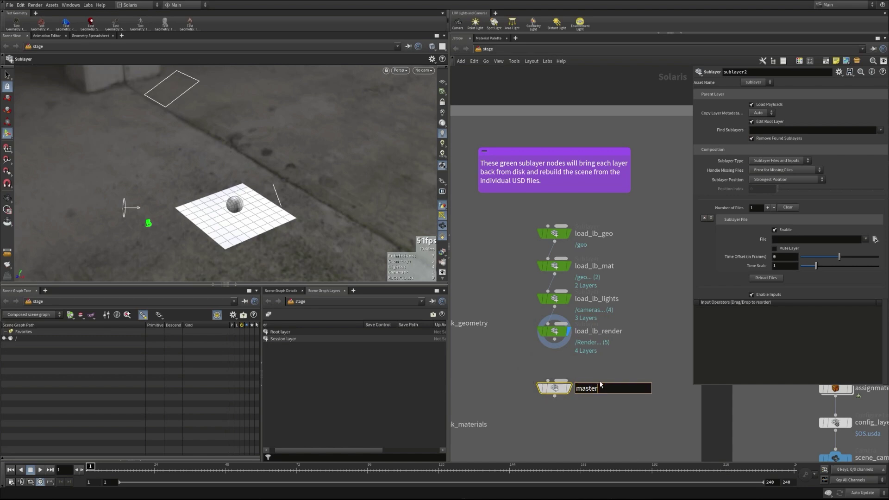
type("_file")
key("Return")
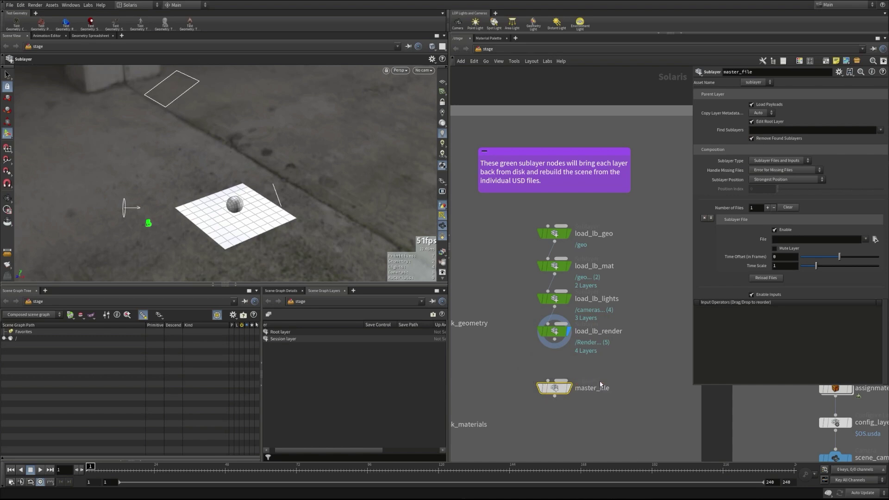
Load layer_break_master_sep.usda from usd/USD_with_Solaris_Authoring/scenes/layer_break into the master_file node
left_click(876, 239)
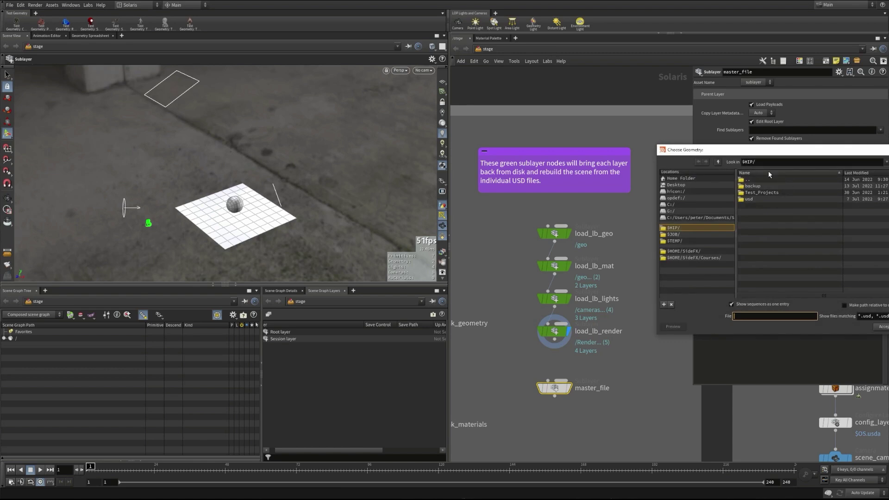
double_click(749, 200)
double_click(764, 185)
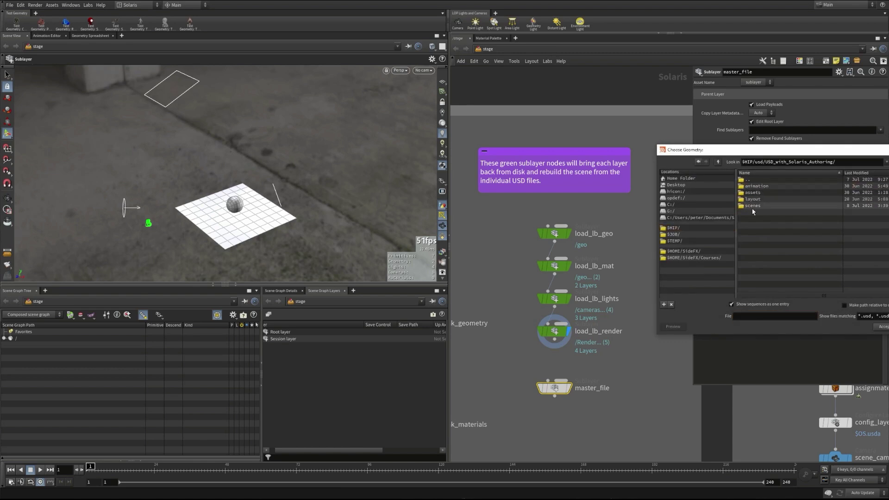
double_click(751, 206)
double_click(755, 205)
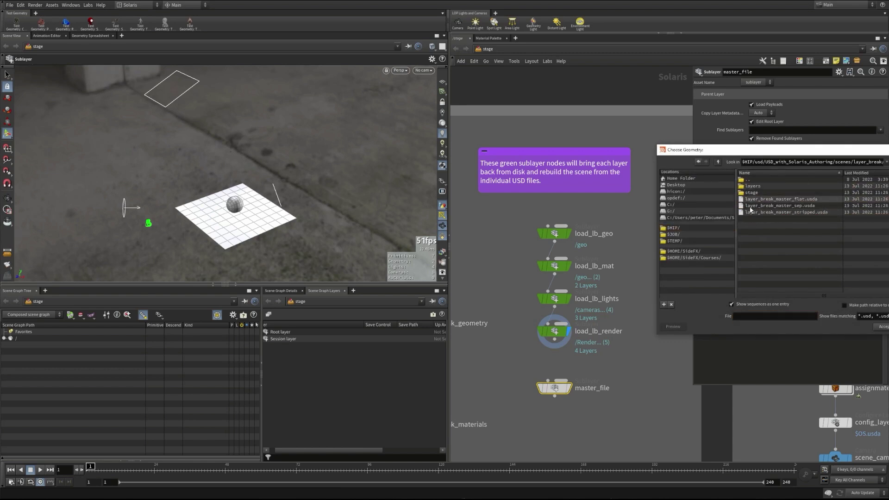
left_click_drag(758, 150, 542, 139)
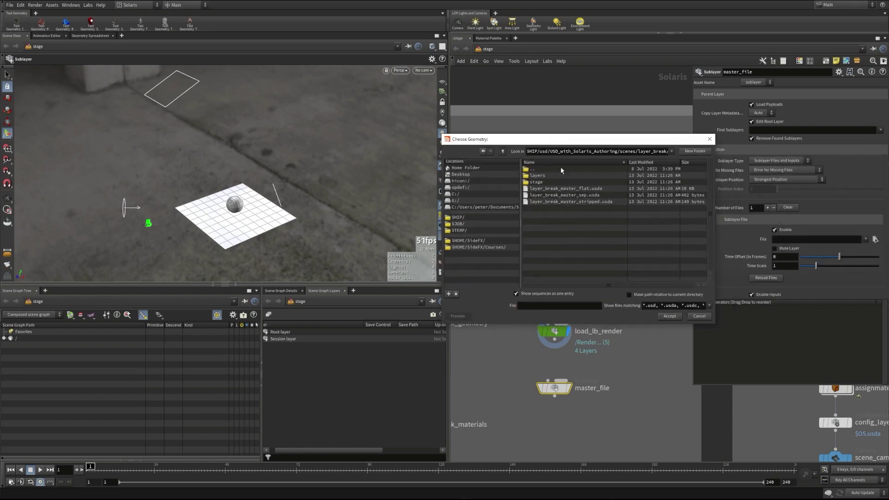
left_click(551, 195)
left_click(669, 316)
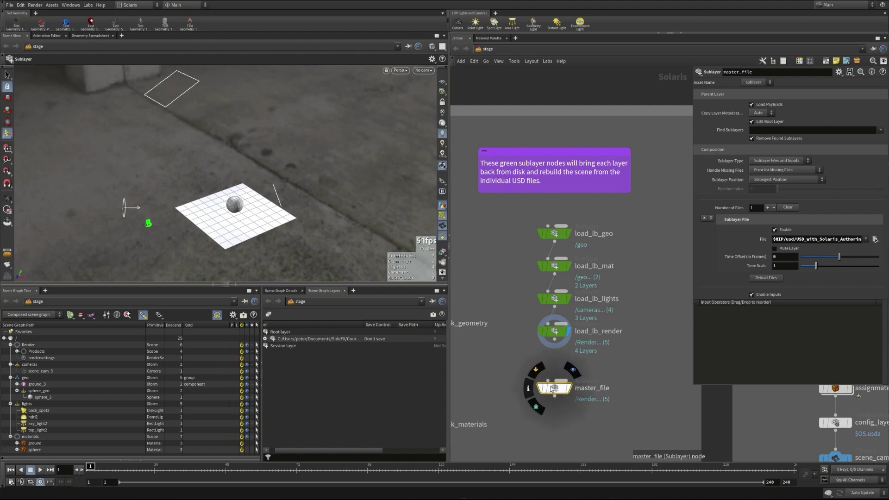
Compare the scene graph layers of master_file and the load_lb chain, expanding the master layer to examine its nested sublayers
left_click(265, 339)
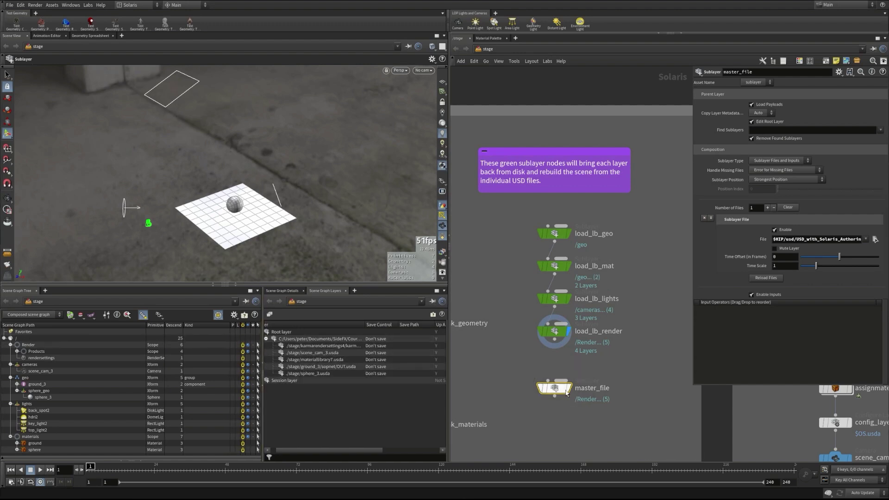
left_click(570, 389)
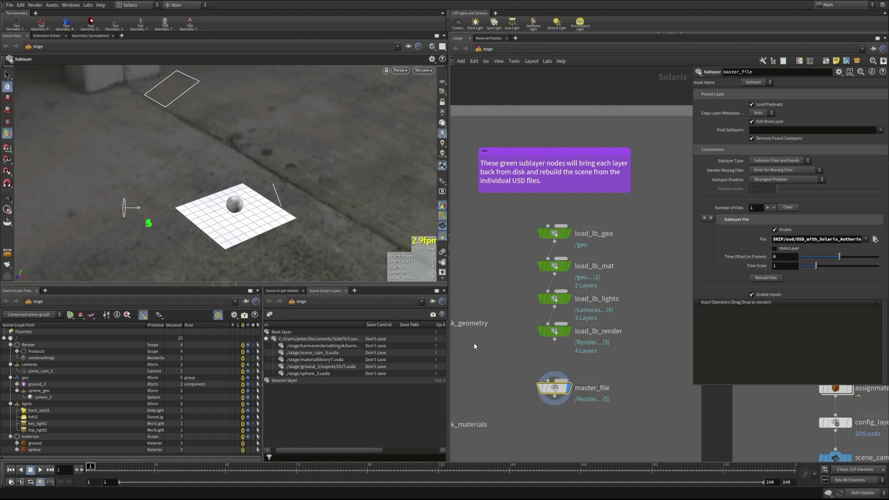
left_click(569, 332)
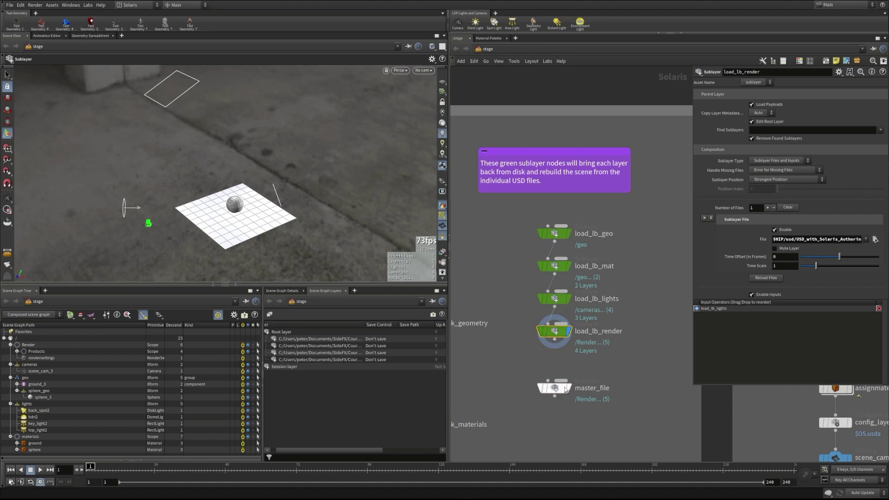
left_click(570, 389)
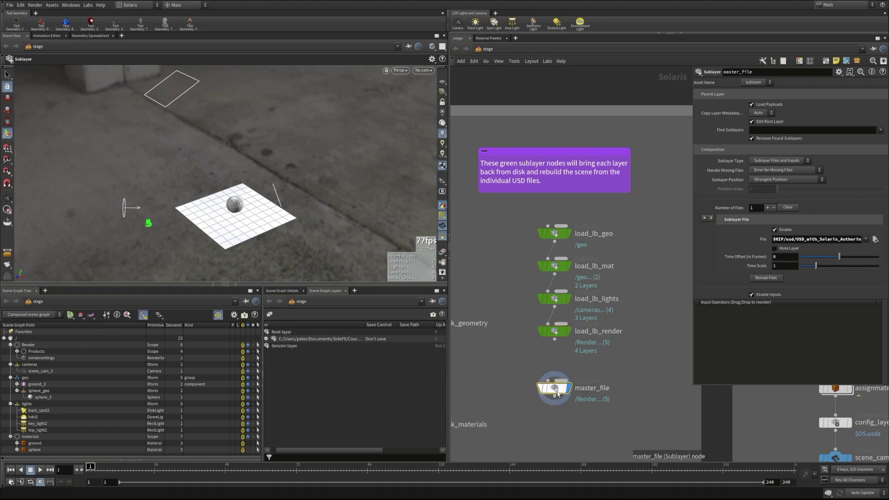
left_click(266, 338)
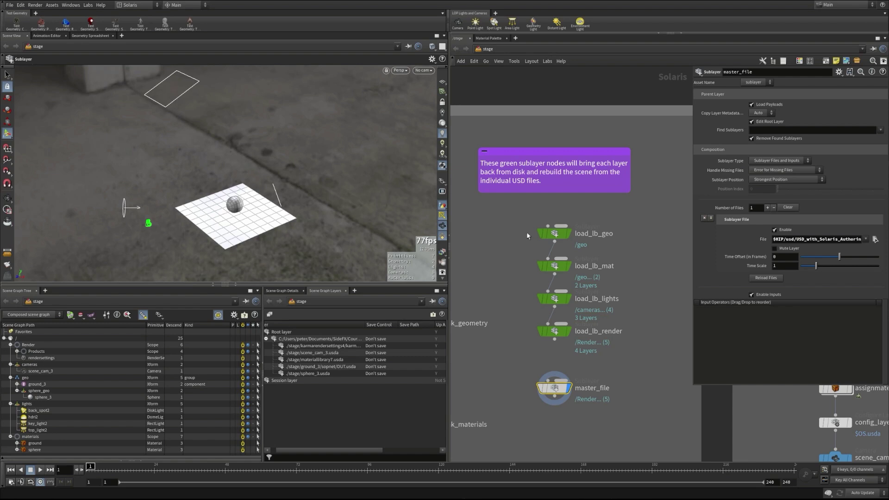
left_click_drag(530, 218, 598, 354)
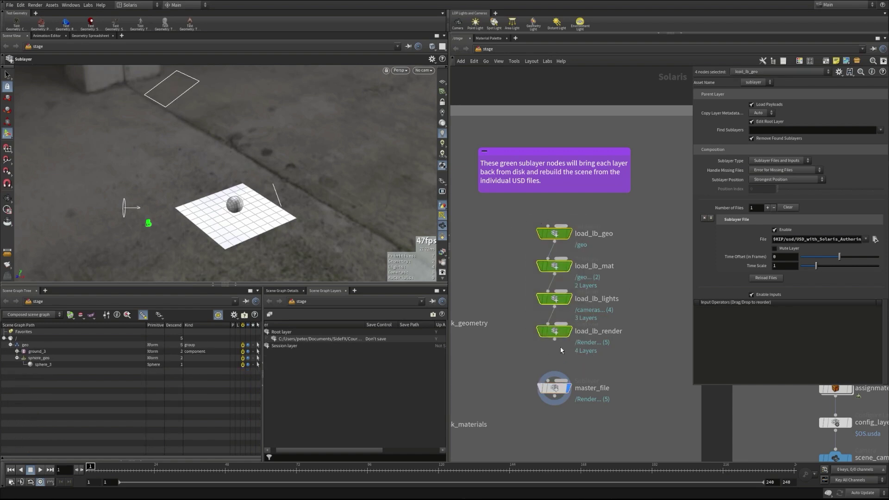
left_click(554, 390)
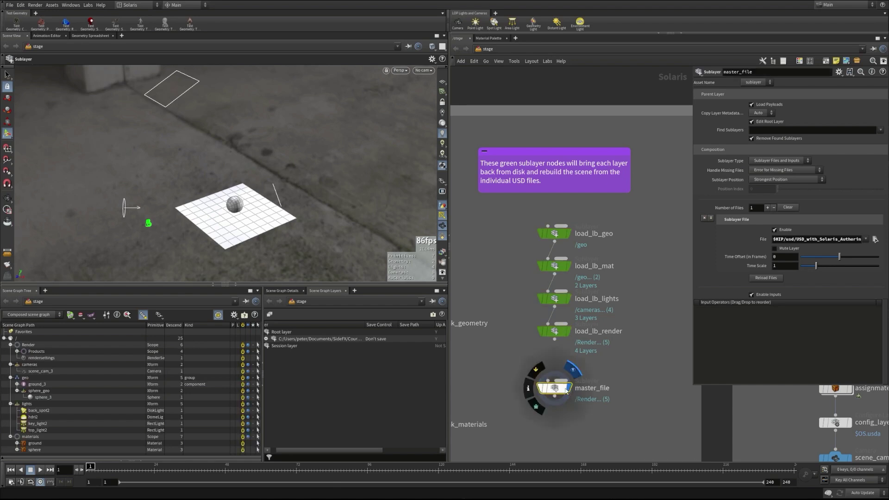
Expand the master_file node's master layer in the scene graph layers to show its nested sublayers
left_click(266, 339)
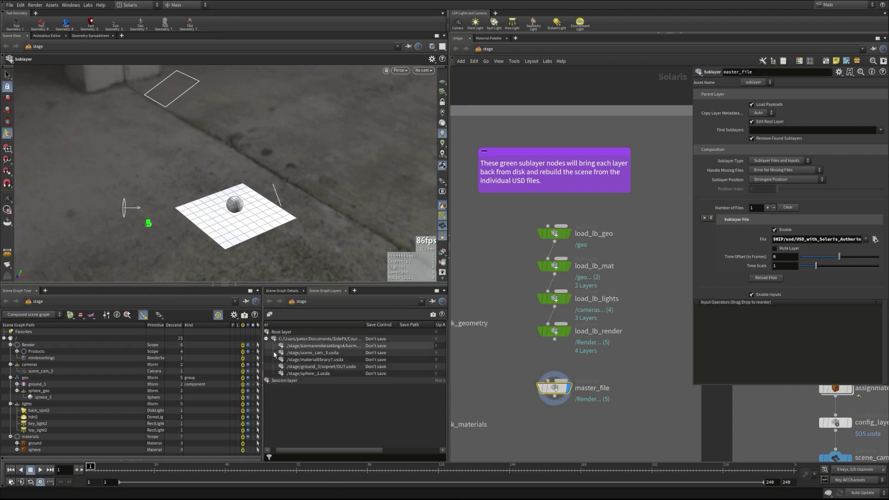
mouse_move(564, 381)
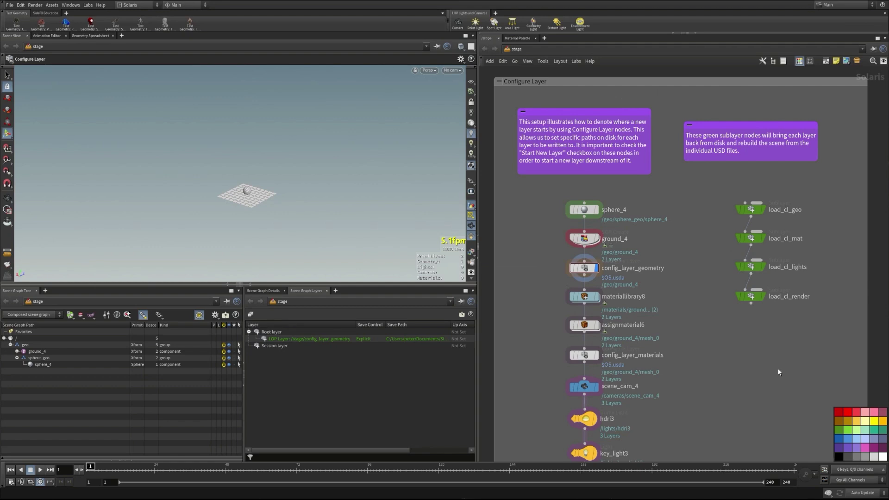
Display config_layer_render in the Configure Layer network and view the lit scene with its scene graph layers
scroll(683, 392, "down", 2)
middle_click_drag(701, 427, 693, 257)
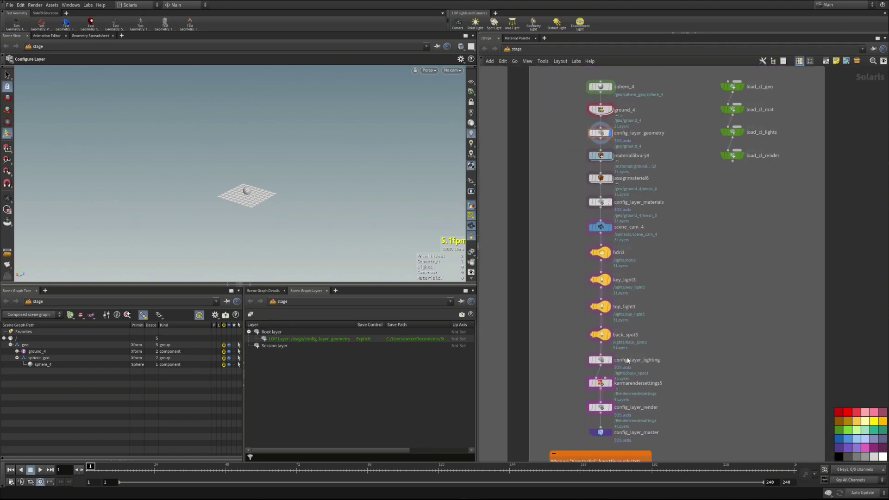
left_click(610, 408)
left_click_drag(308, 188, 174, 191)
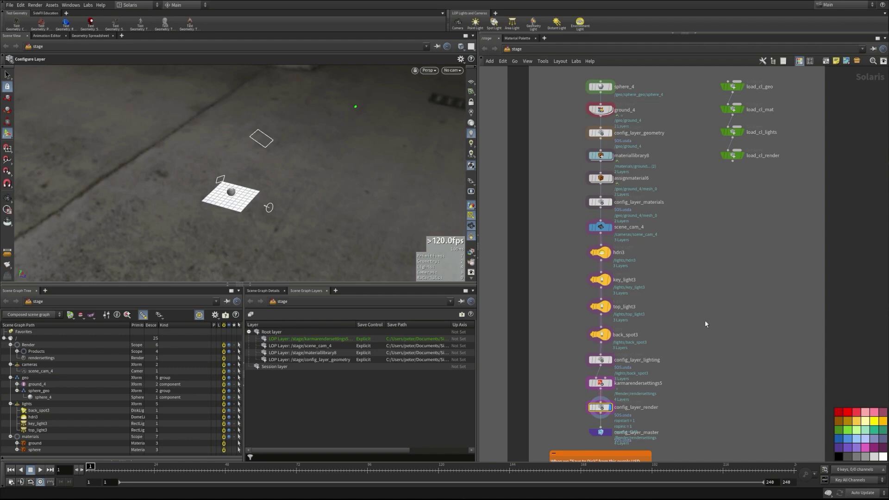
middle_click_drag(715, 308, 714, 313)
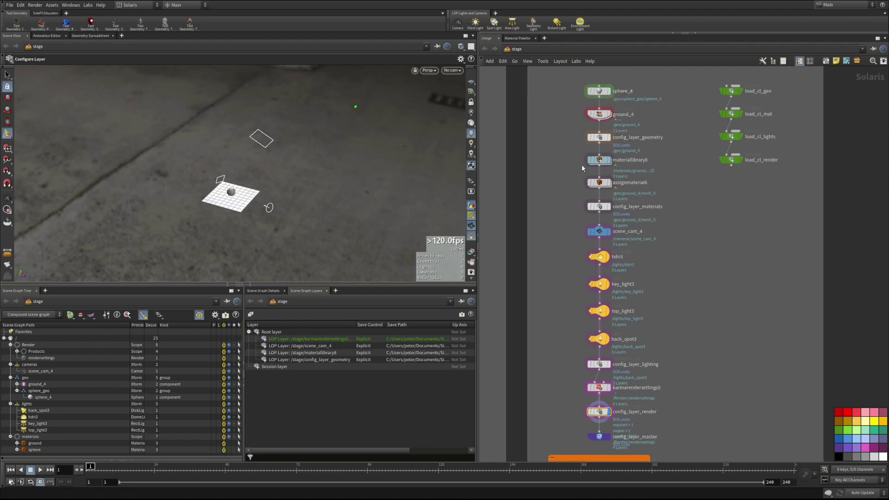
Inspect the Configure Layer nodes that close the geometry, materials and lighting sections of the chain
left_click(608, 137)
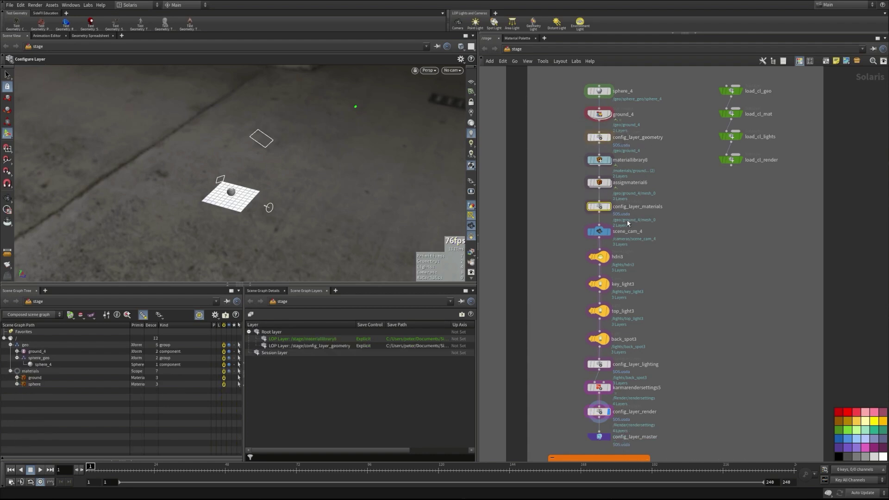
left_click(604, 365)
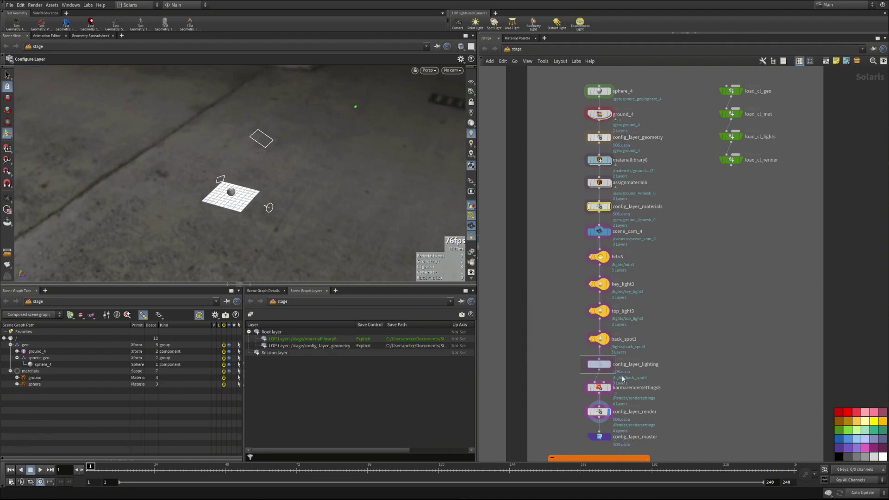
left_click(697, 339)
middle_click_drag(698, 330, 687, 337)
Give Configure Layer nodes a default red colour and star-burst shape, starting from config_layer_geometry
left_click_drag(559, 140, 611, 161)
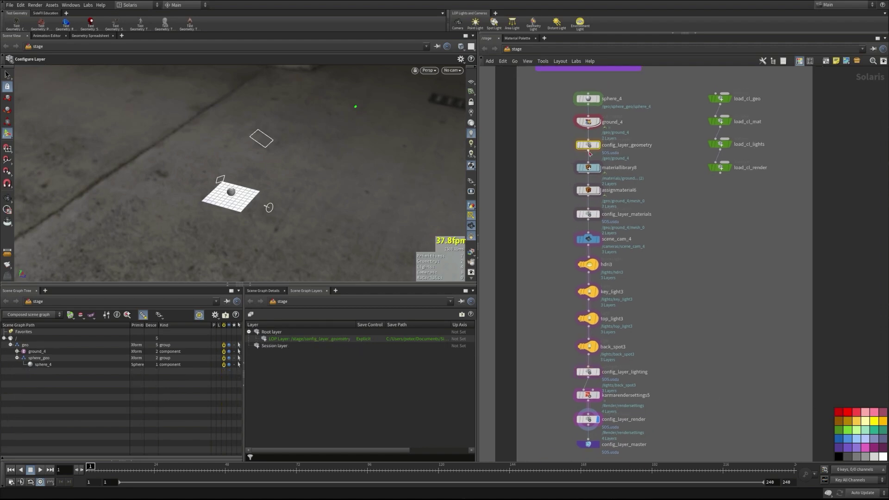
left_click(849, 413)
key("c")
key("c")
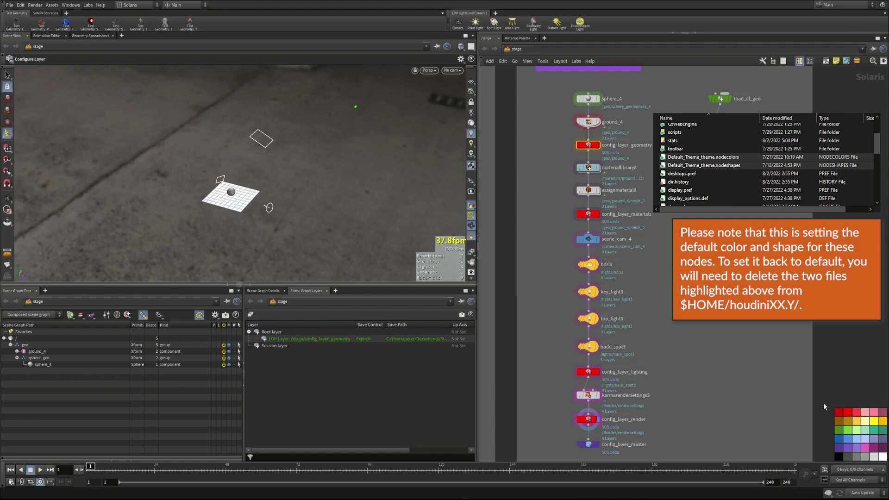
key("z")
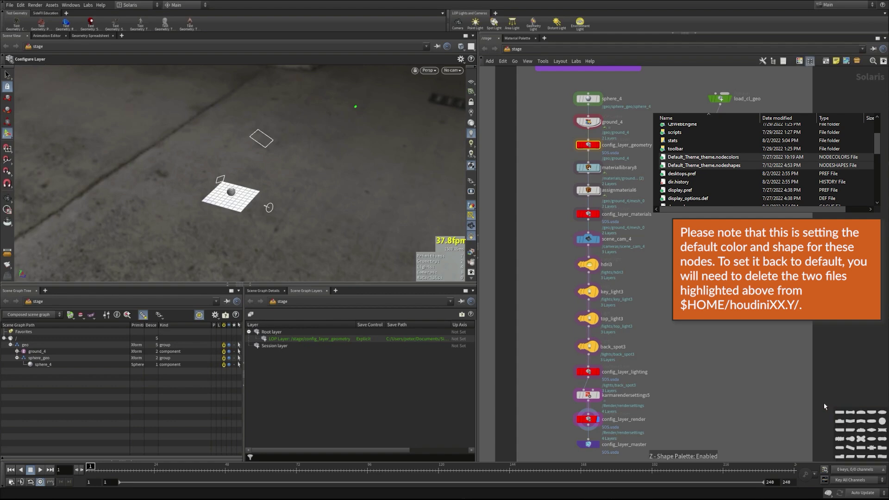
left_click(871, 448)
key("z")
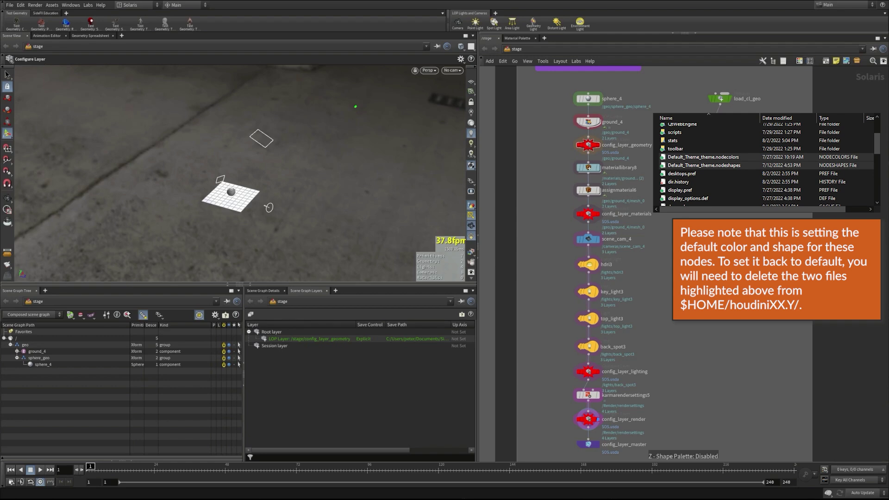
Display config_layer_geometry and show its parameters to examine the save path, default primitive and Start New Layer options
scroll(543, 207, "up", 2)
middle_click_drag(556, 179, 530, 219)
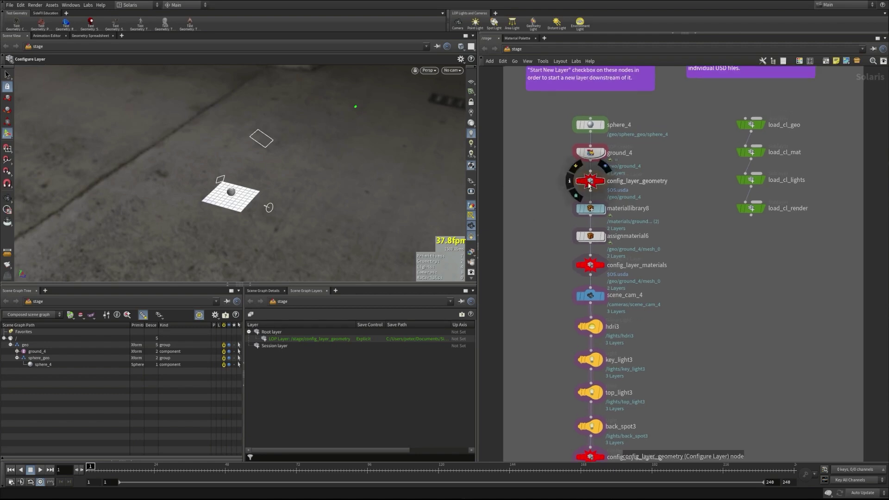
left_click(603, 181)
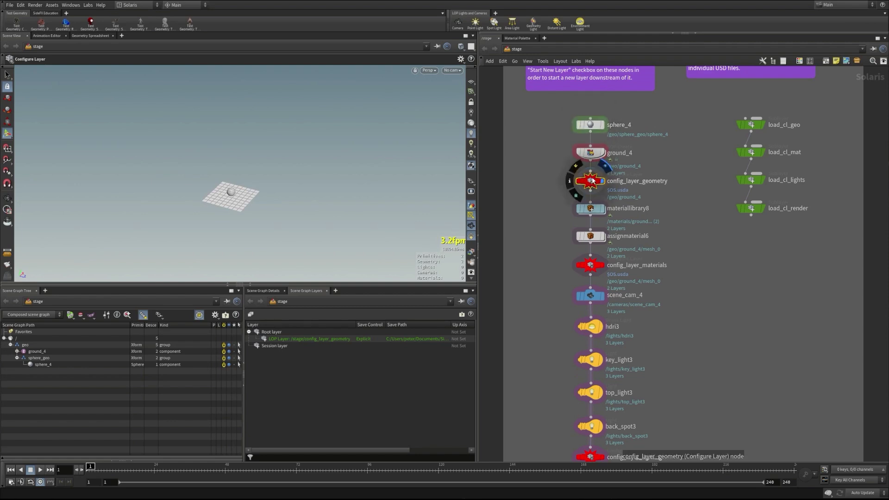
middle_click_drag(597, 178, 568, 202)
key("p")
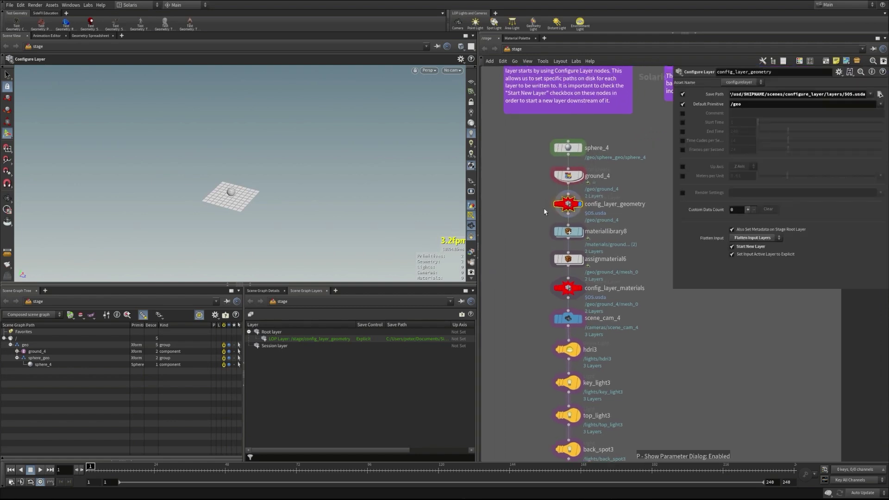
middle_click_drag(504, 245, 499, 249)
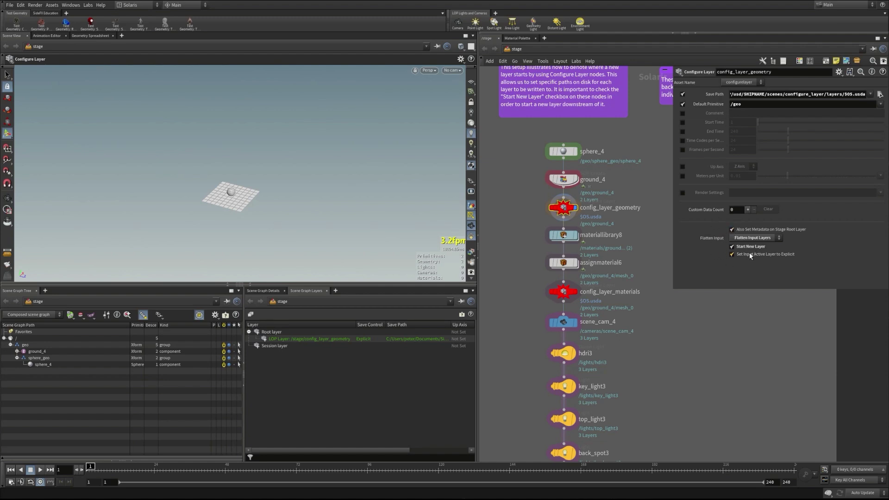
mouse_move(749, 254)
Compare the layers of sphere_4 and ground_4 with those of config_layer_geometry, toggling Start New Layer off and back on
left_click_drag(533, 145, 600, 192)
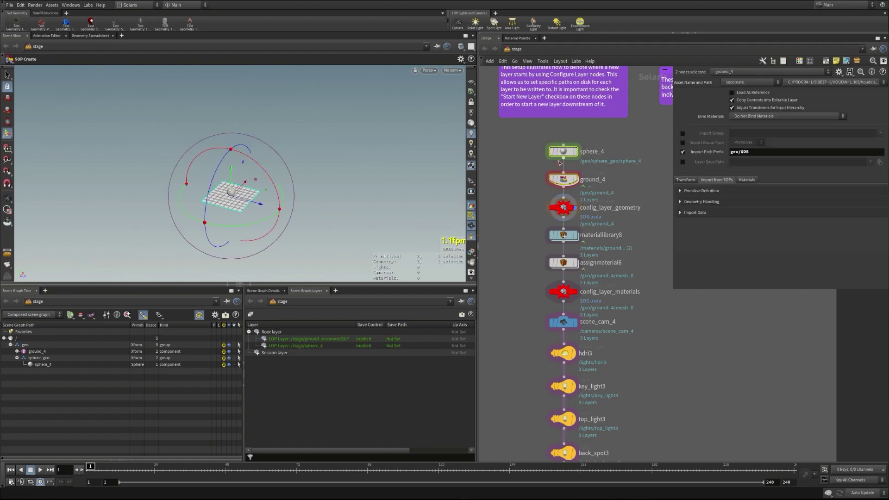
left_click(563, 208)
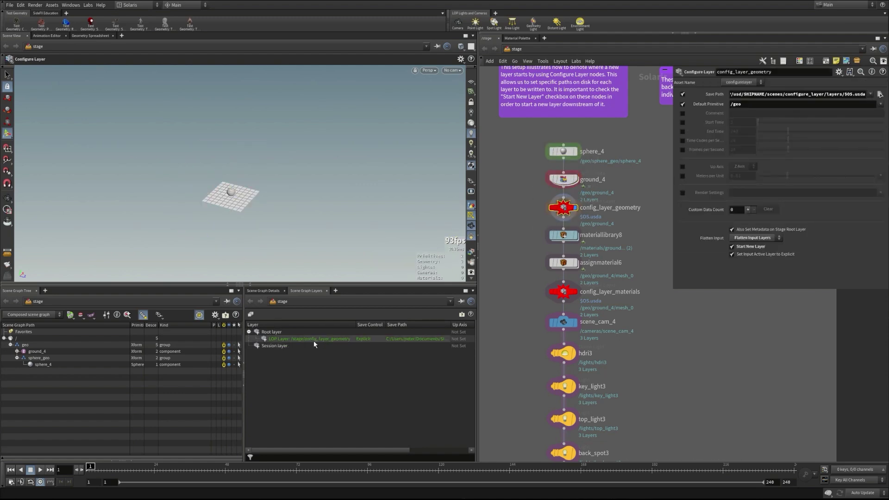
left_click(733, 248)
left_click(732, 247)
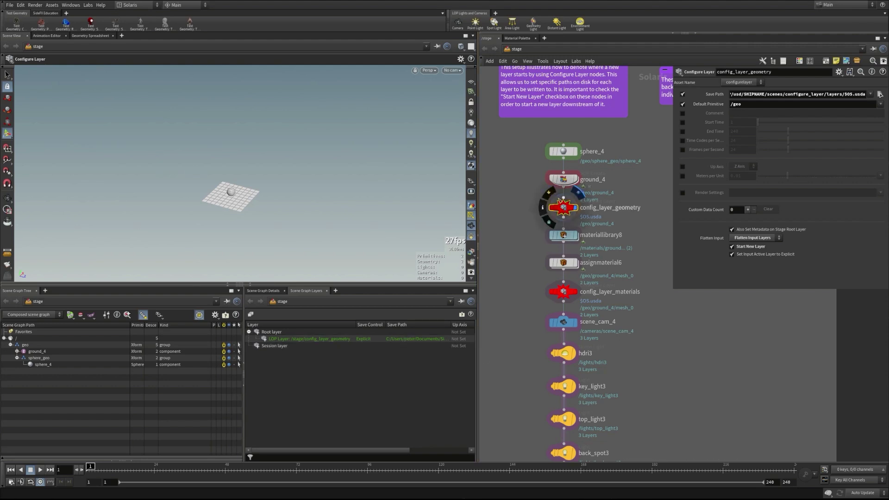
Display config_layer_materials and config_layer_lighting and compare their default primitives, flatten settings and scene graph layers
left_click(577, 295)
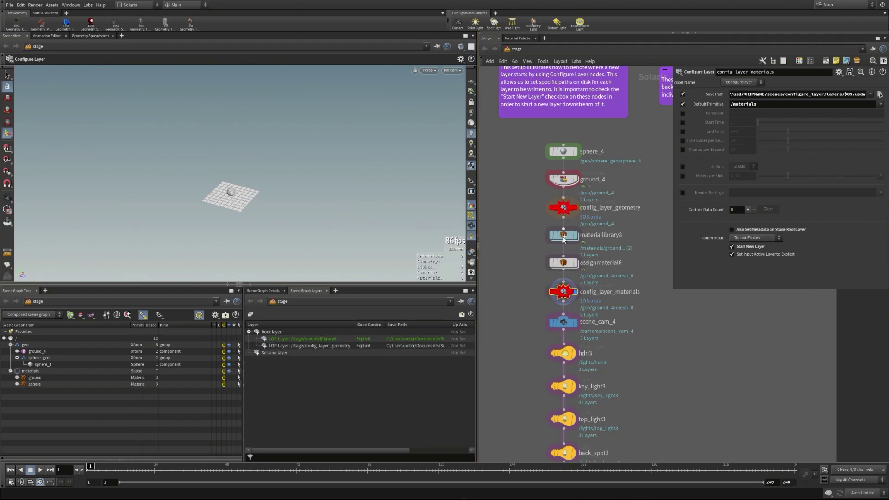
middle_click_drag(521, 325, 521, 292)
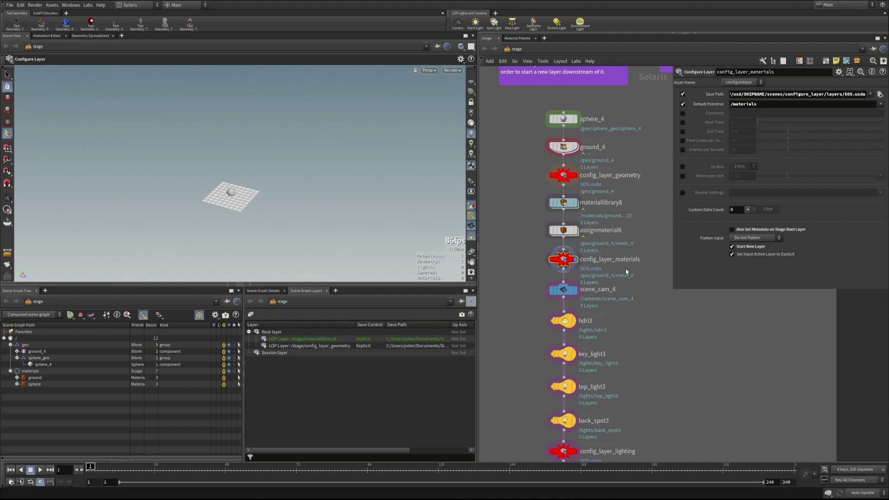
middle_click_drag(603, 268, 603, 188)
left_click(570, 371)
left_click(562, 374)
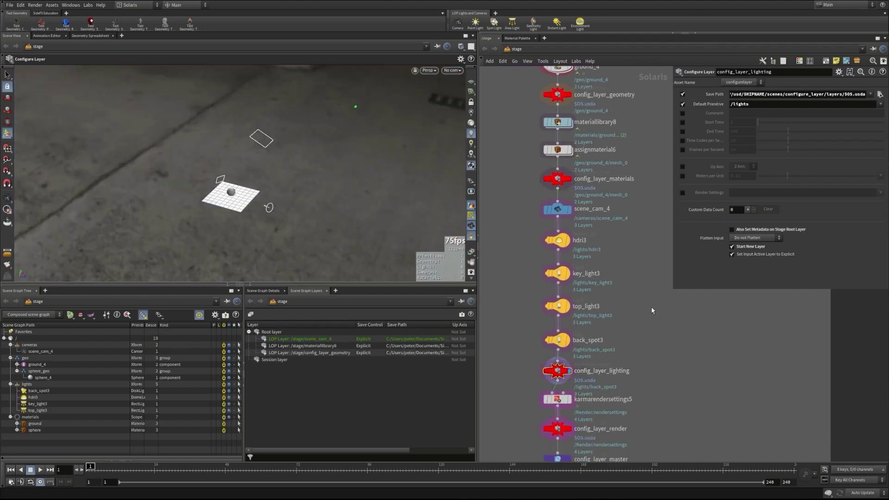
mouse_move(558, 369)
left_click(558, 179)
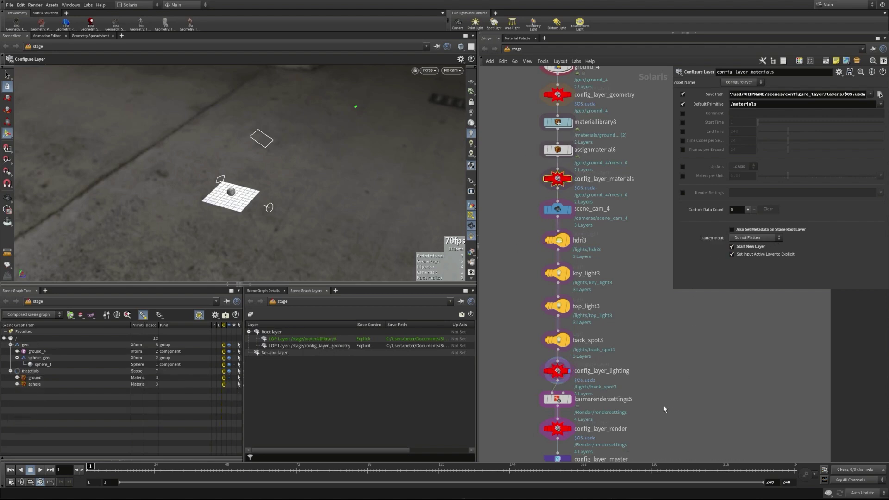
Display config_layer_render at the end of the chain and examine its parameters and explicit layers with save paths
middle_click_drag(664, 409, 652, 326)
left_click(547, 345)
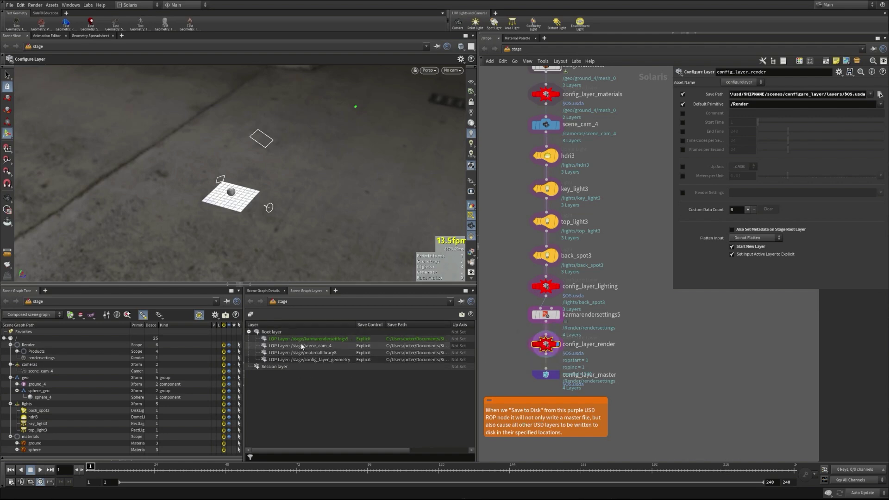
scroll(531, 221, "down", 3)
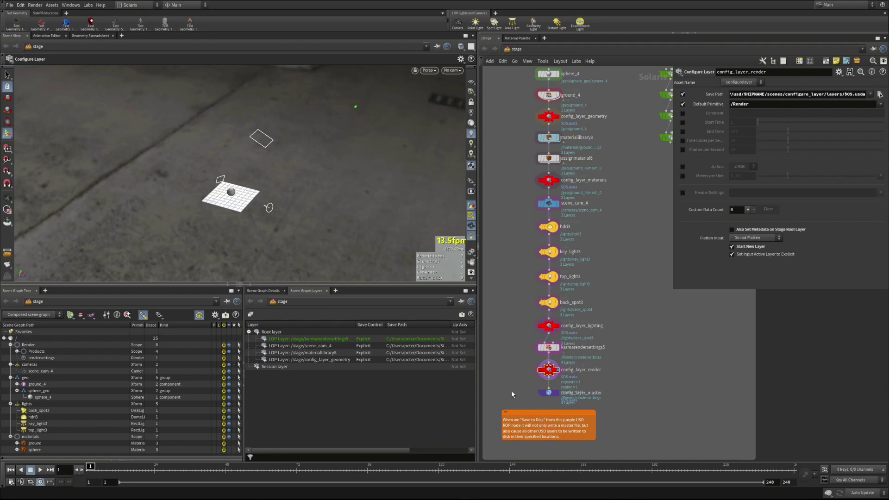
Open the config_layer_master USD ROP's parameters and examine its output file, save style and available output processors
scroll(511, 394, "up", 3)
left_click(554, 373)
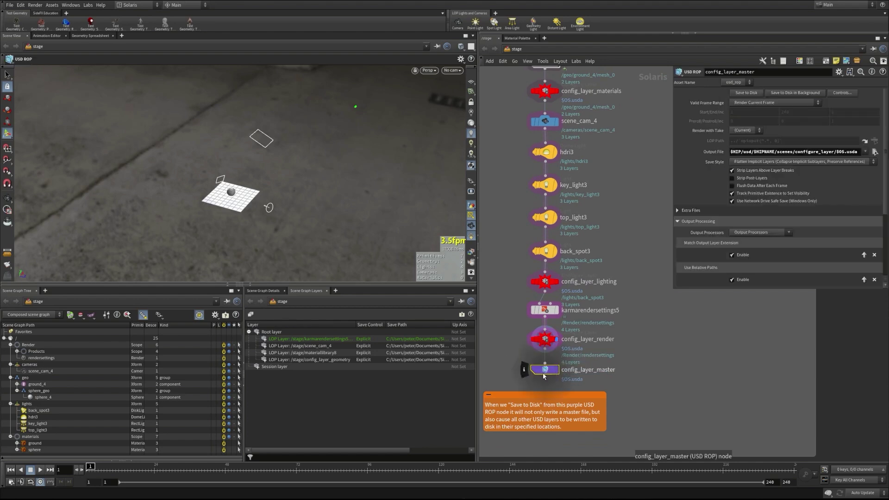
scroll(690, 163, "down", 1)
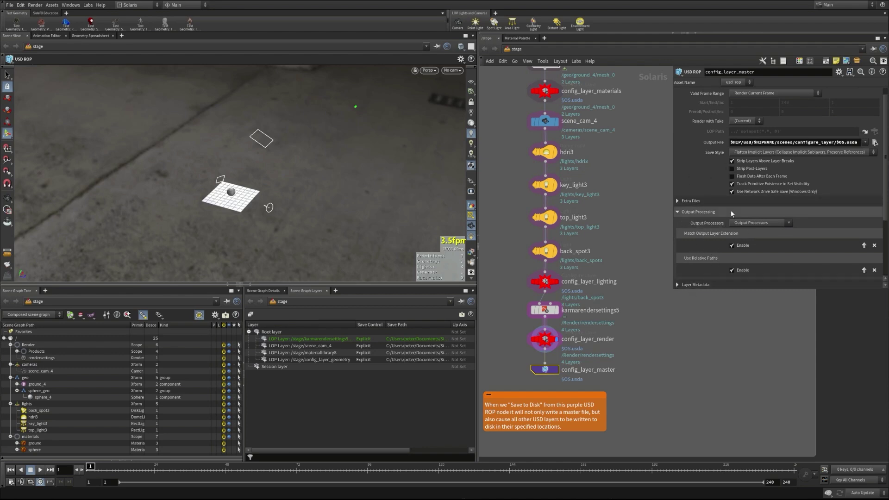
left_click(760, 223)
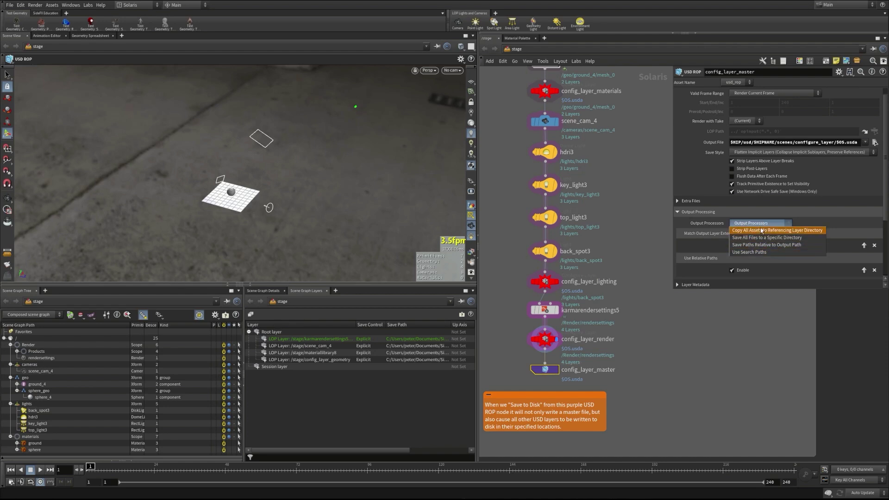
left_click(752, 207)
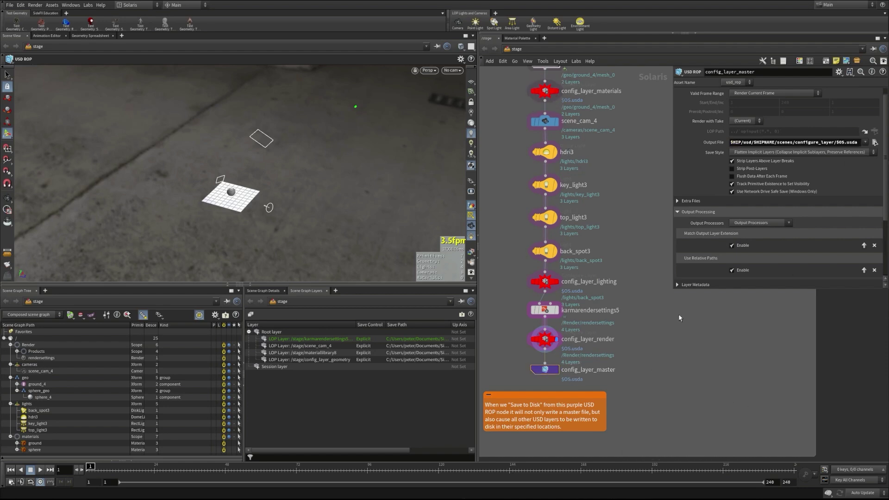
scroll(764, 264, "down", 1)
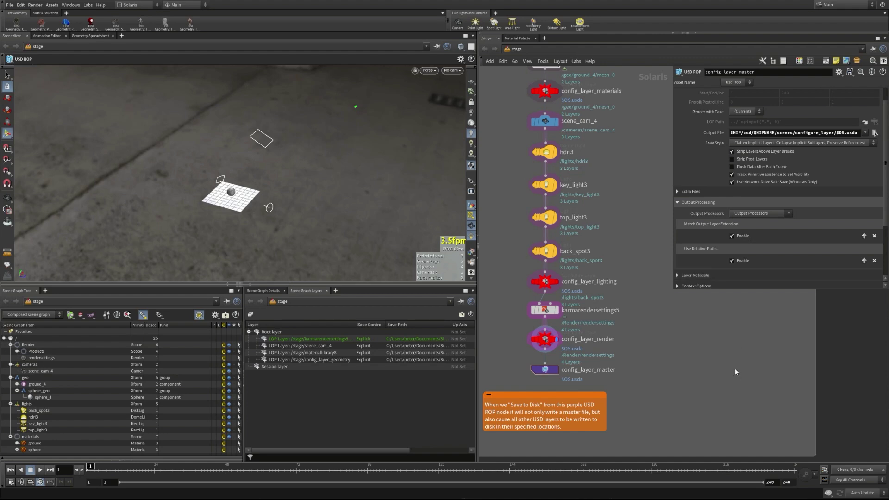
left_click(758, 214)
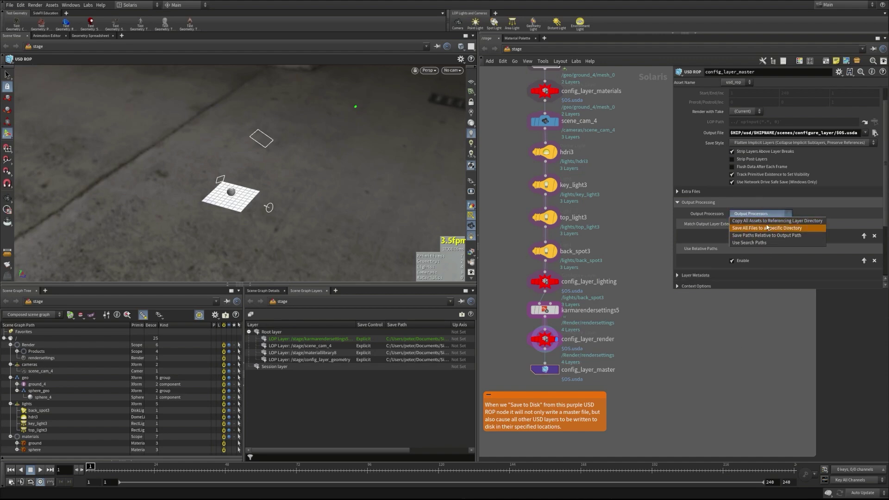
left_click(757, 339)
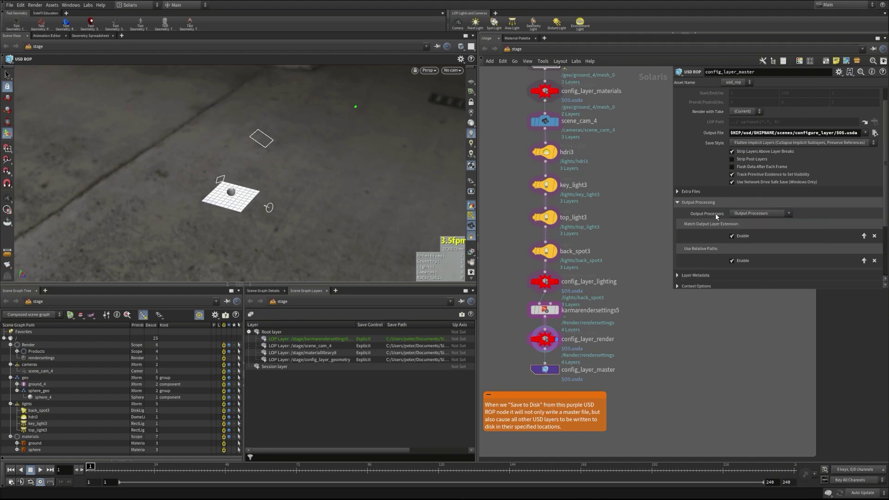
Save the Configure Layer USD files to disk from the config_layer_master USD ROP
middle_click_drag(665, 419, 678, 420)
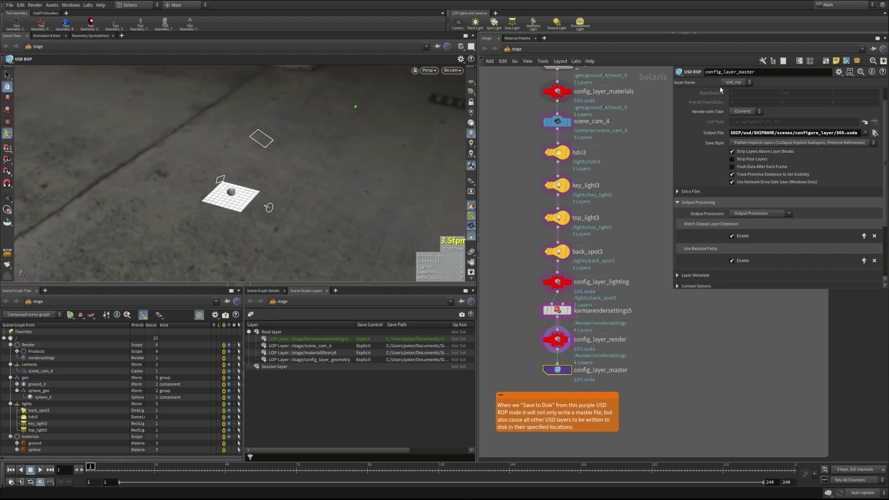
scroll(724, 88, "up", 1)
left_click(745, 93)
Switch to File Explorer, examine the contents of the scenes/configure_layer folder, and return to config_layer_master in Houdini
key("alt+Tab")
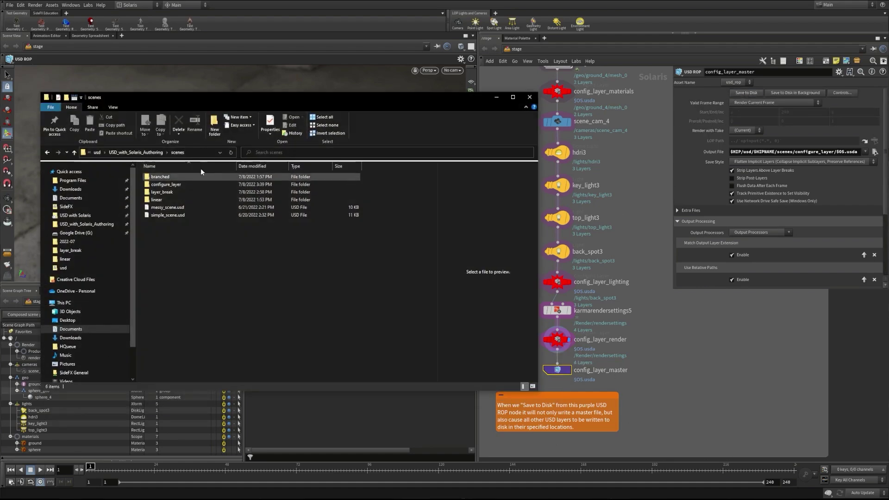
double_click(169, 186)
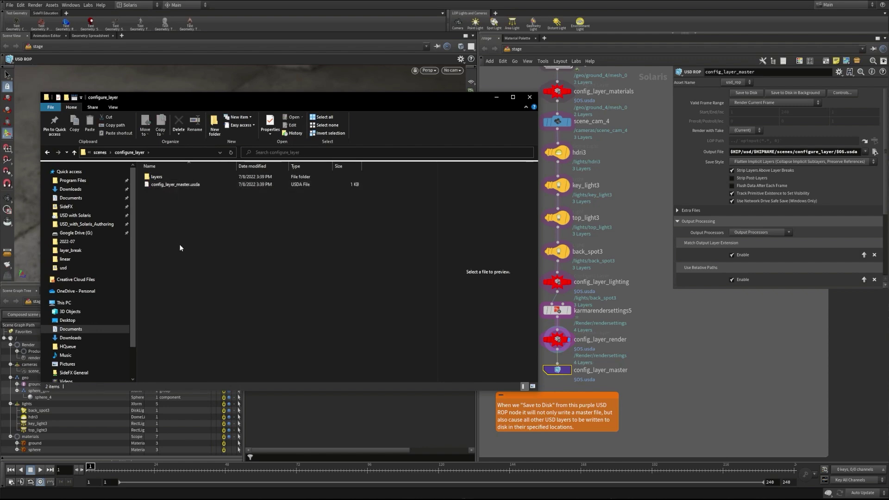
left_click(562, 373)
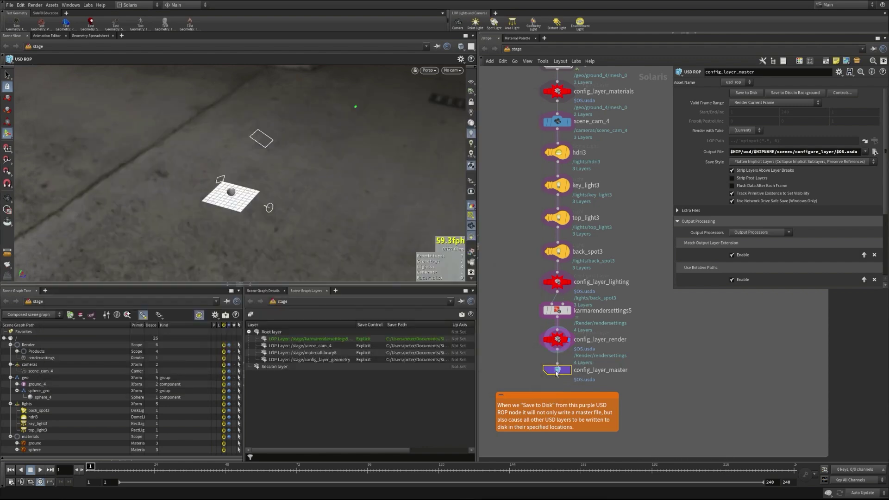
Switch to File Explorer, examine the USD files in the configure_layer/layers subfolder, and return to the configure_layer folder
key("alt+Tab")
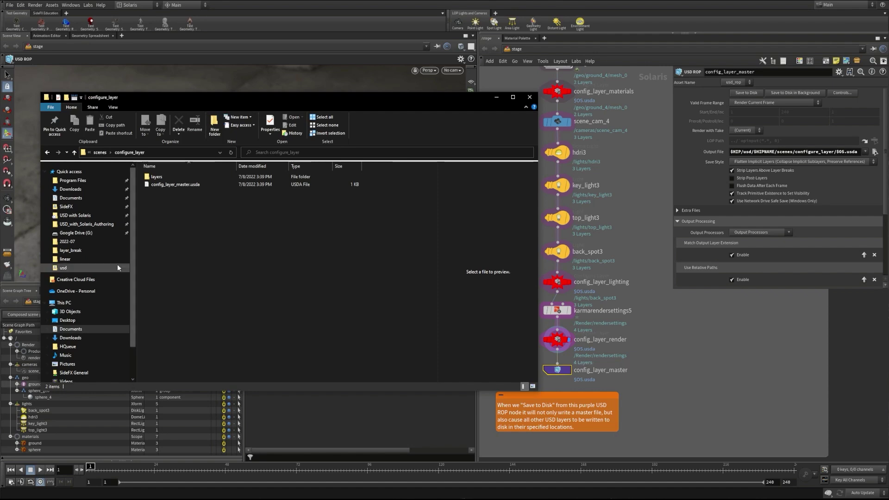
left_click(153, 179)
double_click(154, 179)
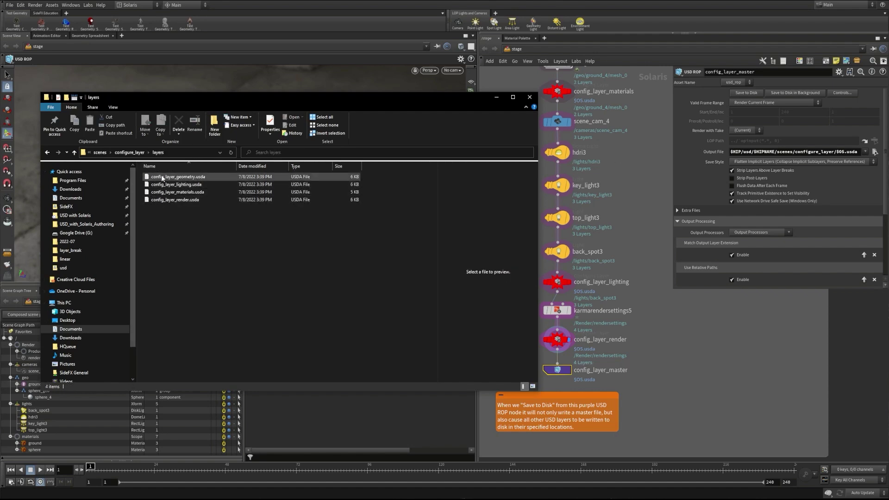
left_click(74, 152)
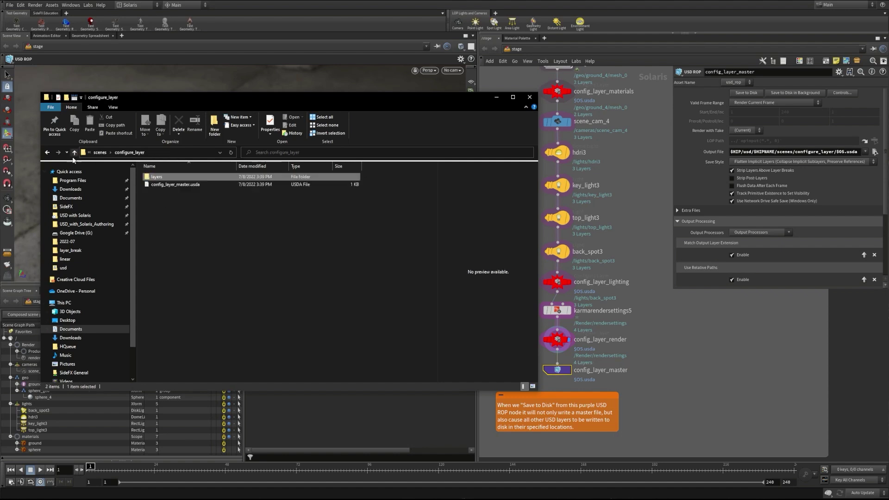
Open config_layer_master.usda in the code editor, examine its metadata and subLayers list, and return to File Explorer
double_click(175, 186)
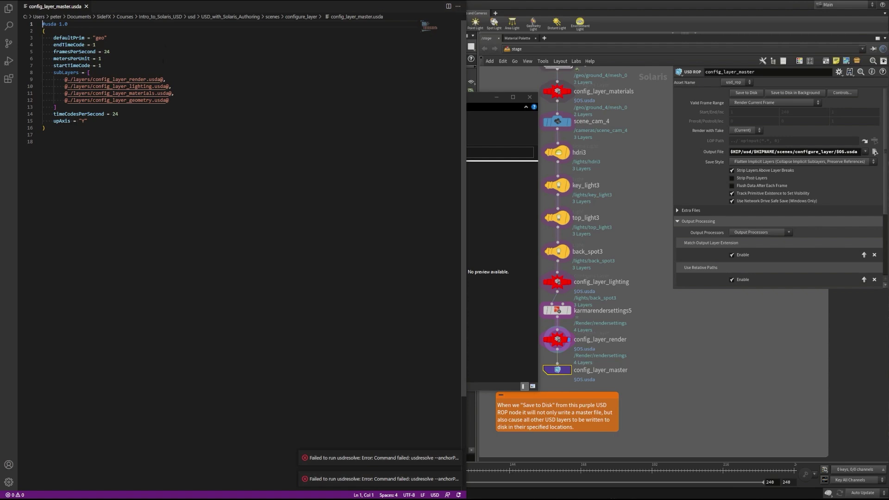
left_click_drag(108, 38, 93, 38)
left_click(145, 179)
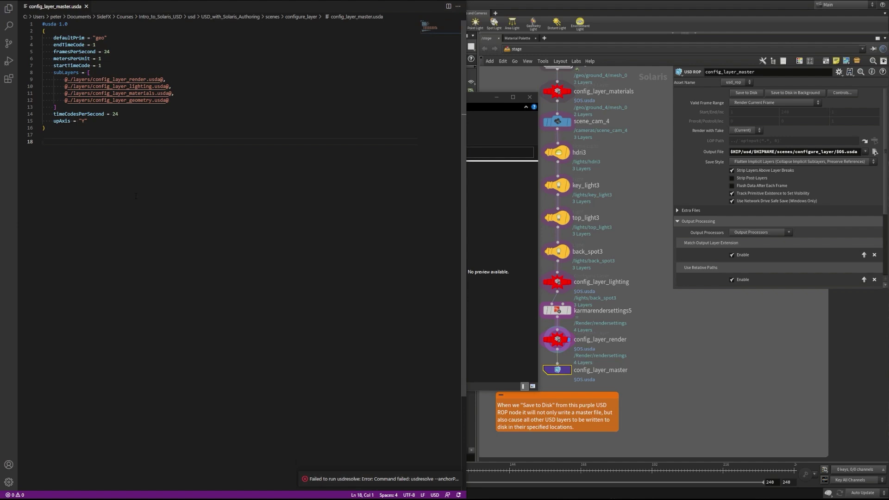
left_click(422, 2)
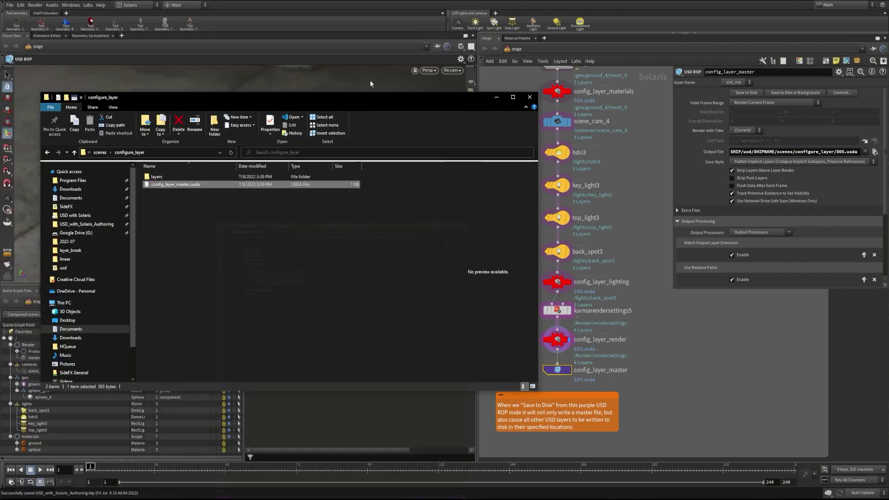
Open config_layer_geometry.usda from the layers folder, examine its prim definitions, and return to Houdini
double_click(155, 177)
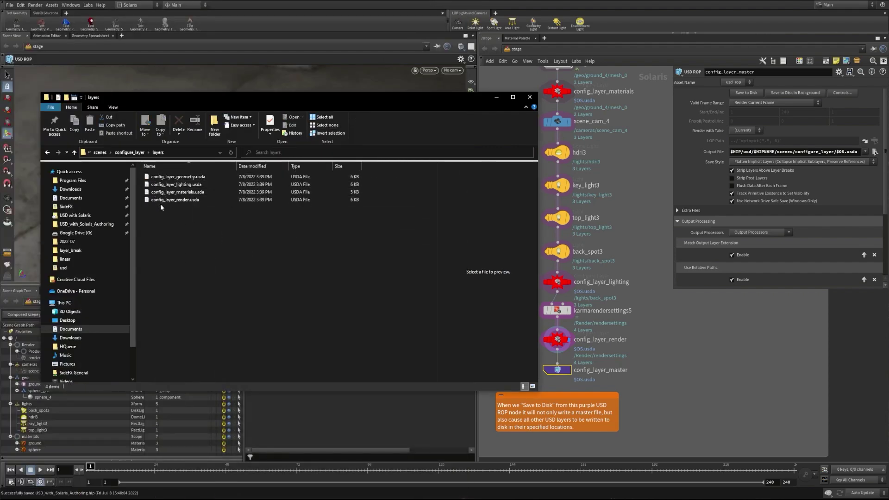
double_click(162, 177)
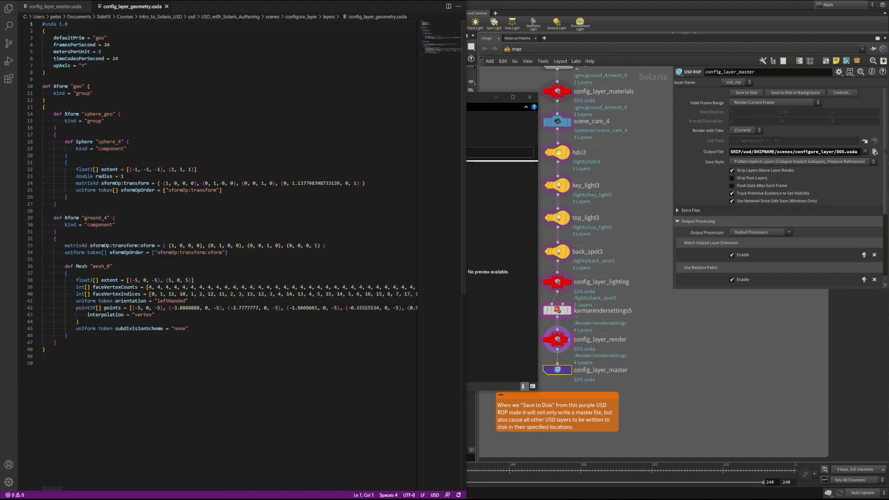
left_click(496, 98)
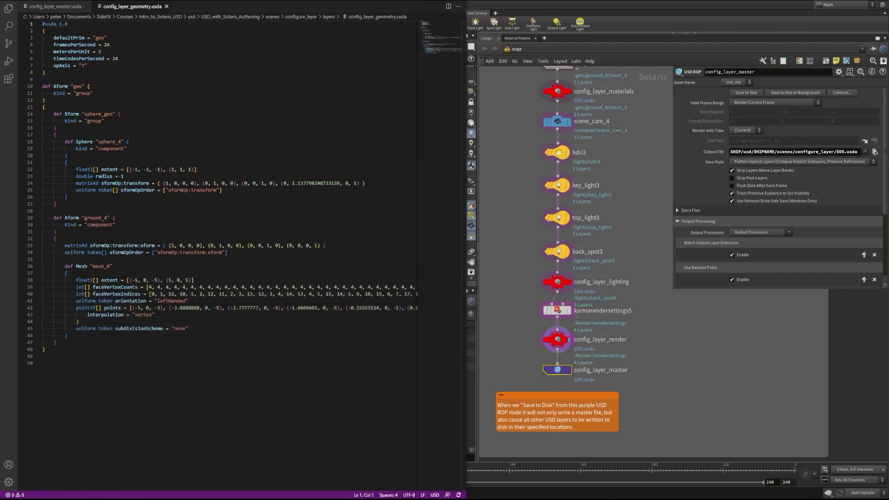
left_click(424, 1)
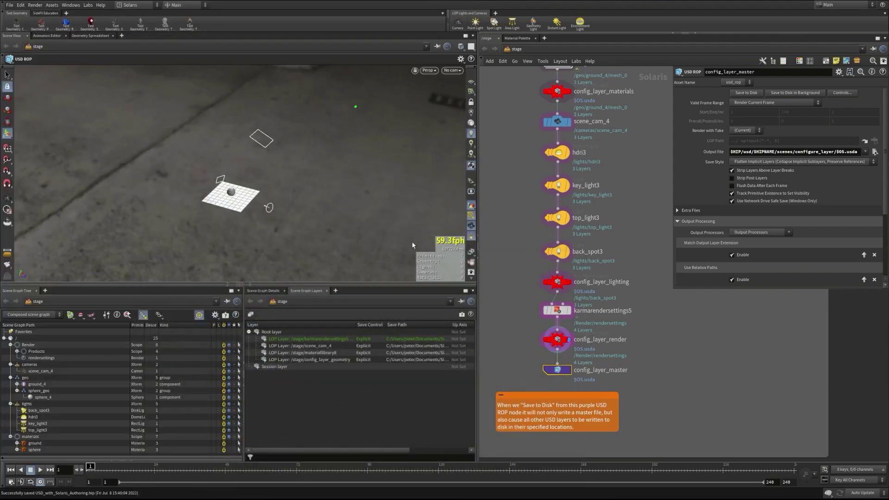
Display the load_cl_geo sublayer node of the Configure Layer setup and examine its parameters
middle_click_drag(655, 327, 616, 410)
middle_click_drag(648, 164, 563, 301)
middle_click_drag(572, 270, 555, 289)
scroll(564, 289, "up", 2)
left_click(596, 209)
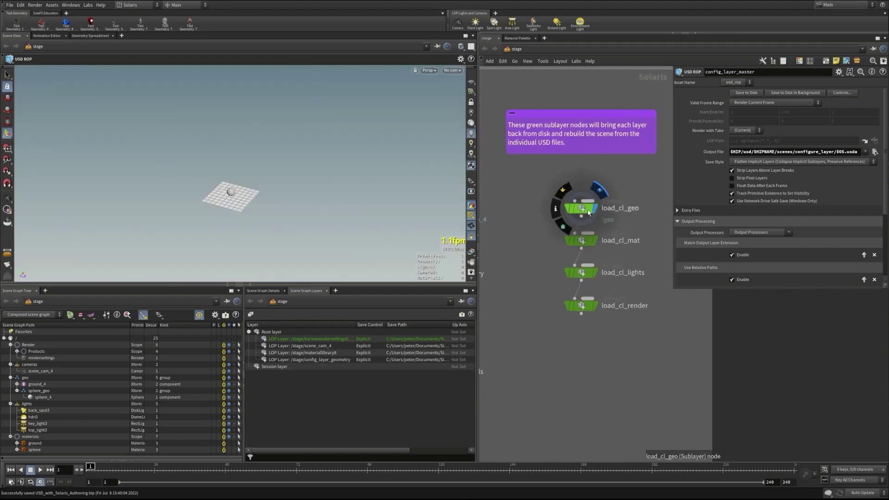
left_click(585, 209)
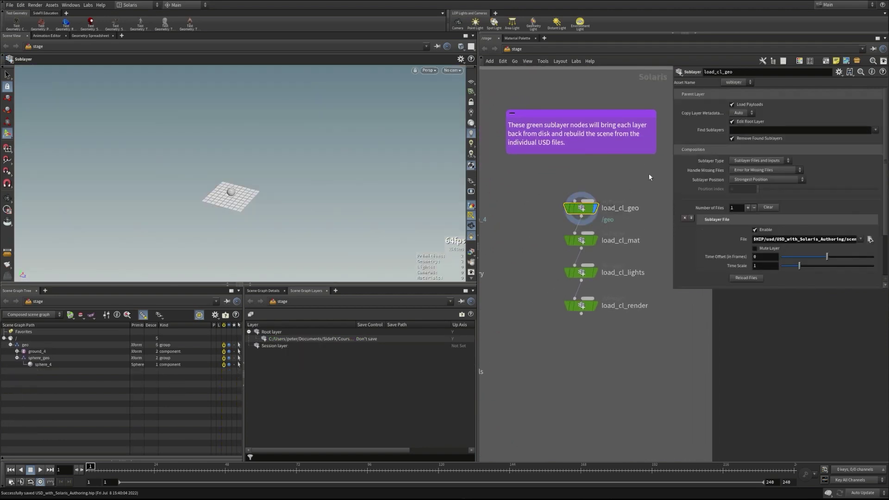
mouse_move(586, 208)
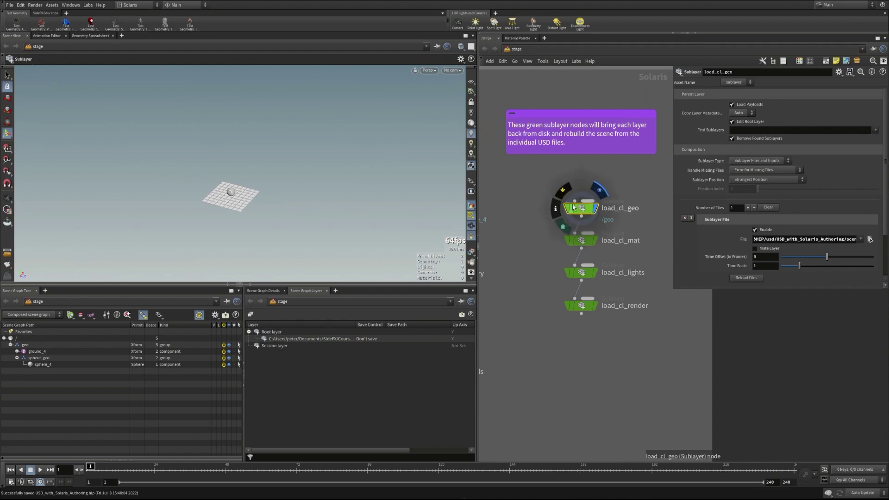
Display load_cl_mat, load_cl_lights and load_cl_render one after another to examine how the scene is rebuilt from disk
left_click(595, 240)
left_click(582, 241)
left_click(582, 274)
left_click(596, 273)
left_click(583, 306)
left_click(596, 306)
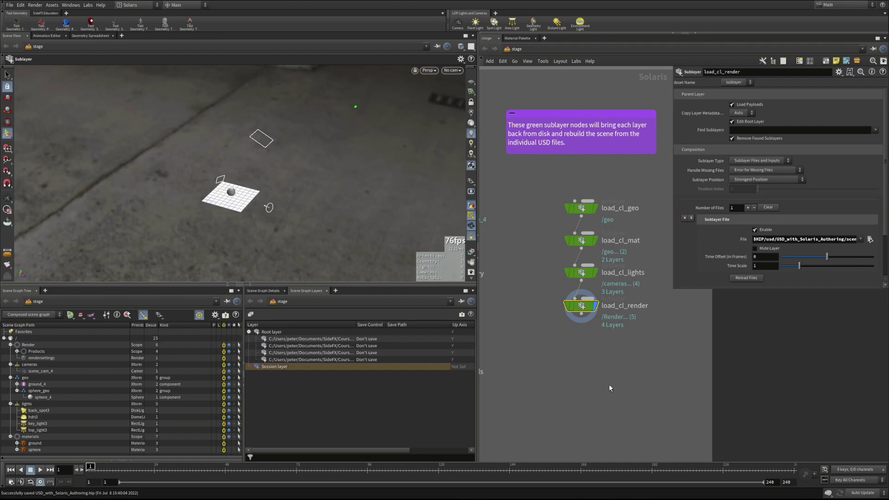
Add a Sublayer node below load_cl_render and set its file to config_layer_master.usda from the configure_layer folder
key("Tab")
type("sub")
key("Return")
left_click(583, 379)
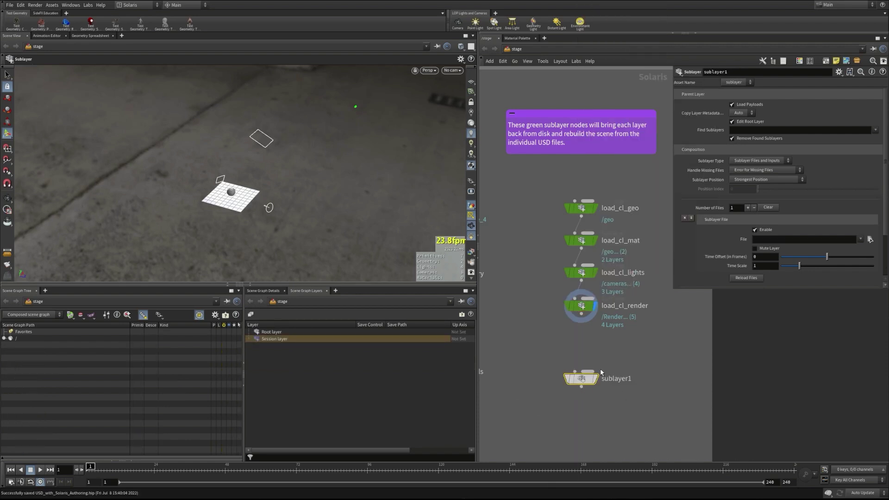
left_click(871, 240)
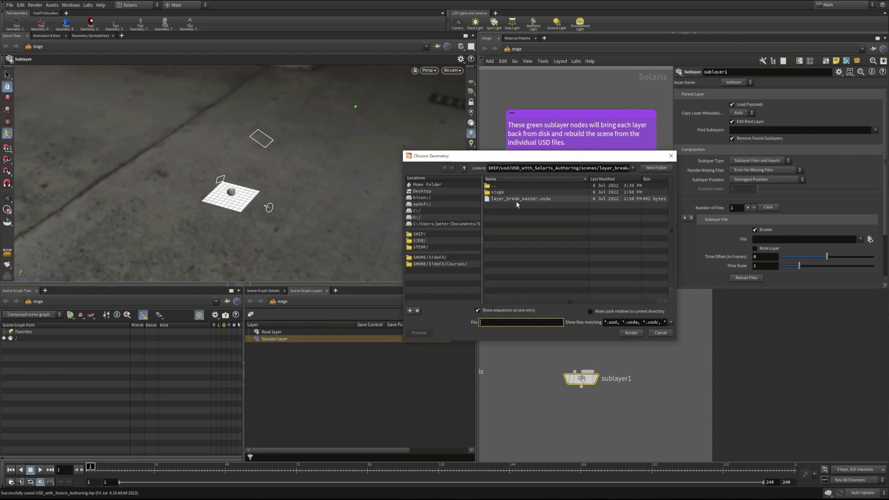
left_click(464, 168)
double_click(499, 199)
left_click(499, 200)
left_click(631, 333)
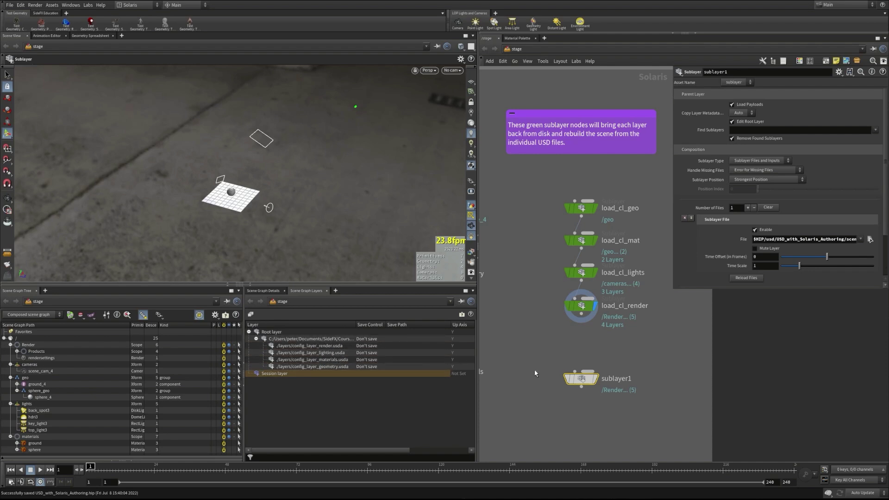
Show the USD code of the loaded master layer in Scene Graph Layers, examine its subLayers, and hide the code view
left_click(250, 315)
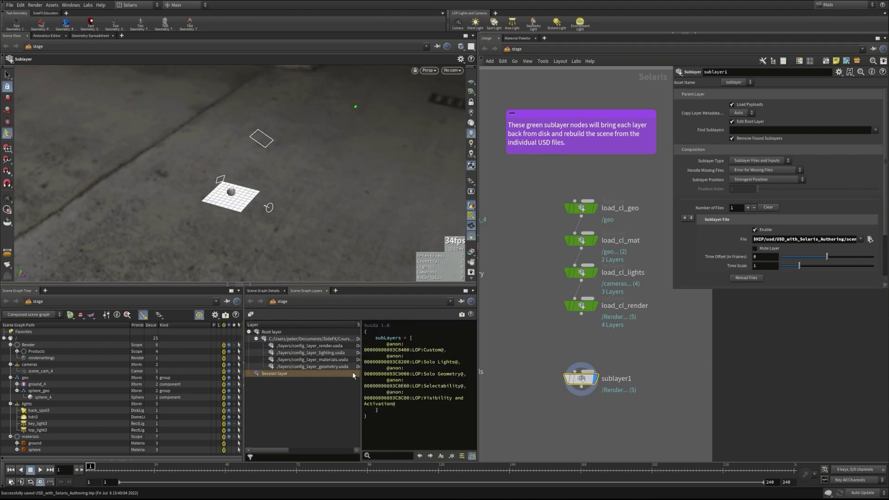
mouse_move(362, 366)
left_mouse_down()
mouse_move(324, 366)
mouse_move(364, 366)
left_mouse_up()
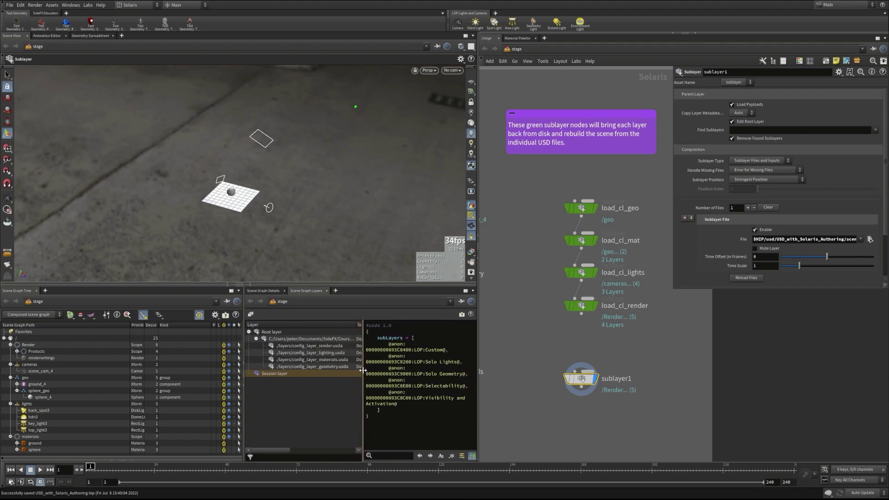
left_click(271, 339)
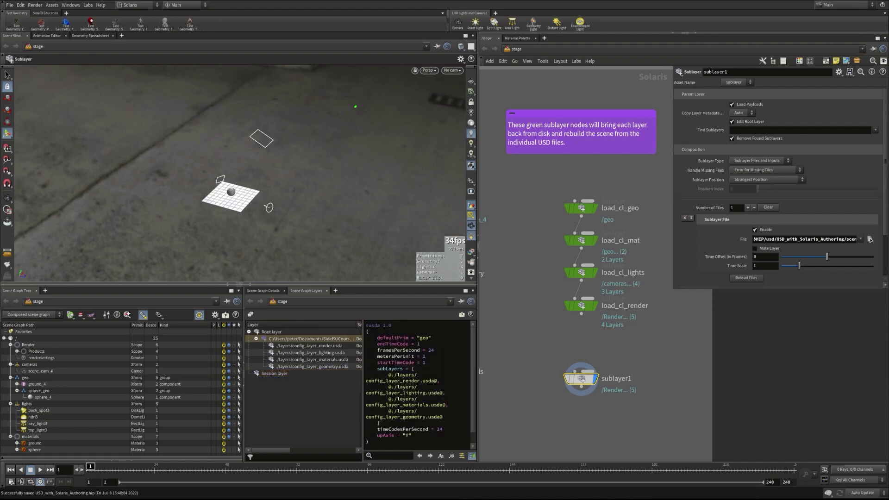
left_click_drag(363, 373, 330, 373)
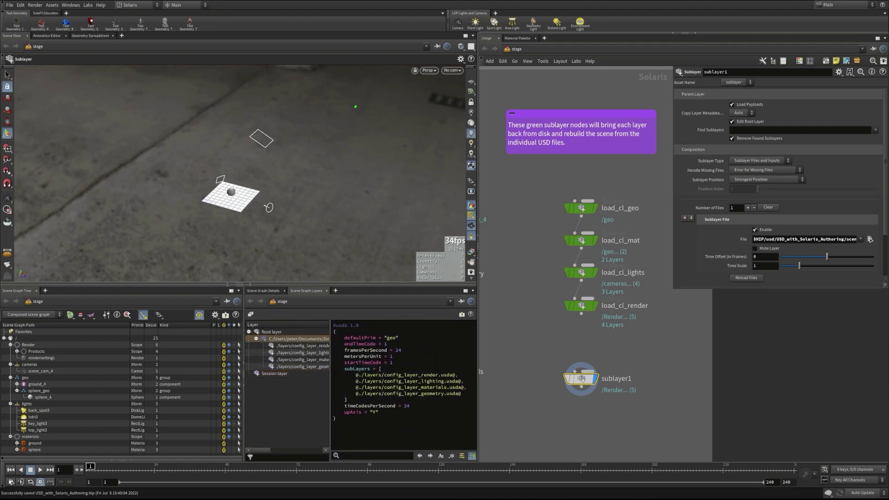
left_click(251, 314)
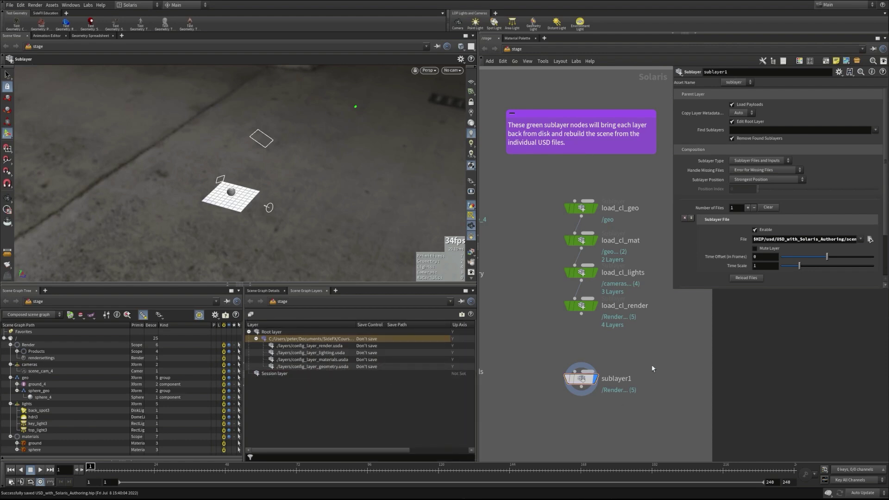
Select config_layer_materials in the Configure Layer chain and examine its save path and Start New Layer setting
scroll(644, 364, "down", 4)
middle_click_drag(582, 383, 621, 336)
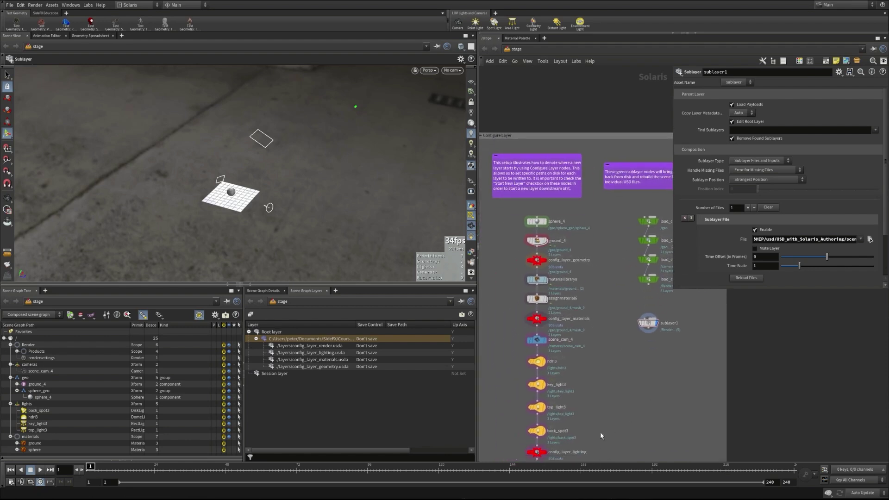
left_click(538, 319)
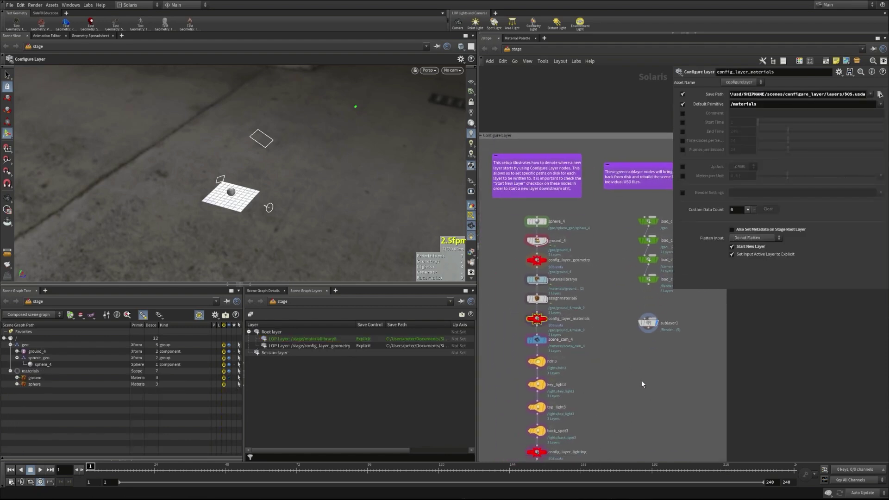
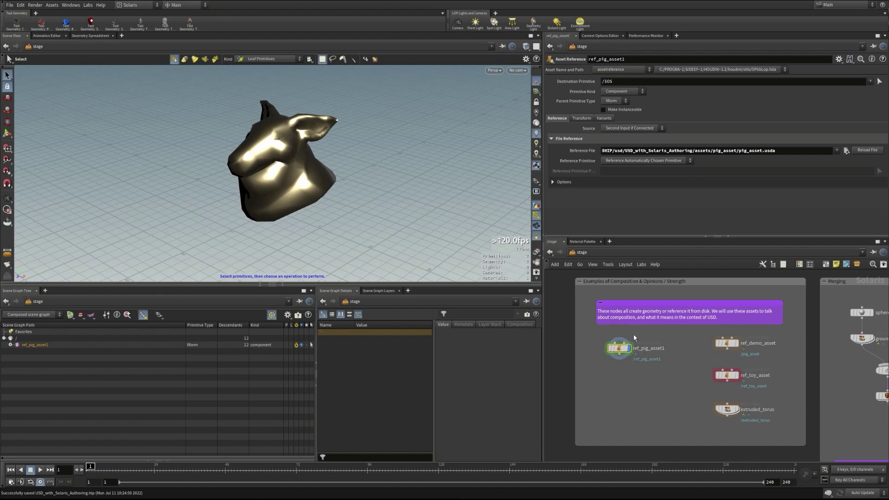
Expand ref_pig_asset1's full hierarchy in the scene graph and compare its render and proxy geometry in the viewport
left_click(10, 345, "shift")
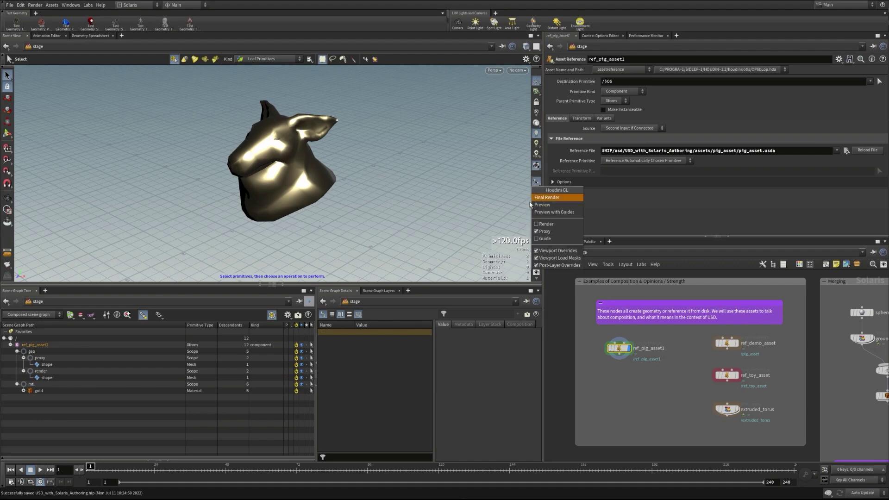
left_click(537, 182)
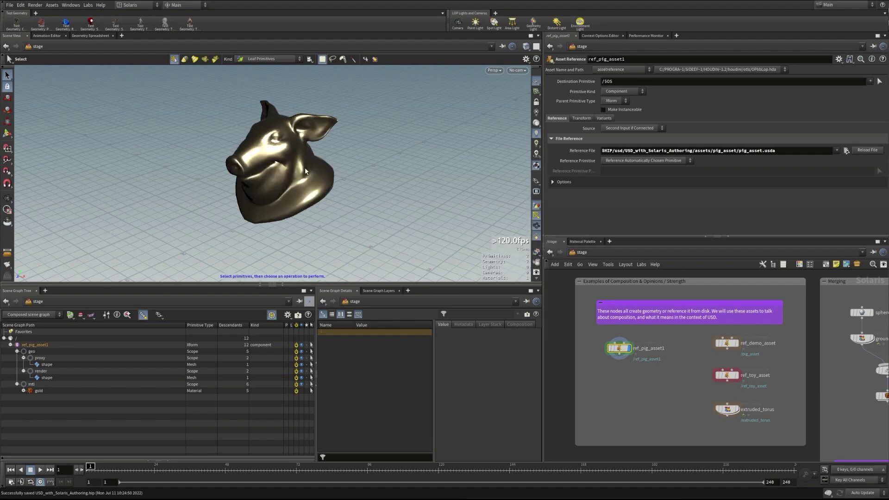
left_click(536, 182)
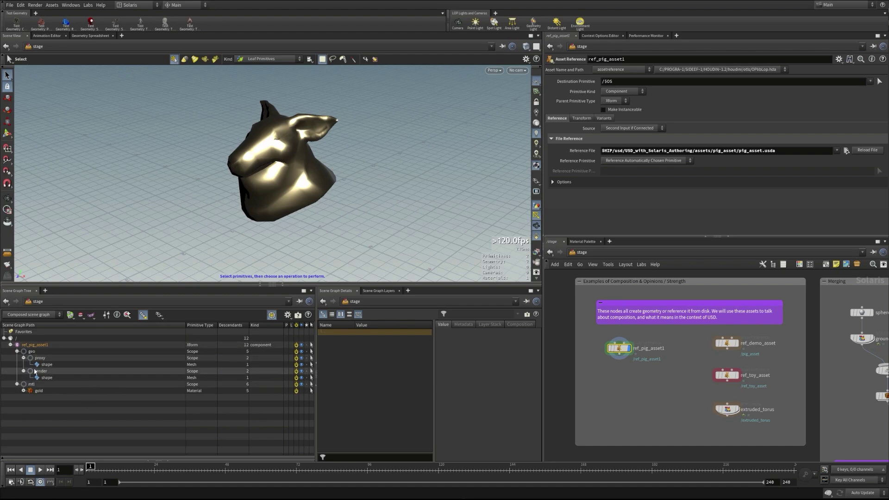
left_click(537, 182)
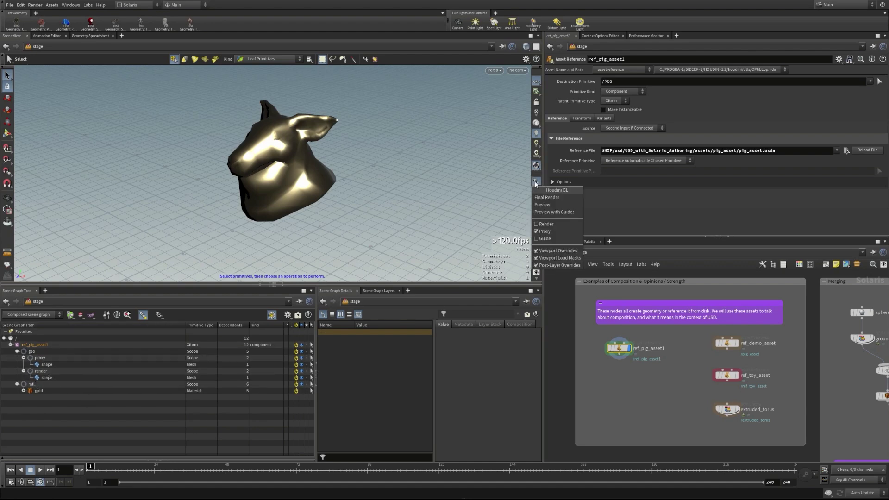
left_click(457, 212)
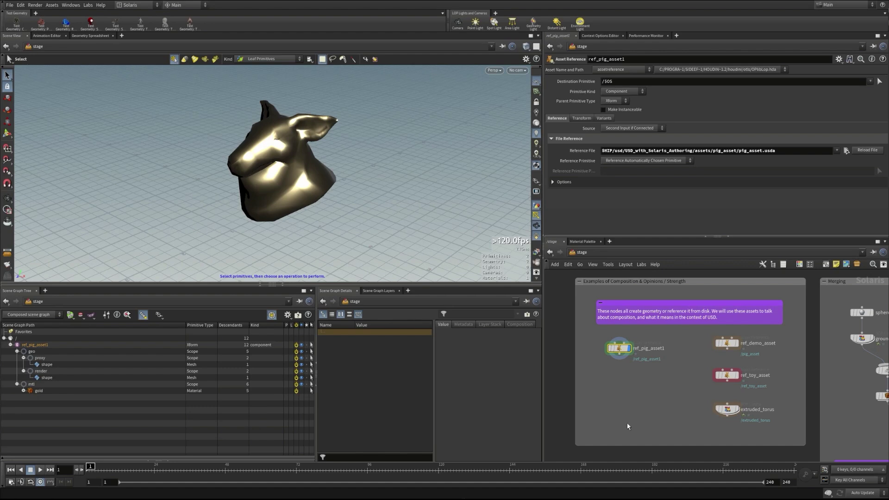
Display ref_demo_asset and move its node directly below ref_pig_asset1
left_click(726, 343)
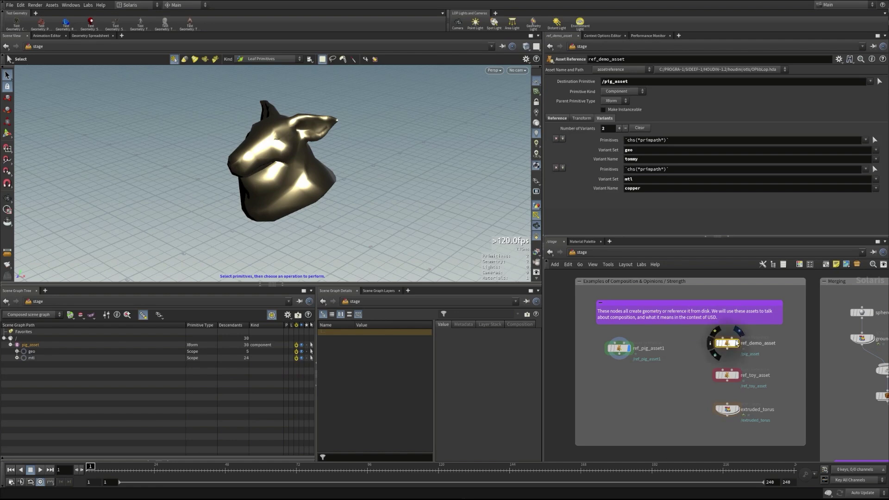
left_click(737, 343)
left_click_drag(733, 347, 622, 388)
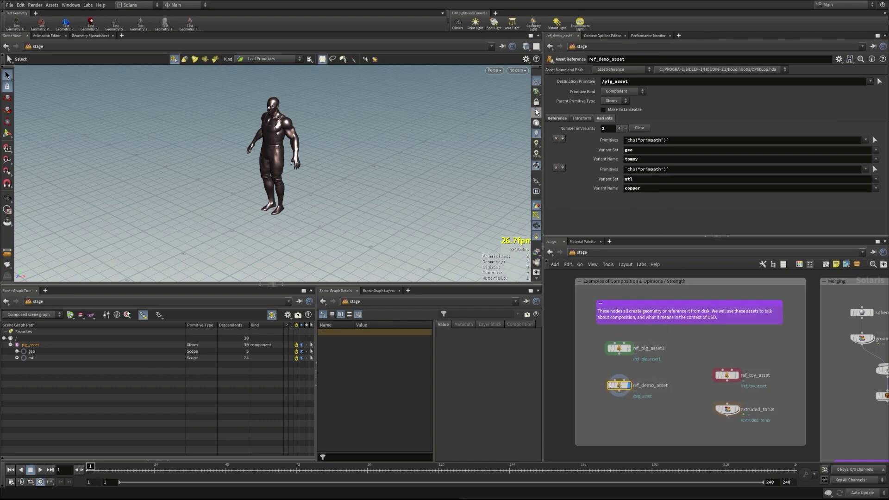
Reset ref_demo_asset's destination primitive to the default /$OS and clear all its variant entries
middle_click(575, 81, "ctrl")
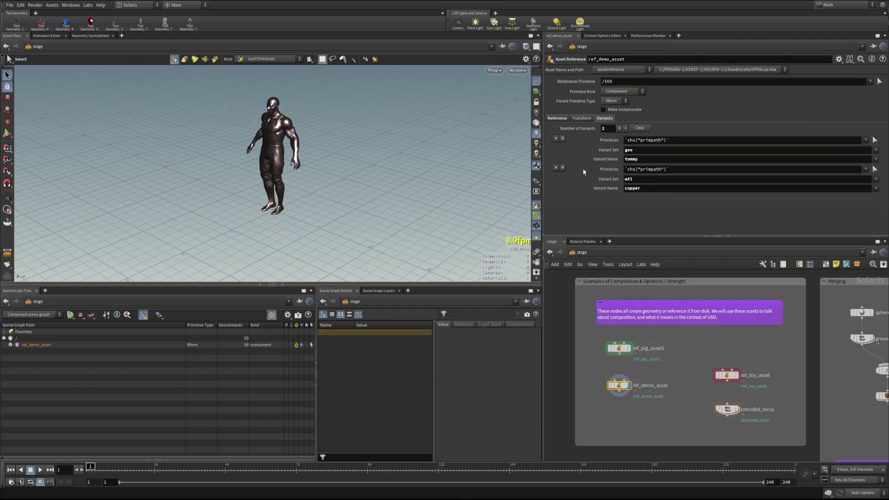
left_click(639, 128)
Check ref_demo_asset's reference file and expand its geo and mtl scopes in the scene graph
left_click(557, 118)
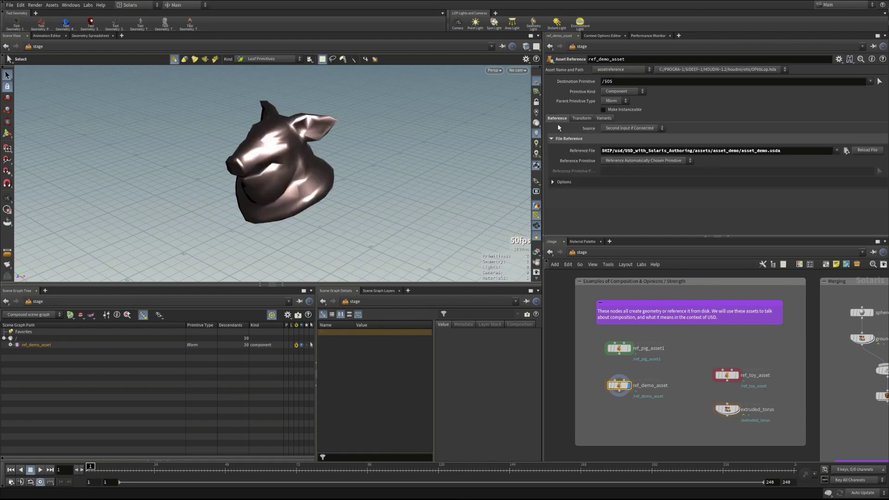
left_click(604, 118)
left_click(10, 345)
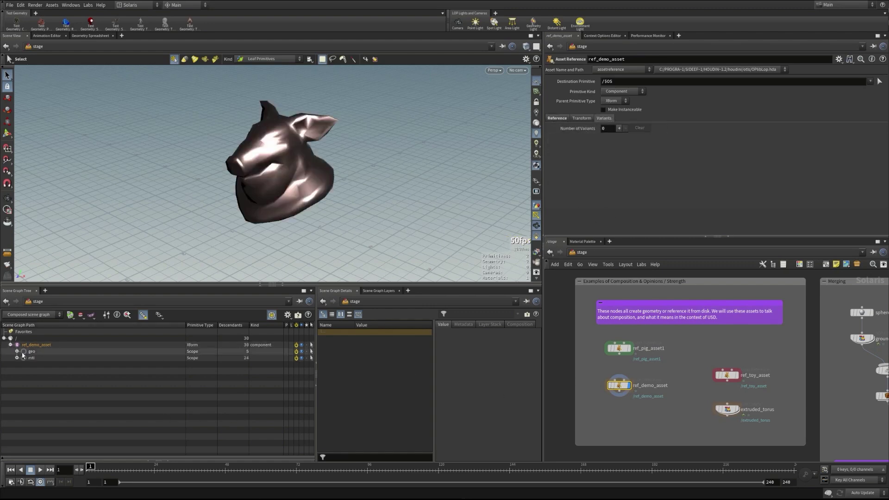
left_click(17, 352)
left_click(17, 371)
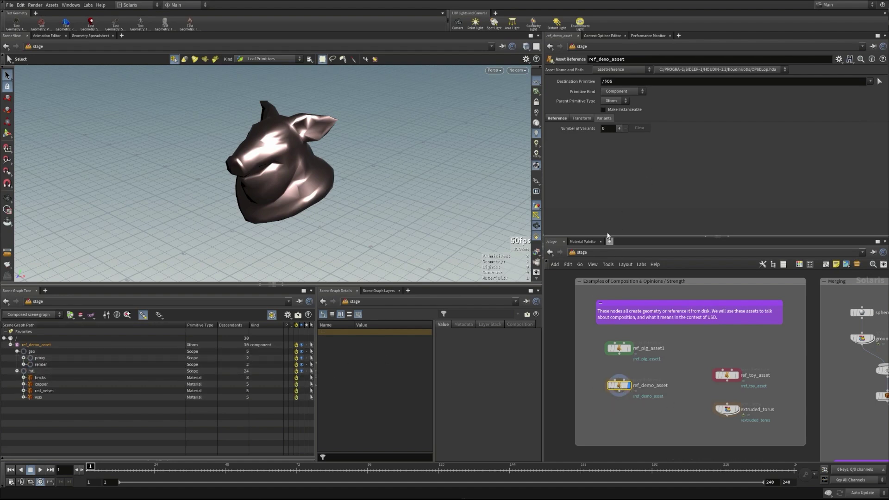
Add a variant entry to ref_demo_asset with variant set geo and variant name squab
left_click(619, 129)
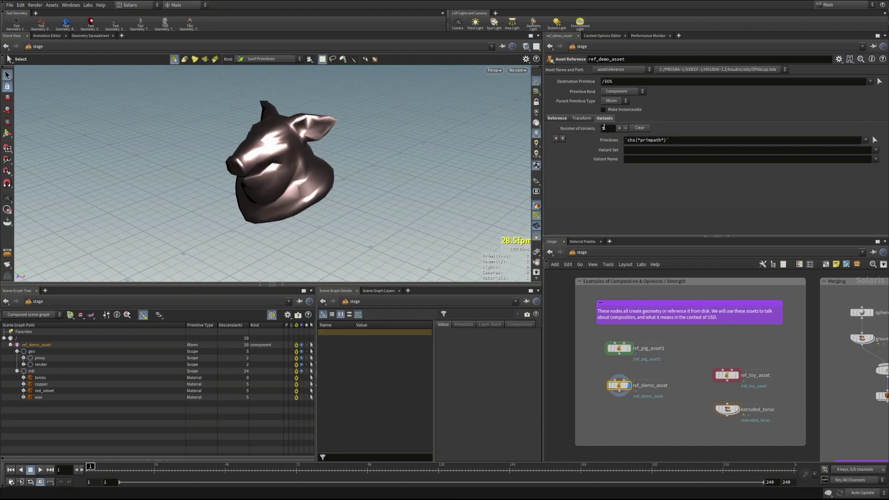
left_click(876, 150)
left_click(879, 158)
left_click(875, 159)
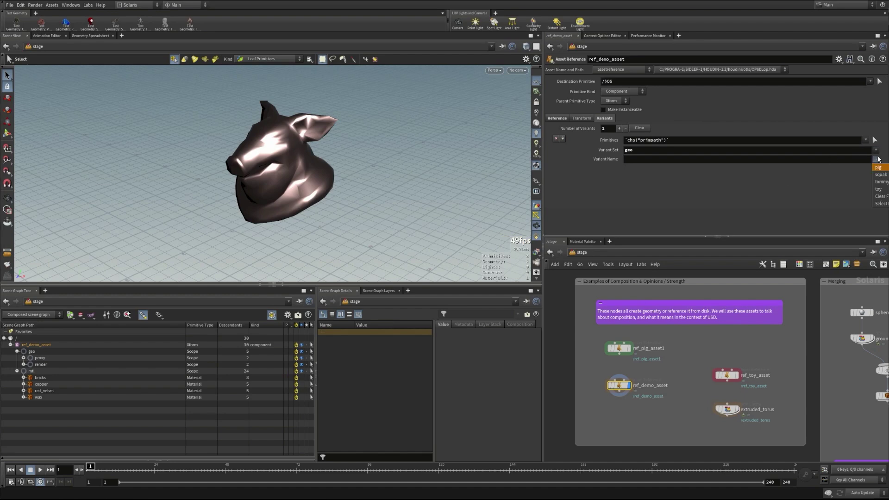
left_click(880, 181)
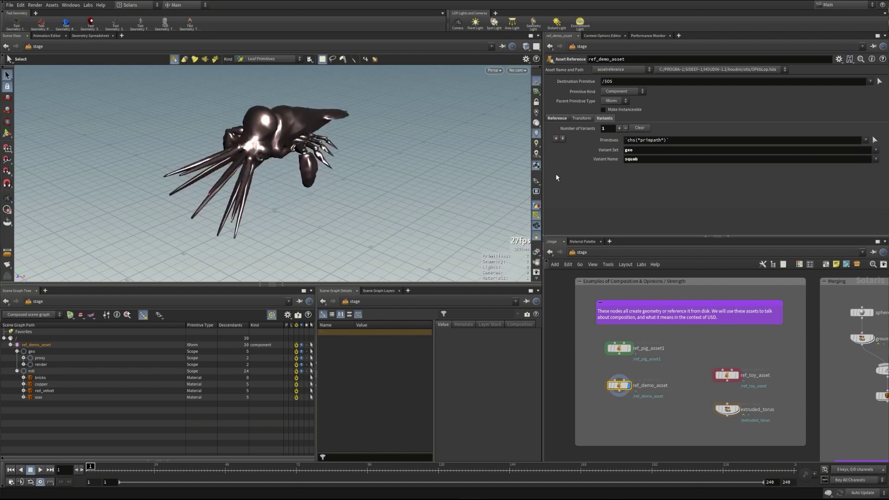
Add a second variant entry to ref_demo_asset with variant set mtl and variant name bricks
left_click(619, 128)
left_click(876, 179)
left_click(881, 195)
left_click(876, 188)
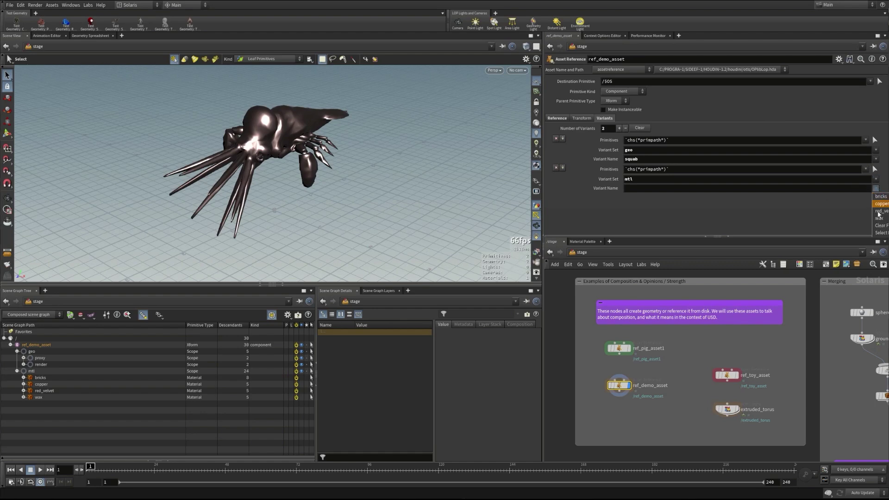
left_click(886, 196)
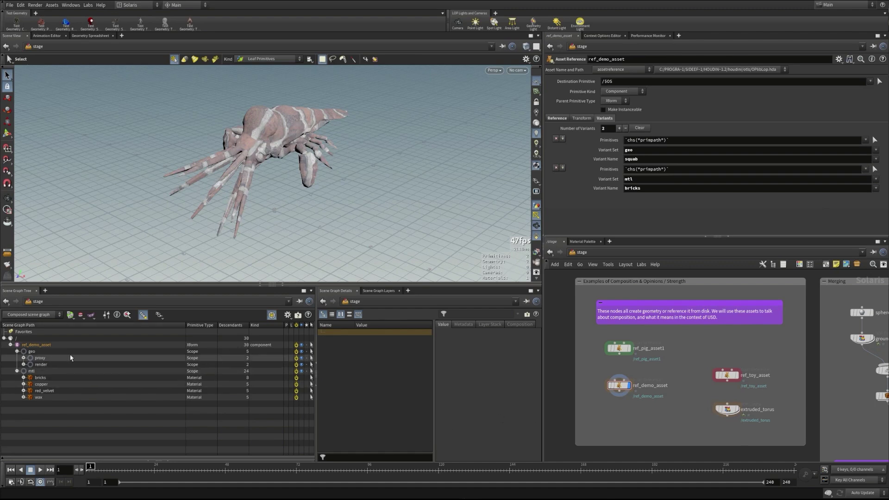
Wire ref_pig_asset1 into ref_demo_asset and collapse both assets' hierarchies in the scene graph
left_click_drag(619, 354, 621, 375)
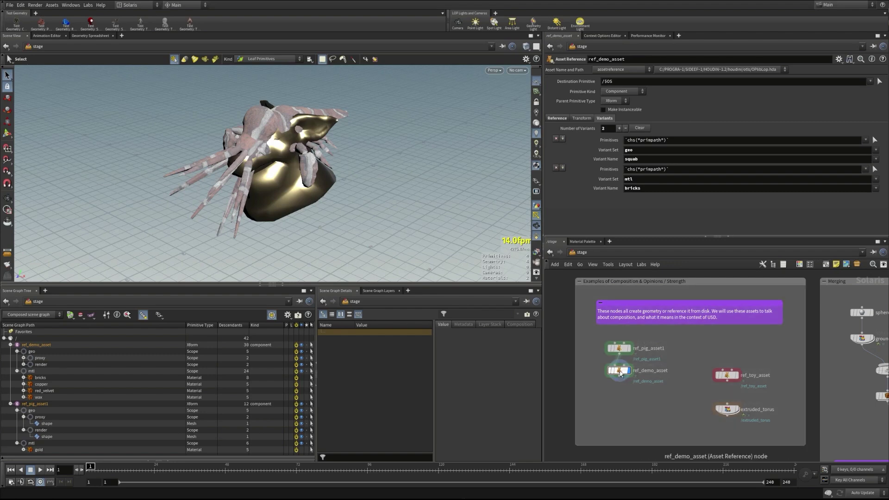
left_click(10, 345)
left_click(10, 351)
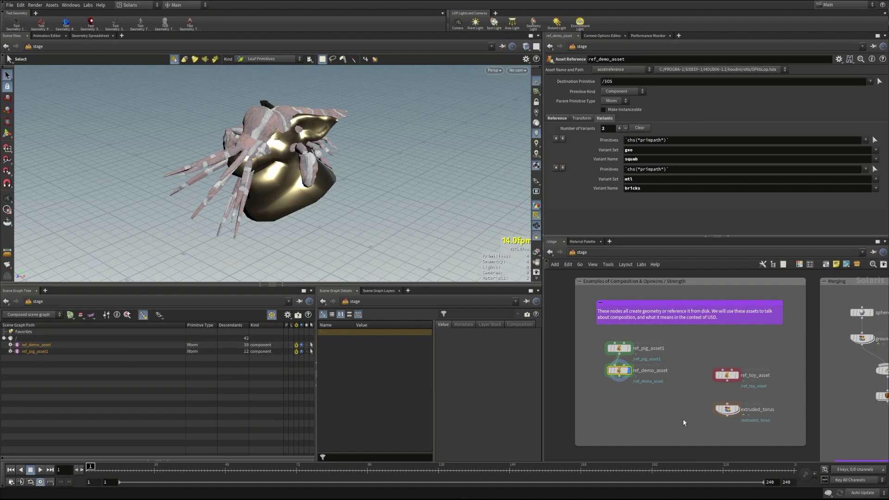
Rename the ref_pig_asset1 node to pig_asset
double_click(642, 351)
key("shift+Home")
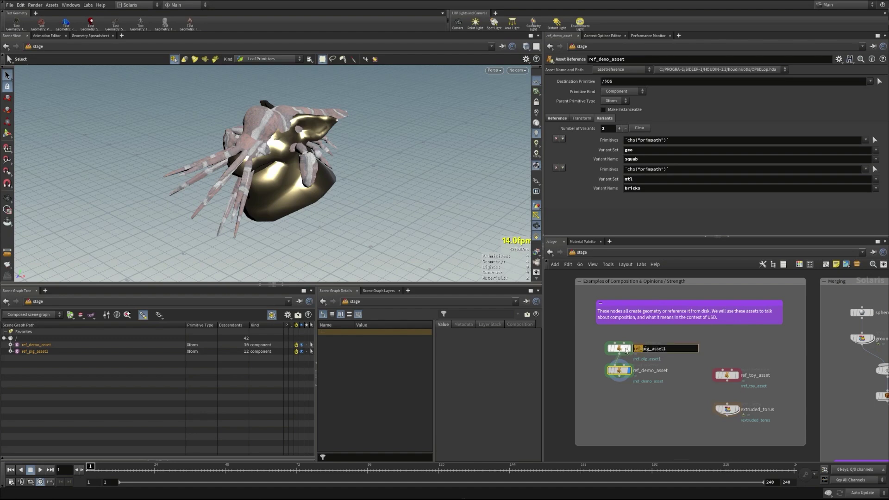
key("BackSpace")
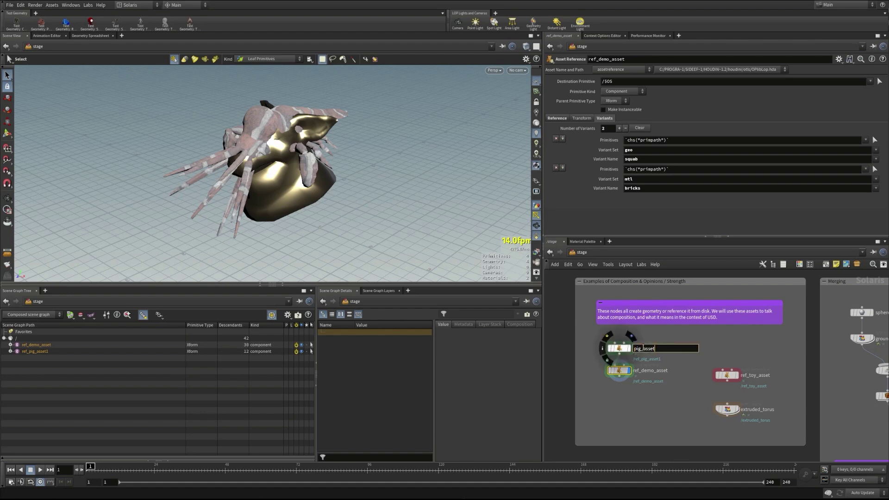
key("Return")
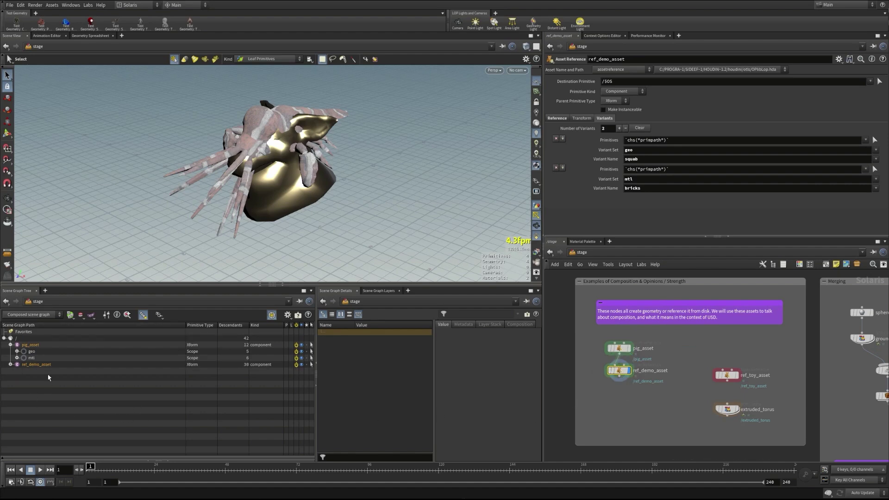
Compare both assets' geo and mtl scopes, set ref_demo_asset's destination primitive to /pig_asset, and save the scene file
left_click(10, 364)
left_click(17, 377)
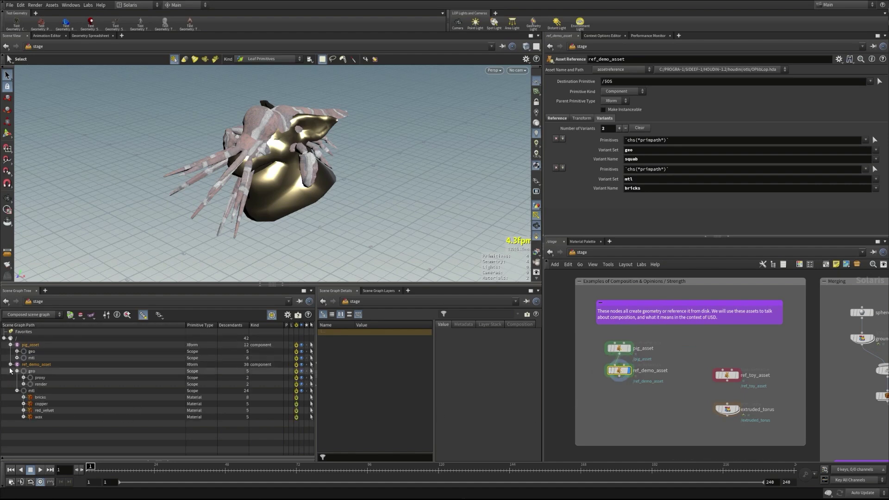
left_click(16, 378)
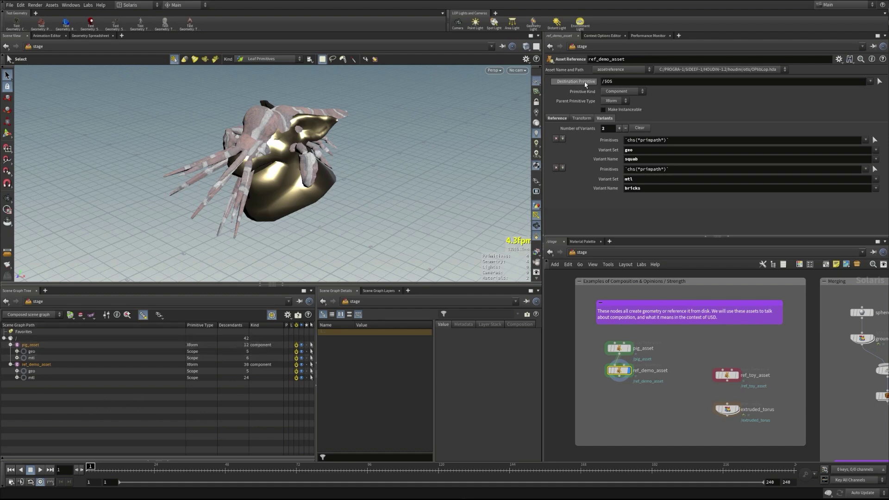
left_click_drag(27, 346, 580, 82)
left_click_drag(25, 348, 616, 84)
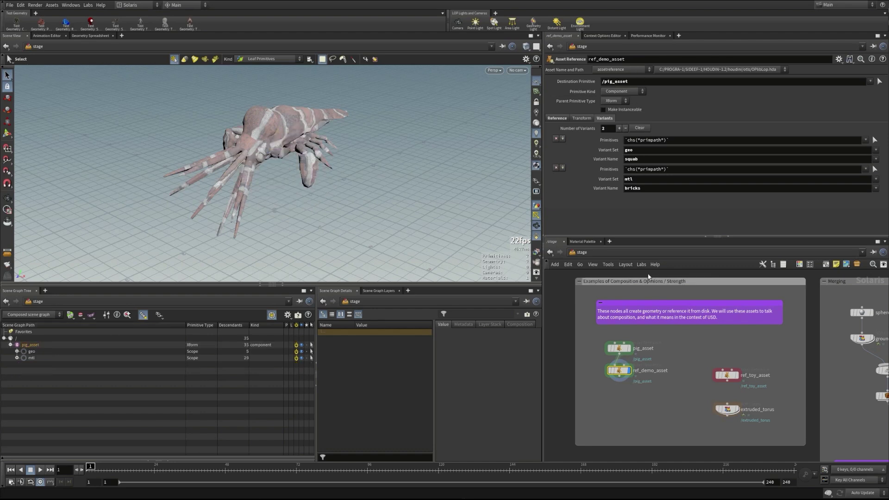
key("ctrl+s")
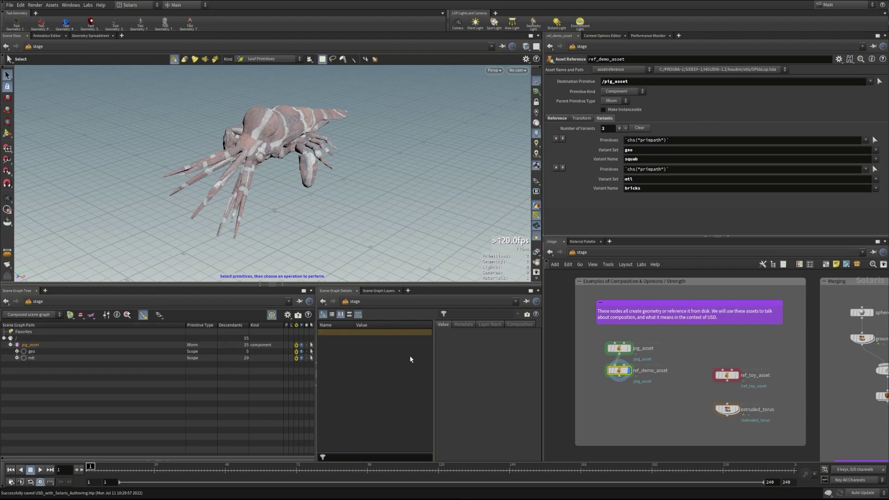
Reconfirm pig_asset as ref_demo_asset's destination primitive in the primitive picker and examine its geo and mtl contents in the scene graph
left_click(880, 81)
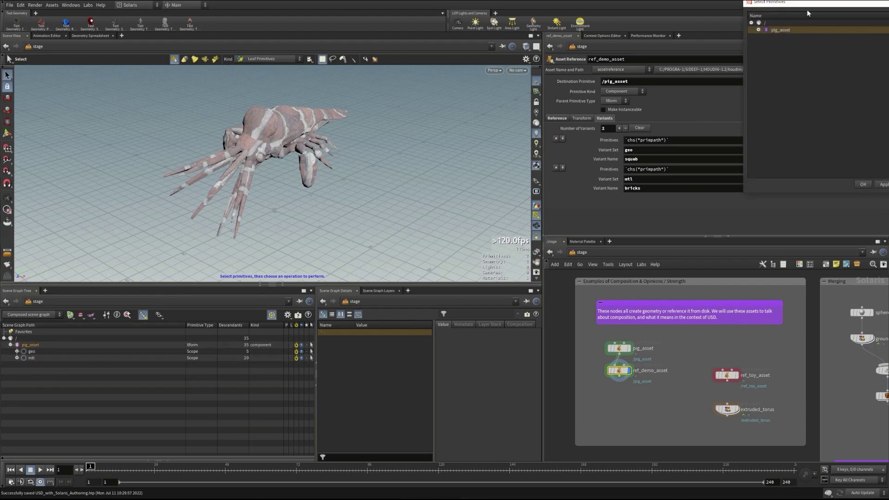
left_click_drag(807, 10, 727, 32)
left_click(679, 61)
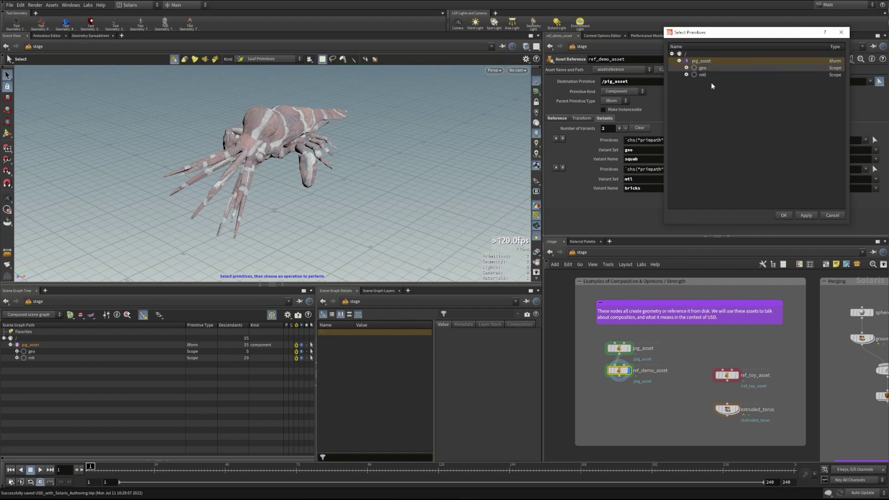
left_click(782, 216)
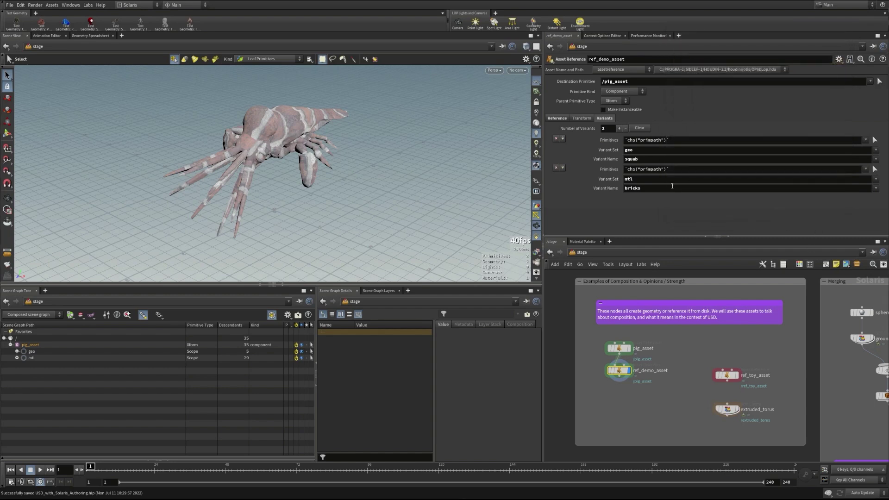
left_click(17, 358)
left_click(18, 351)
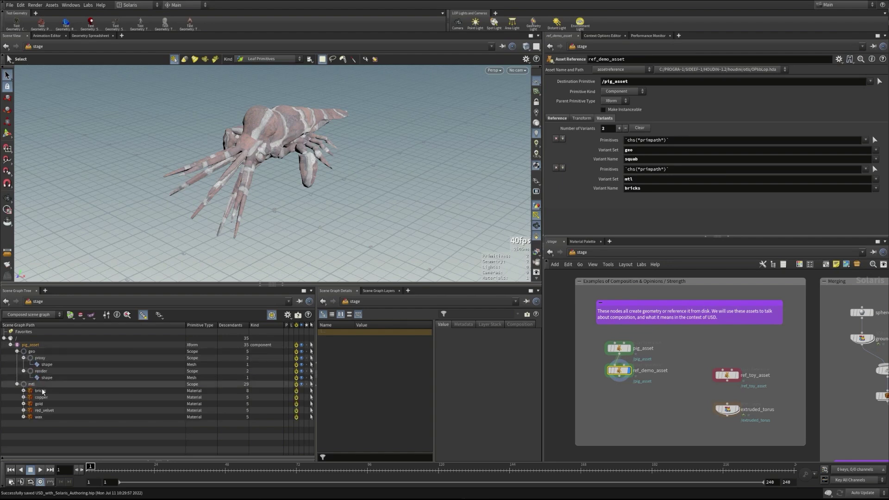
Compare the asset's final render and proxy display purposes in the viewport, finishing with Preview
left_click(271, 134)
left_click(536, 181)
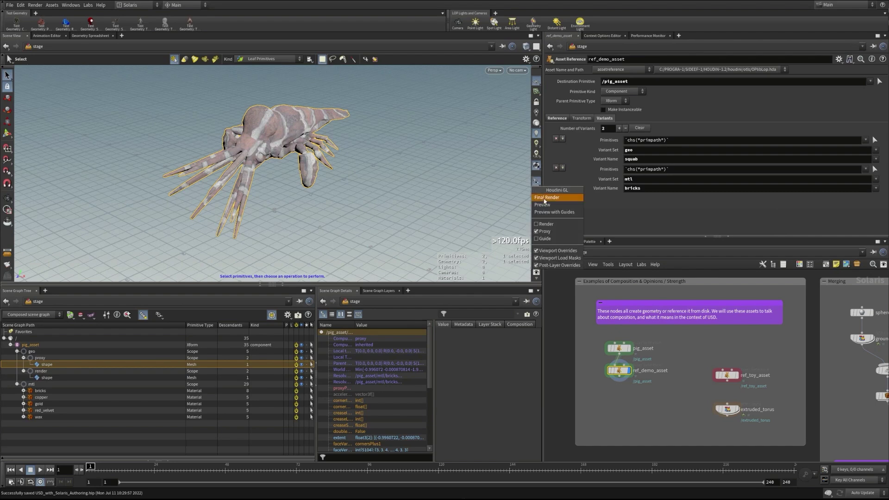
left_click(544, 205)
left_click(536, 182)
left_click(544, 224)
left_click(537, 182)
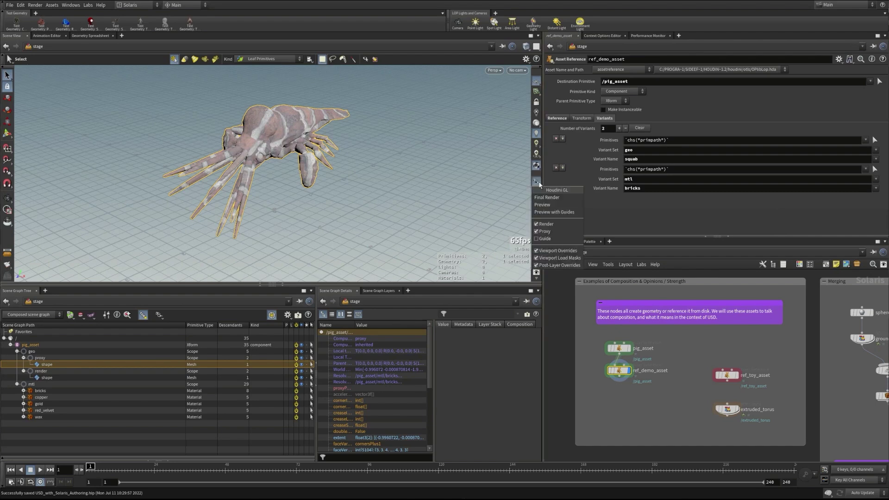
left_click(543, 205)
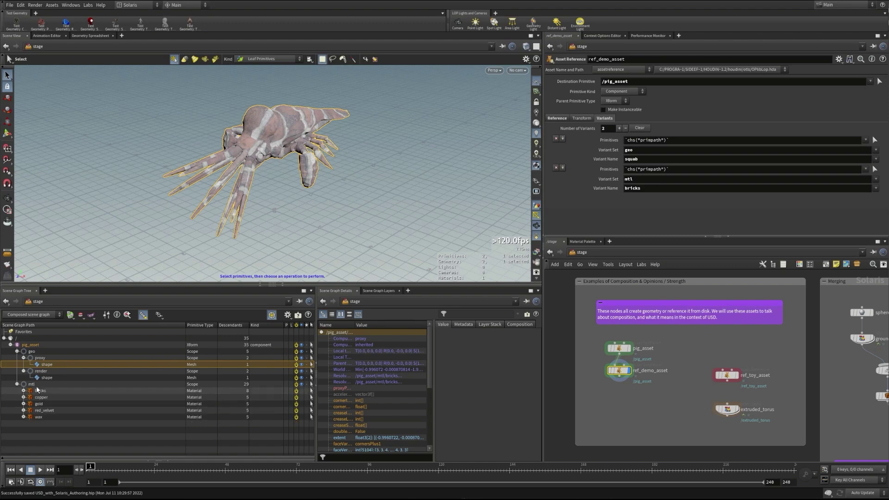
Compare the pig_asset and ref_demo_asset stages in the viewport and scene graph, leaving ref_demo_asset beneath pig_asset
left_click(629, 348)
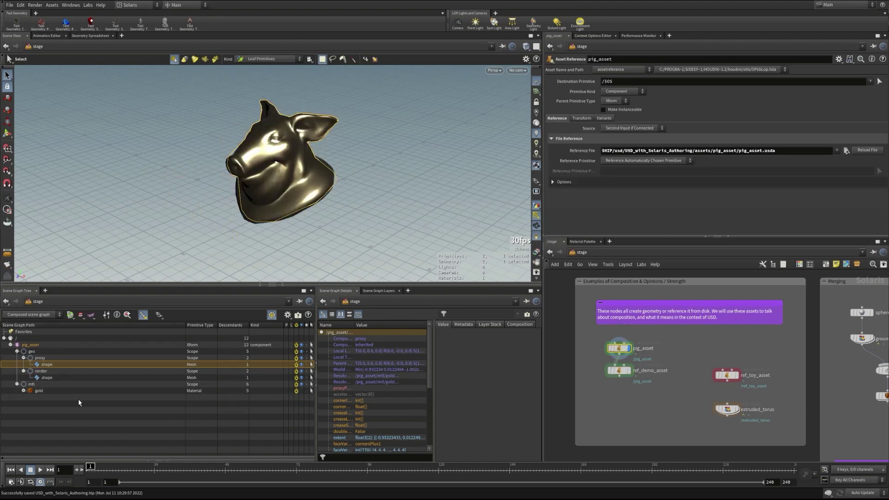
left_click(622, 373)
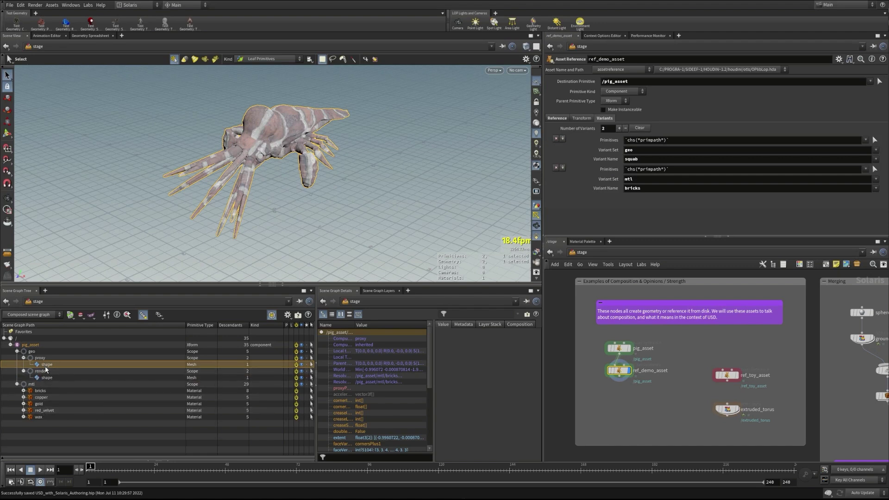
left_click_drag(624, 374, 671, 384)
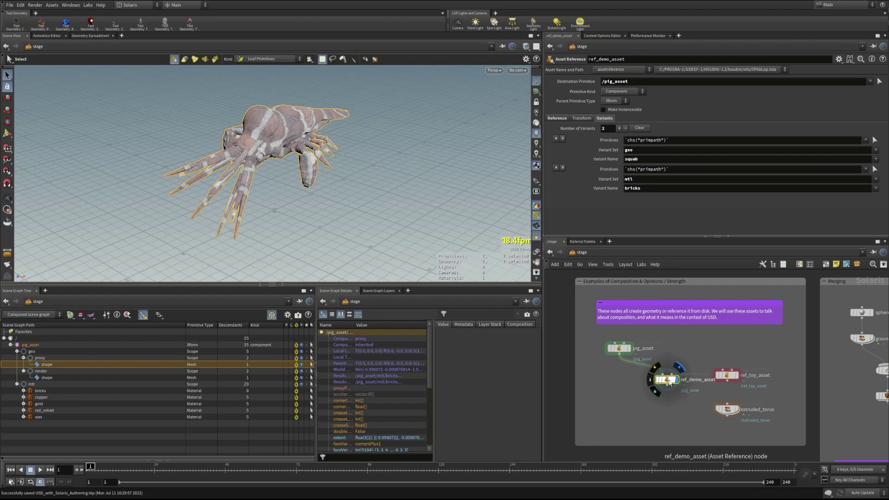
left_click_drag(671, 383, 619, 369)
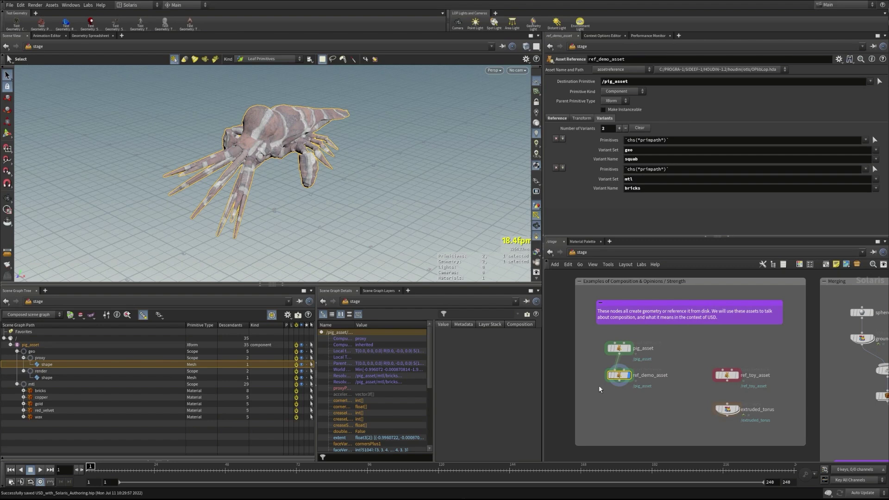
Move ref_demo_asset aside, wire extruded_torus below pig_asset, and display the torus node with its parameters
left_click_drag(619, 369, 665, 371)
left_click_drag(726, 410, 618, 389)
left_click_drag(672, 371, 718, 352)
left_click(619, 355)
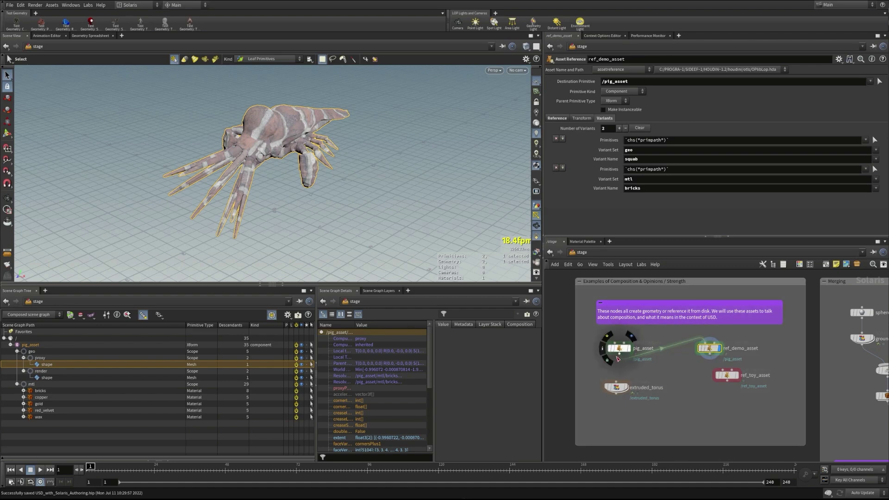
left_click(616, 385)
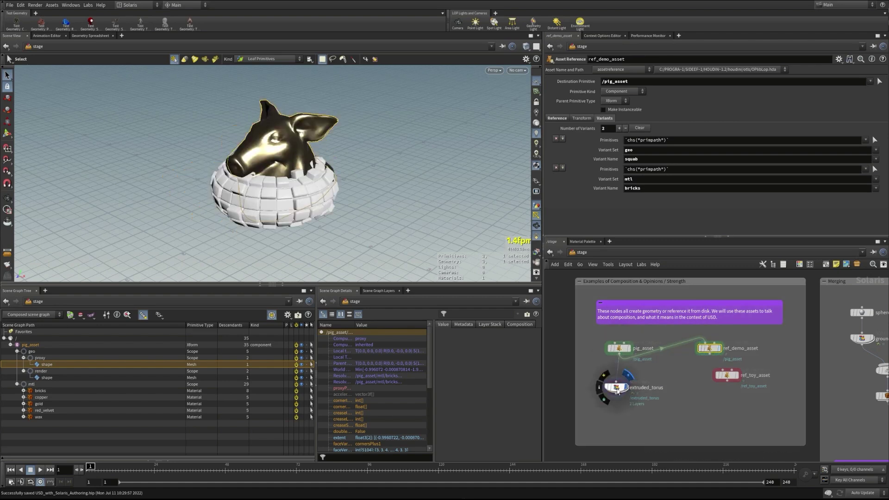
left_click(620, 381)
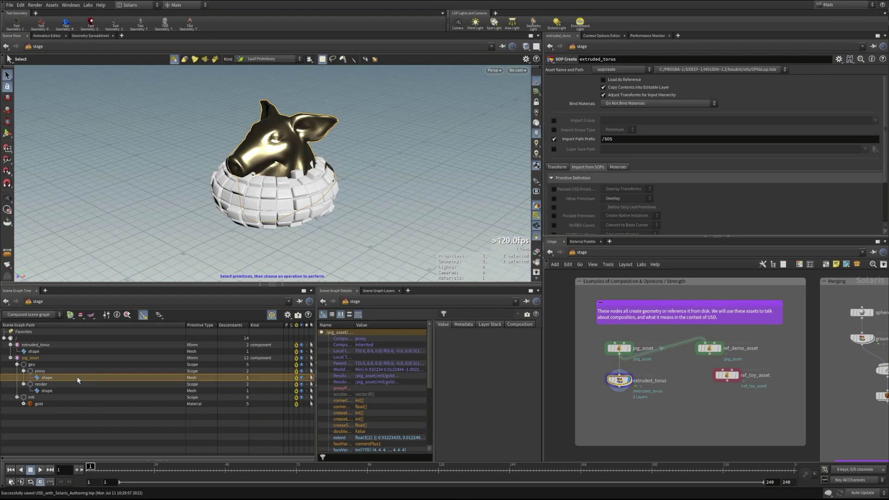
Set extruded_torus's import path prefix to /pig_asset/geo/proxy/shape and expand the proxy shape primitive in the scene graph
mouse_move(616, 387)
left_click_drag(44, 378, 669, 113)
left_click_drag(618, 137, 619, 138)
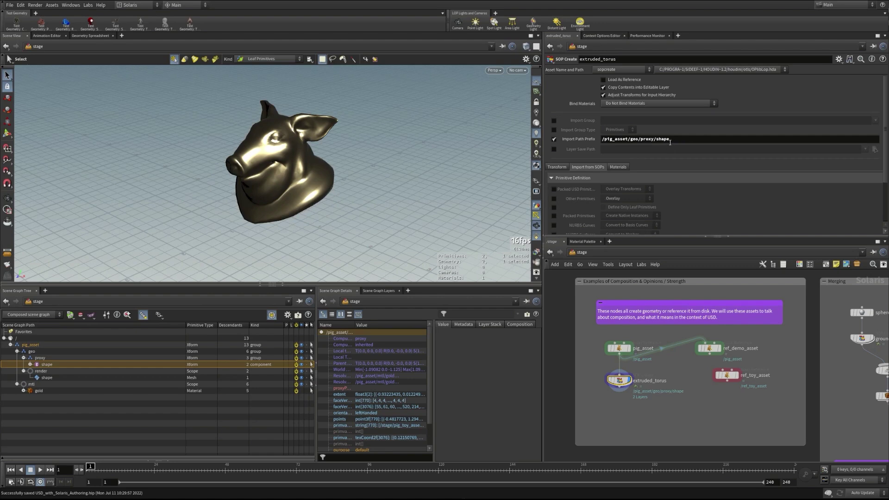
left_click(31, 365)
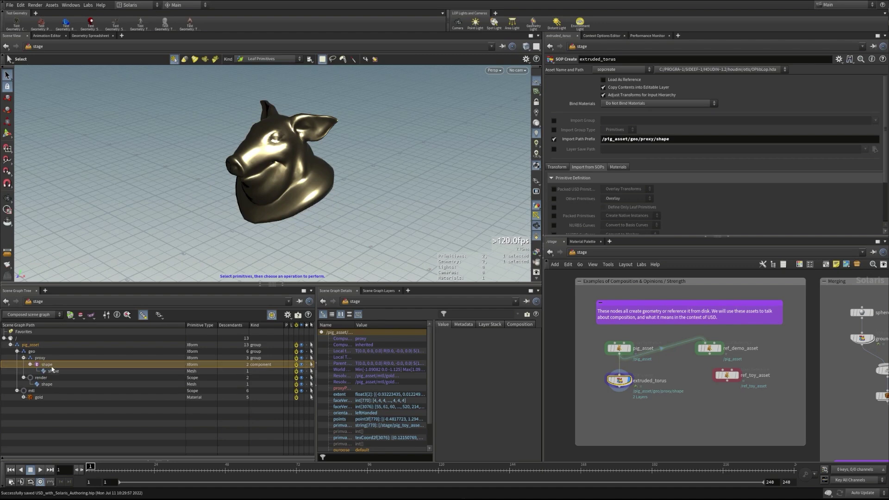
Shorten extruded_torus's import path prefix to /pig_asset/geo/proxy
double_click(665, 139)
key("BackSpace")
key("BackSpace")
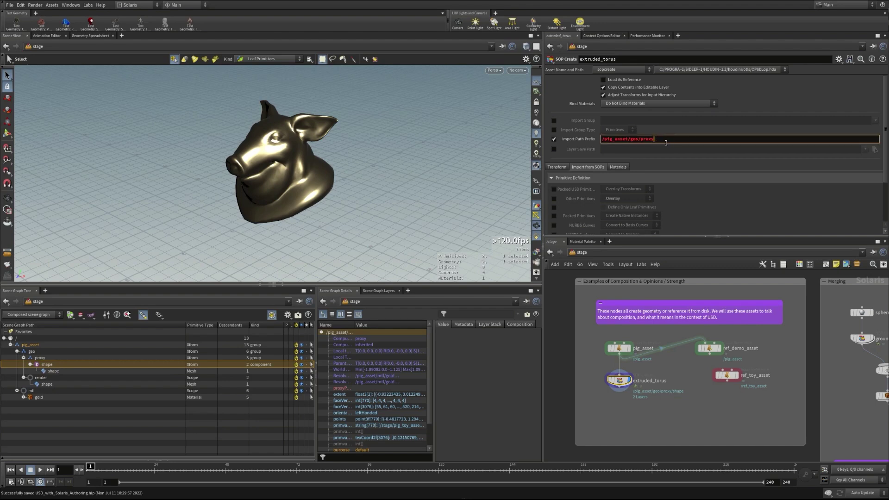
key("Return")
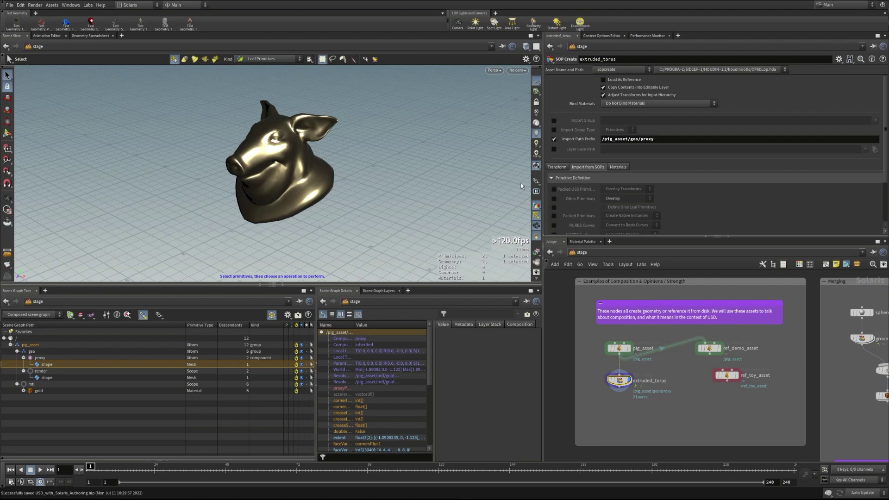
Switch the viewport's display purpose to Preview and examine the proxy geometry from different angles
left_click(536, 182)
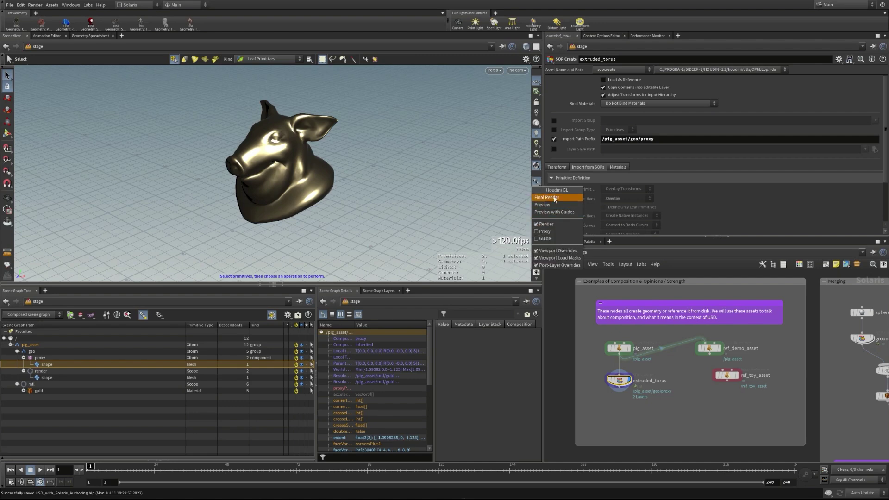
left_click(542, 206)
left_click_drag(387, 206, 280, 192, "alt")
key("s")
key("s")
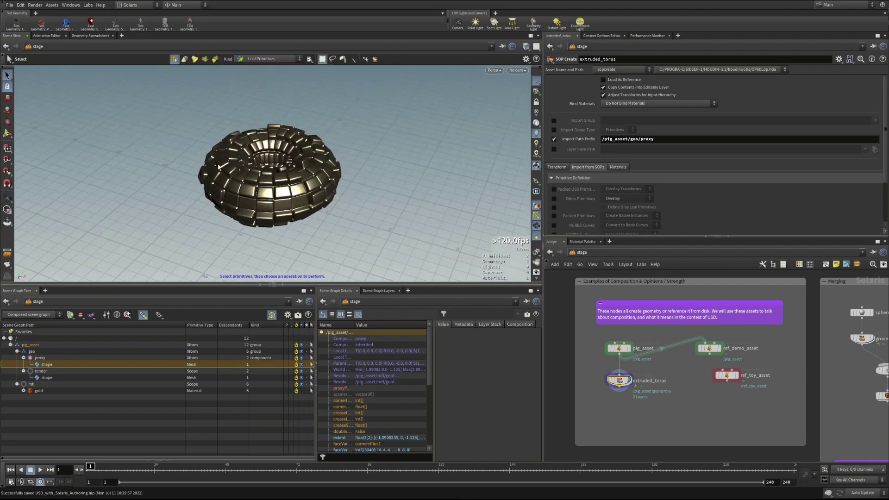
left_click_drag(623, 382, 623, 377)
left_click_drag(270, 187, 271, 190, "alt")
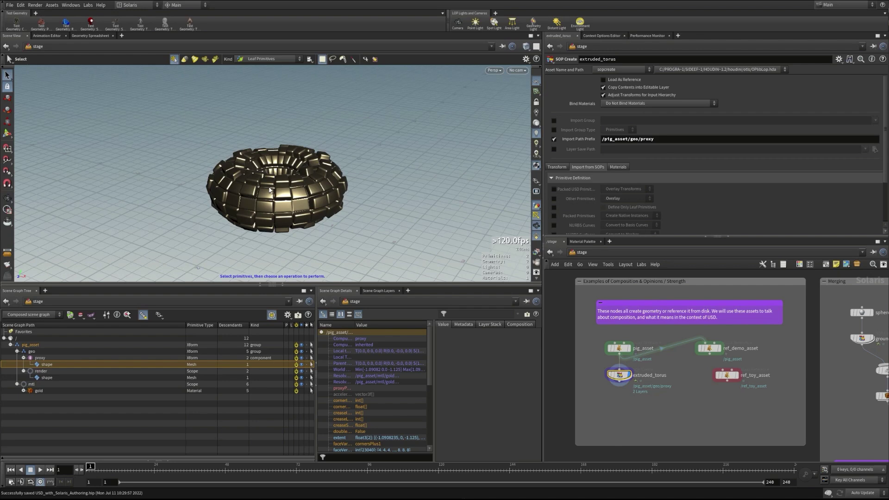
Enable the Other Primitives setting in extruded_torus's primitive definition and set it to Overlay
left_click(49, 364)
scroll(588, 190, "down", 1)
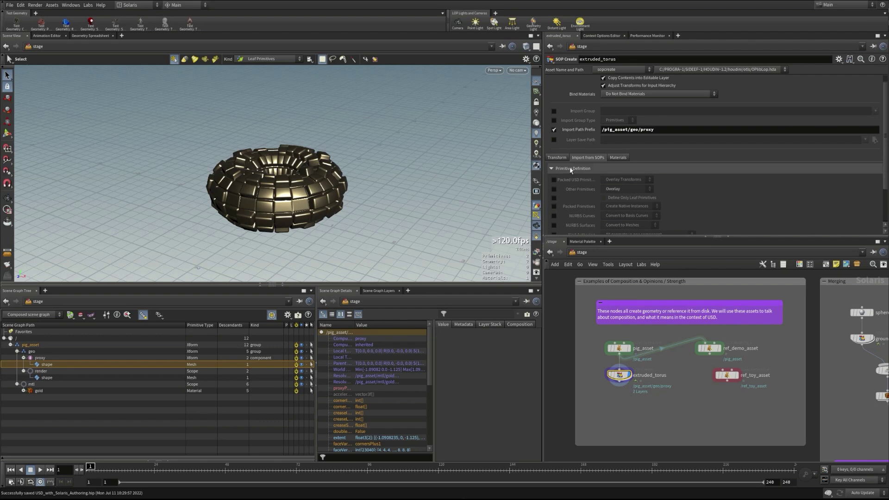
left_click(554, 189)
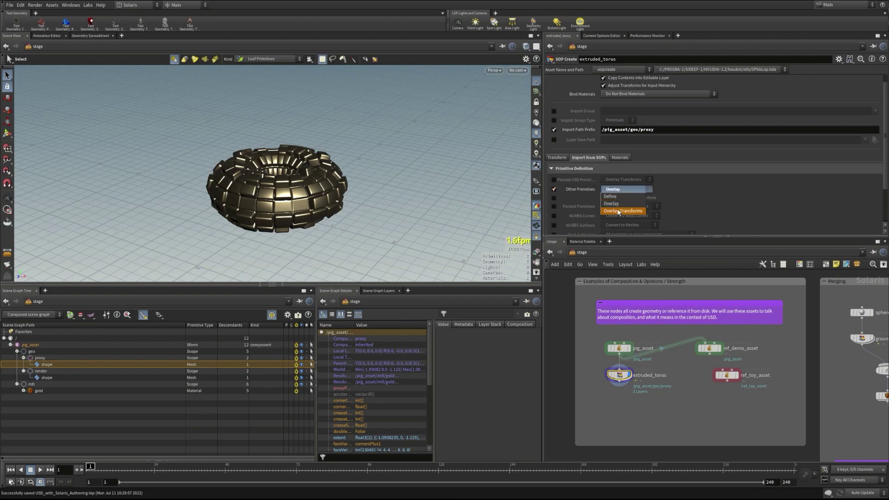
left_click(614, 204)
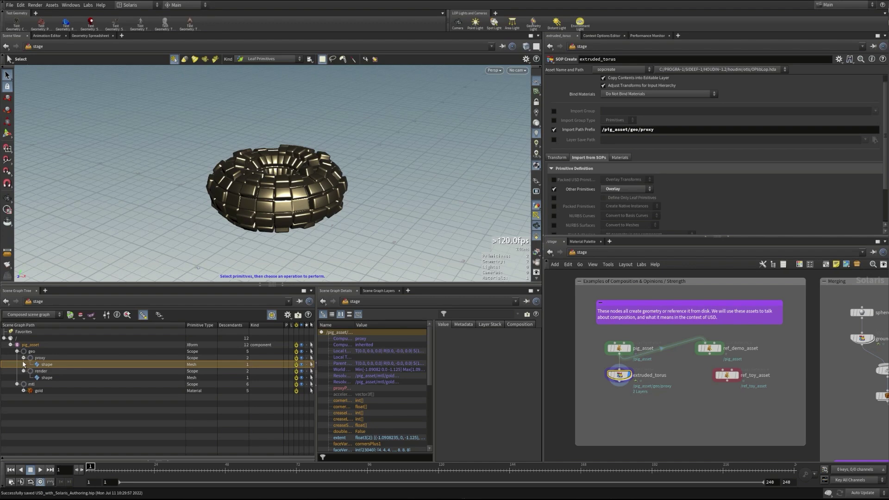
left_click(618, 189)
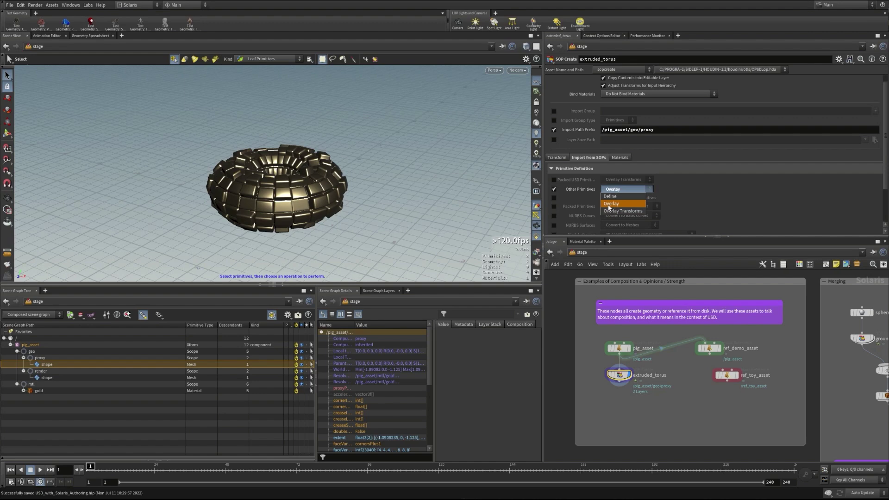
left_click(609, 205)
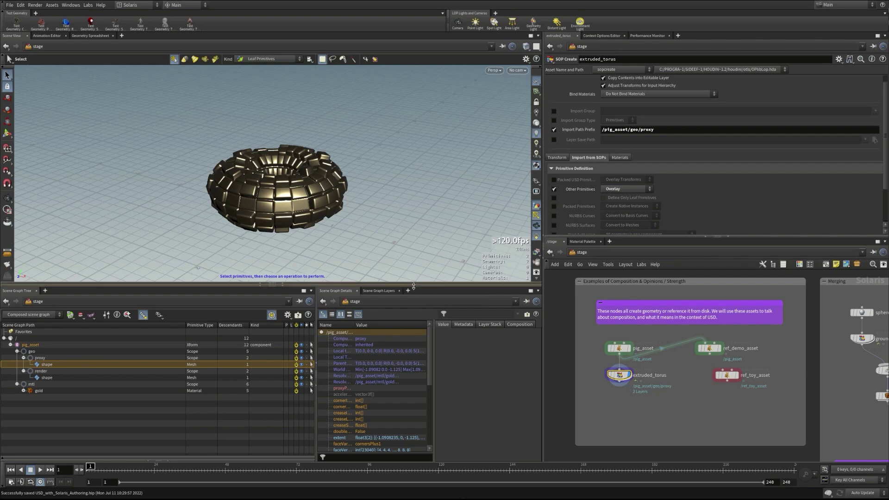
Add a Material Library node directly below extruded_torus
key("Tab")
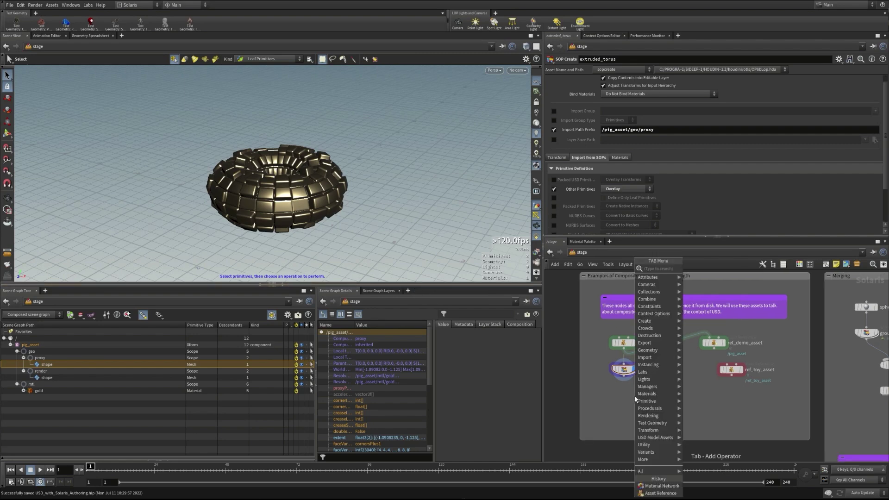
type("material")
key("Return")
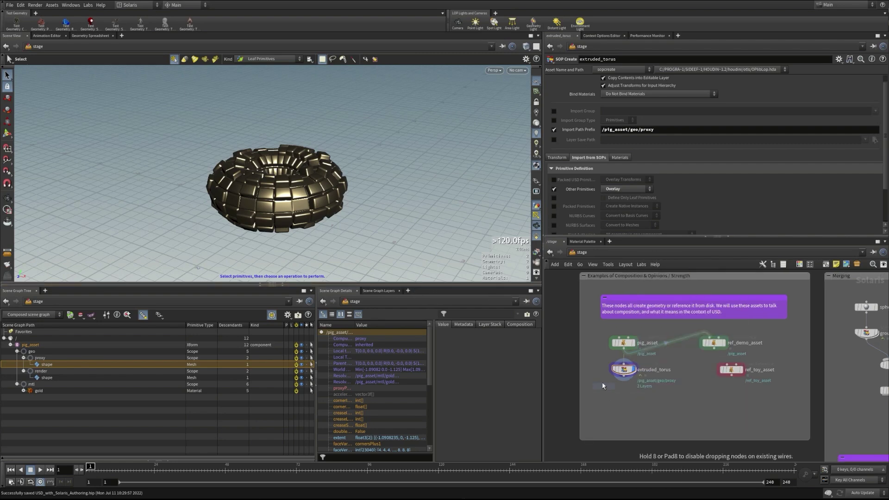
left_click(625, 395)
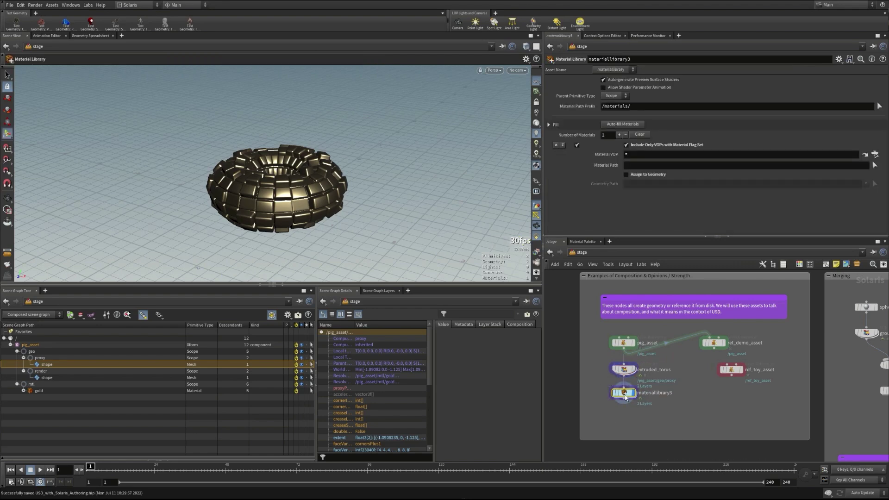
Create a Principled Shader inside the material library and apply the Blue Cloth preset to it
double_click(624, 392)
key("Tab")
type("prin")
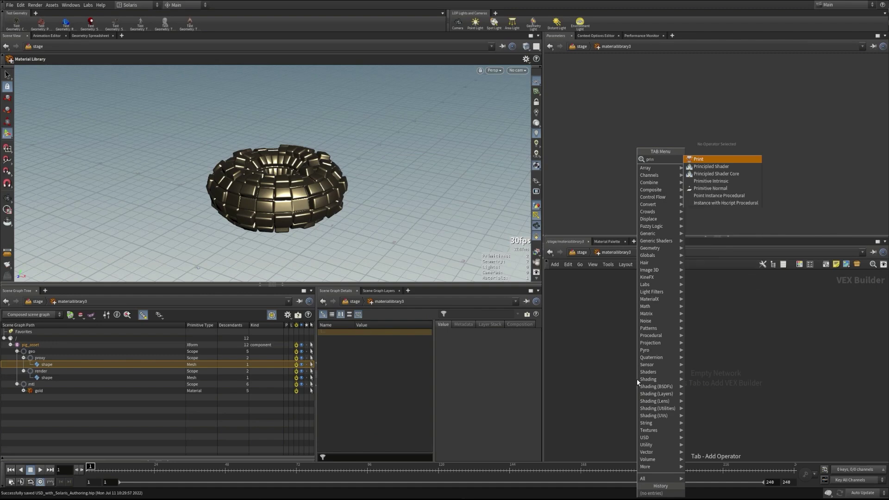
key("Down")
key("Return")
left_click(699, 341)
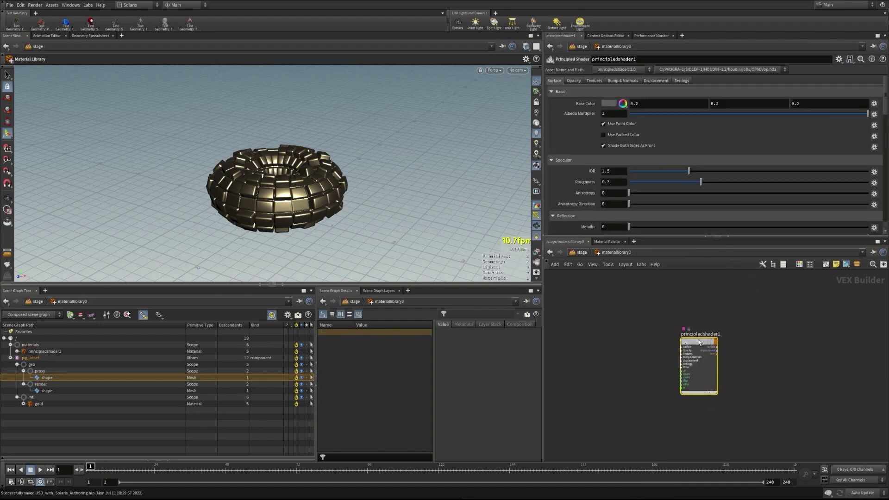
left_click(838, 60)
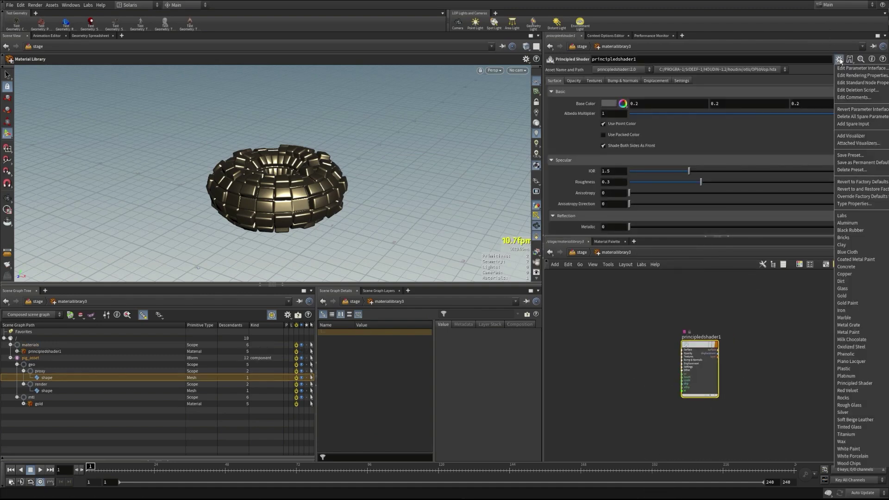
left_click(847, 252)
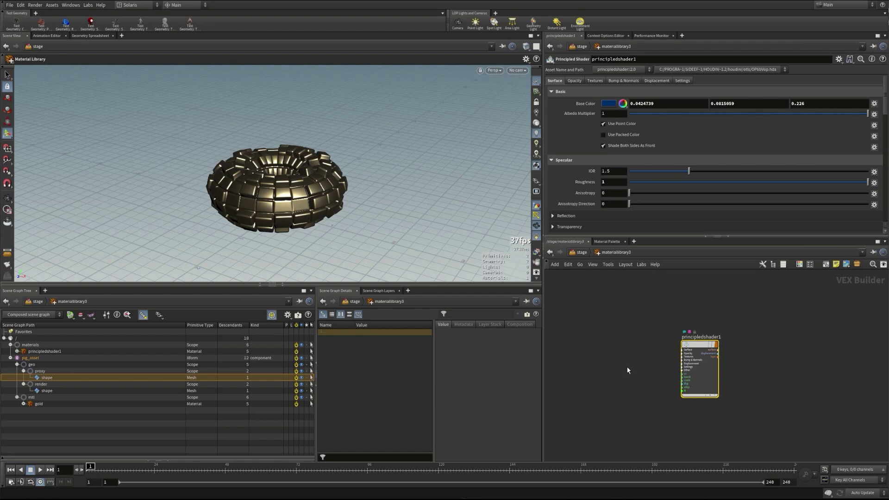
Return to the stage and assign the library's material to the geometry at /pig_asset/geo/render
key("u")
left_click(627, 398)
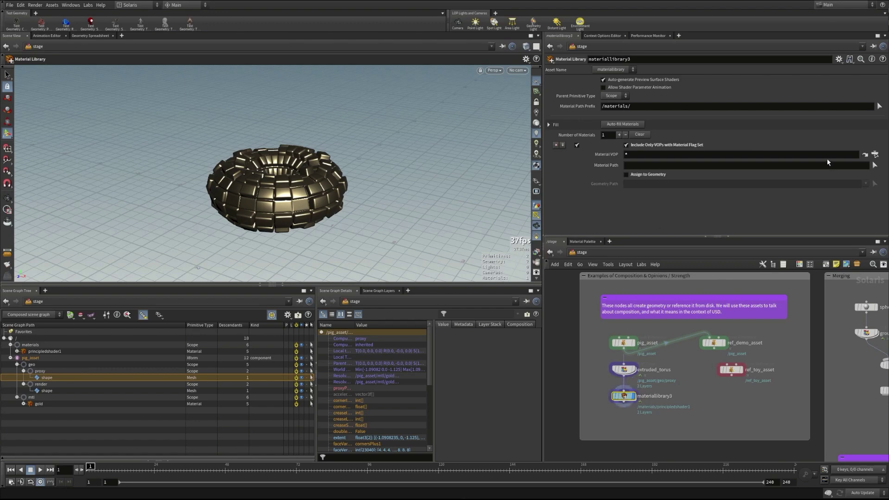
left_click(627, 175)
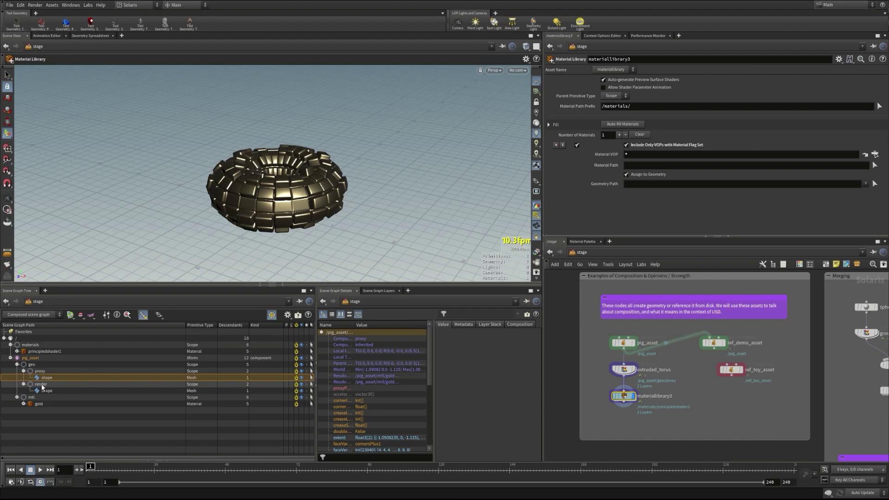
left_click_drag(42, 386, 655, 184)
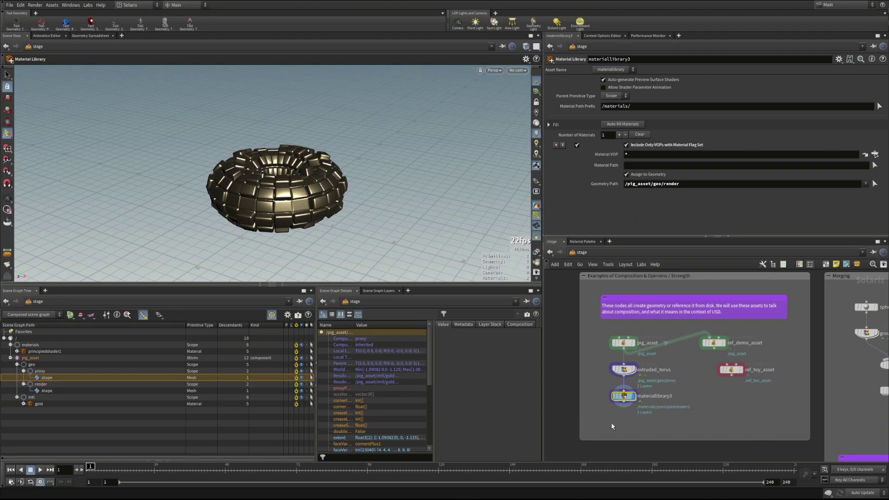
Switch the viewport's display purpose to Final Render and inspect the material on the pig head
left_click(536, 180)
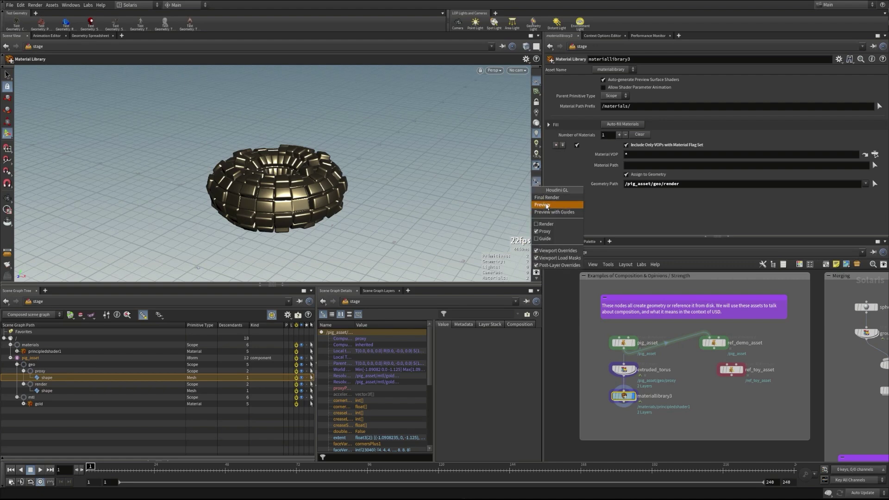
left_click(546, 198)
left_click_drag(300, 167, 375, 145, "alt")
middle_click_drag(190, 165, 250, 169, "alt")
left_click_drag(250, 169, 276, 150, "alt")
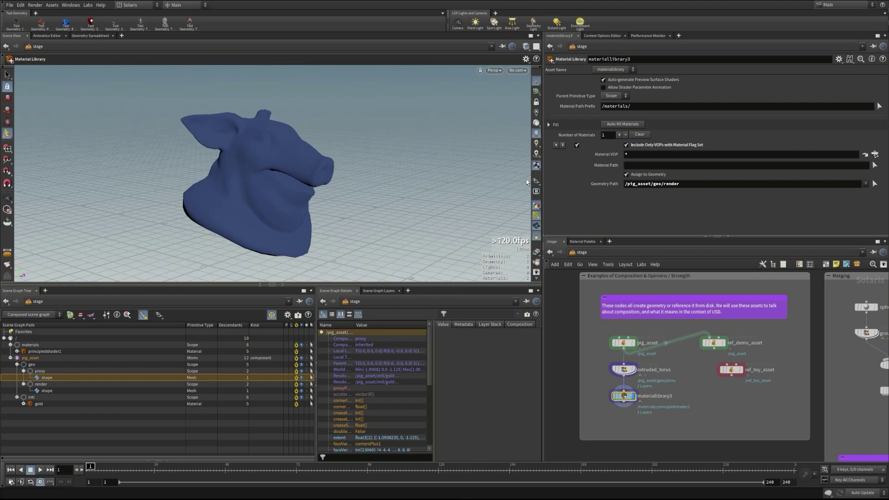
Switch the viewport's display purpose back to Preview and inspect the torus proxy
left_click(536, 186)
left_click(556, 198)
left_click_drag(277, 203, 293, 229, "alt")
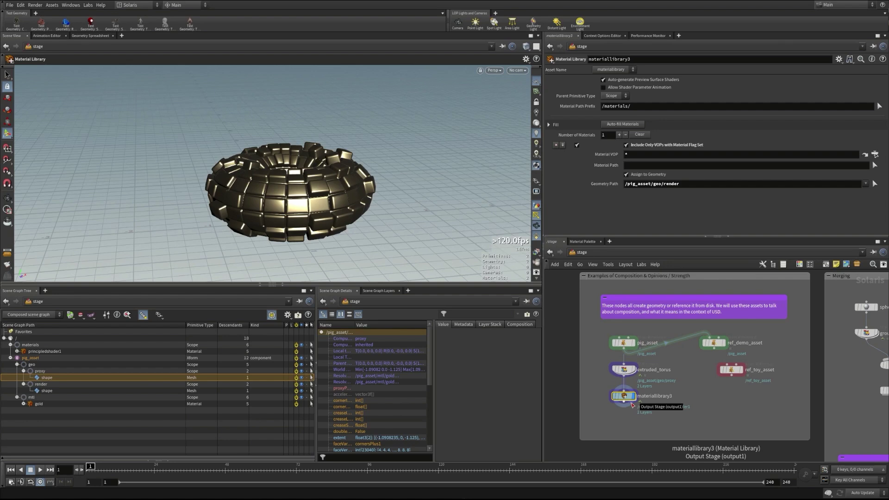
Wire ref_toy_asset in after materiallibrary3, display it, and set the viewport's display purpose to Final Render
middle_click_drag(726, 375, 732, 346)
left_click_drag(732, 346, 633, 395)
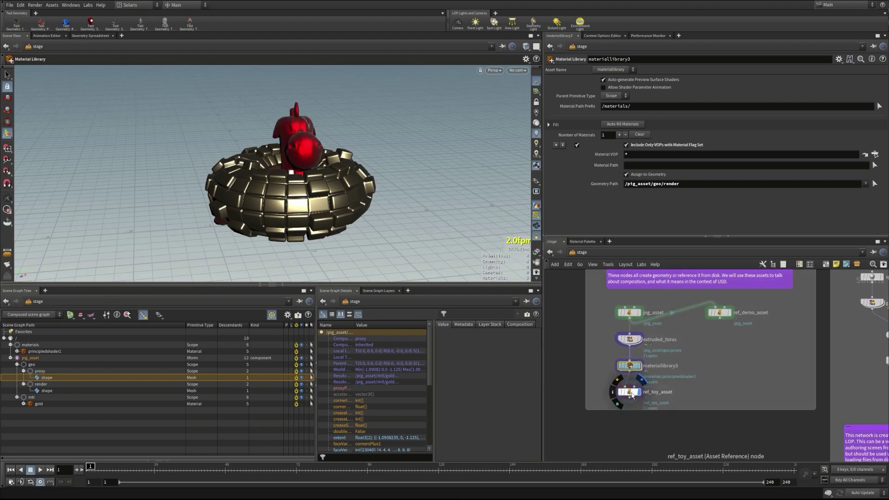
left_click(632, 395)
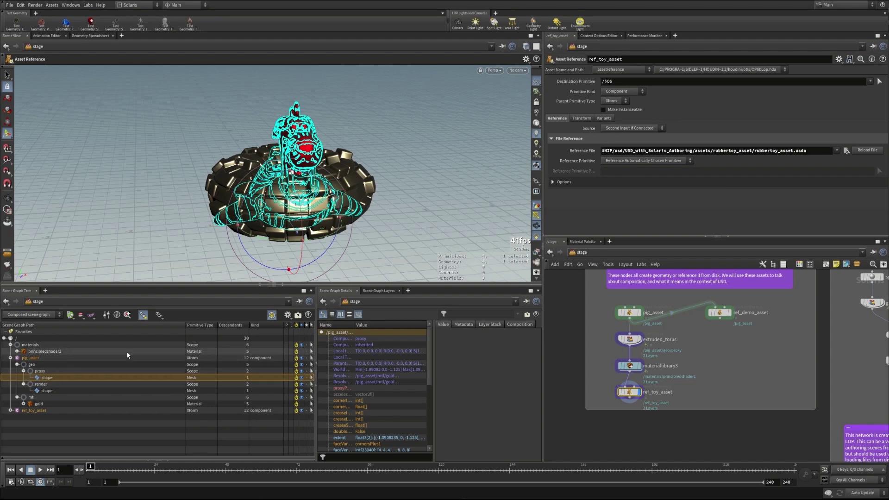
left_click(536, 182)
left_click(546, 197)
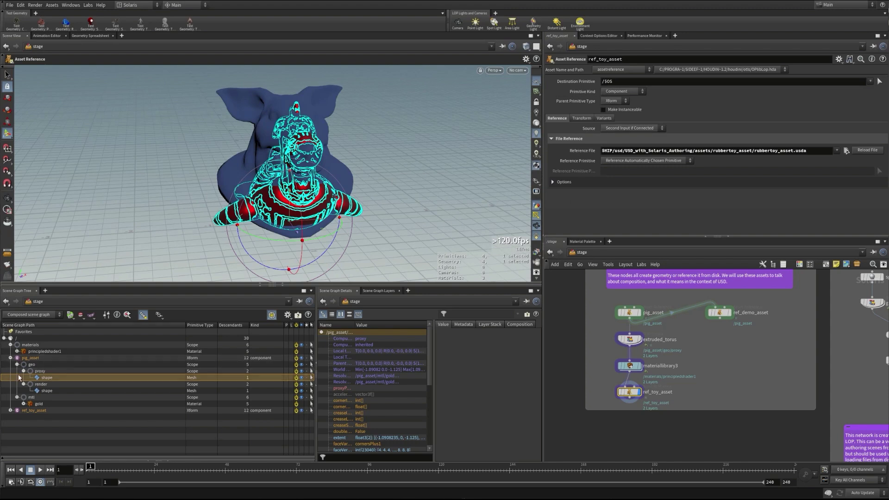
Set the destination primitive of ref_toy_asset to /pig_asset/geo/render and save the scene file
left_click_drag(41, 386, 620, 80)
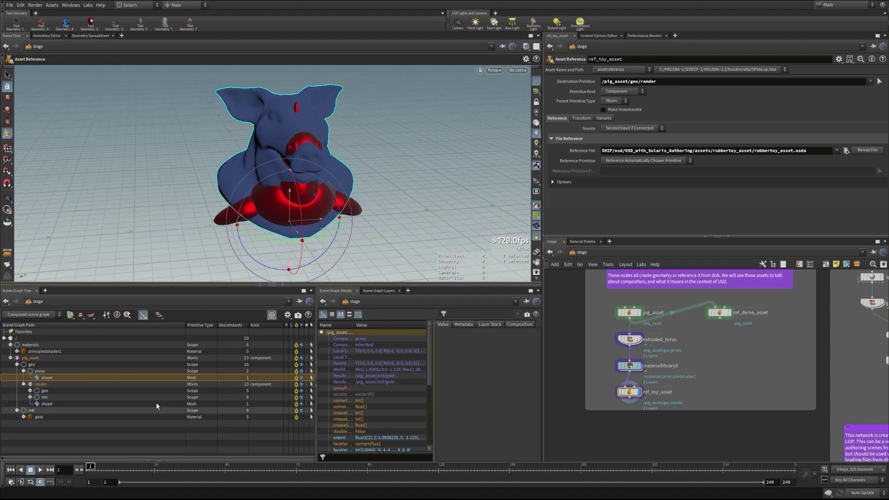
key("ctrl+s")
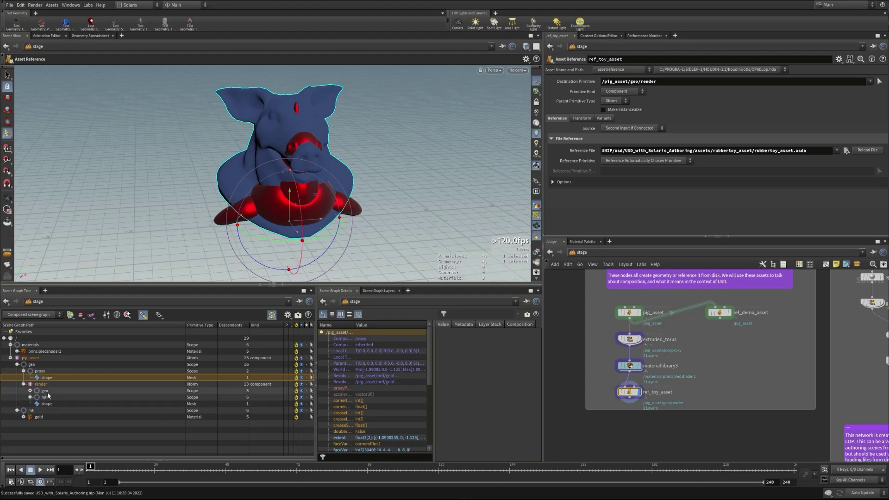
Make ref_toy_asset reference a specific primitive, choosing /rubbertoy_asset/geo/render/shape from the rubber toy file
left_click(641, 161)
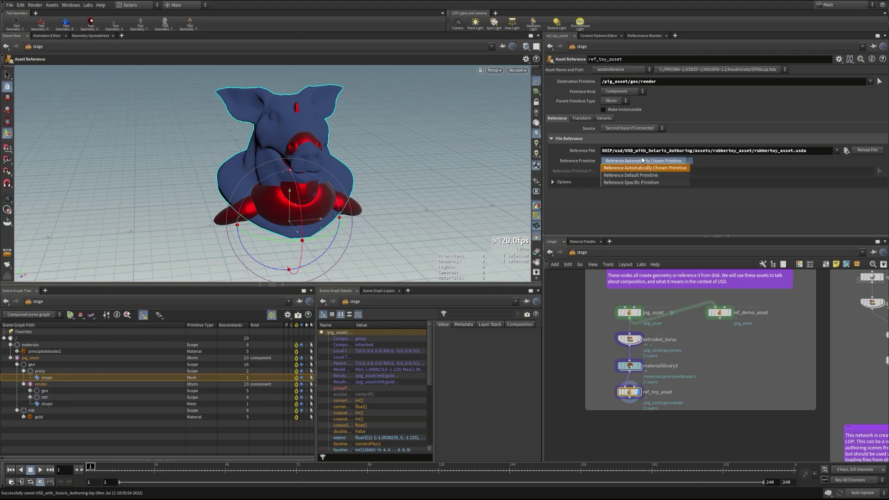
left_click(631, 182)
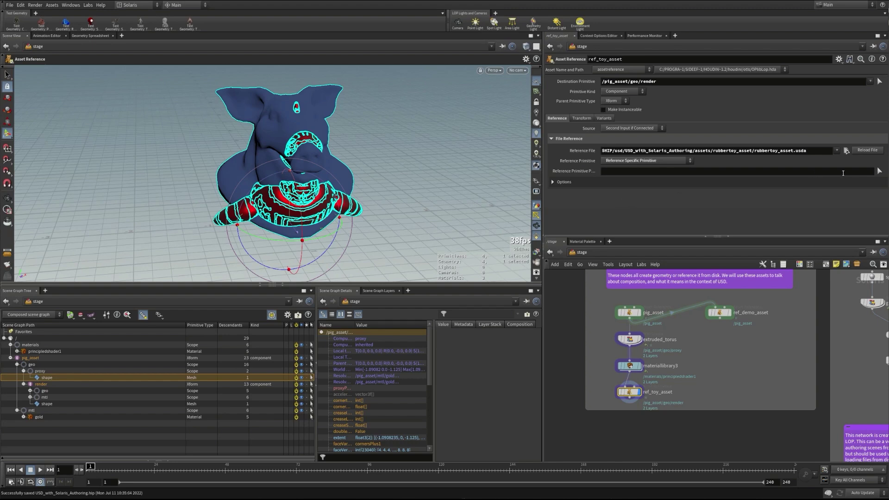
left_click(880, 170)
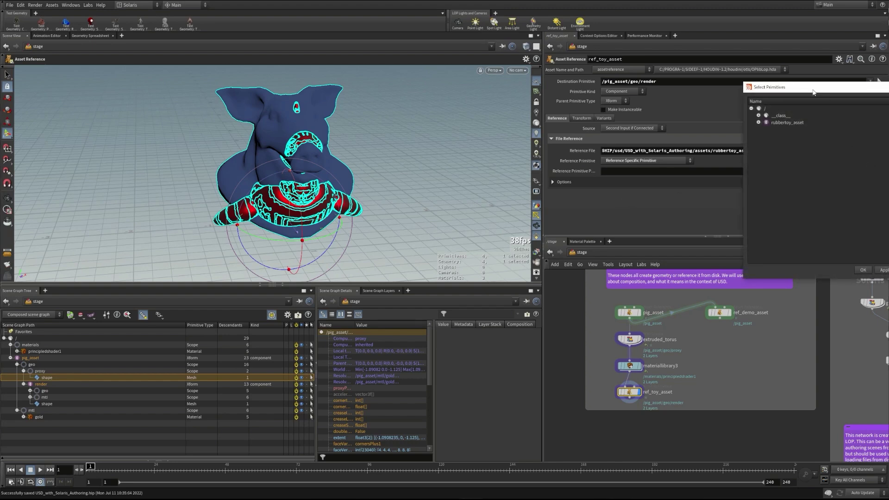
left_click_drag(815, 91, 641, 76)
left_click(585, 107)
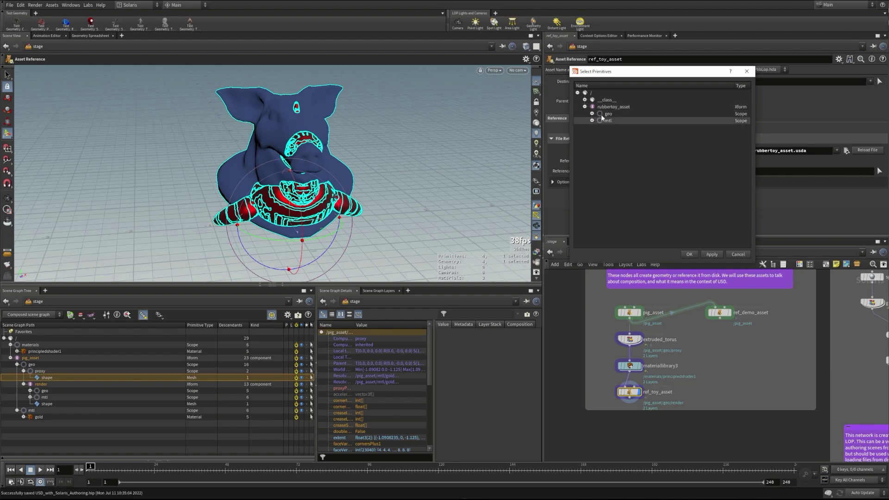
left_click(592, 114)
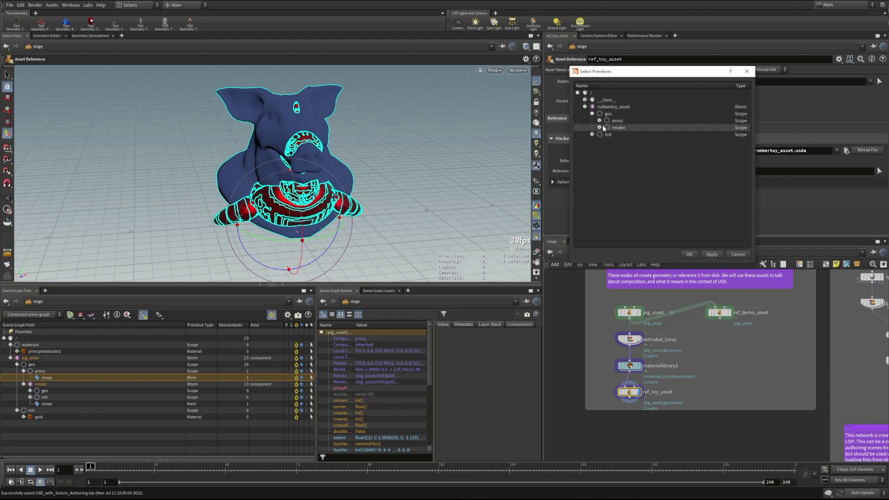
left_click(599, 127)
left_click(625, 135)
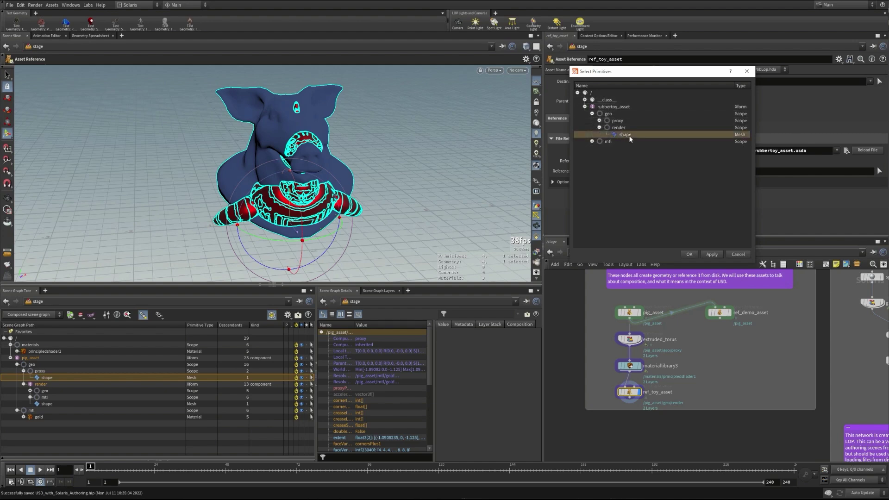
left_click(712, 256)
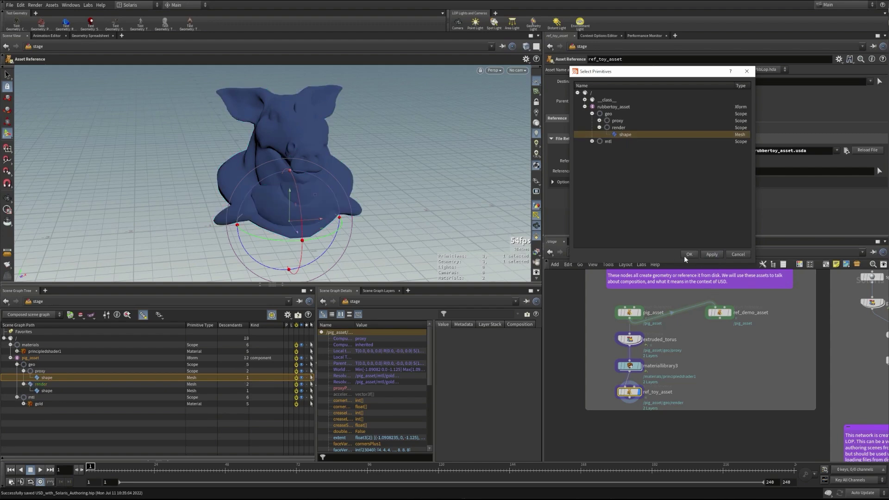
left_click(688, 254)
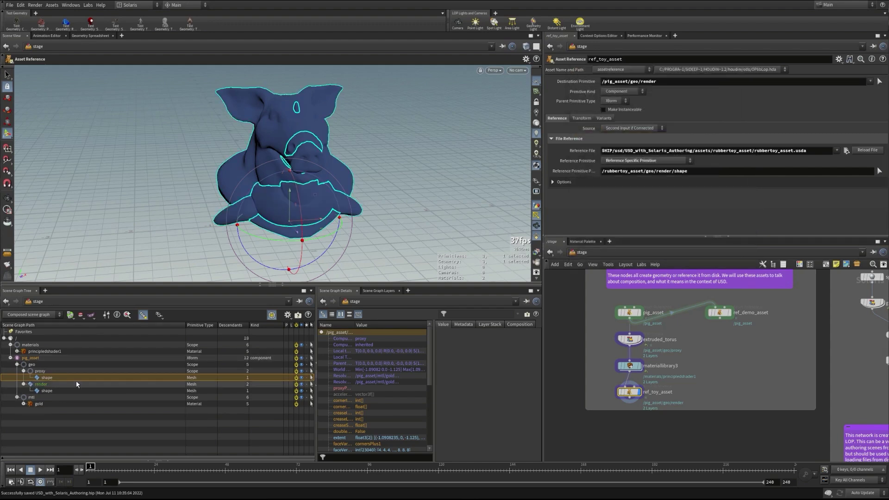
Extend the destination primitive of ref_toy_asset to /pig_asset/geo/render/shape and expand the reference options
left_click(639, 81)
type("/shape")
key("Return")
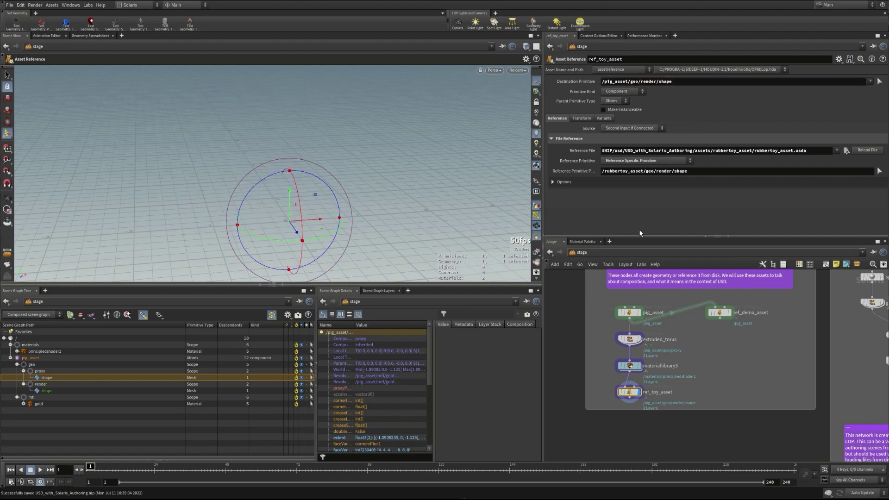
left_click(639, 183)
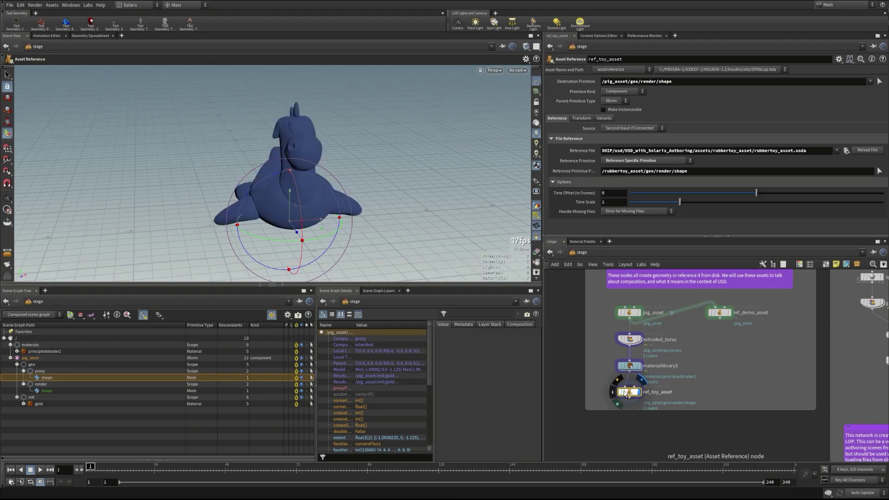
Toggle the bypass of ref_toy_asset to compare the render geometry, and inspect the rubber toy from another side
left_click(621, 392)
left_click(621, 392)
left_click(621, 393)
left_click(621, 392)
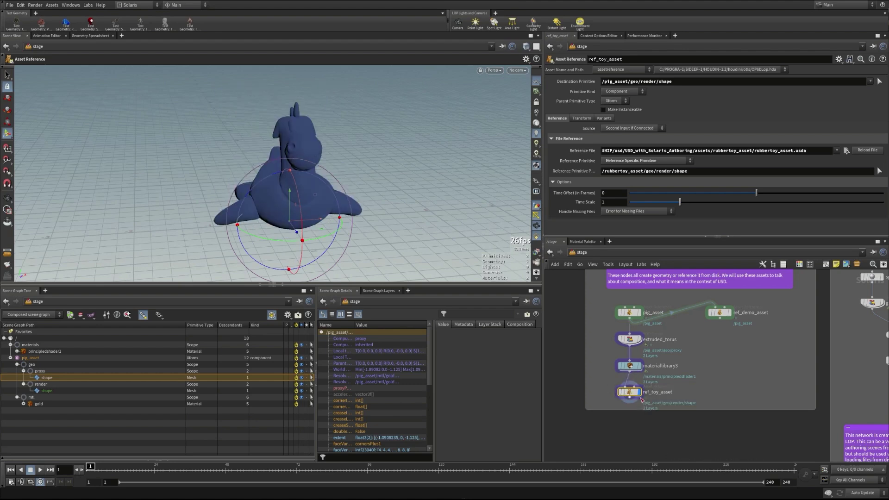
left_click(621, 392)
key("Escape")
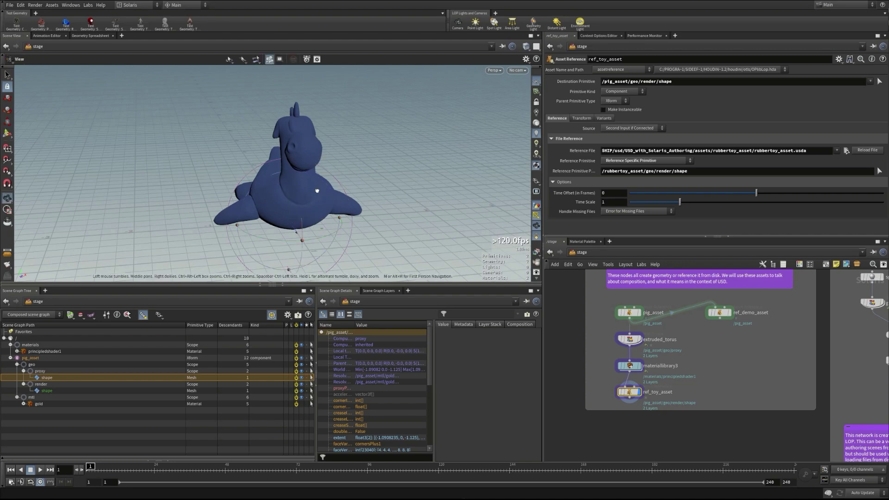
left_click_drag(335, 182, 238, 193)
middle_click_drag(238, 193, 203, 193, "alt")
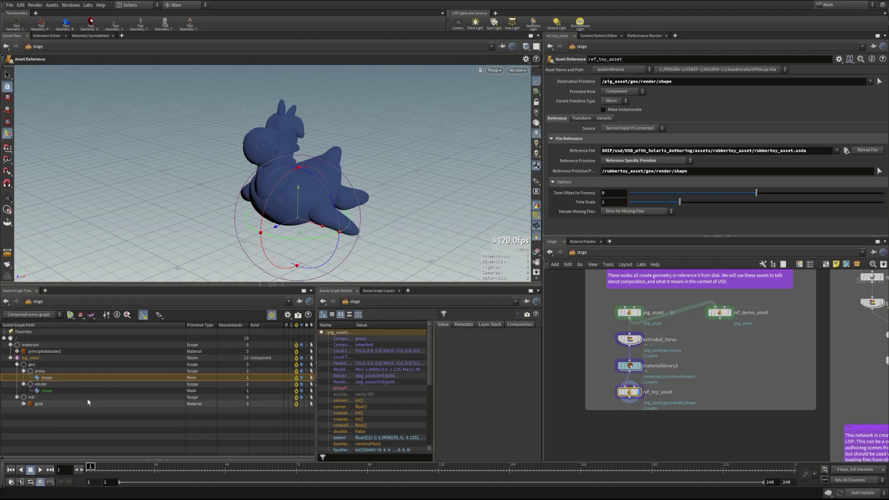
Alternate the display purpose between Preview and Final Render to compare the torus proxy with the toy, ending on Preview
left_click(537, 182)
left_click(537, 205)
key("Escape")
left_click_drag(313, 191, 348, 200, "alt")
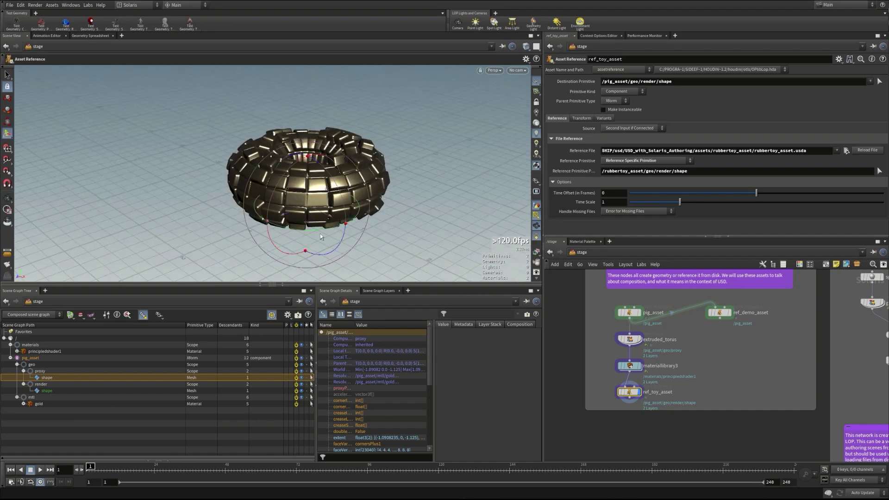
left_click(537, 182)
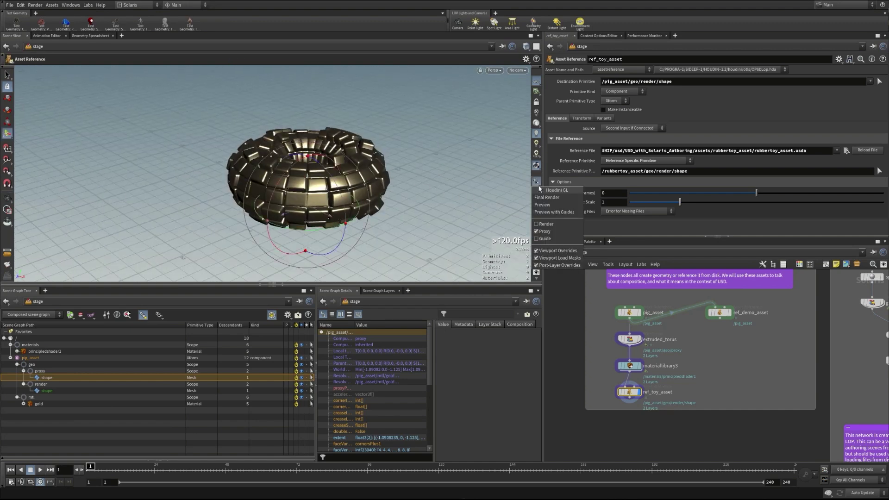
left_click(543, 198)
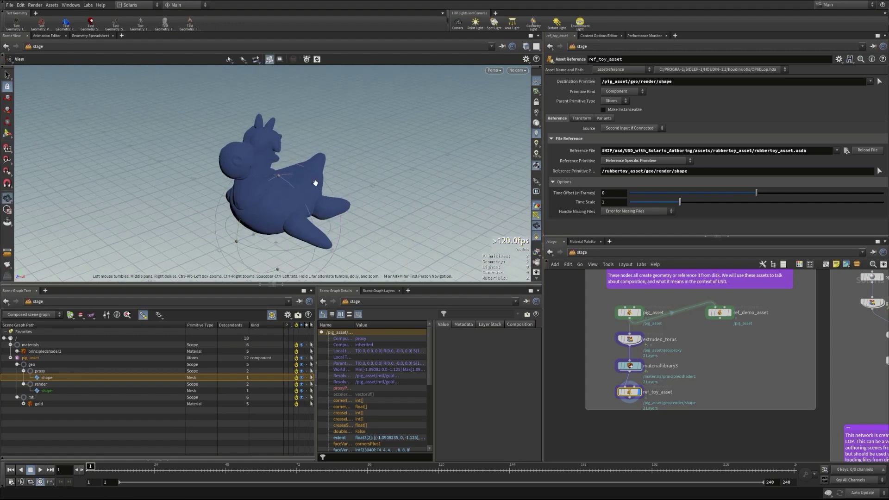
left_click(536, 182)
left_click(541, 204)
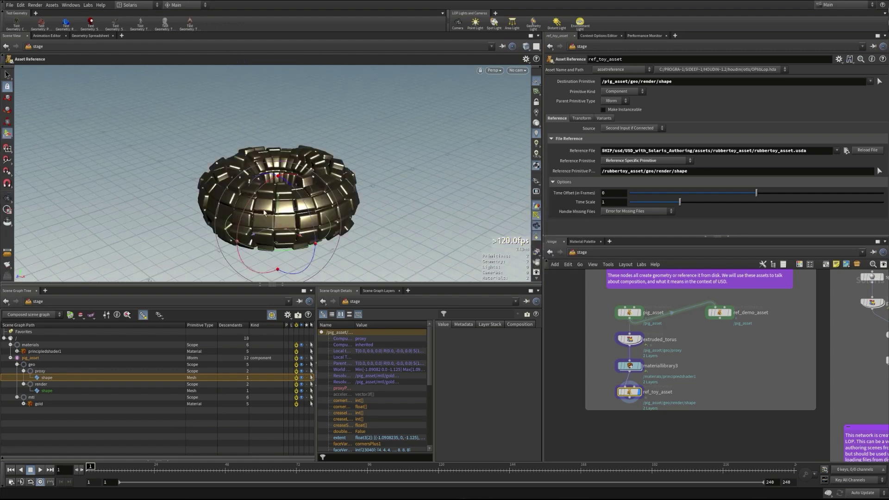
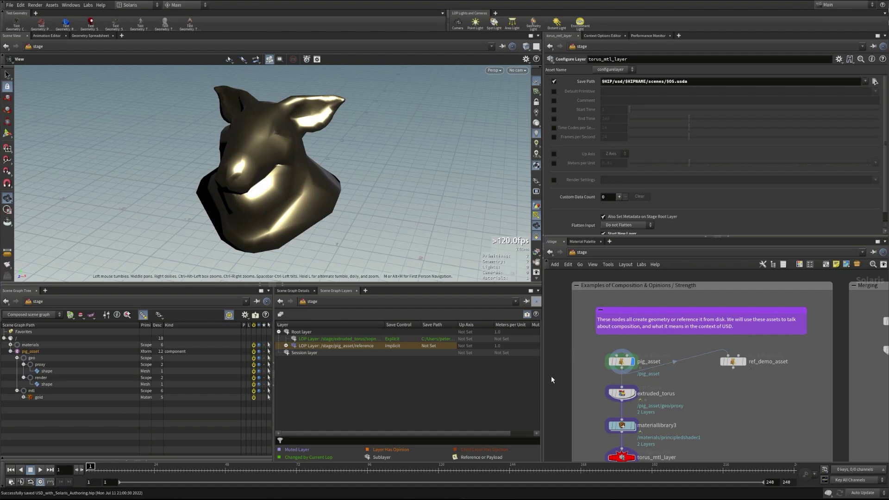
Review the reference settings of the reference2 and pig_asset nodes and inspect the gold pig proxy
middle_click_drag(551, 376, 567, 326)
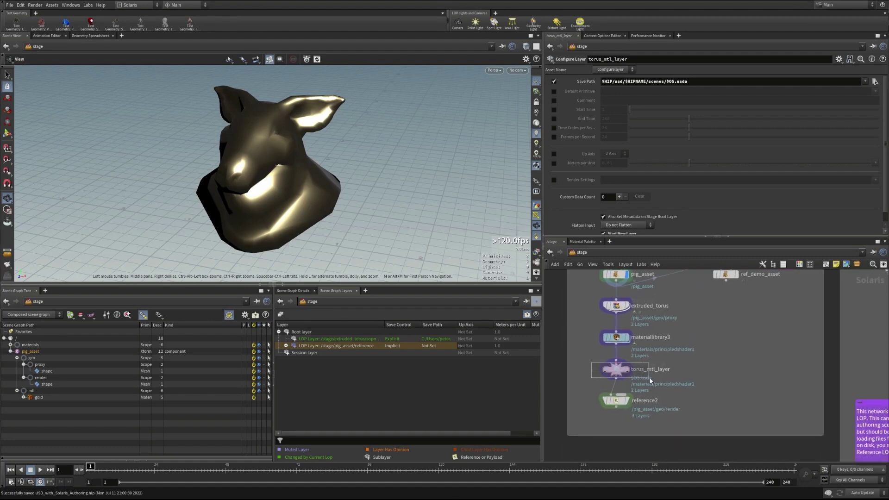
left_click(626, 400)
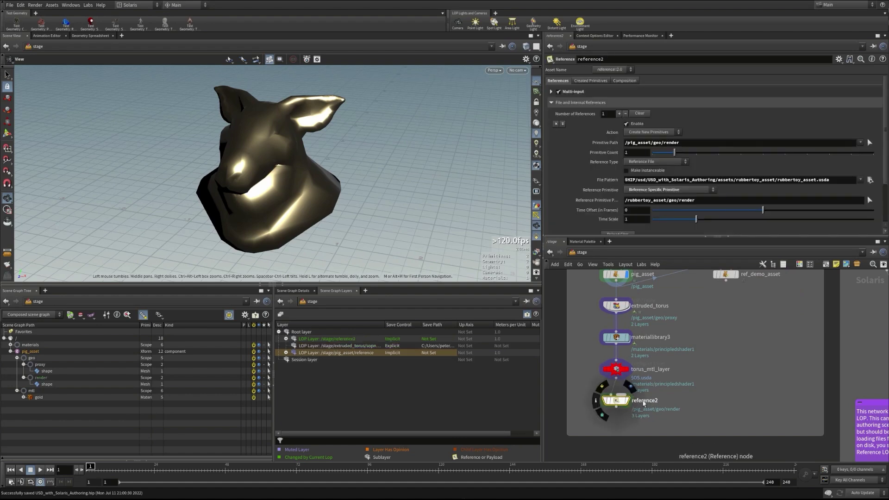
scroll(585, 363, "up", 5)
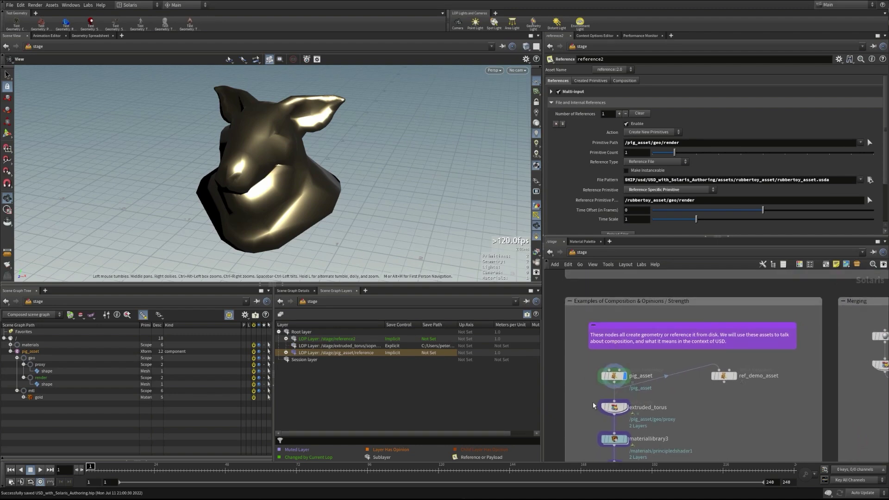
left_click(616, 379)
middle_click_drag(579, 391, 588, 373)
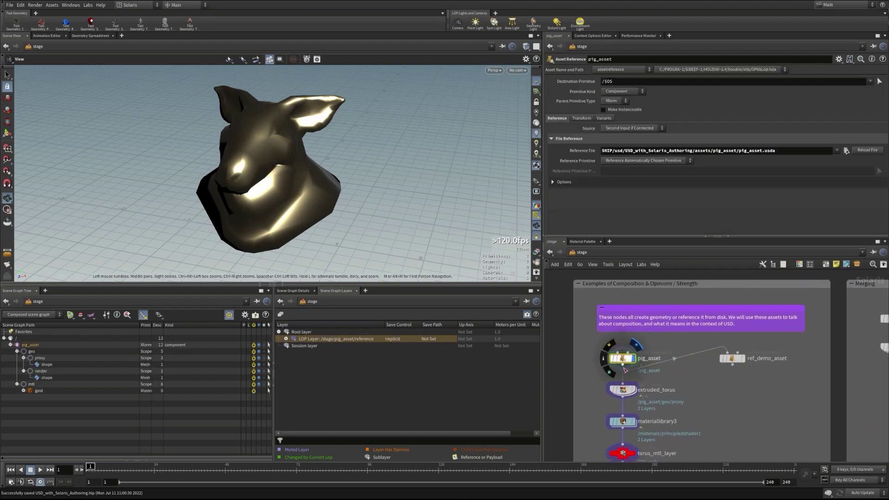
scroll(604, 390, "down", 2)
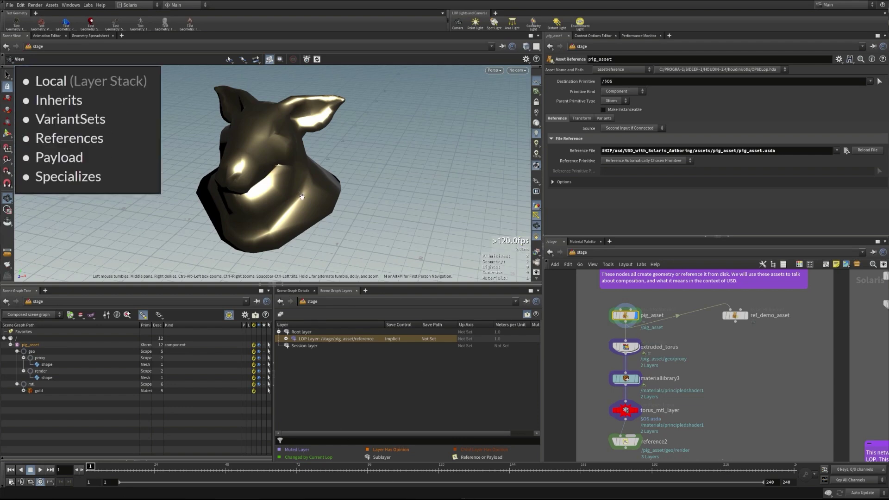
left_click_drag(302, 196, 352, 192)
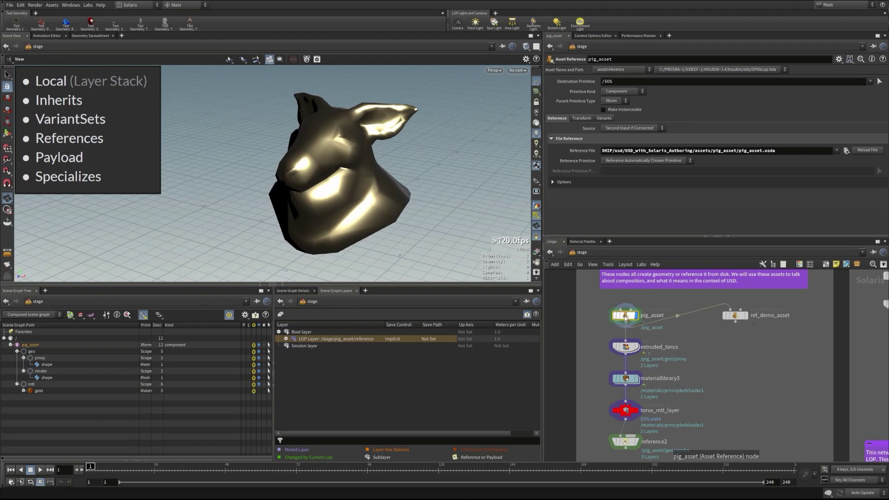
Display the stage at extruded_torus and inspect the torus with the Preview display purpose
left_click(636, 350)
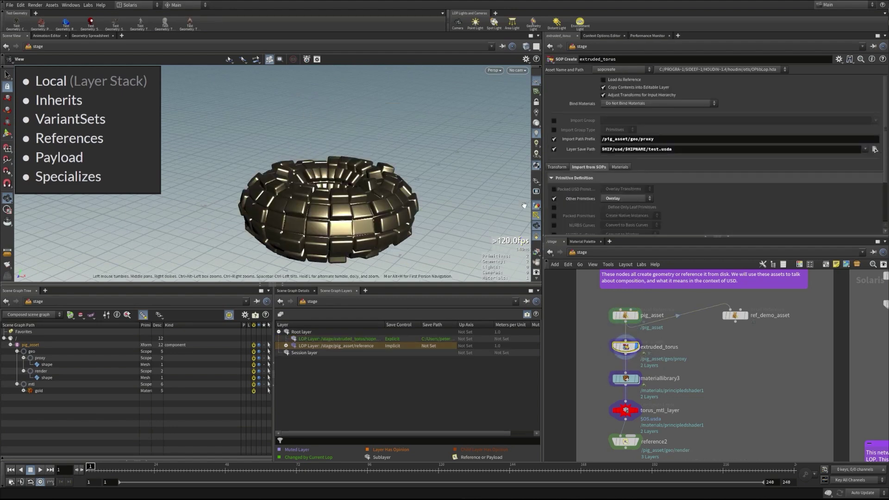
left_click(537, 182)
left_click(535, 207)
mouse_move(349, 206)
left_mouse_down()
mouse_move(371, 197)
mouse_move(354, 216)
left_mouse_up()
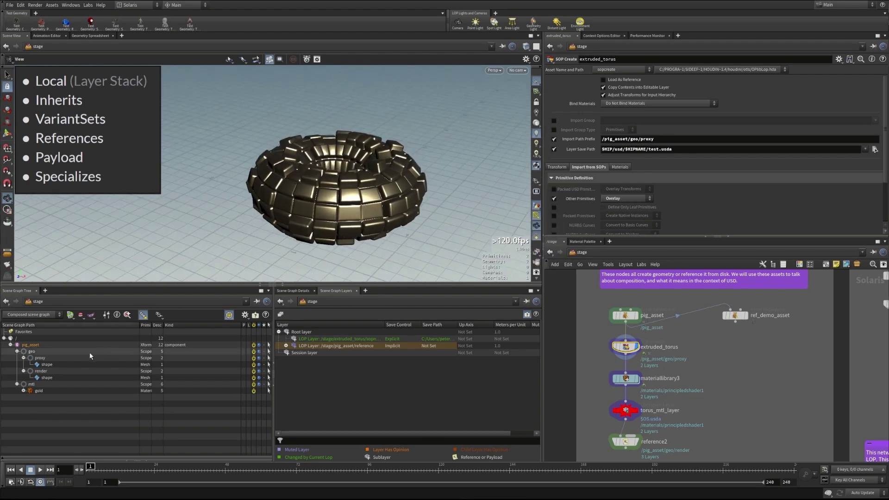
Select the /pig_asset/geo/proxy primitive and expand everything under the root layer to examine which layers hold its opinions
left_click(39, 359)
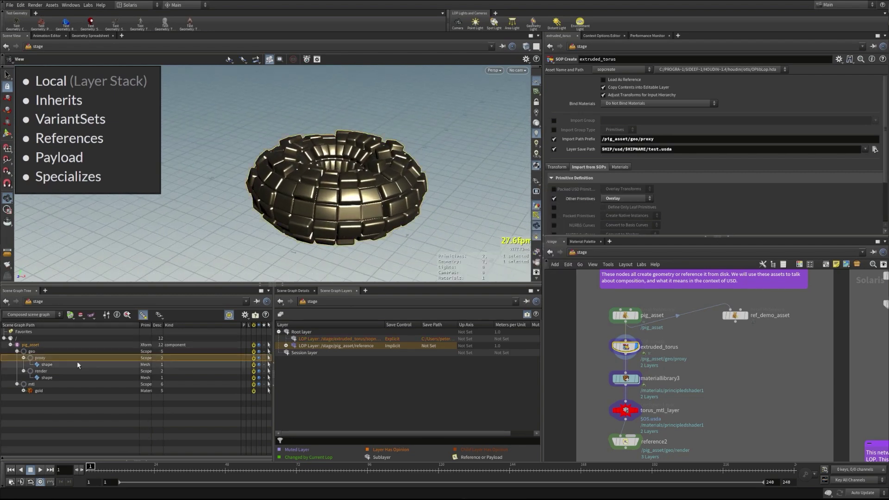
right_click(301, 332)
left_click(313, 336)
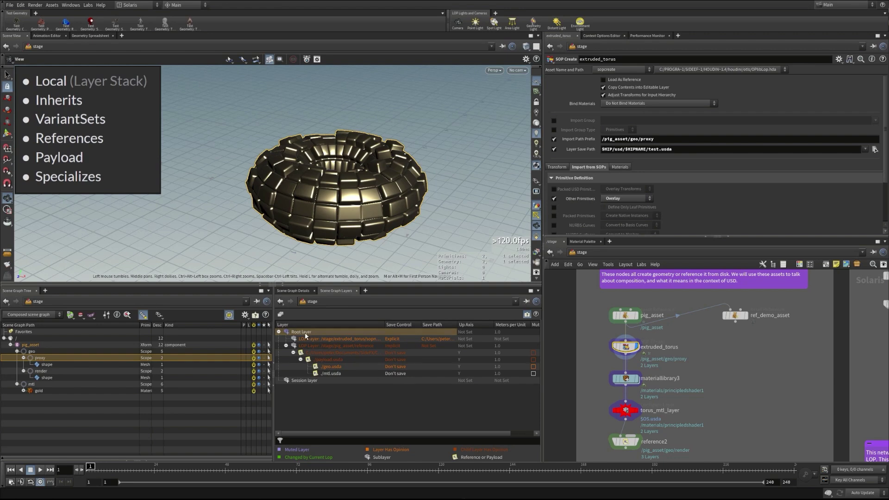
Display the stage at materiallibrary3 and select principledshader1 under materials to examine which layer holds its opinions
left_click(625, 379)
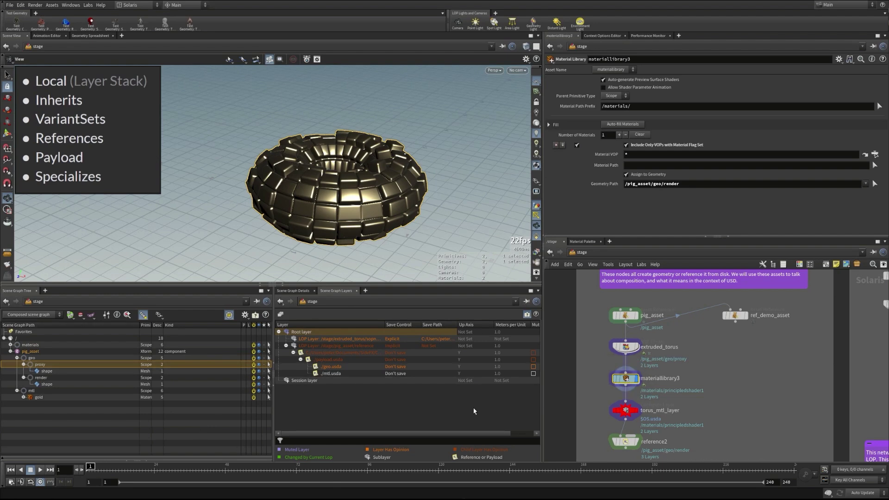
left_click(10, 345)
left_click(40, 351)
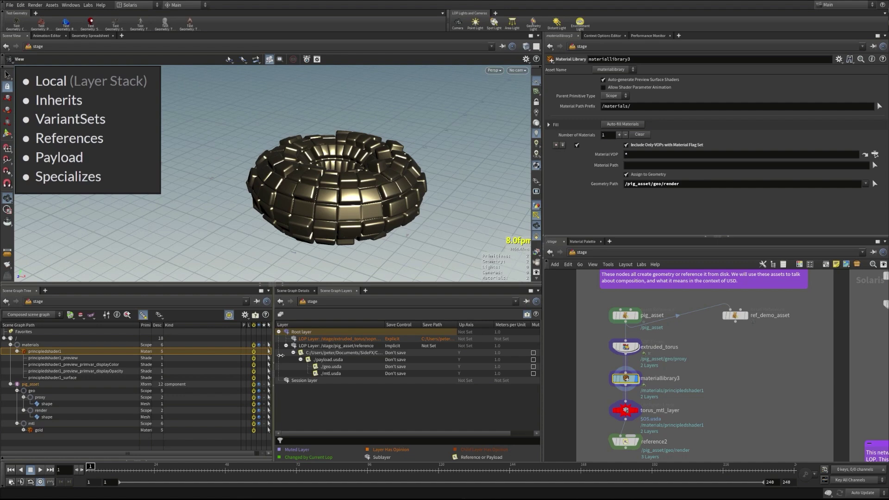
Set the viewport display purpose to Final Render and inspect the render geometry at materiallibrary3
left_click(536, 181)
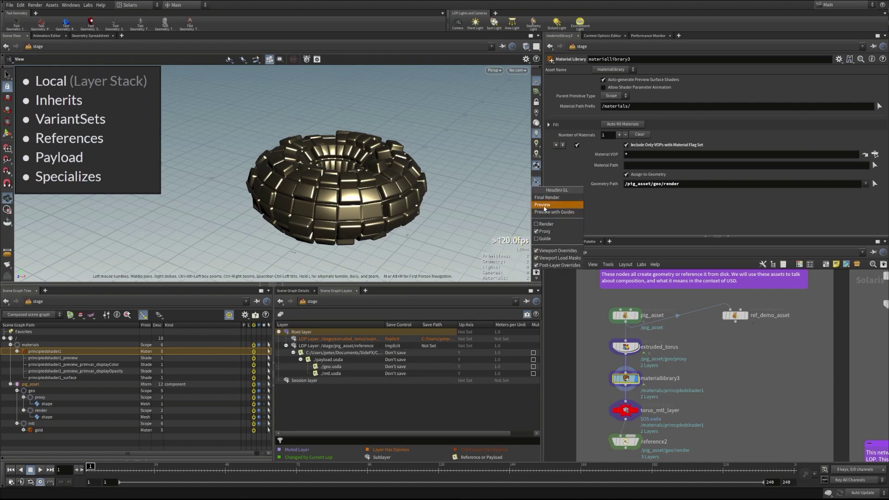
left_click(544, 207)
left_click(536, 182)
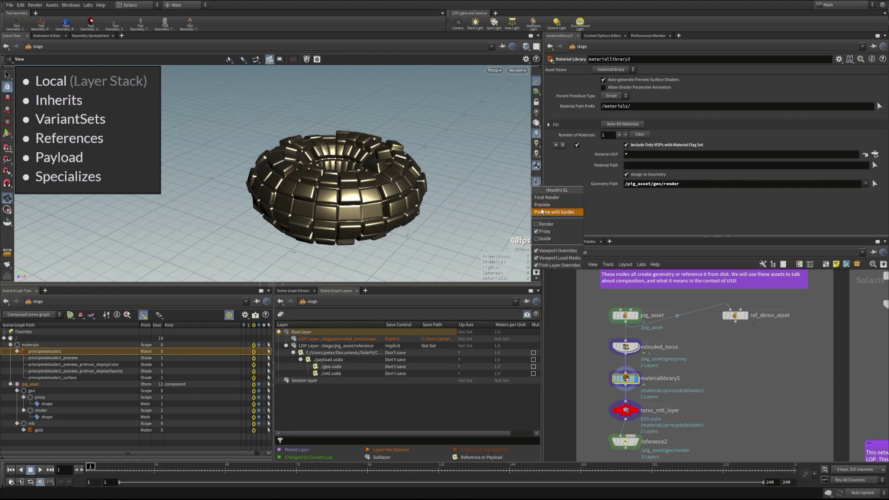
left_click(541, 197)
left_click_drag(342, 143, 317, 159)
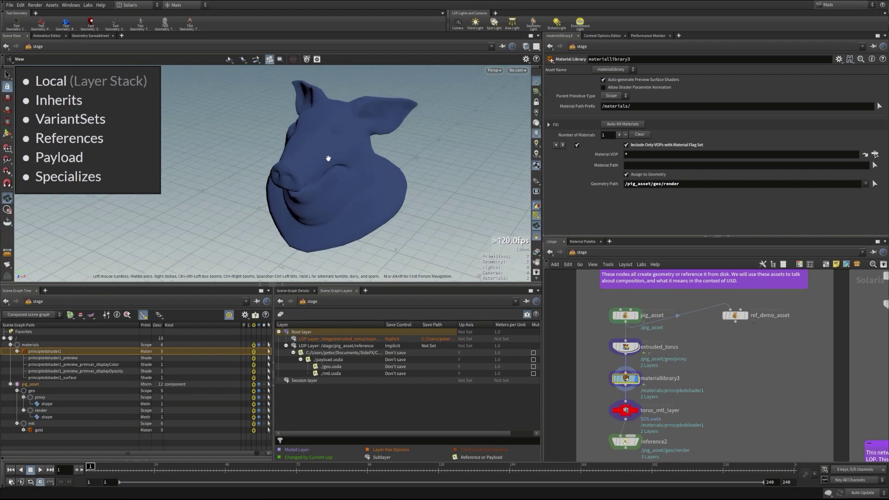
scroll(327, 158, "down", 1)
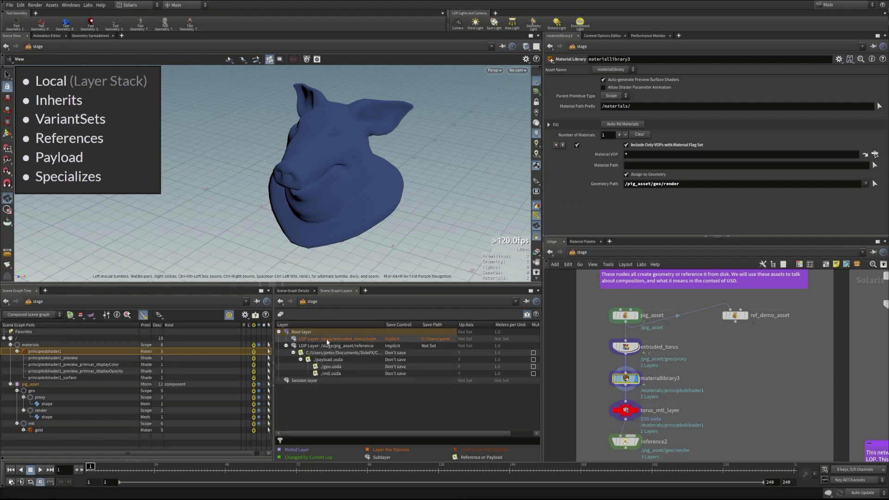
Select the torus_mtl_layer node and review its Configure Layer save path and new-layer settings
left_click(630, 410)
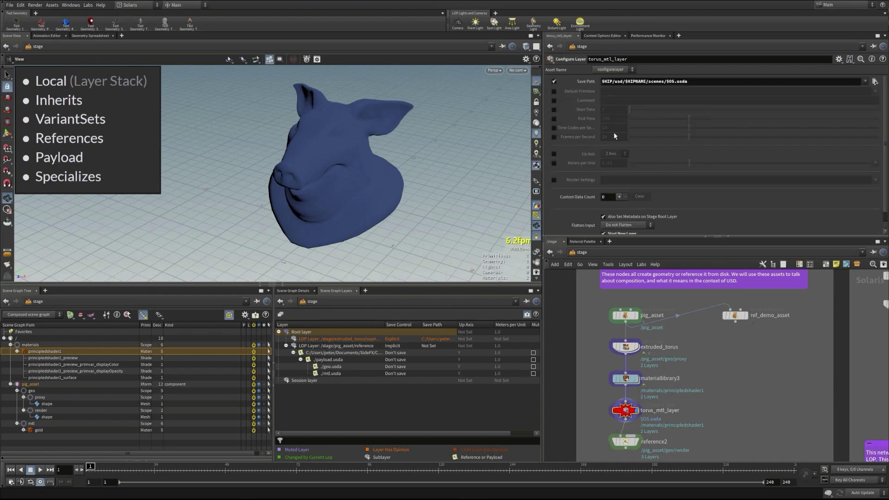
scroll(564, 226, "down", 1)
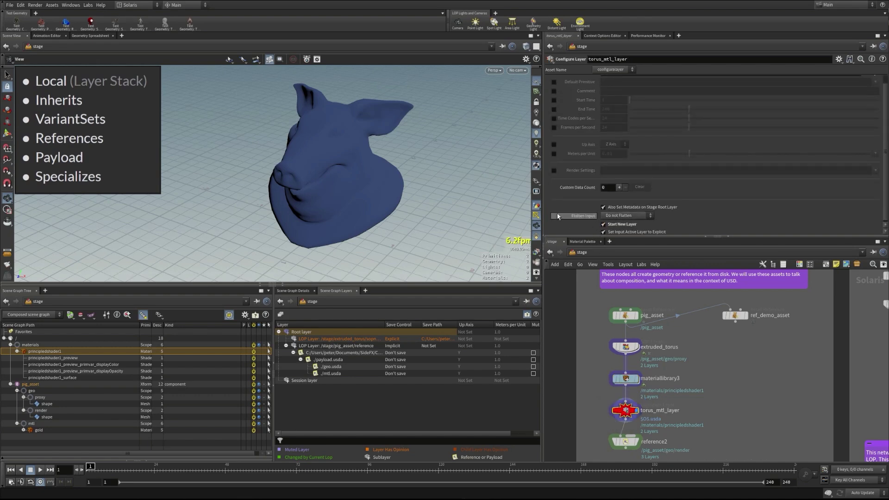
scroll(558, 217, "up", 1)
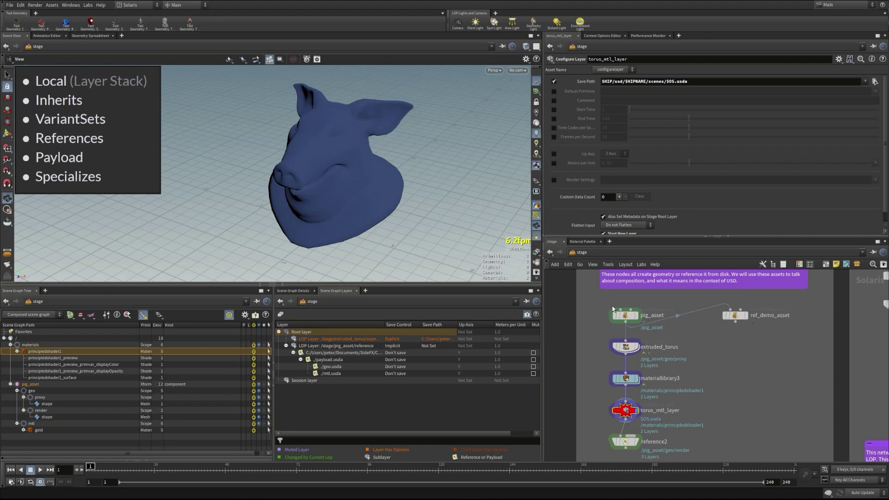
Display the stage at reference2 and expand its layer and the referenced file to examine the layers beneath
left_click(635, 442)
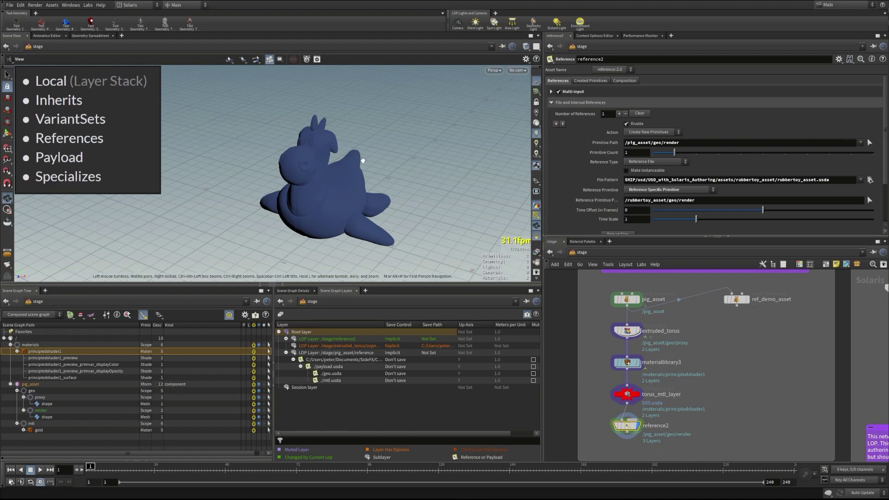
left_click(536, 182)
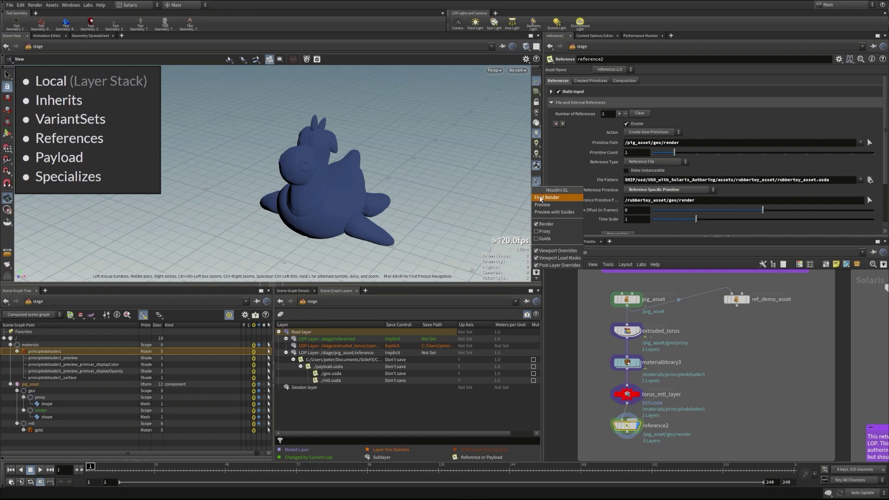
left_click(298, 186)
left_click_drag(299, 186, 301, 182)
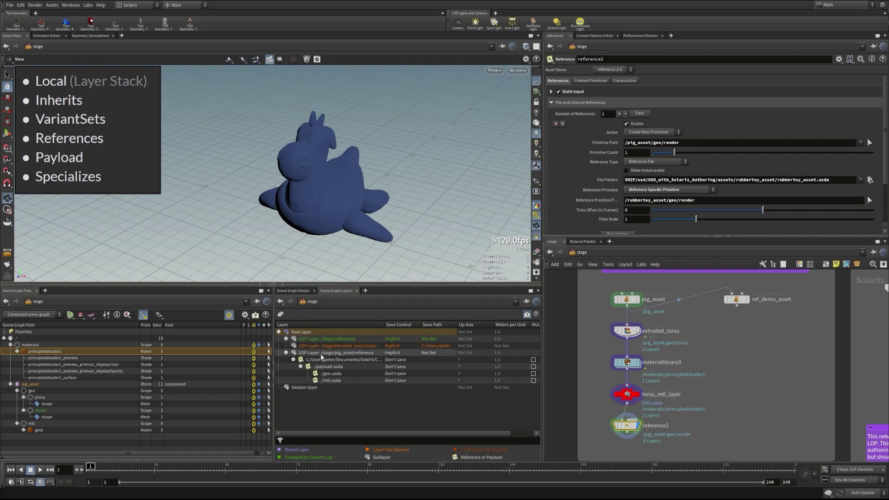
left_click(286, 339)
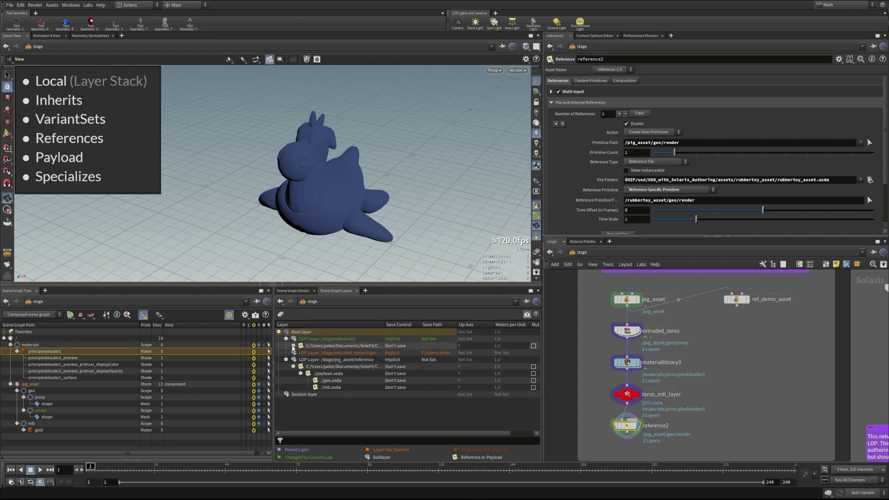
left_click(294, 346)
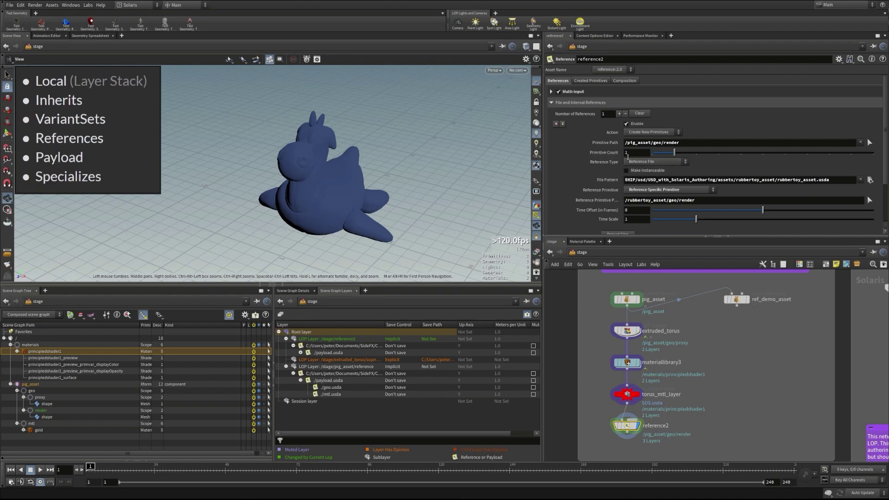
Set the reference2 node's Reference Type to Payload File, inspect the resulting render geometry and save the scene
left_click(640, 162)
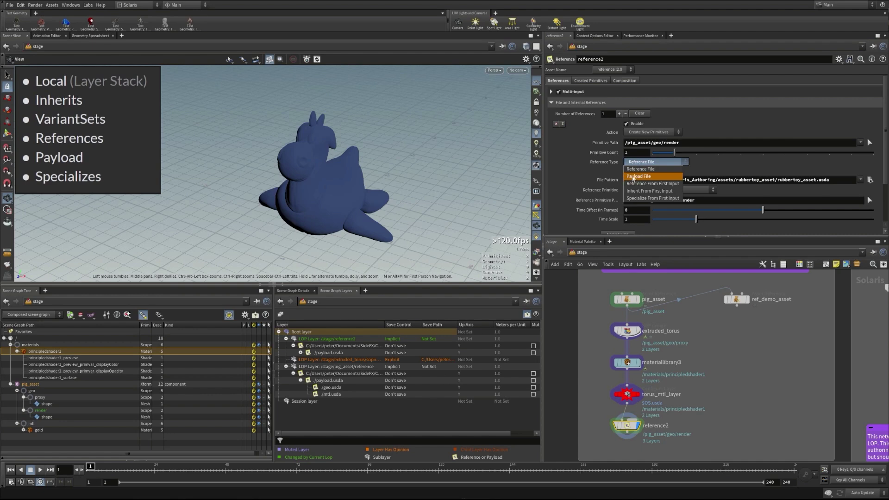
left_click(639, 176)
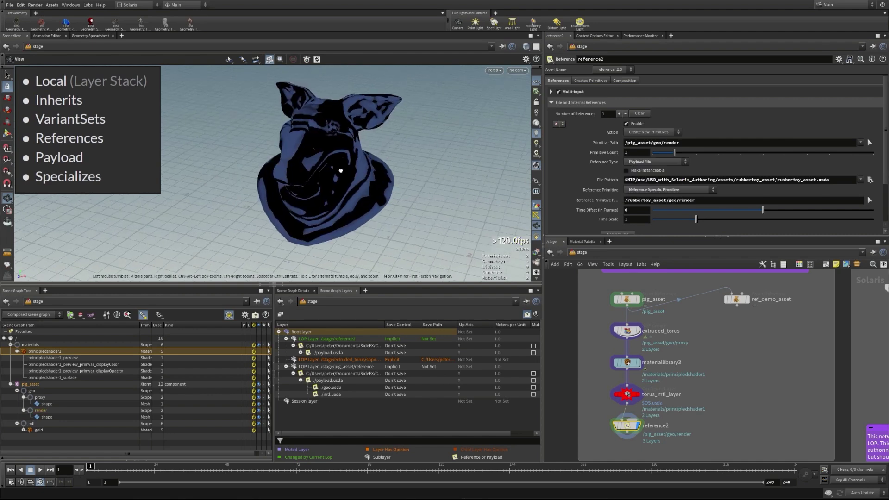
left_click_drag(341, 171, 356, 162)
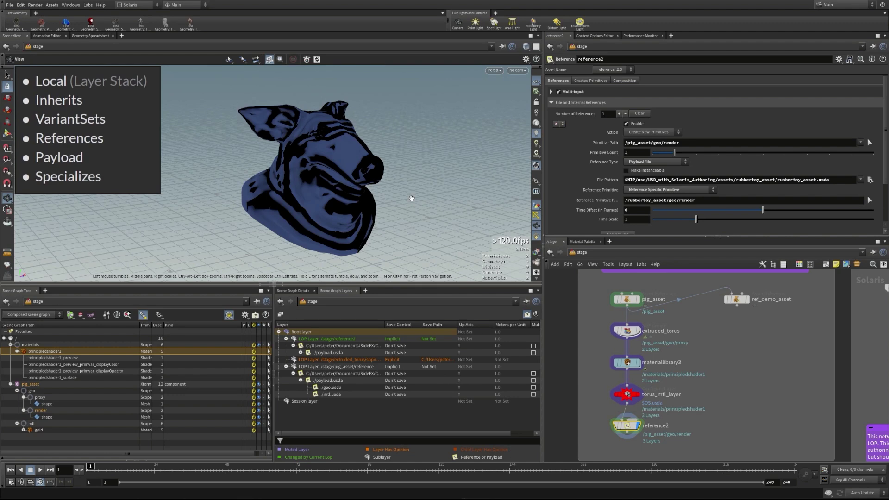
key("ctrl+s")
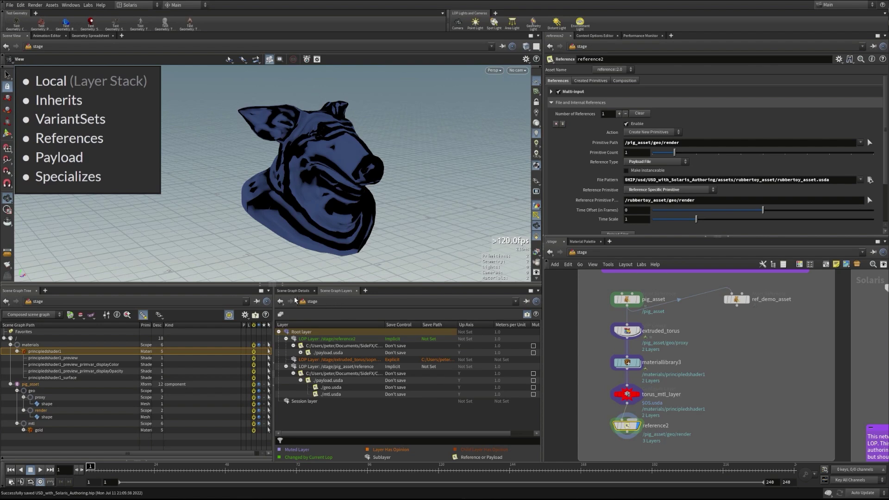
Examine the attributes of the shape under render in the scene graph details, comparing them with reference2 bypassed and active
left_click(293, 291)
left_click(46, 418)
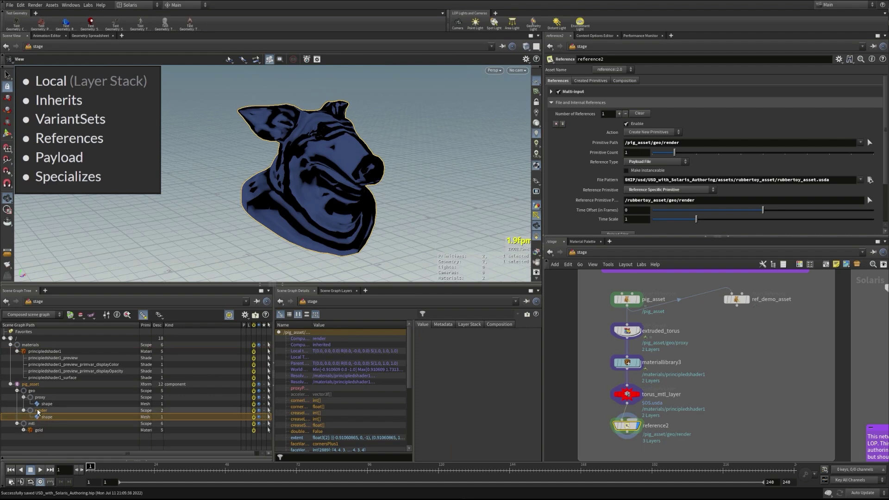
left_click_drag(408, 362, 407, 407)
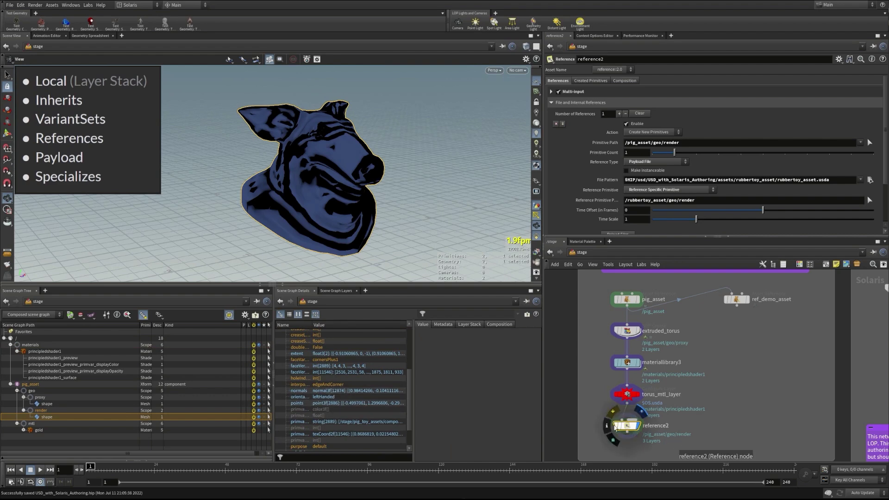
left_click(616, 427)
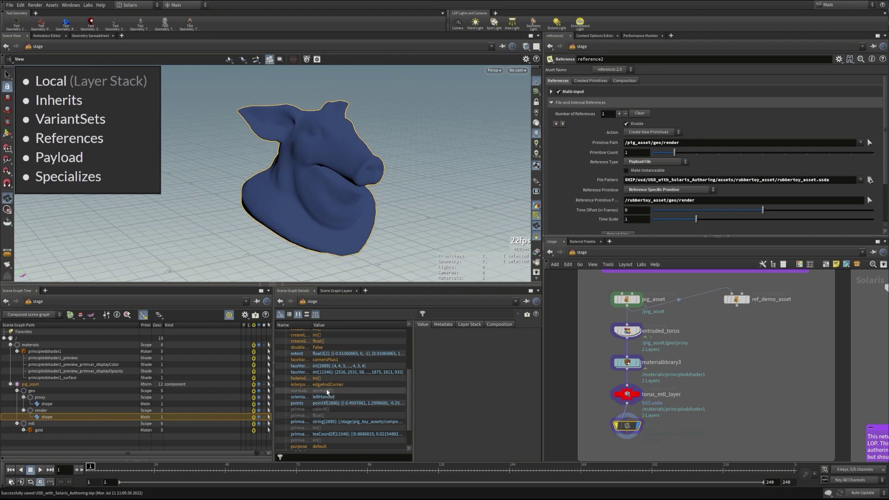
left_click(618, 427)
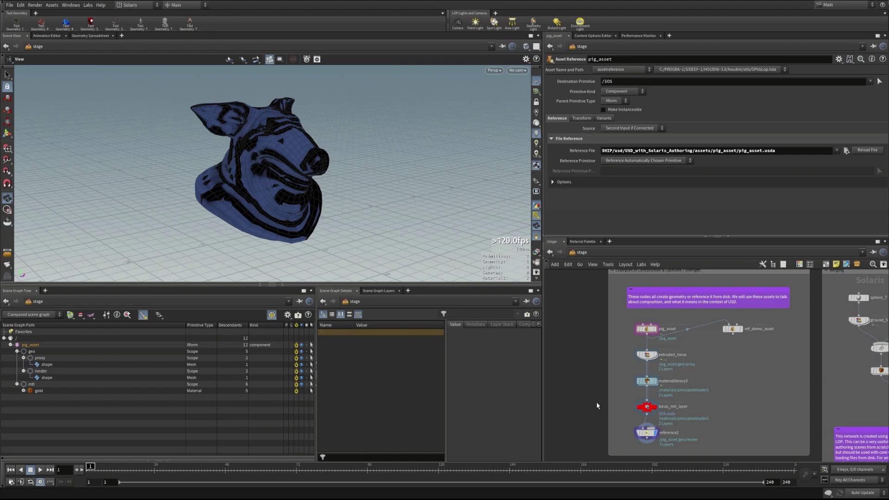
Lay out the node chain from extruded_torus to reference2 more tightly, leaving a gap below pig_asset
left_click_drag(628, 354, 660, 420)
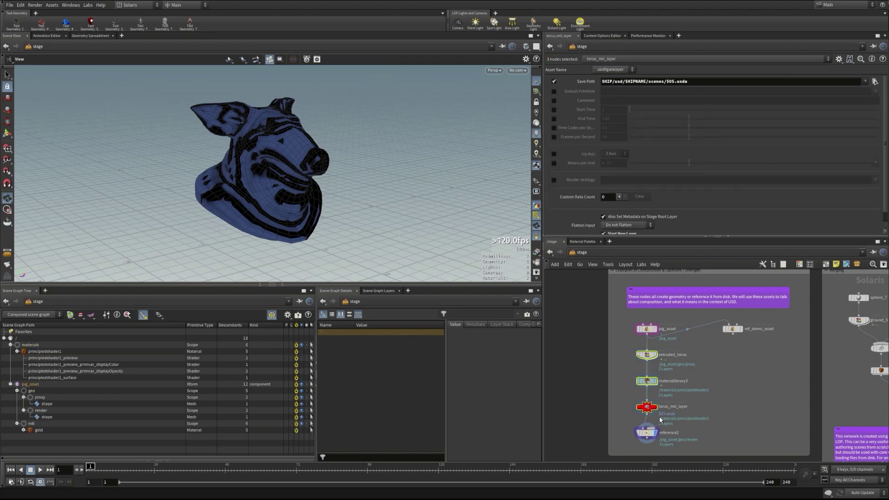
left_click_drag(629, 348, 673, 442)
key("l")
left_click(623, 345)
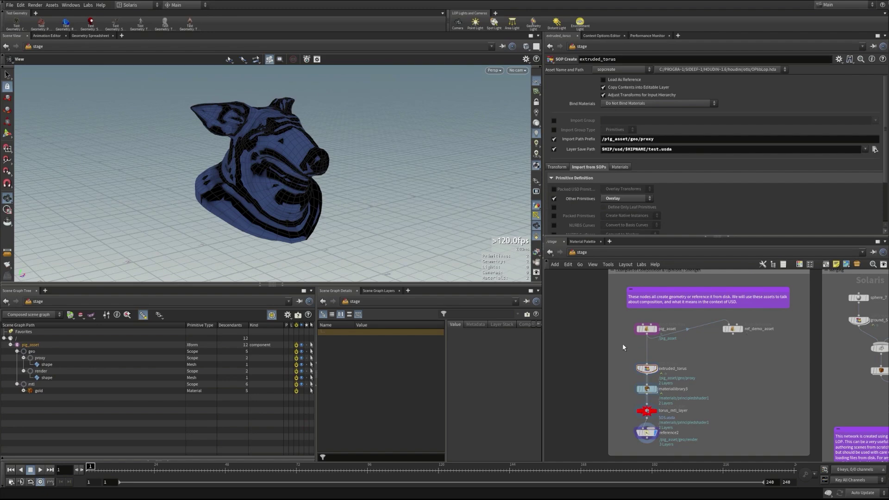
Insert a SOP Modify node between pig_asset and extruded_torus
key("Tab")
type("edit")
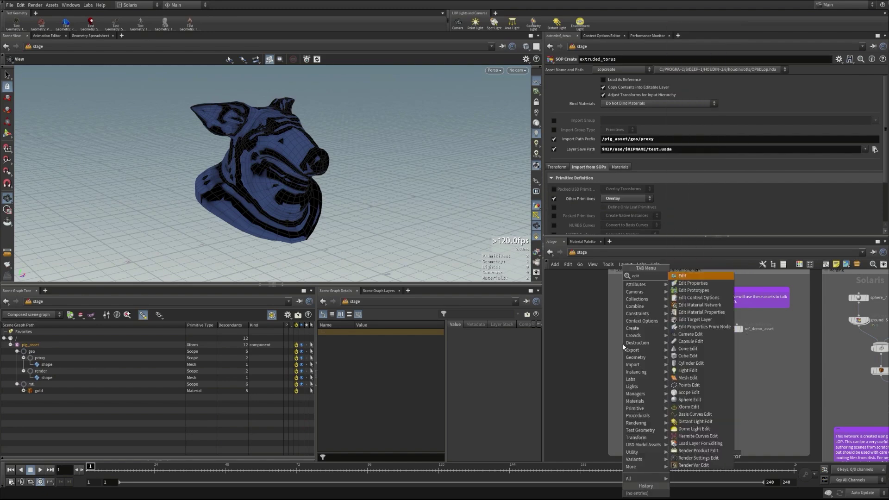
key("BackSpace")
key("BackSpace")
key("BackSpace")
key("BackSpace")
type("sop")
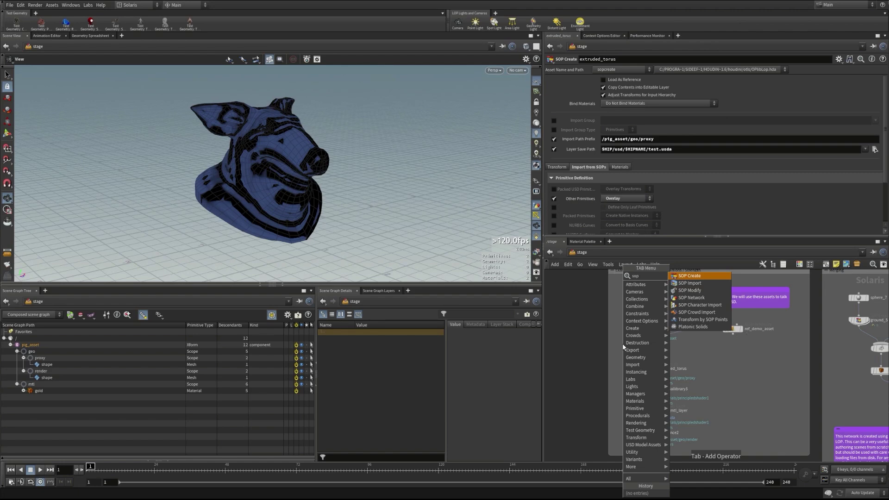
key("Down")
key("Down")
key("Return")
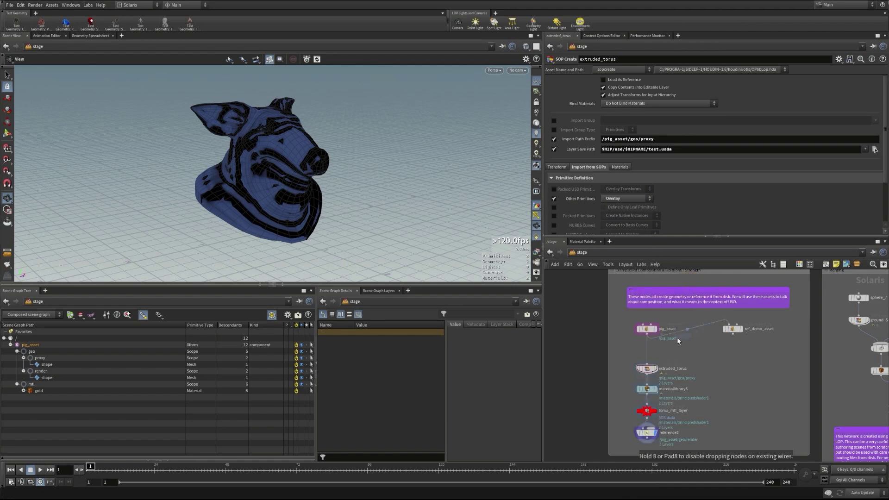
left_click(661, 353)
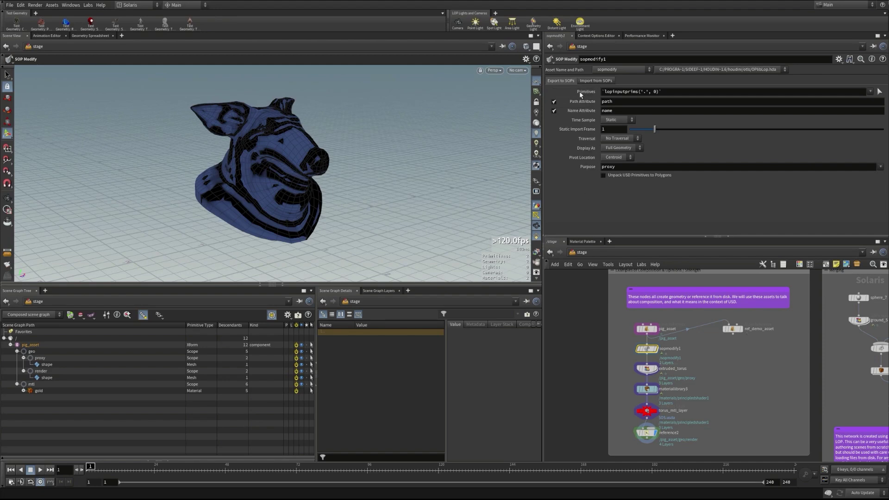
Configure the SOP Modify with purpose render, USD primitives unpacked to polygons, and /pig_asset/geo/render as its primitives
double_click(622, 168)
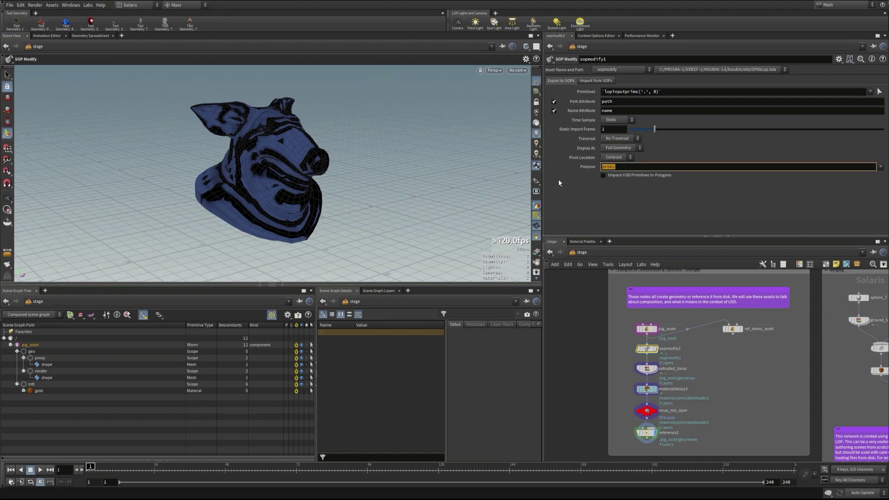
key("BackSpace")
left_click(881, 167)
left_click(884, 183)
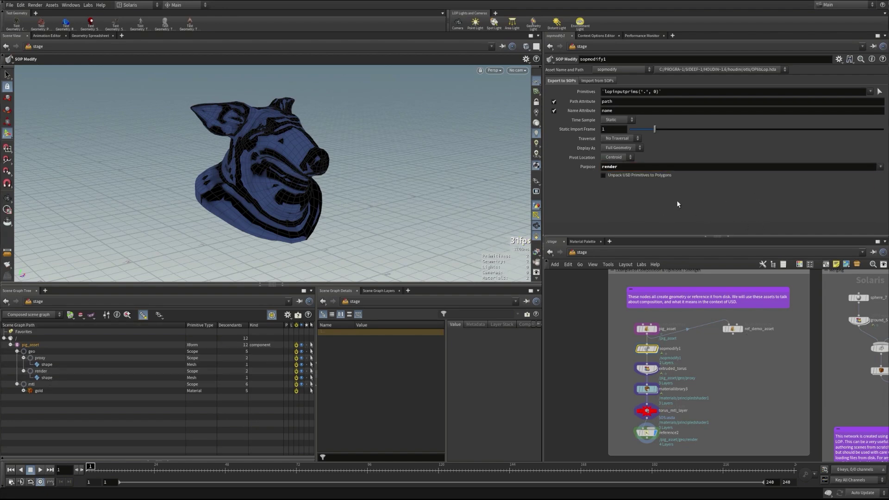
left_click(604, 176)
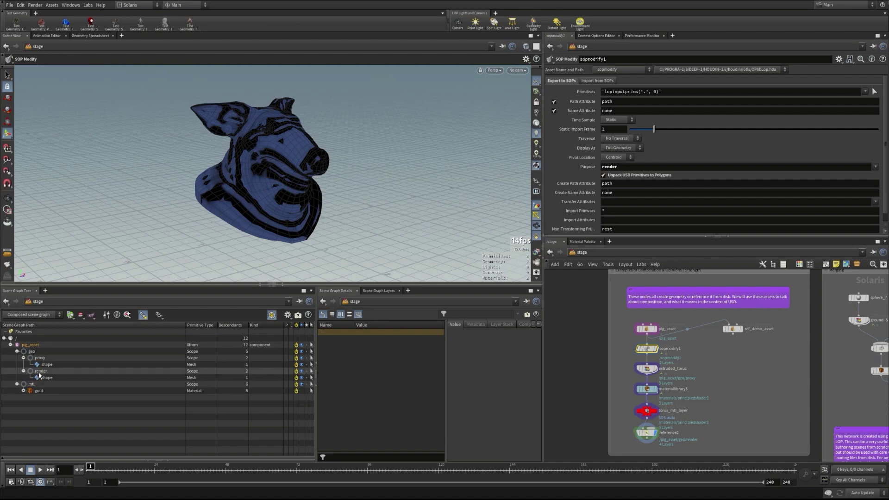
left_click_drag(40, 373, 666, 94)
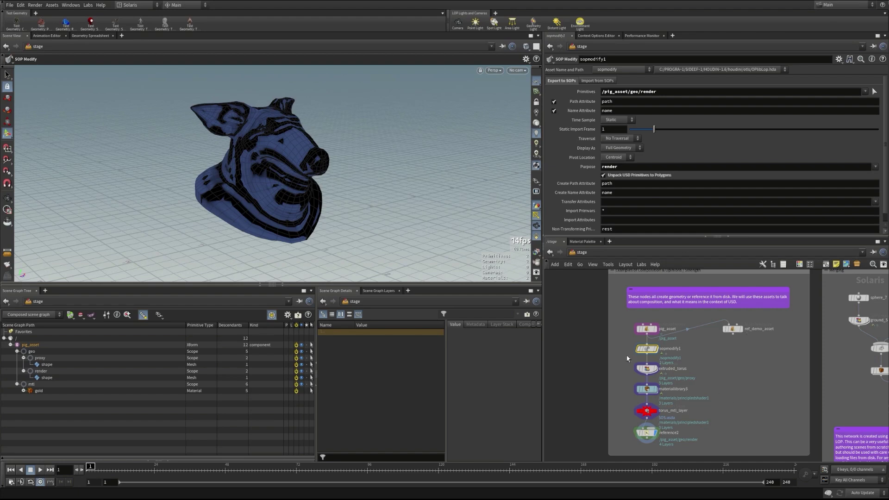
Open the SOP Modify's internal network, inspect the imported pig and review the geometry information of Sub-Network Input #1
double_click(649, 350)
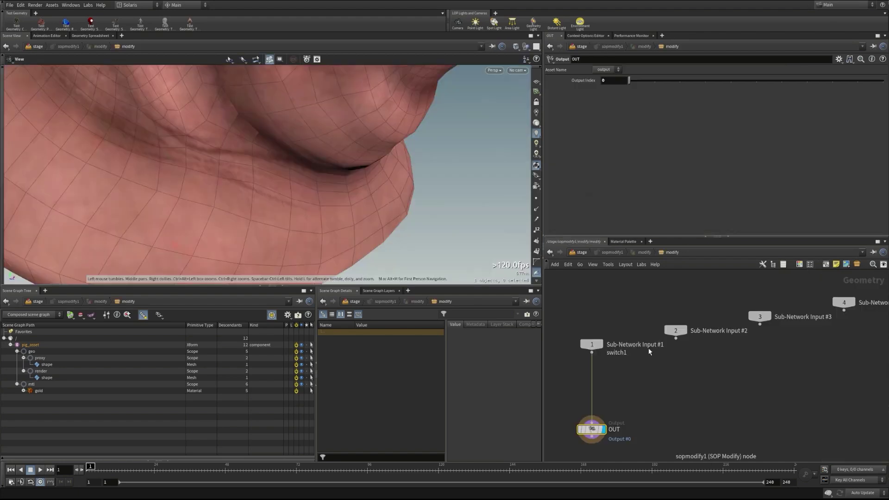
left_click_drag(359, 119, 250, 191)
key("g")
mouse_move(310, 174)
left_mouse_down()
mouse_move(369, 163)
mouse_move(310, 183)
left_mouse_up()
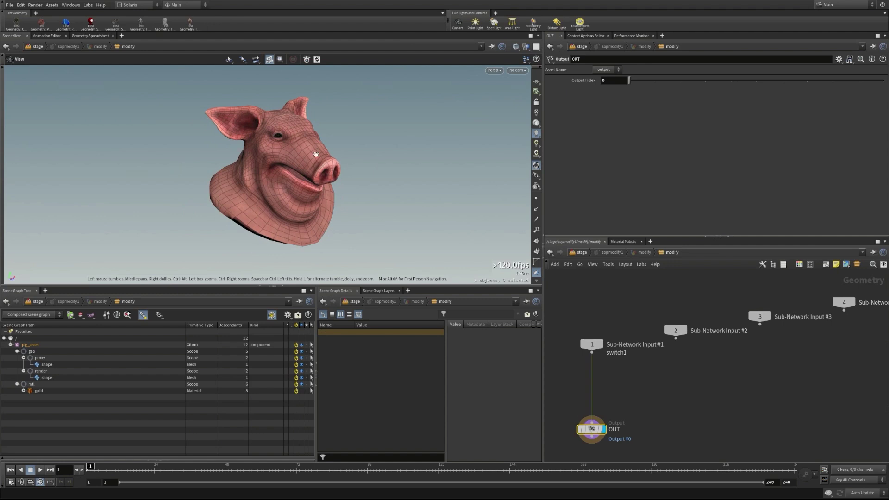
middle_click_drag(595, 349, 628, 351)
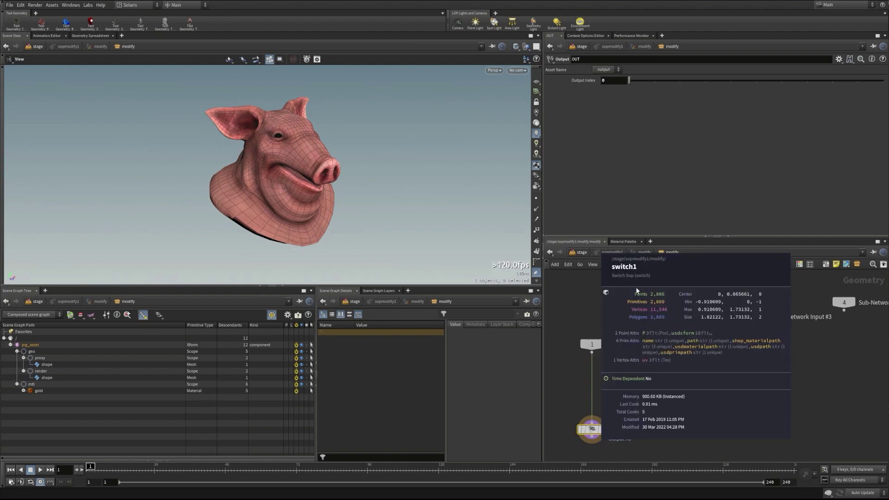
middle_click_drag(632, 327, 622, 304)
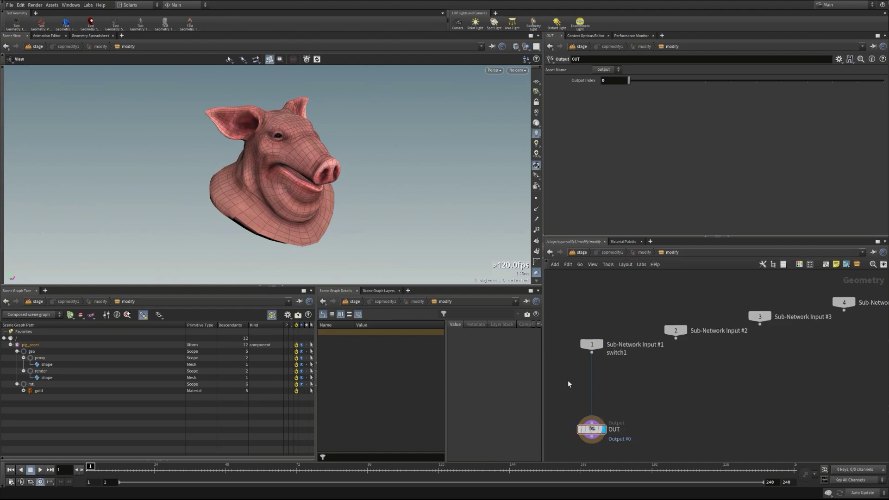
Insert a Normal node between Sub-Network Input #1 and OUT, and return to the stage network
key("Tab")
type("normal")
key("Return")
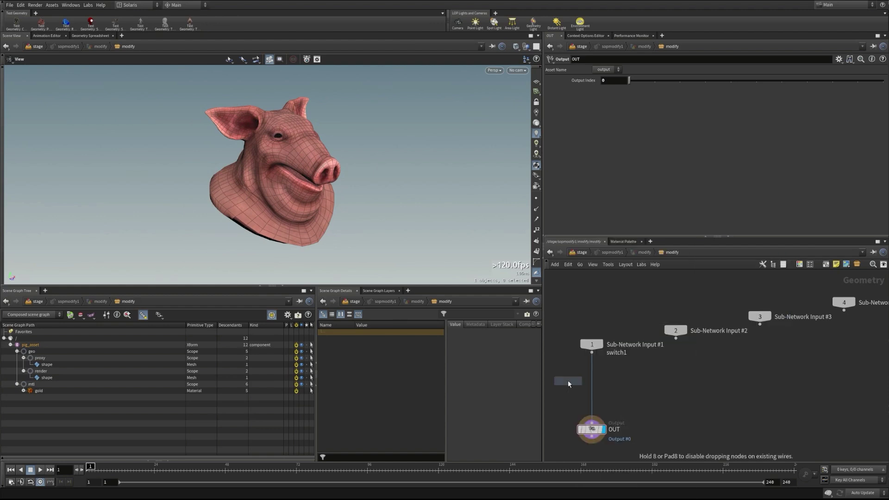
left_click(591, 391)
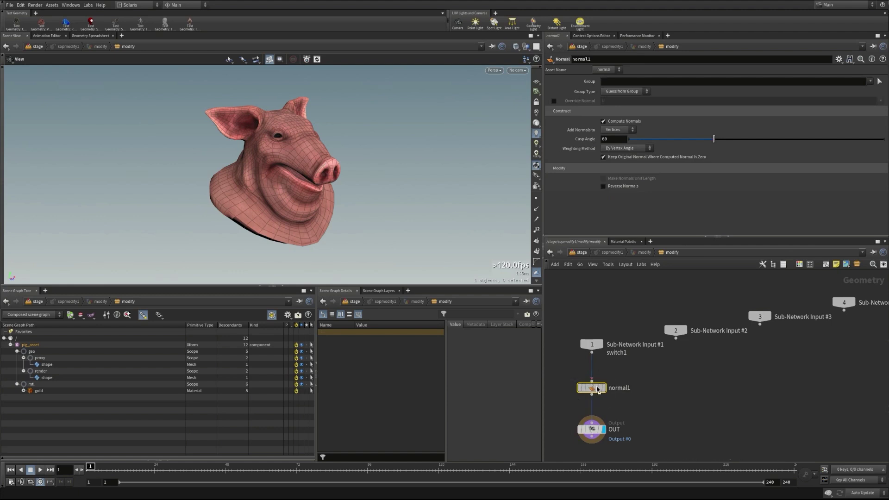
left_click_drag(595, 388, 596, 390)
left_click(678, 419)
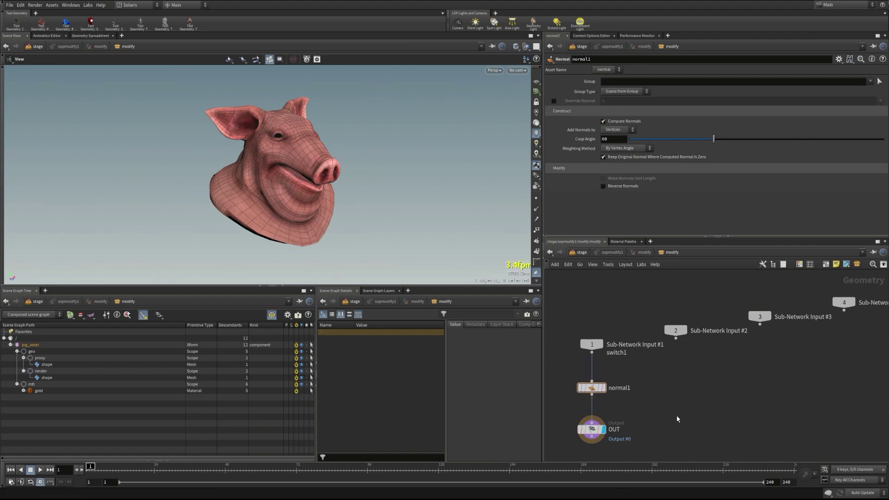
key("u")
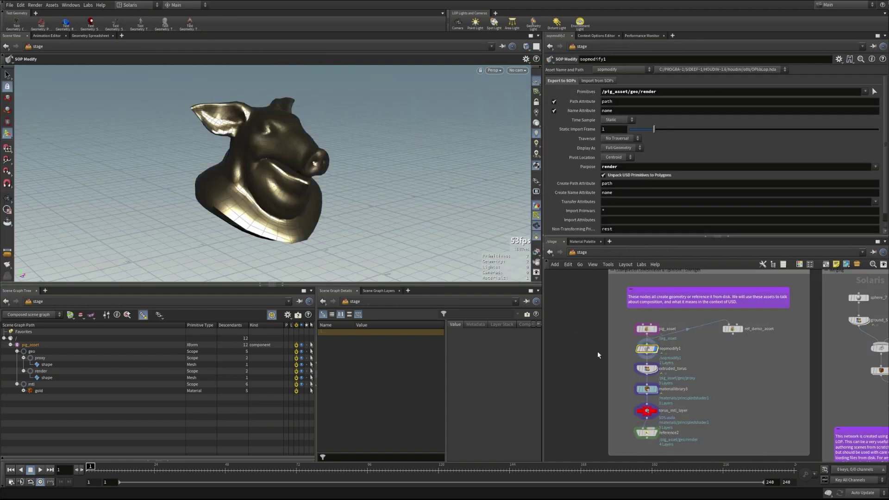
Select the shape primitive under /pig_asset/geo/render and view the reference2 result with Smooth Shaded display
left_click(46, 378)
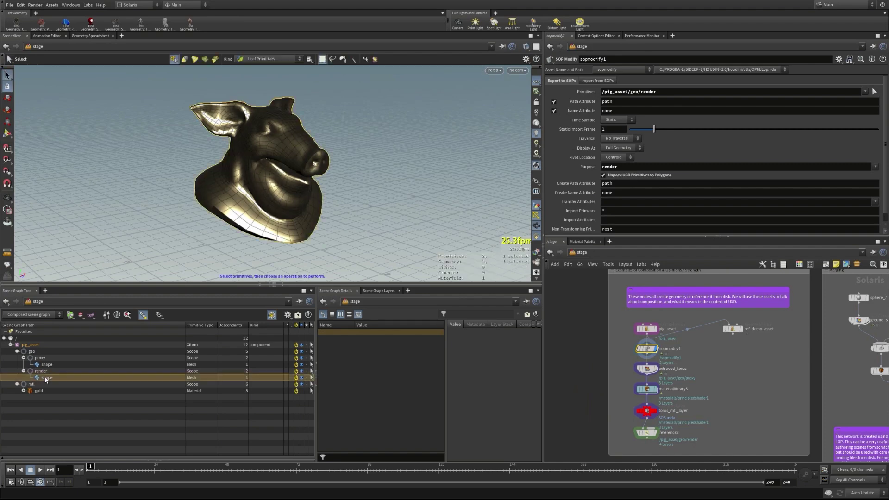
scroll(359, 394, "down", 6)
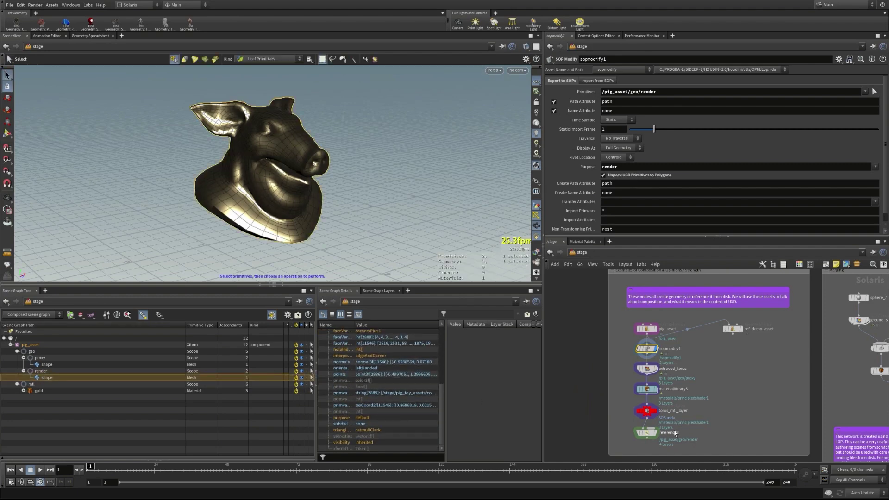
left_click(655, 433)
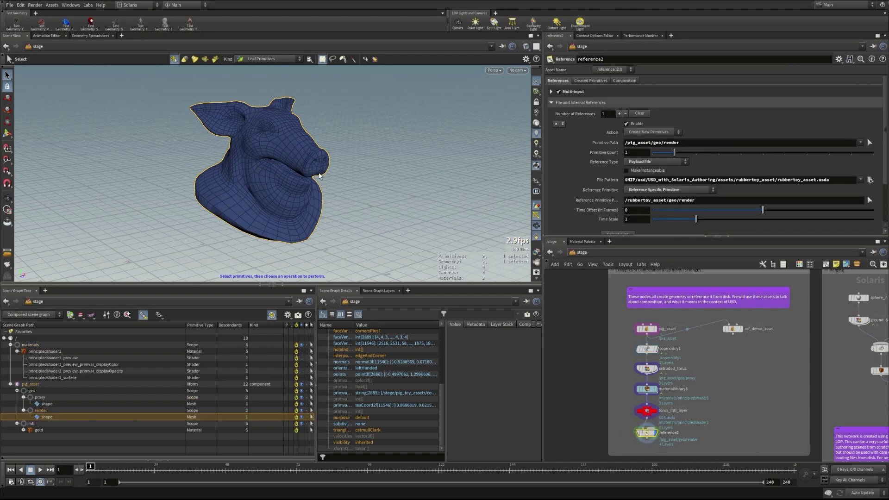
left_click(527, 46)
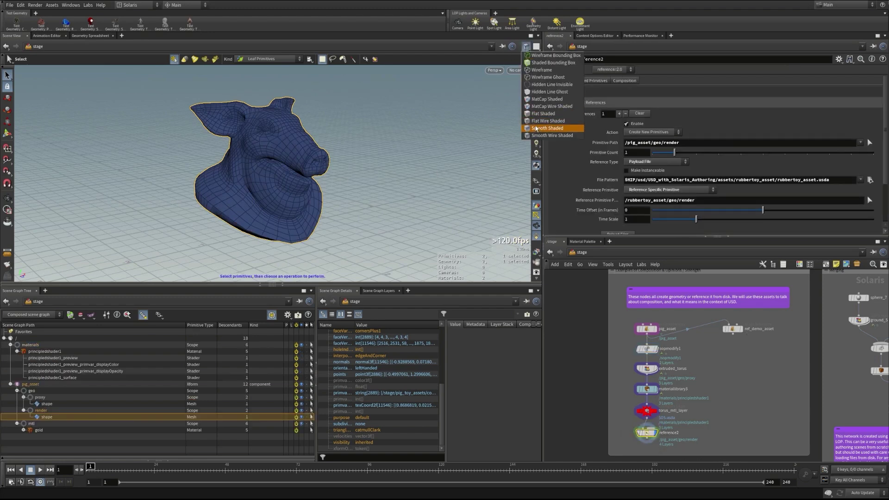
left_click(535, 129)
key("Escape")
mouse_move(271, 167)
left_mouse_down()
mouse_move(272, 151)
mouse_move(254, 176)
mouse_move(347, 133)
mouse_move(284, 173)
left_mouse_up()
key("s")
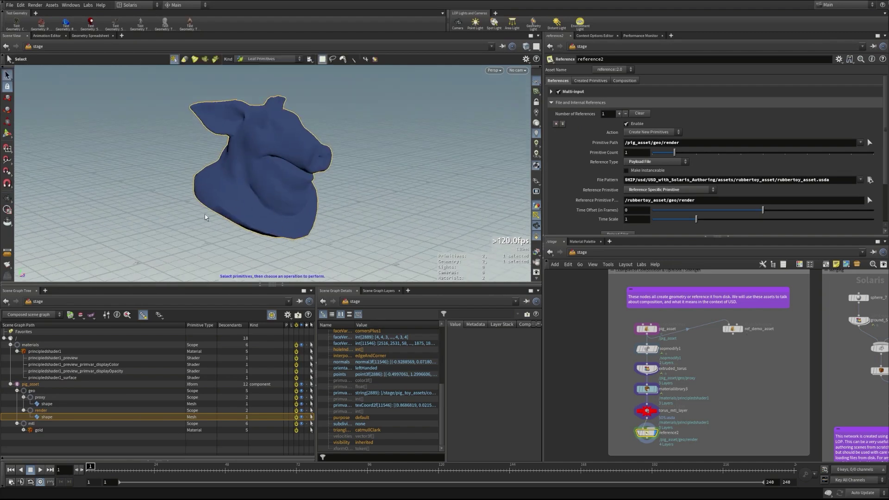
Examine the normals attribute values of the render shape and compare them with the shading on the pig model
left_click(361, 368)
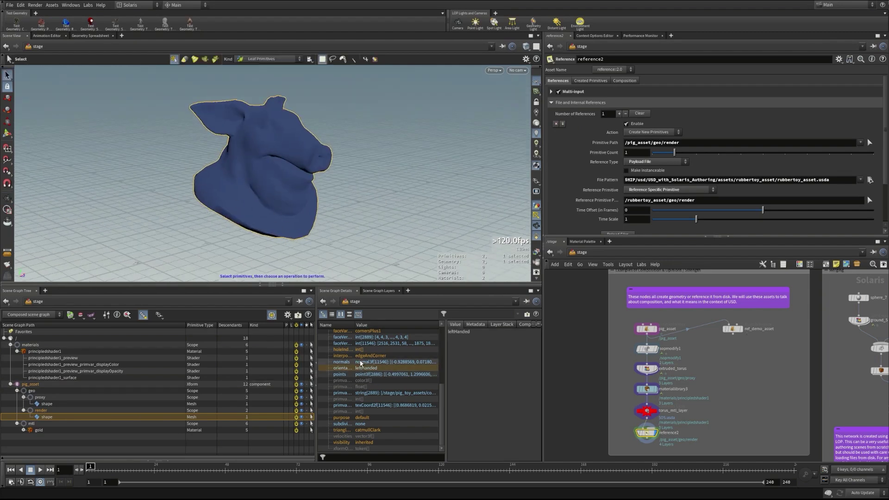
left_click(362, 362)
key("Escape")
left_click_drag(230, 105, 273, 174)
key("s")
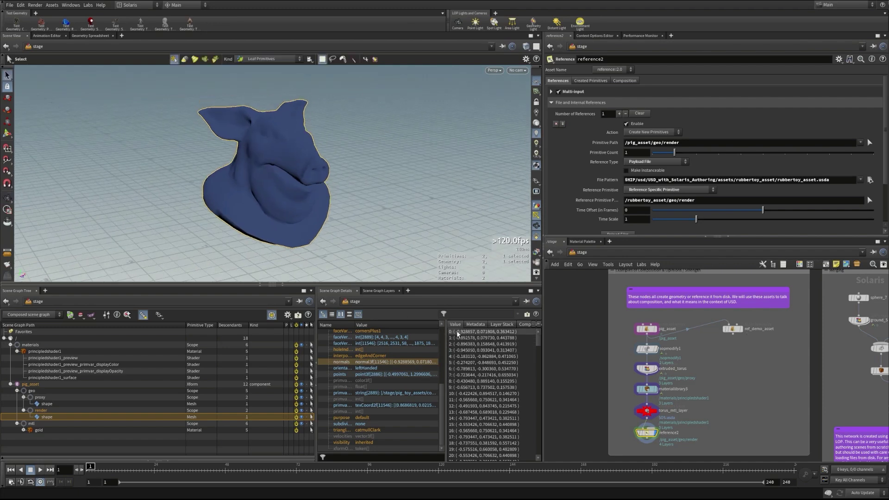
Recheck the Normal setup inside the SOP Modify and display the reference2 result at stage level
double_click(650, 351)
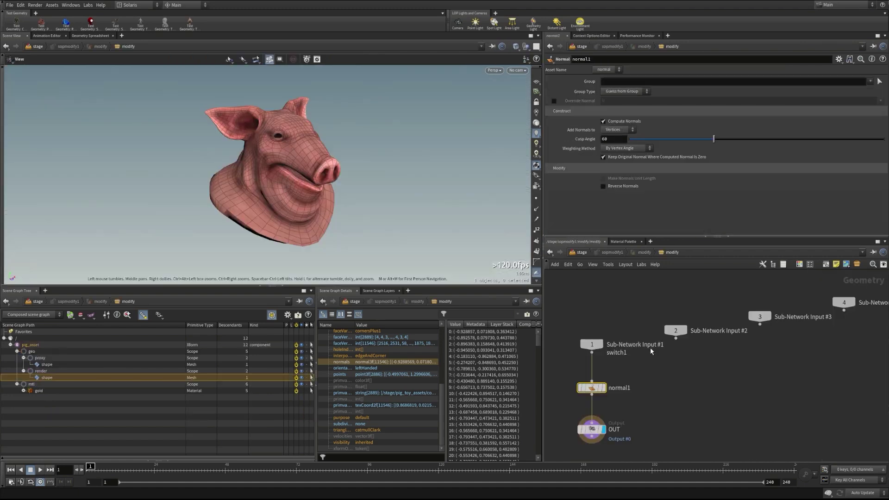
left_click(98, 37)
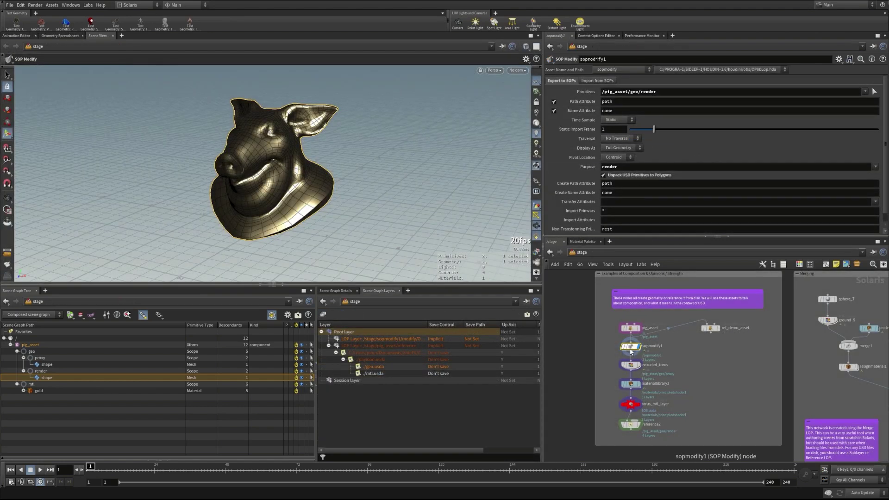
left_click(637, 425)
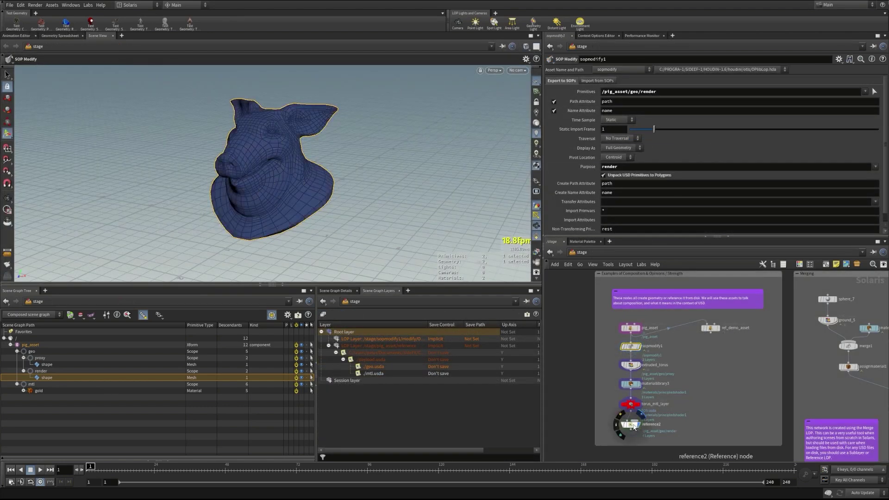
Set reference2's reference type to Reference File and view the resulting model from another angle
left_click(634, 425)
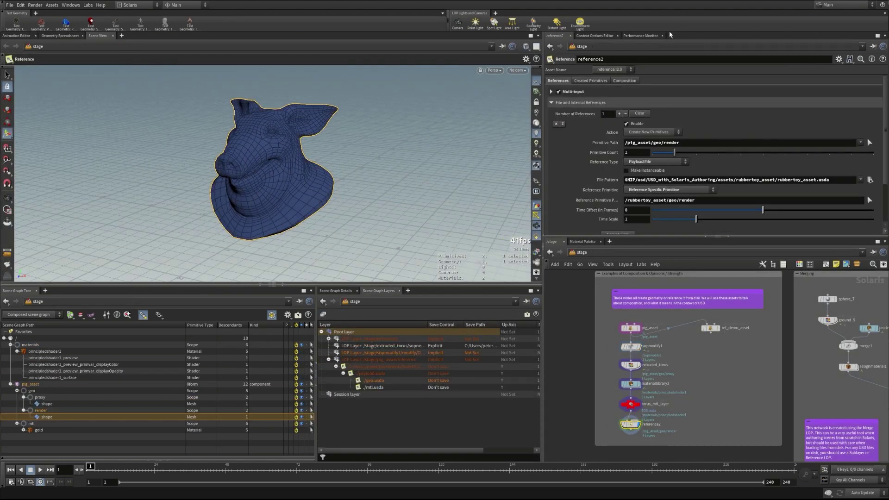
left_click(643, 166)
left_click(635, 167)
left_click_drag(268, 154, 241, 183, "alt")
key("Escape")
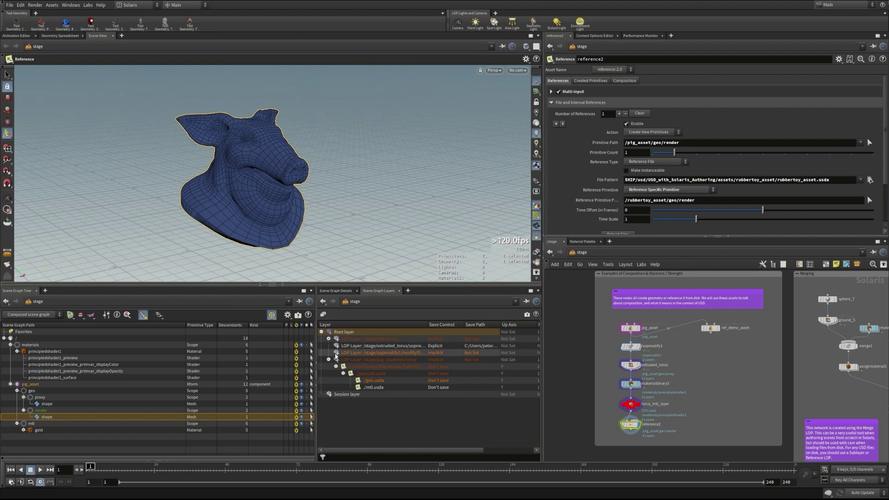
Compare the scene graph layers at sopmodify1 with those at reference2
left_click(638, 346)
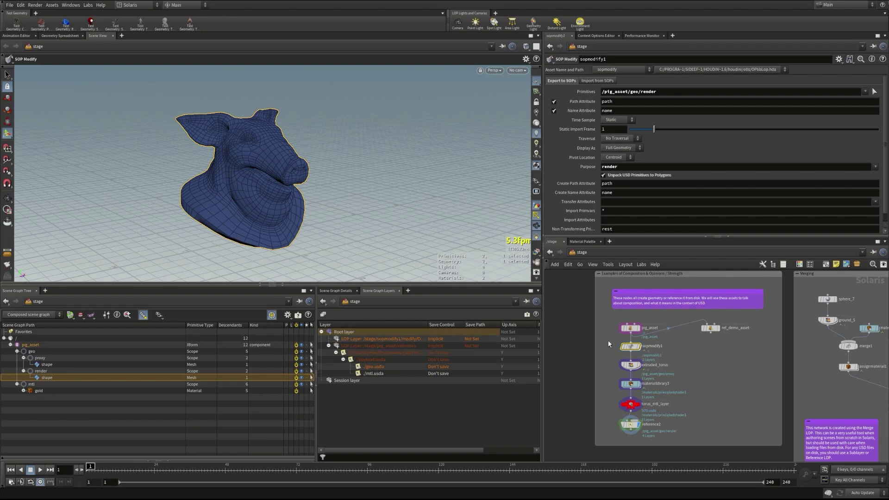
left_click(632, 425)
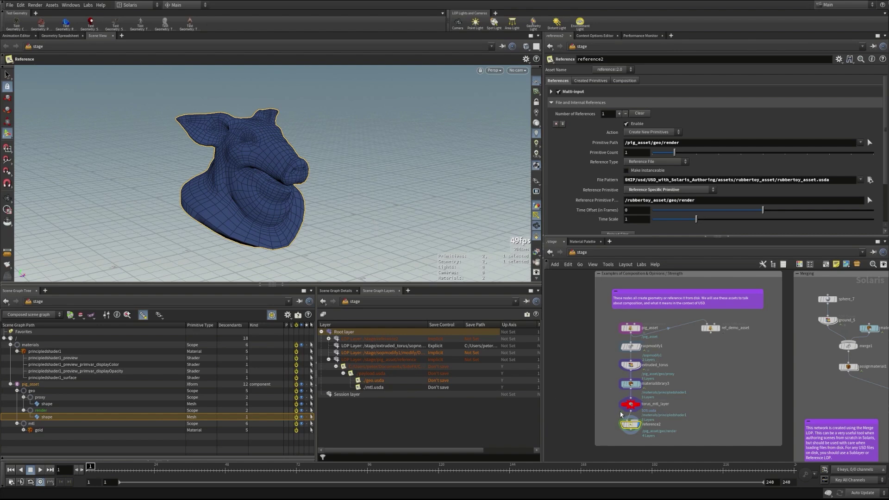
mouse_move(628, 430)
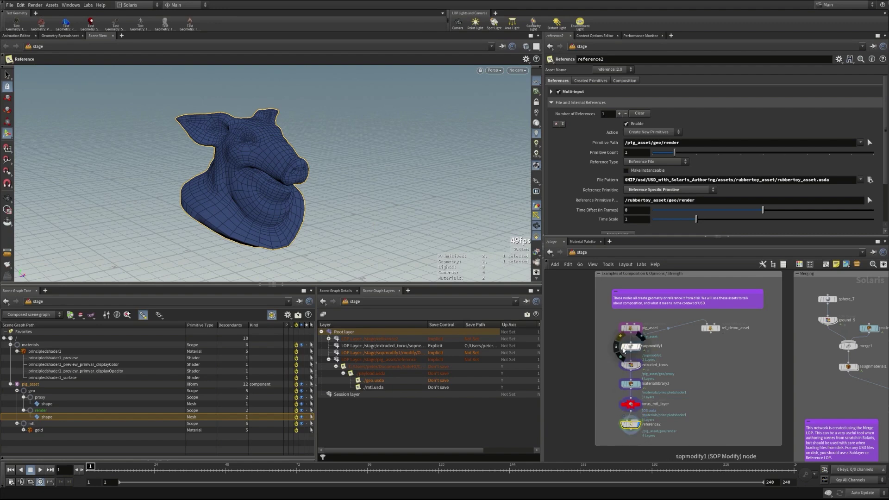
Bypass the sopmodify1 node and inspect the referenced rubber toy from the other side
left_click(639, 356)
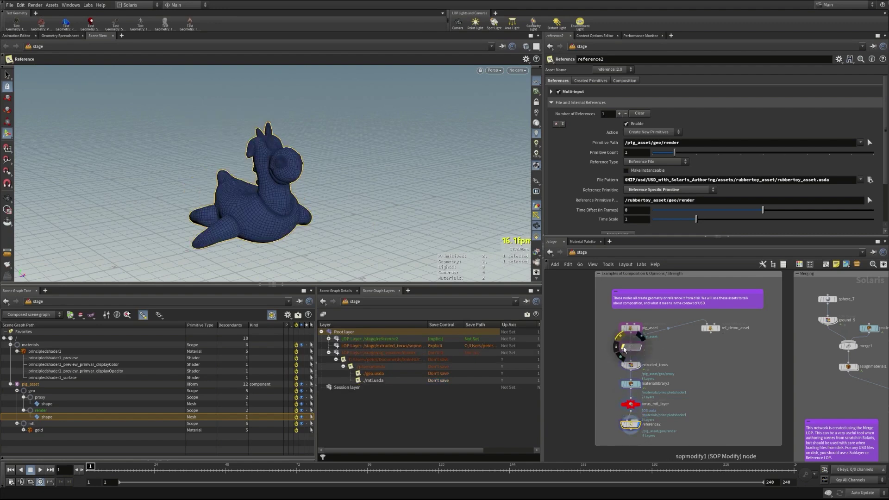
left_click_drag(276, 181, 190, 194)
left_click_drag(304, 209, 267, 142)
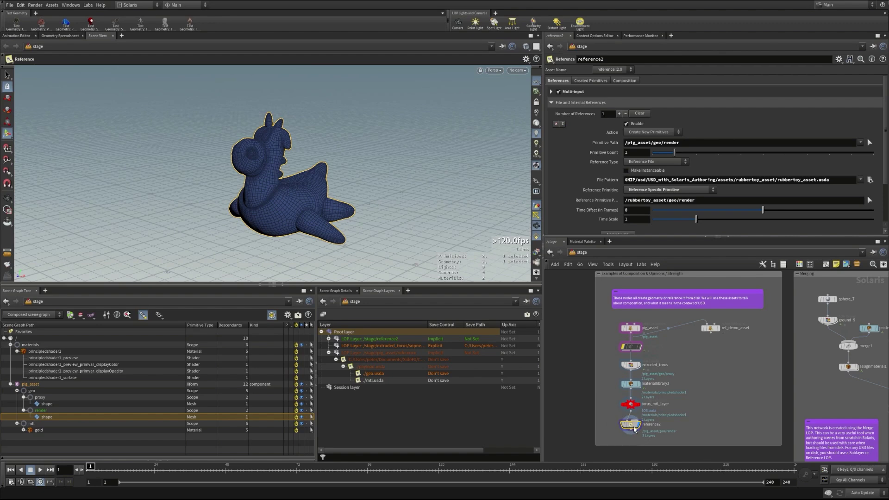
mouse_move(634, 430)
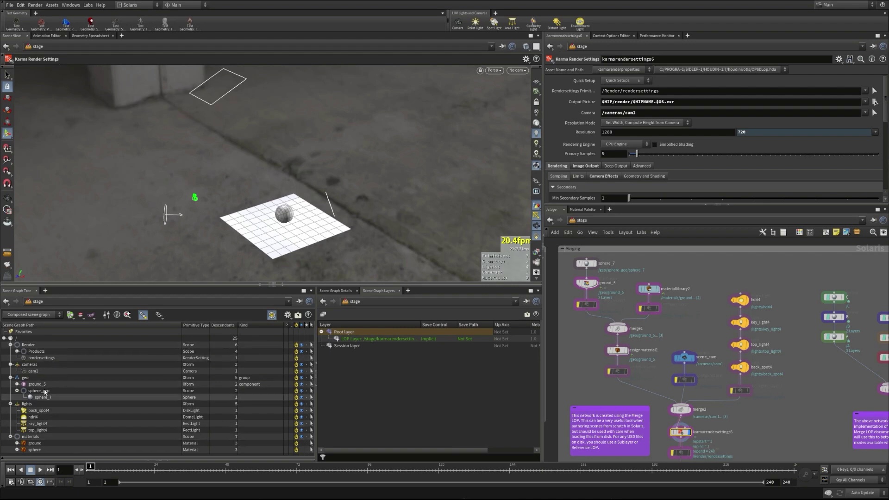
Collapse the sphere_geo branch in the scene graph and examine the Merging network around karmarendersettings6
left_click(17, 390)
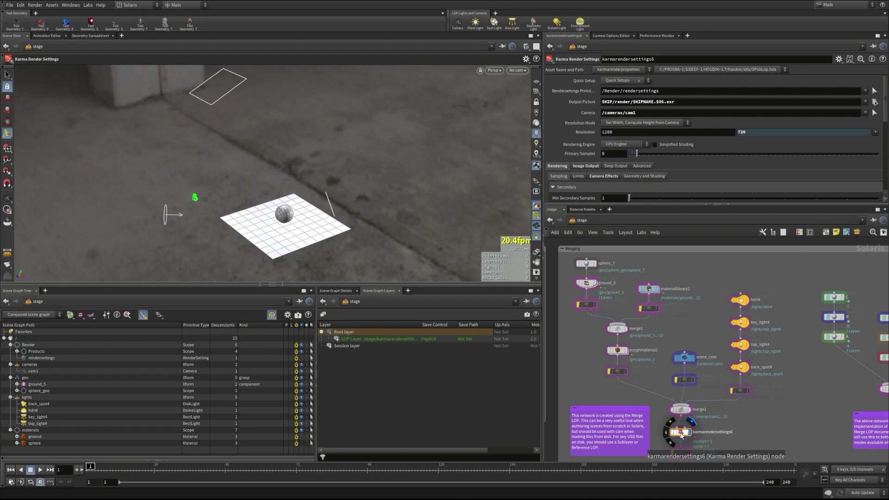
middle_click(681, 436)
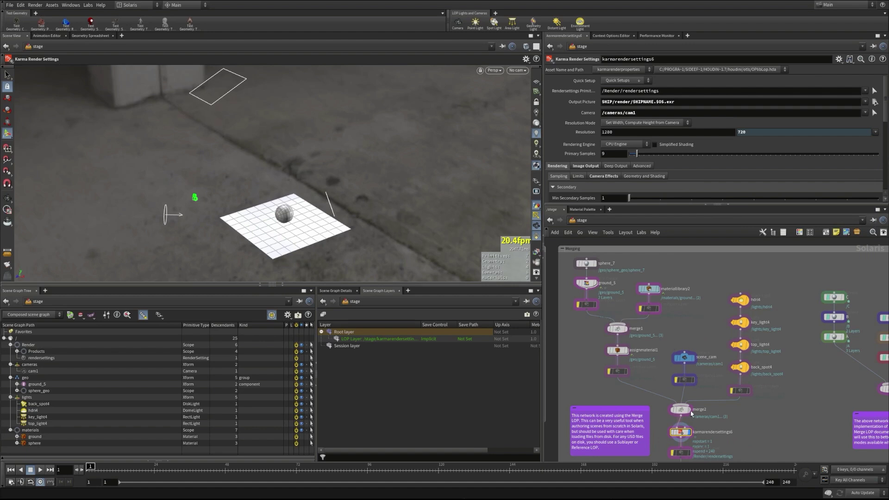
scroll(693, 419, "down", 2)
scroll(685, 453, "up", 2)
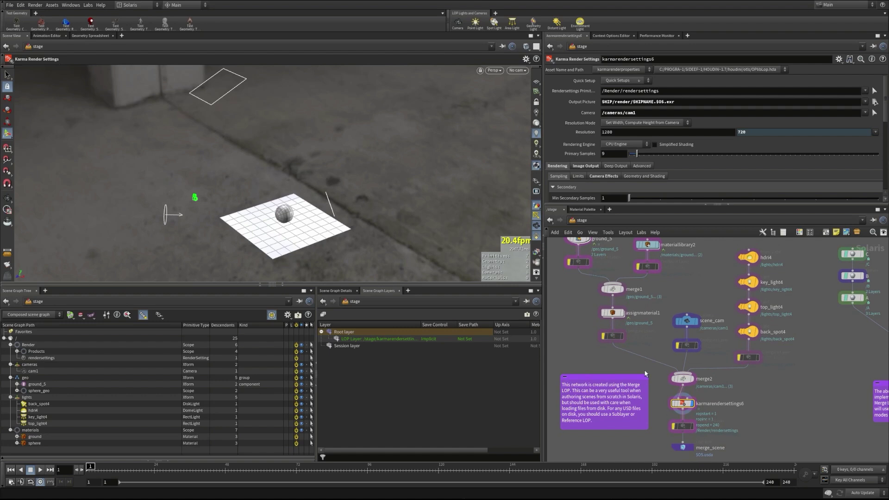
middle_click_drag(602, 349, 616, 389)
Display sphere_7, ground_5 and materiallibrary2 in turn to examine the layers feeding merge1
left_click(601, 258)
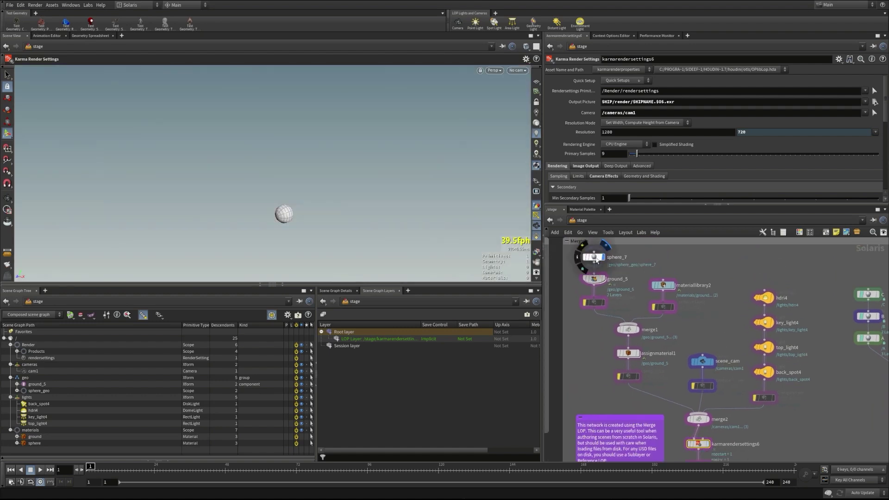
left_click(600, 280)
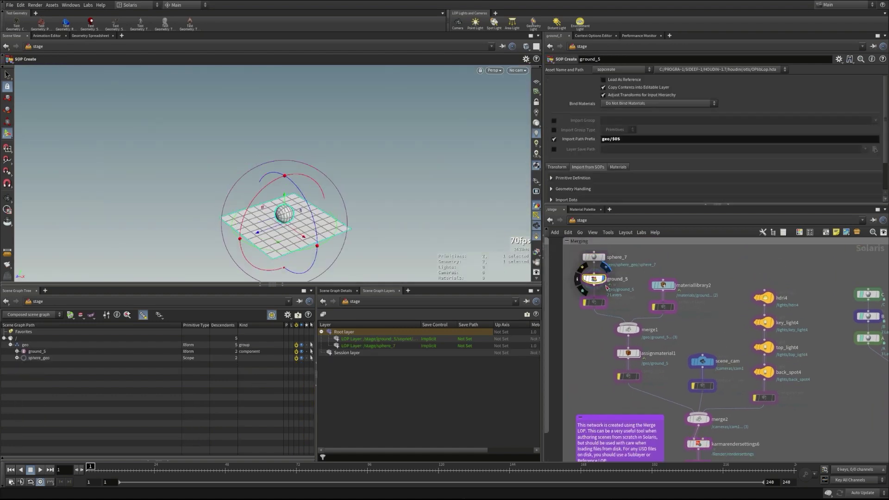
left_click(671, 285)
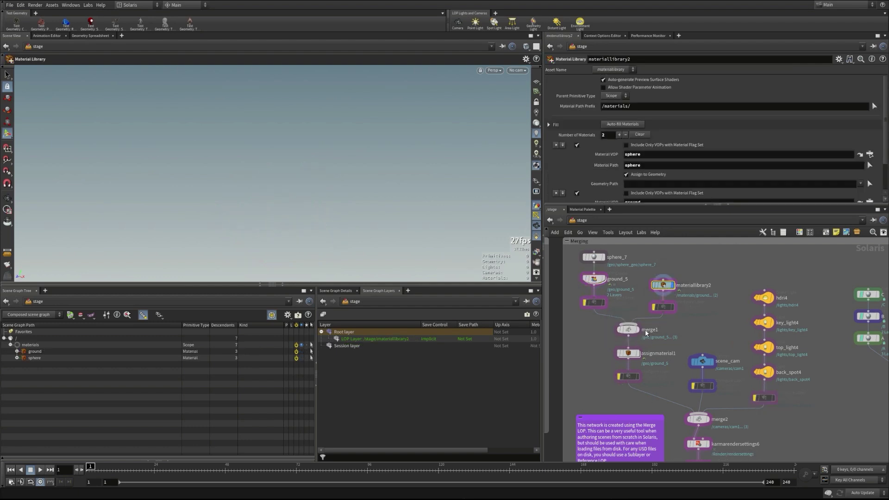
mouse_move(584, 303)
Display merge1, assignmaterial1 and merge2 in turn to examine how Simple Merge combines their layers
left_click(633, 331)
left_click(630, 330)
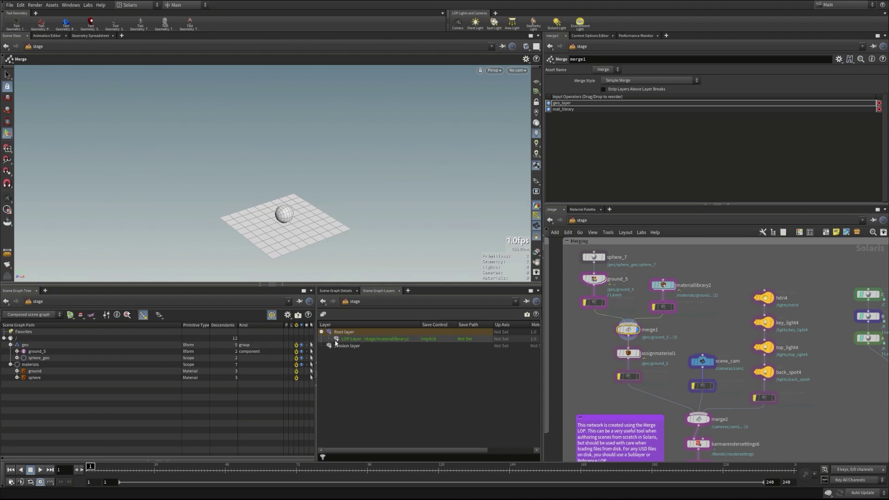
left_click(638, 355)
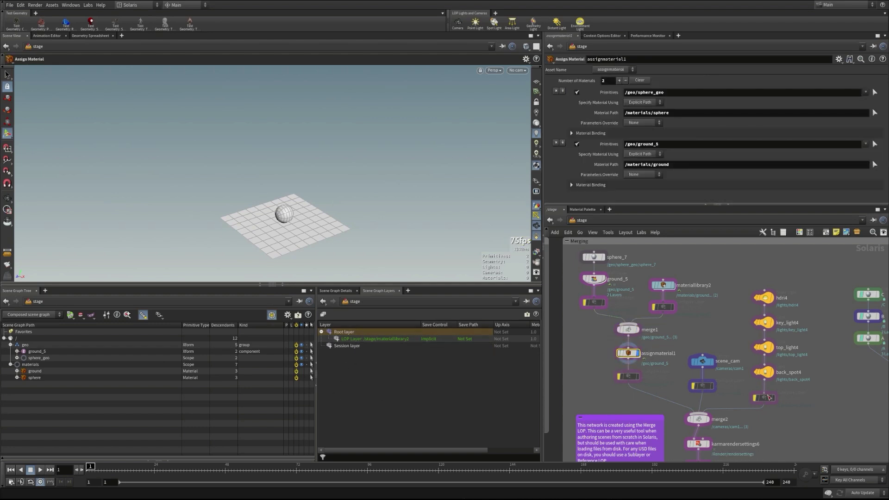
left_click(711, 419)
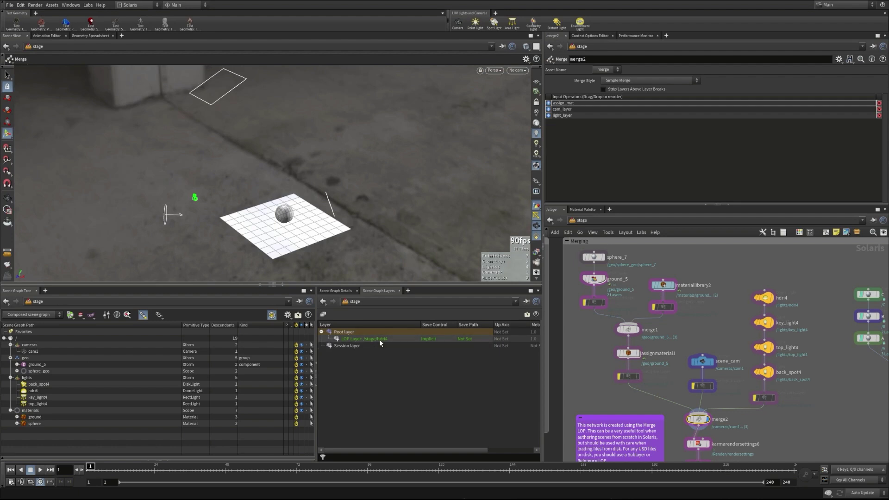
Examine the layers at karmarendersettings6 and its render_layer node, and bring the merge4 example network into view
middle_click_drag(750, 392, 747, 317)
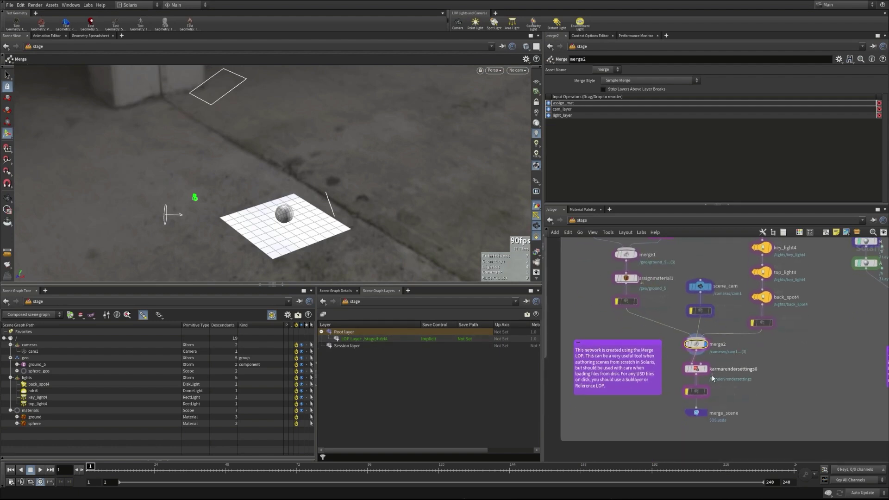
left_click(707, 371)
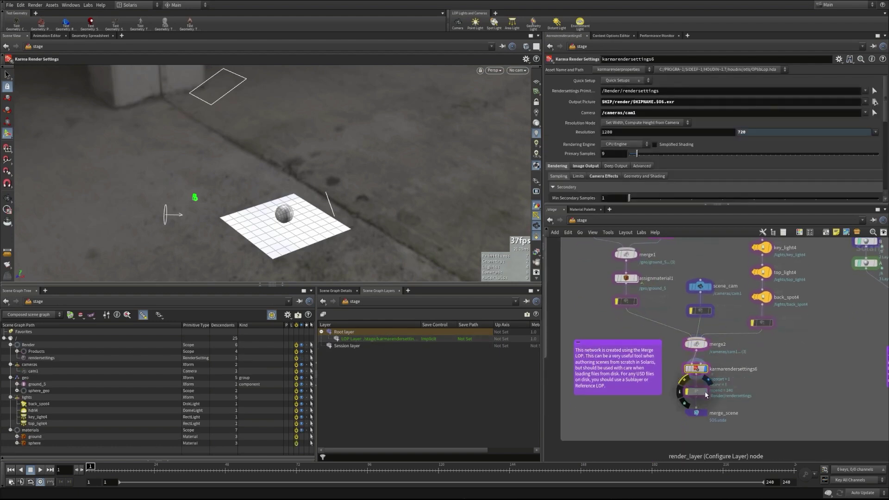
left_click(706, 393)
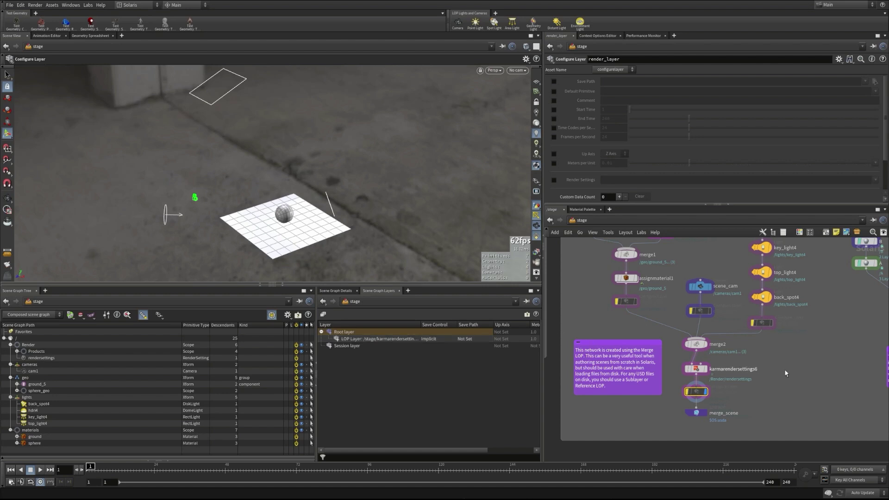
middle_click_drag(851, 380, 635, 451)
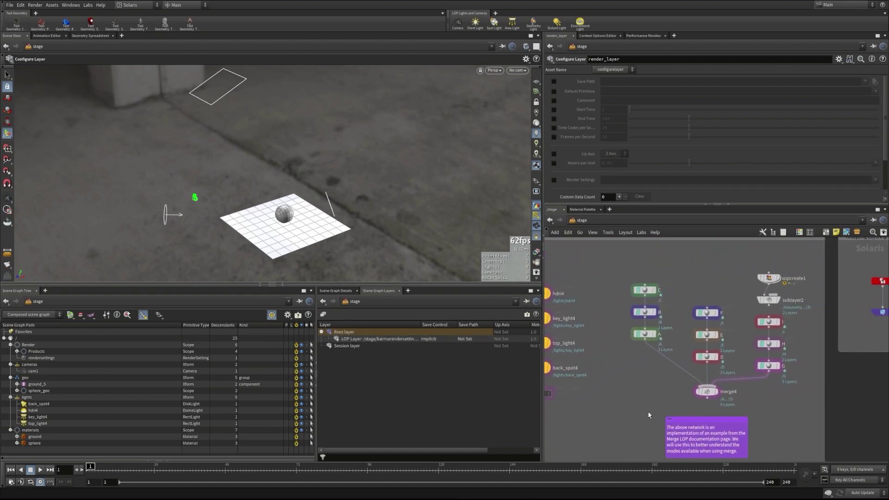
Save the scene file and bring up the Merge LOP help page at its Overview diagram of merge styles
middle_click_drag(649, 413, 645, 436)
scroll(645, 417, "up", 2)
key("ctrl+s")
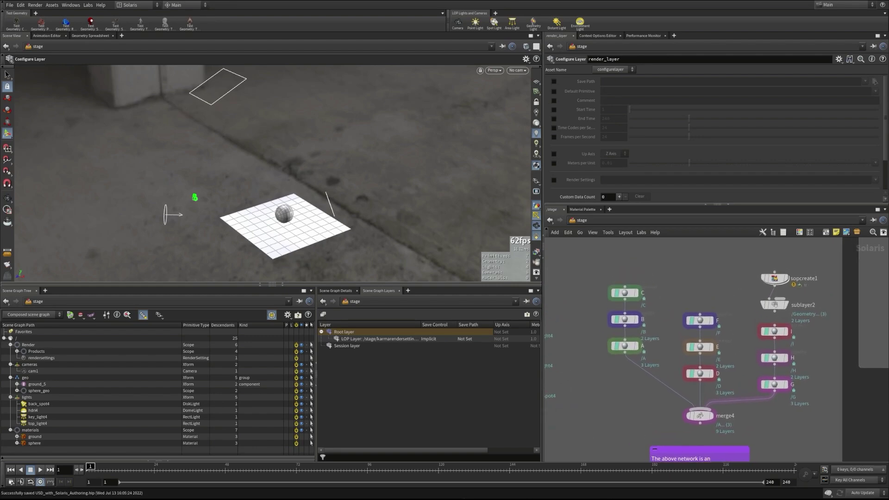
left_click(267, 482)
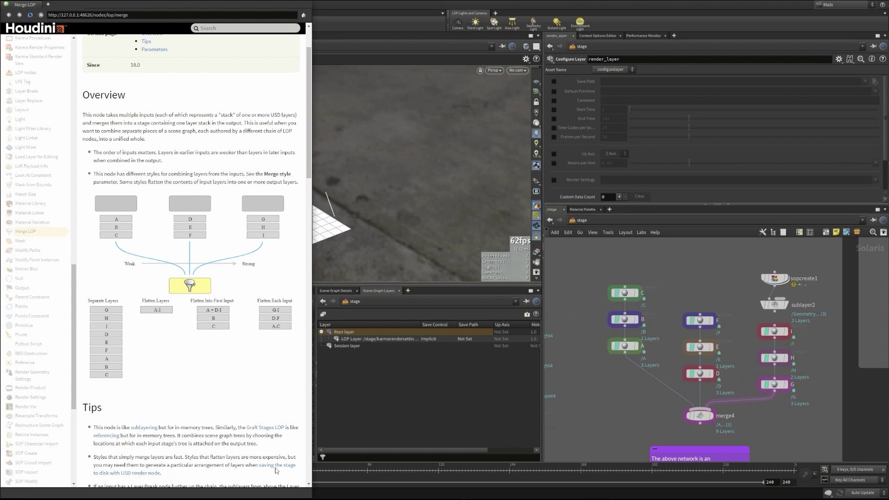
scroll(198, 239, "up", 2)
scroll(198, 236, "up", 1)
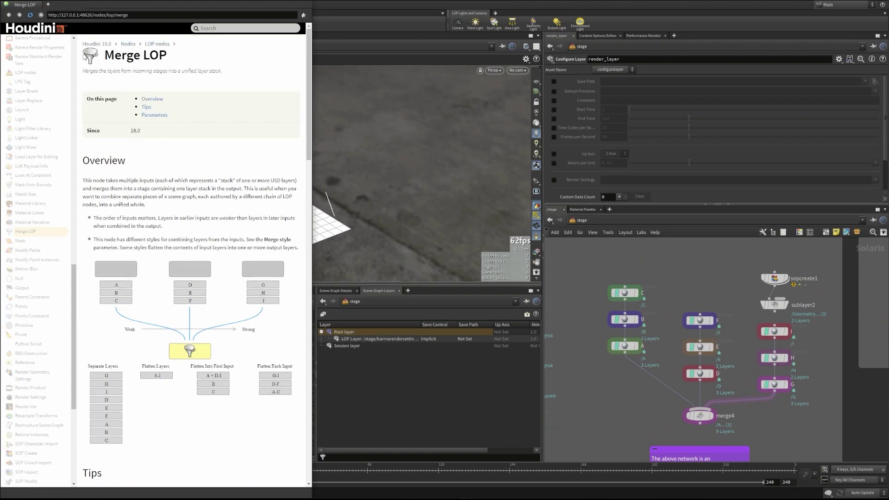
scroll(189, 215, "down", 3)
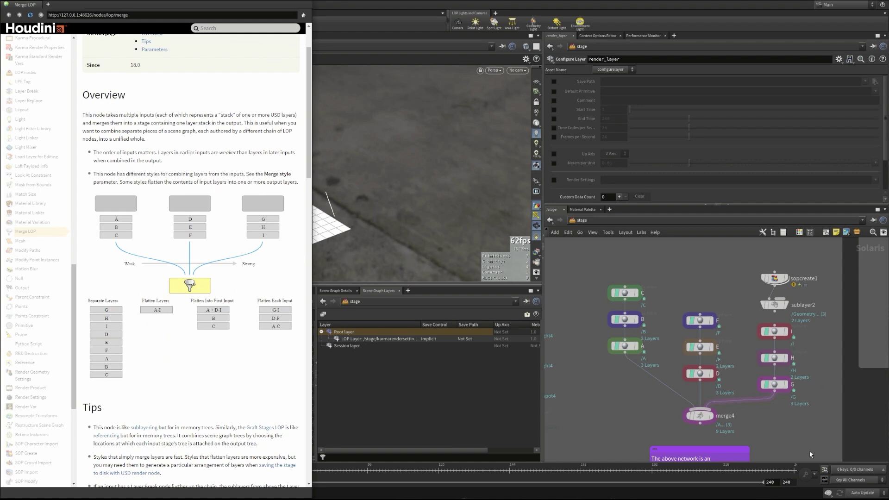
Display merge4 and examine its scene graph and layer stack alongside the Merge LOP help page
middle_click_drag(787, 437, 784, 427)
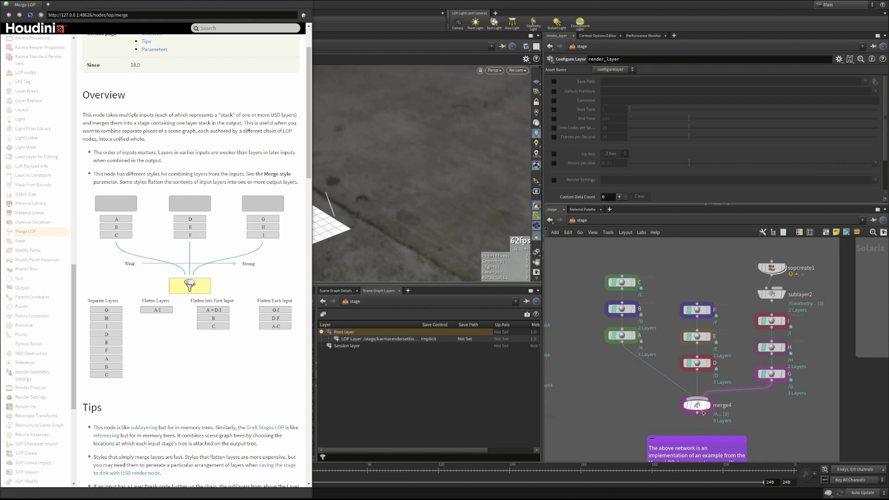
left_click(709, 405)
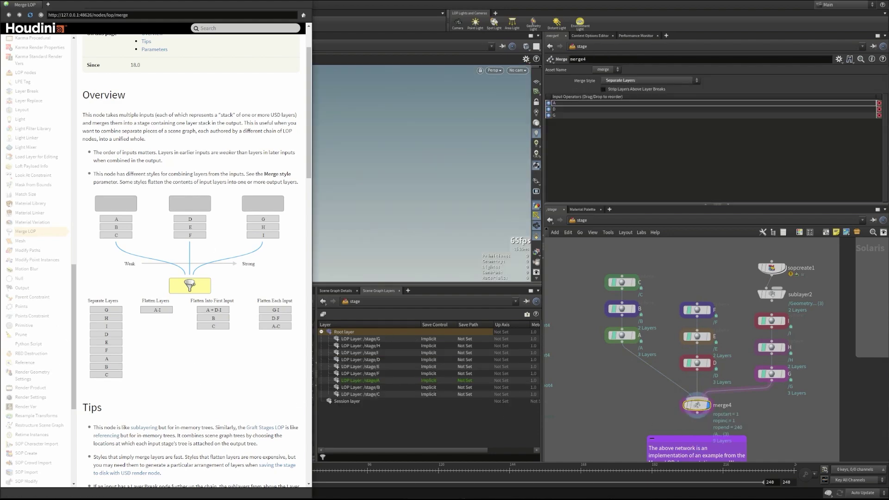
left_click(271, 1)
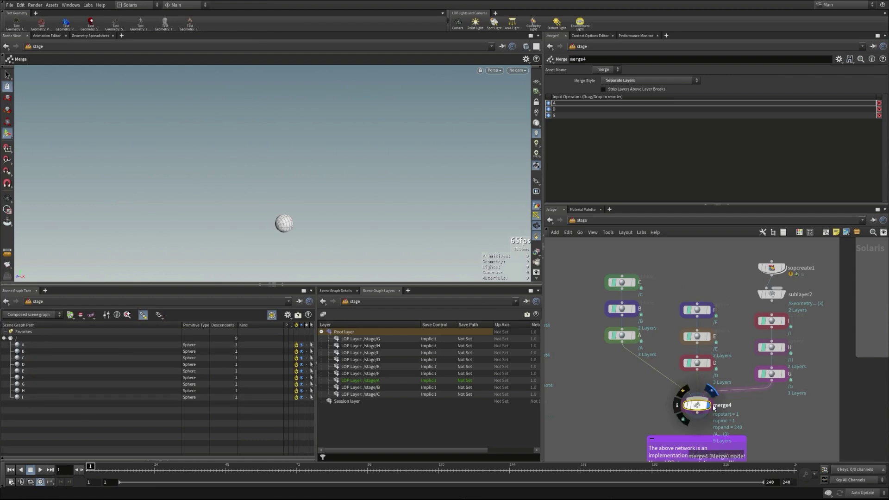
key("F1")
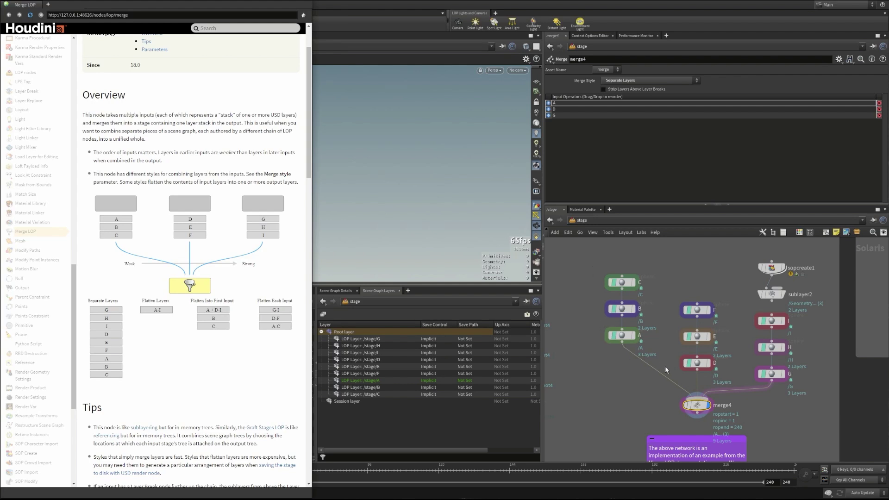
Display spheres C, A, D and G in turn to examine the layers in each of merge4's input branches
mouse_move(615, 288)
left_click(621, 282)
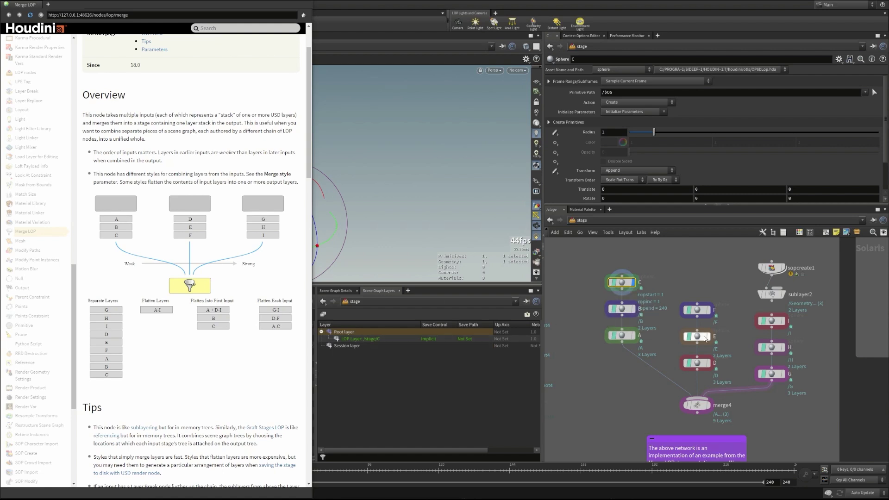
left_click(622, 309)
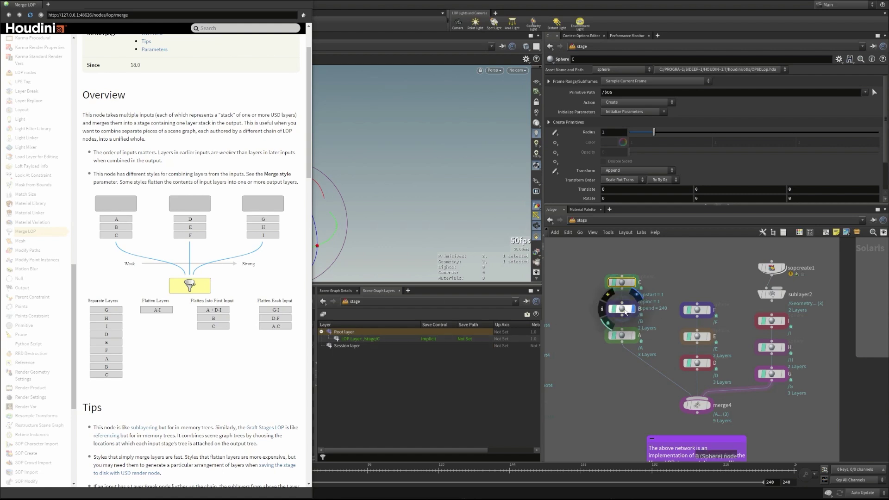
left_click(622, 335)
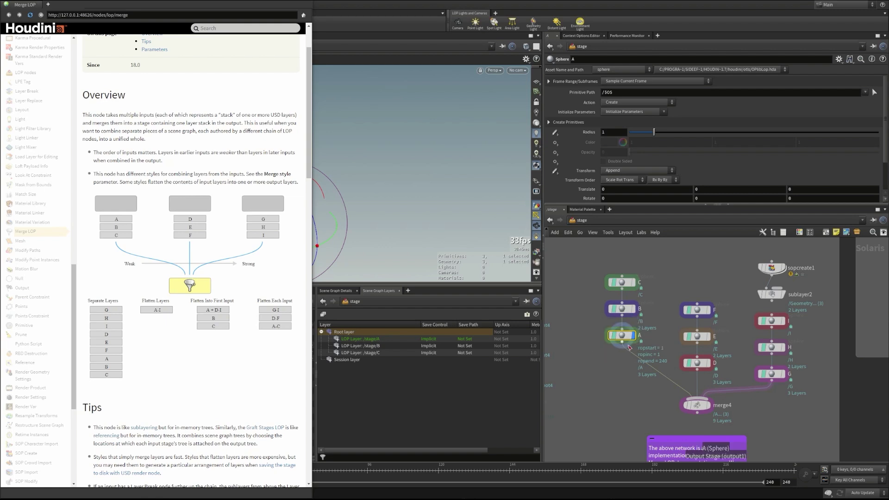
mouse_move(624, 340)
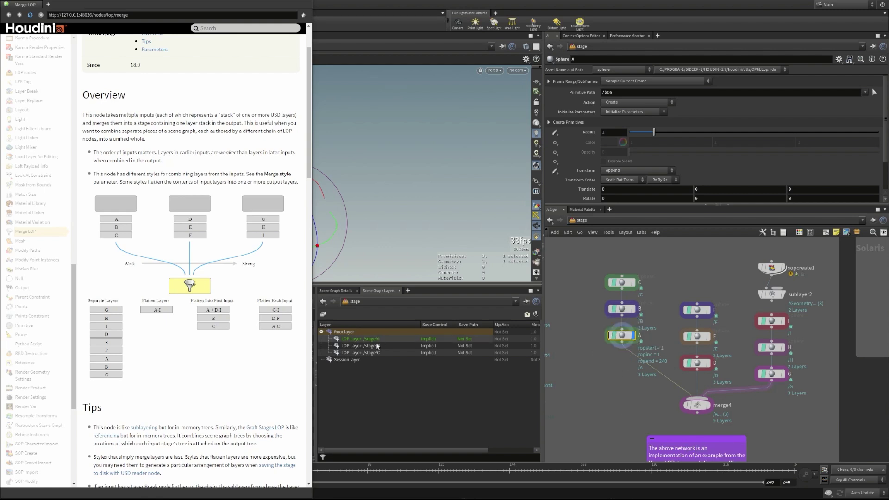
left_click(708, 364)
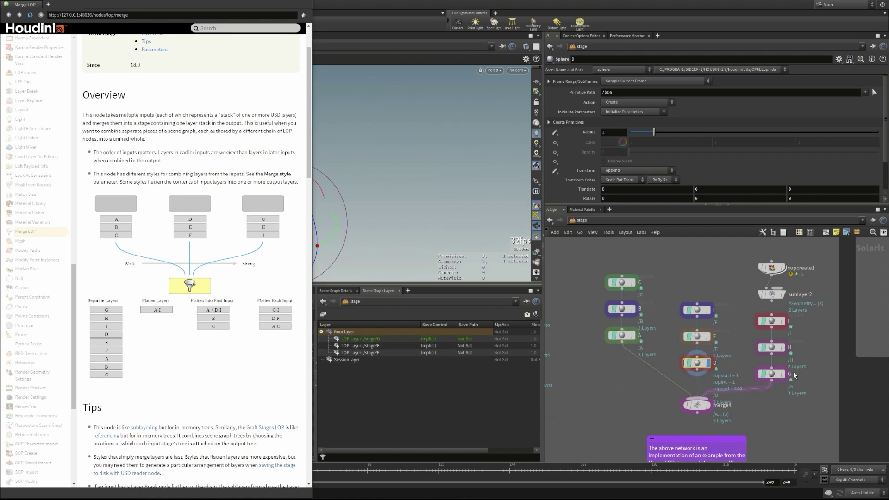
left_click(771, 373)
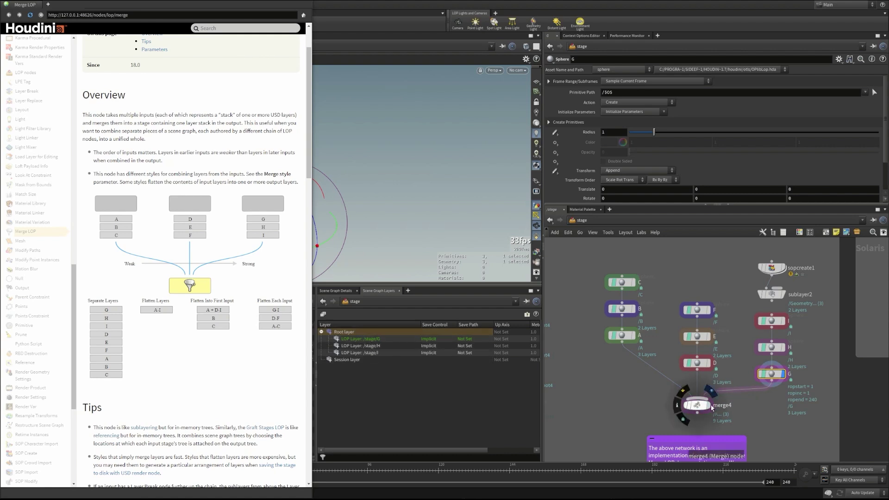
Display merge4 with the Separate Layers merge style and compare its layer order with the help diagram
left_click(697, 405)
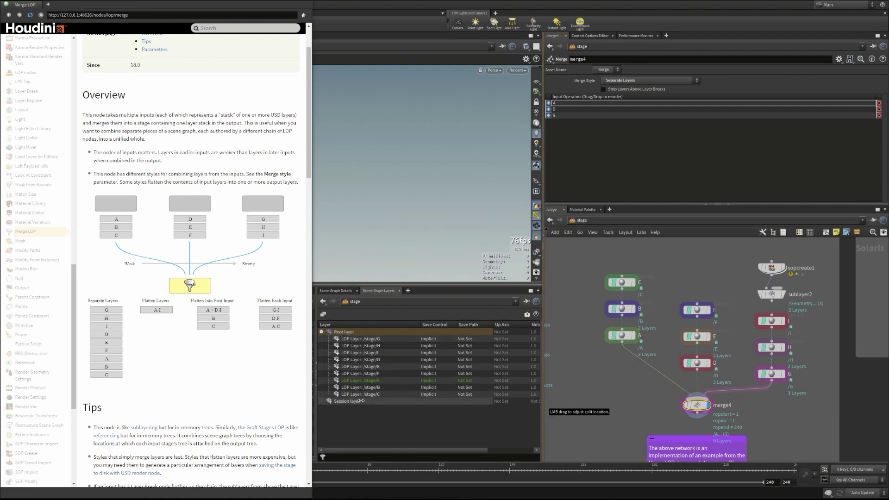
left_click(612, 80)
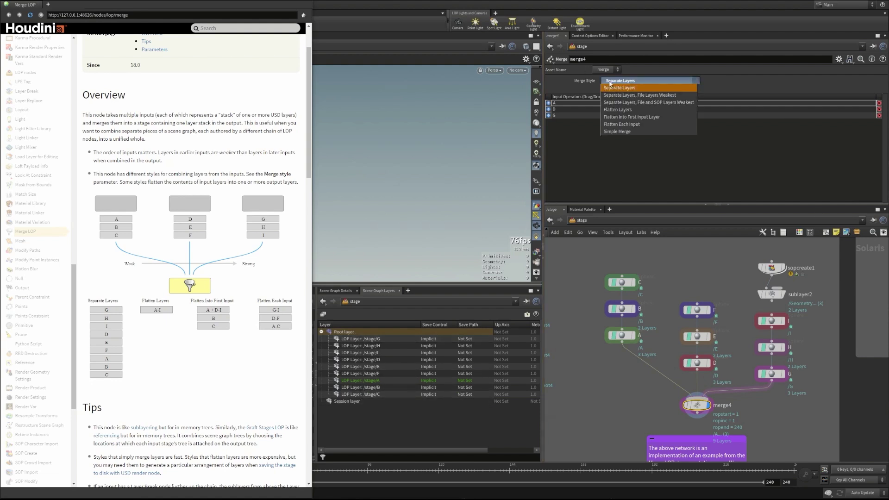
left_click(613, 88)
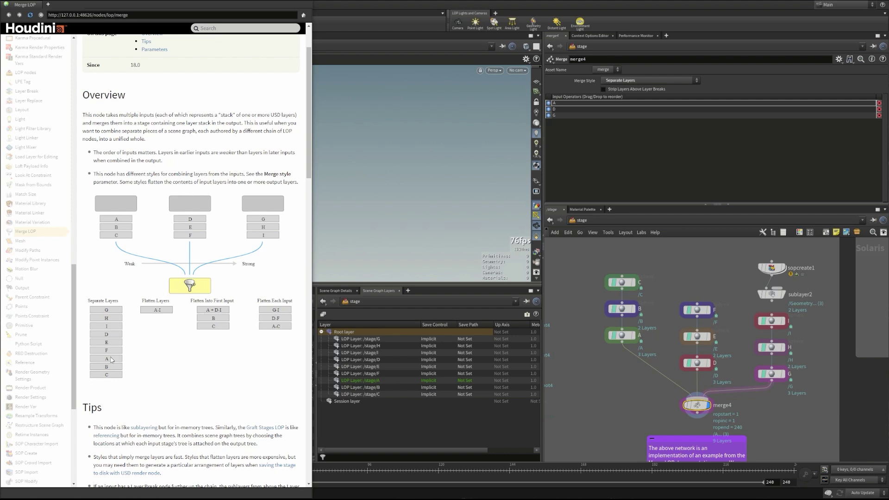
left_click(379, 394)
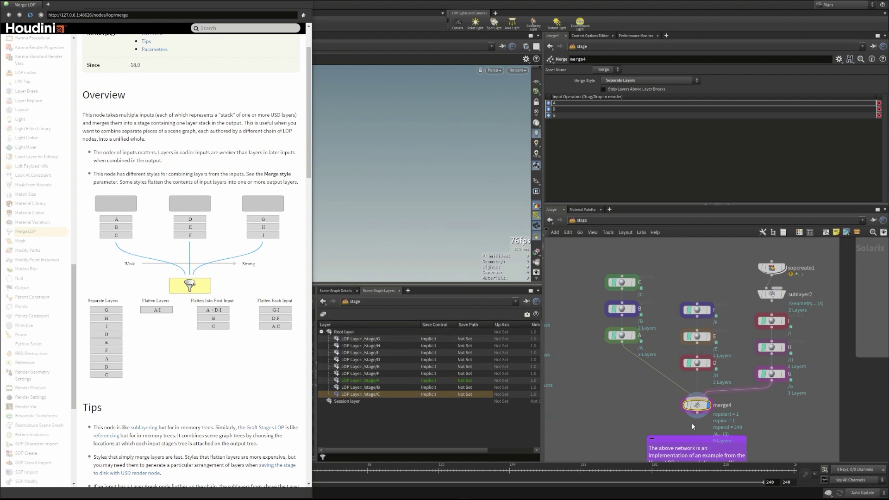
Try merge4's merge style as Flatten Layers and as Flatten Into First Input Layer to compare the layer stacks
left_click(645, 81)
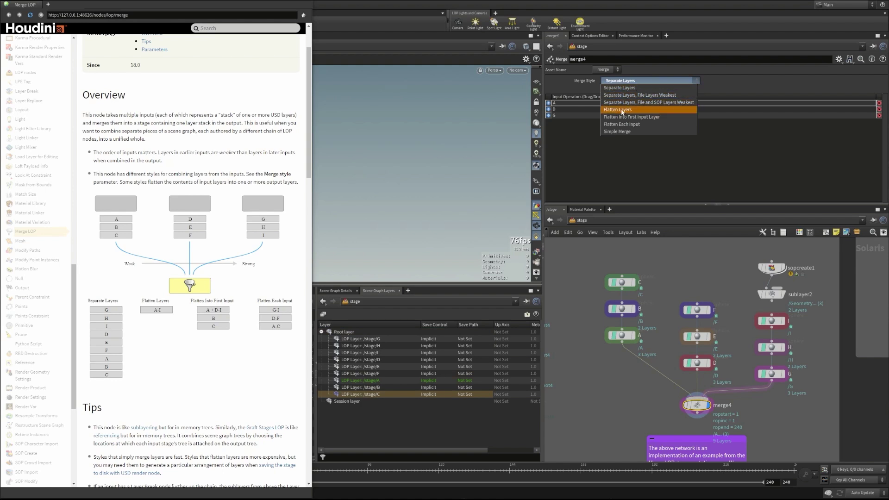
left_click(622, 109)
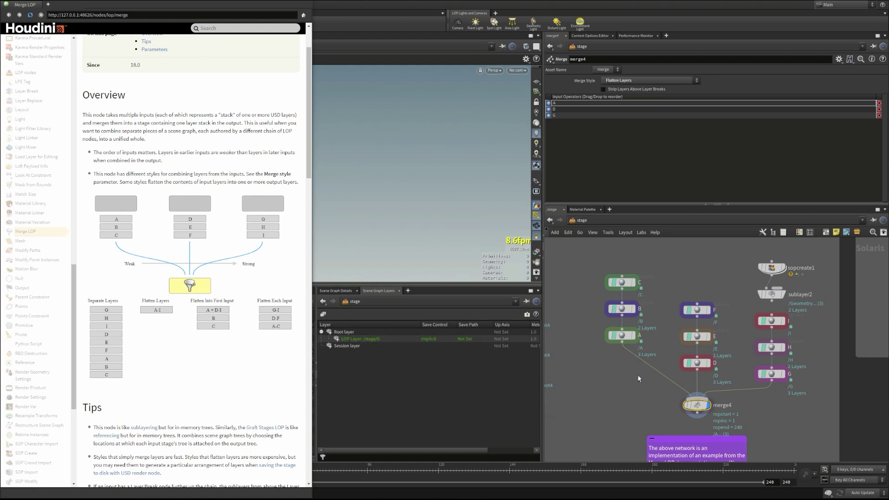
mouse_move(696, 408)
left_click(641, 81)
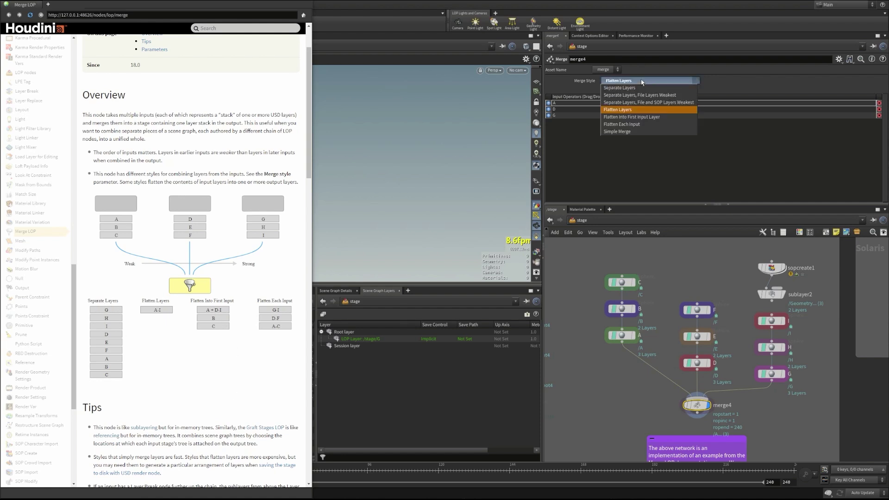
left_click(645, 118)
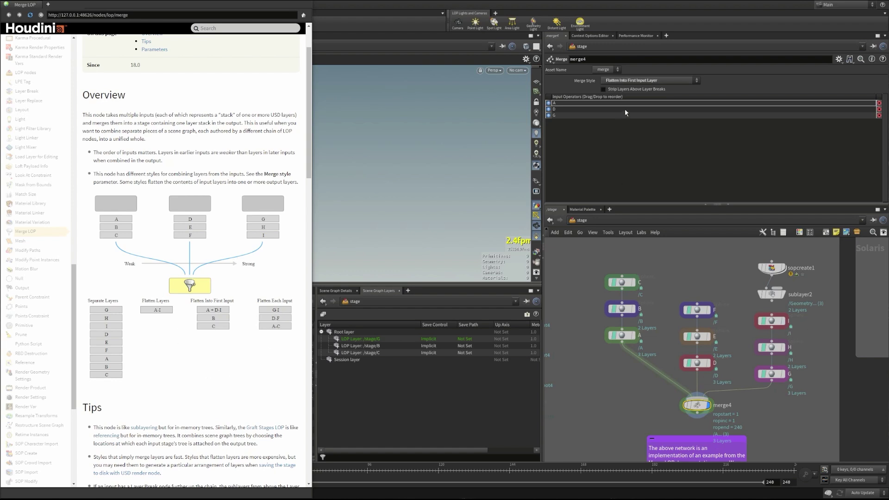
Try the Flatten Each Input merge style on merge4 and compare its layers with those of spheres A and D
left_click(626, 80)
left_click(613, 128)
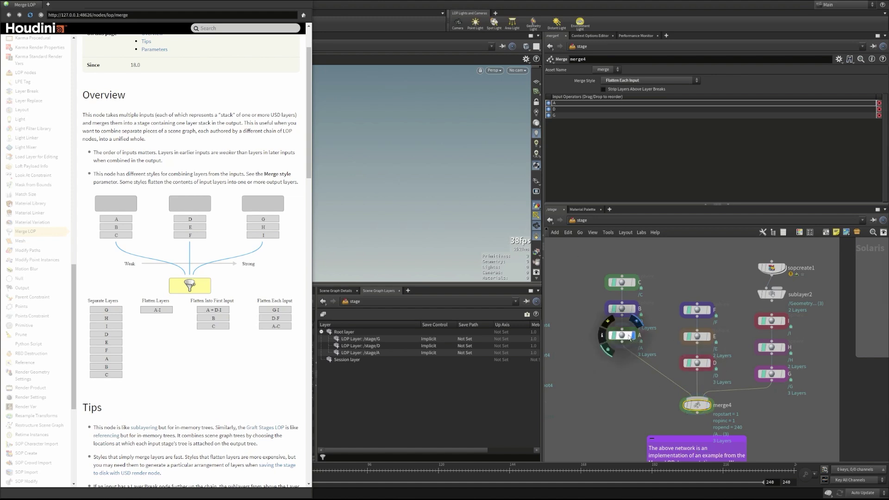
left_click(622, 338)
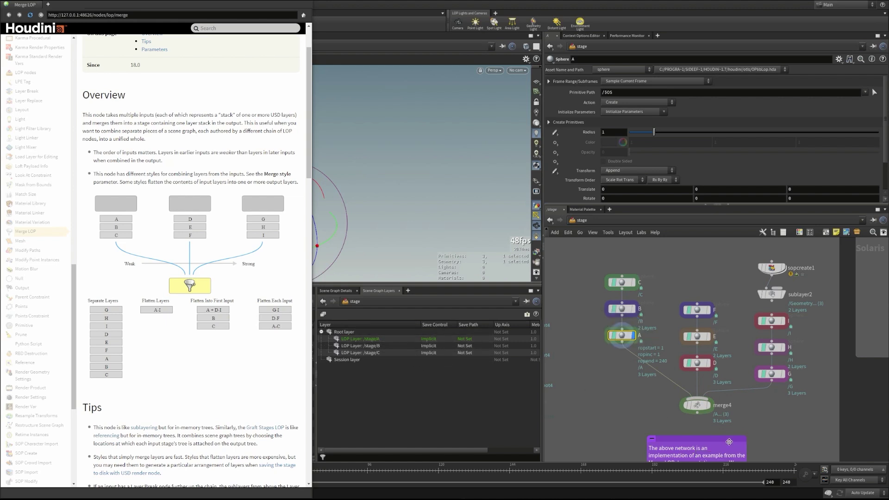
left_click(704, 405)
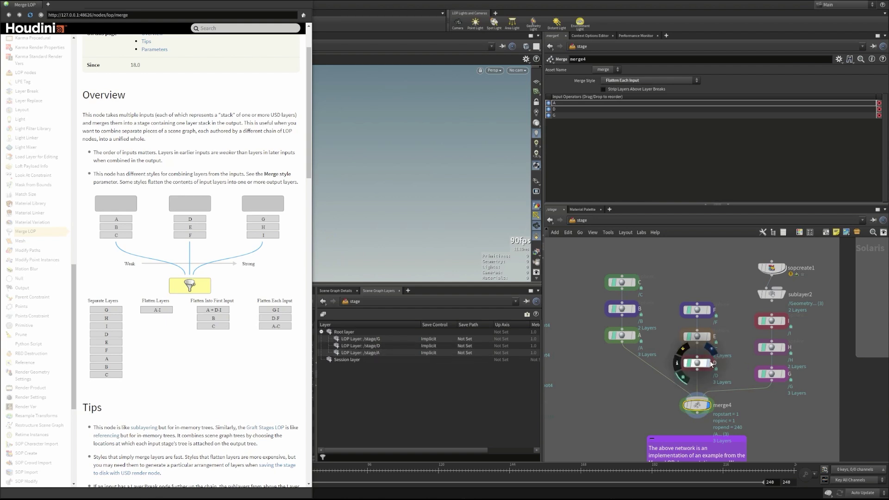
left_click(697, 363)
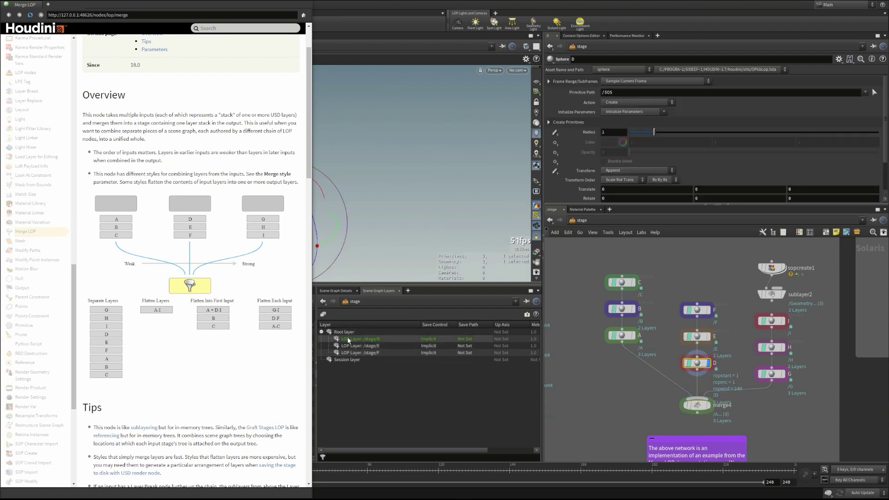
Return to displaying merge4 and set its merge style to Simple Merge
key("ctrl+z")
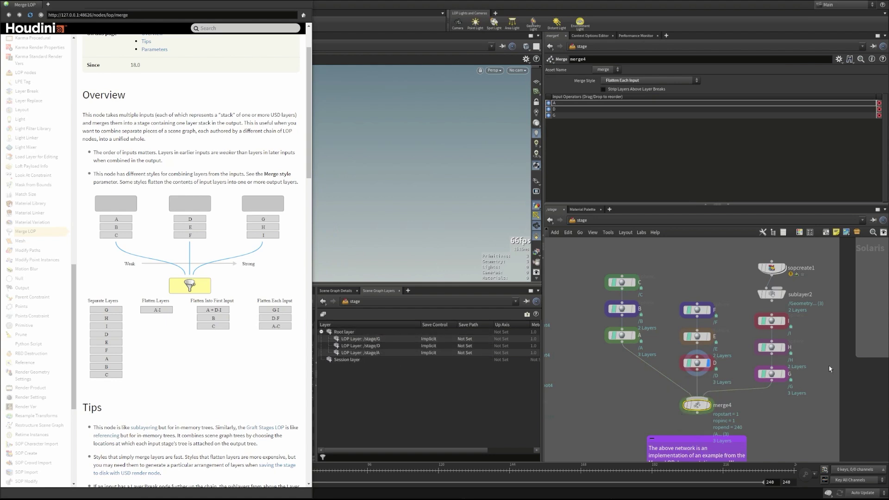
key("ctrl+z")
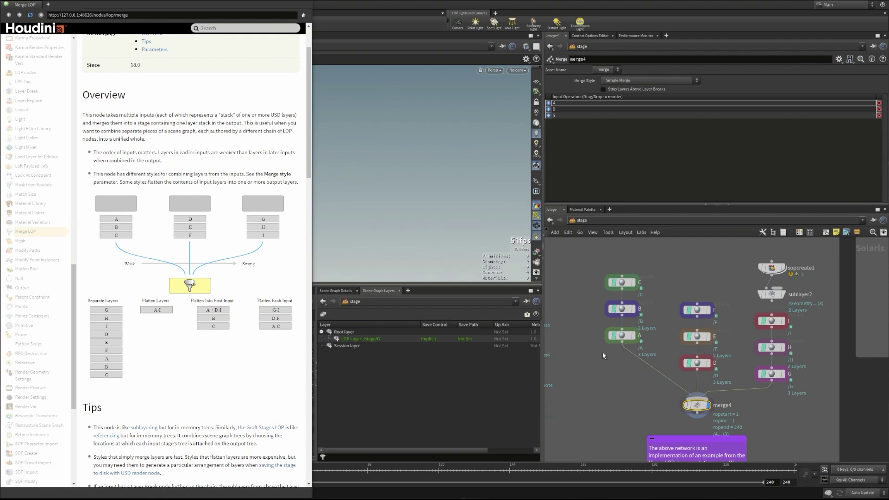
left_click(626, 80)
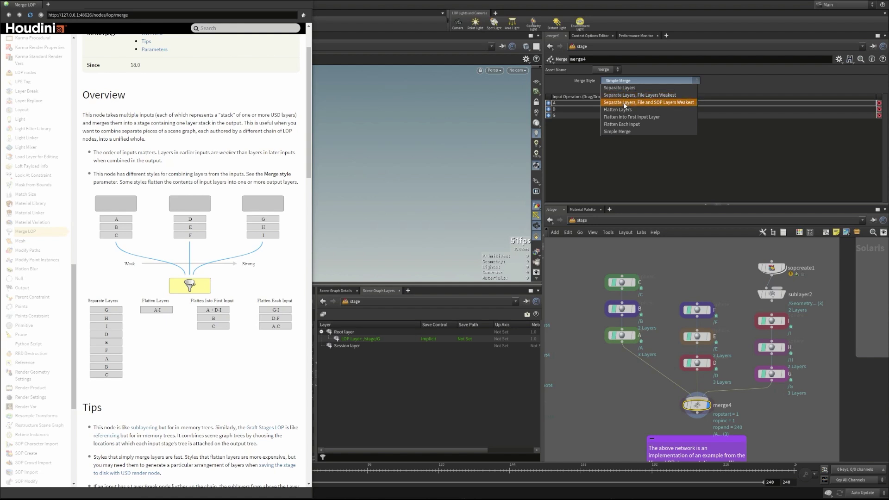
left_click(617, 132)
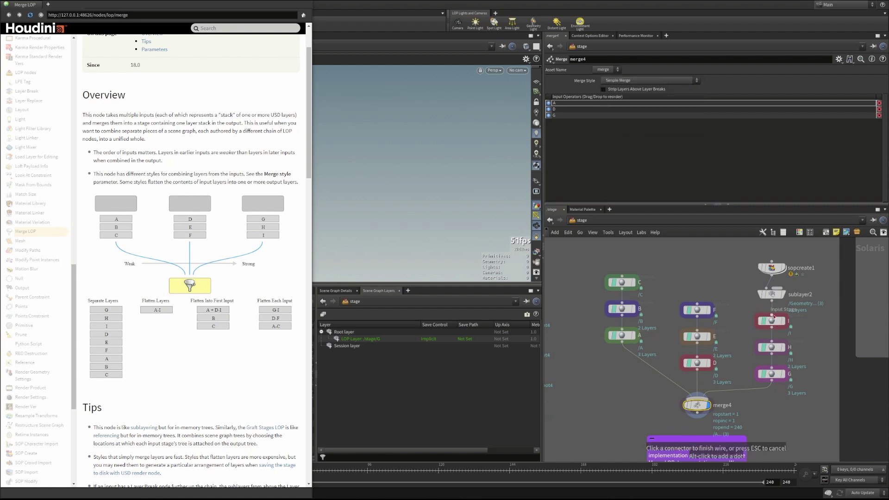
Wire sublayer2 into sphere I, and display sopcreate1, sublayer2 and merge4 in turn to examine their layers
left_click(772, 267)
left_click(272, 0)
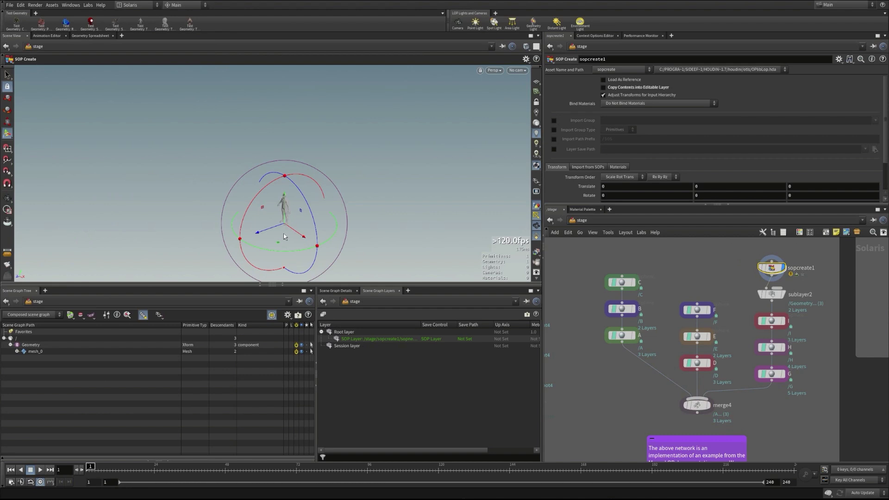
right_click_drag(284, 234, 419, 162, "alt")
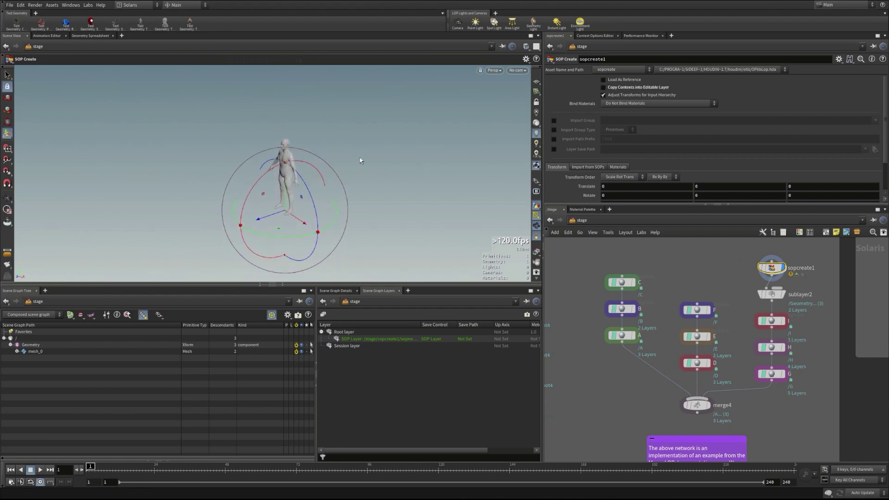
left_click(776, 297)
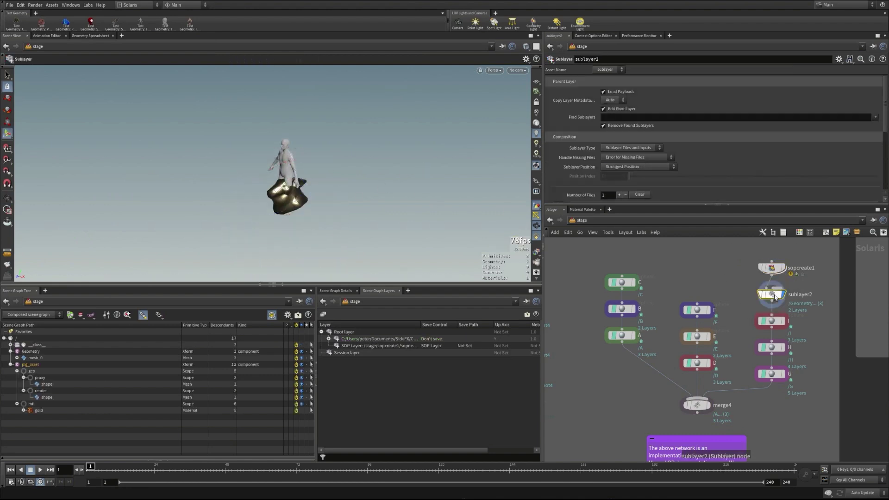
mouse_move(774, 299)
scroll(765, 175, "down", 4)
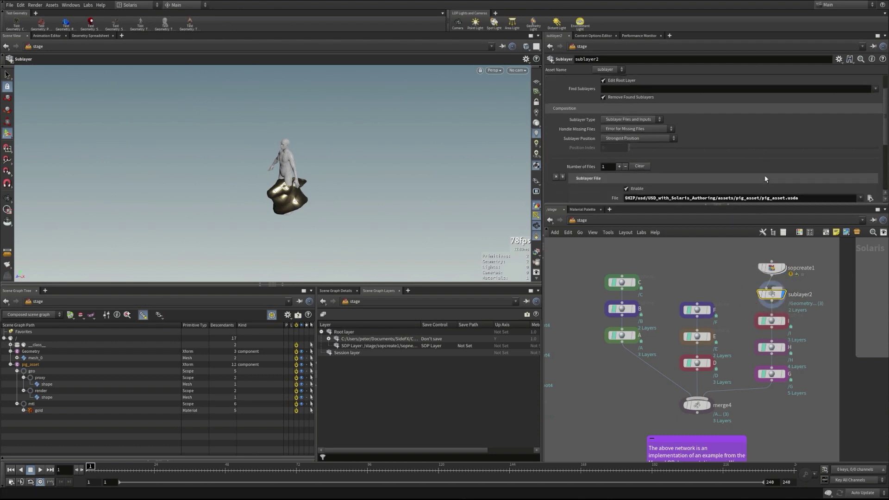
left_click(697, 405)
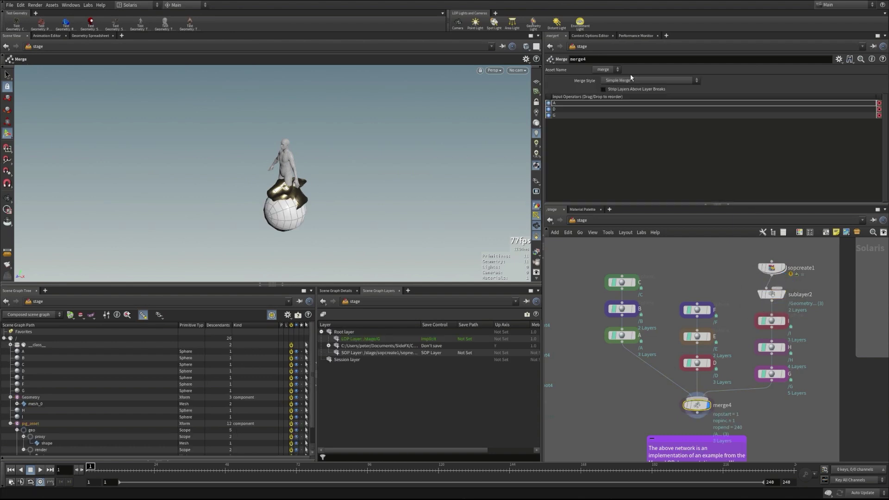
Try the Separate Layers and the Separate Layers, File Layers Weakest merge styles on merge4 to compare their layer order
left_click(649, 80)
left_click(619, 88)
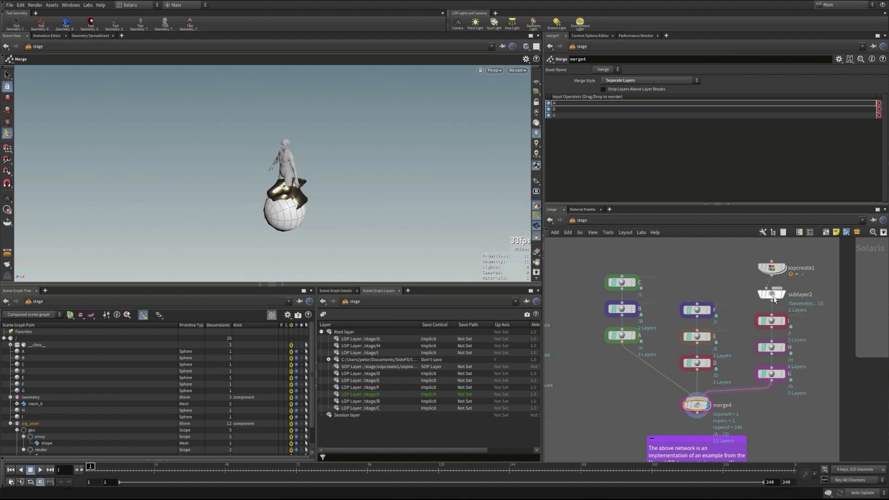
mouse_move(768, 277)
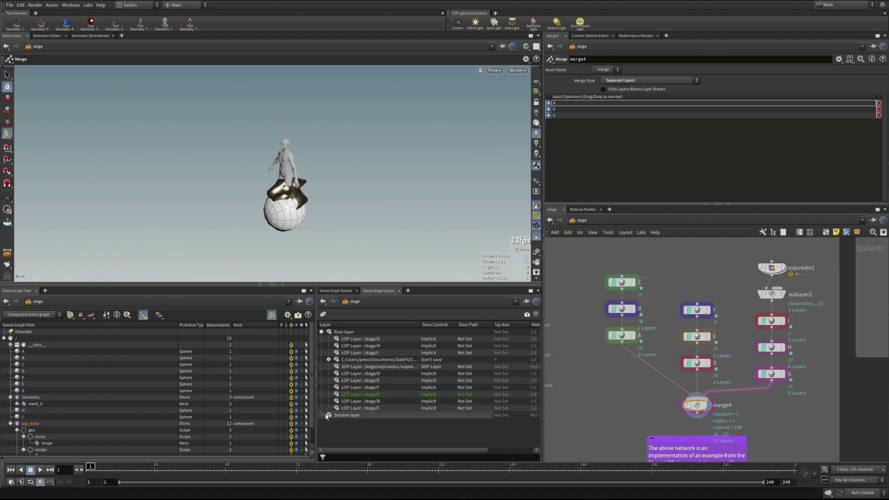
mouse_move(785, 263)
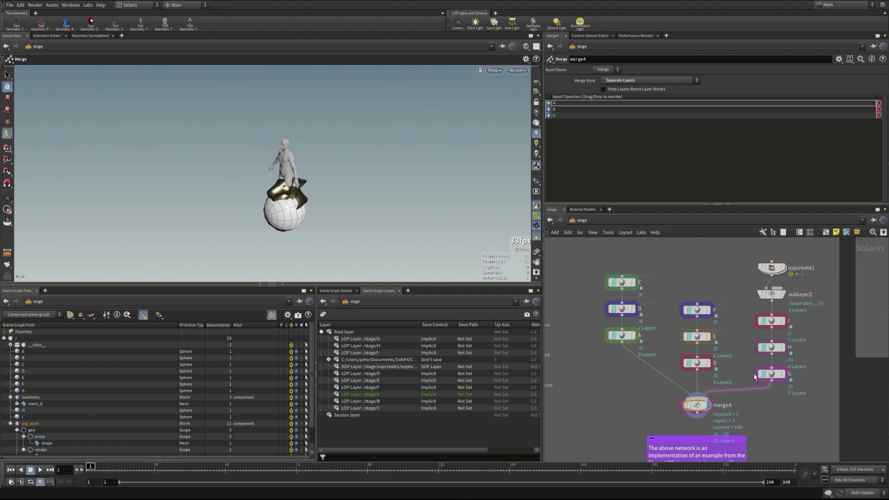
left_click(637, 81)
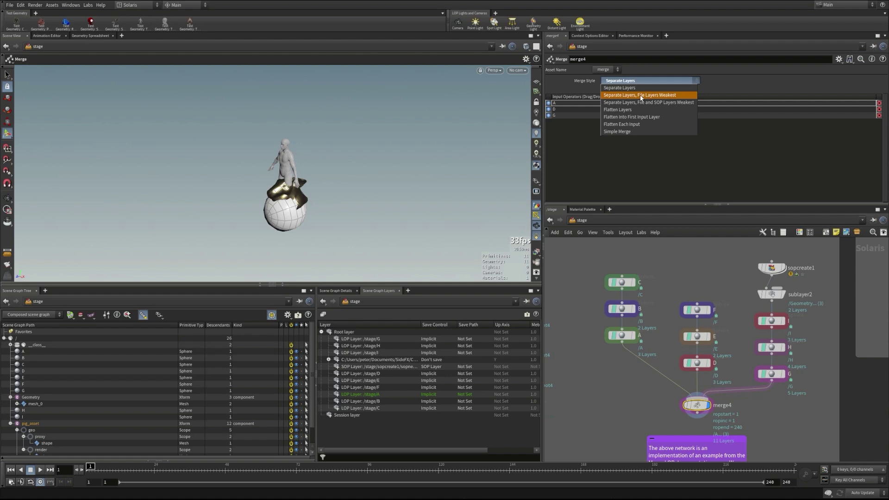
left_click(641, 95)
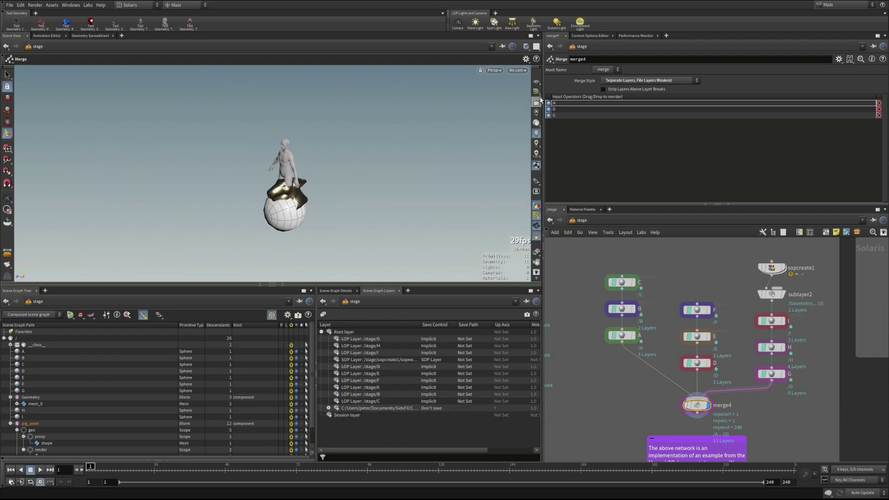
Set merge4's merge style to Separate Layers, File and SOP Layers Weakest
left_click(615, 82)
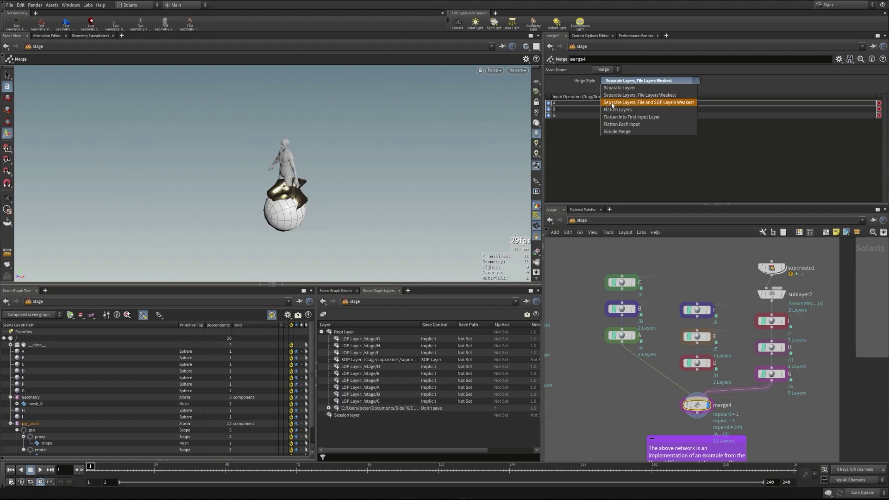
left_click(612, 103)
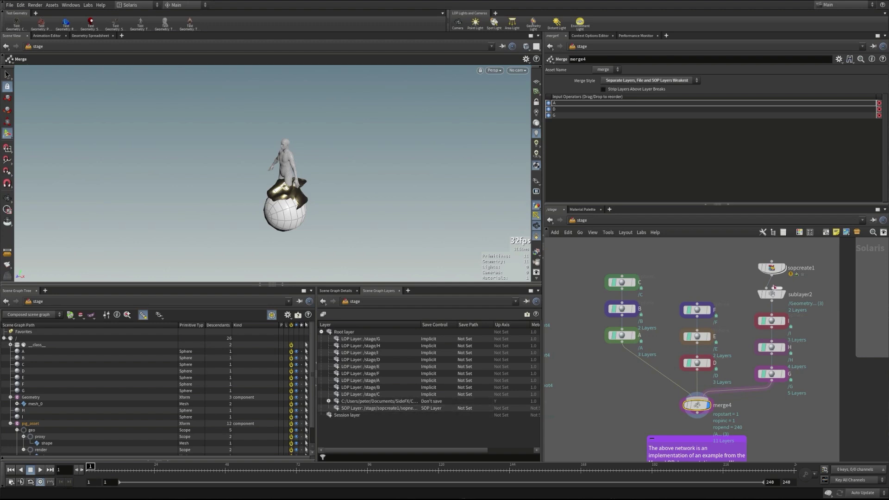
Try Copy Contents into Editable Layer on sopcreate1, examine merge4's layers, and turn the option off again
left_click(770, 268)
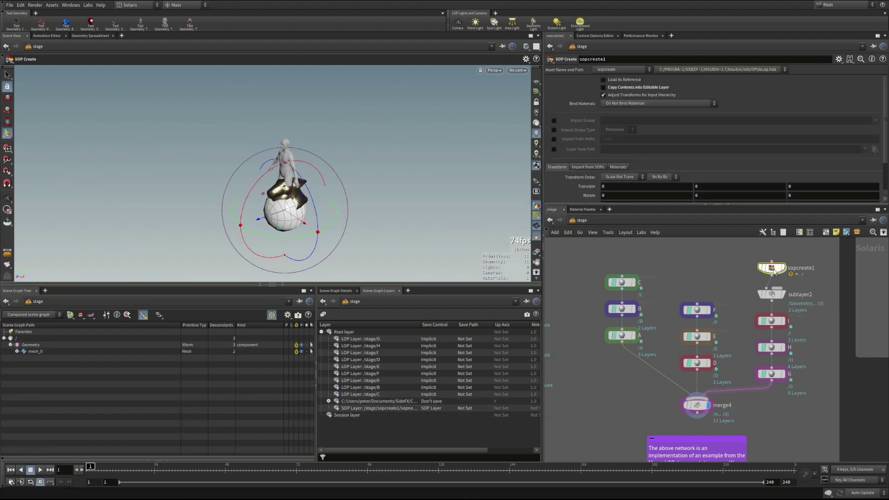
left_click(603, 88)
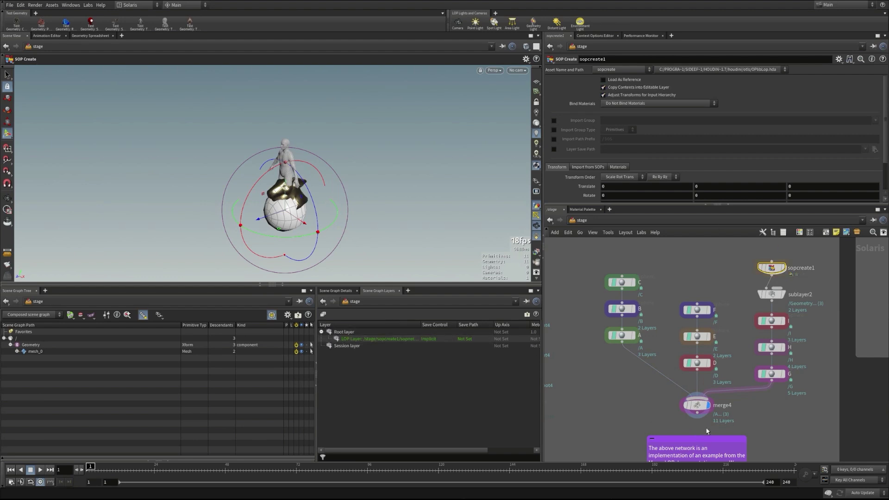
left_click(699, 407)
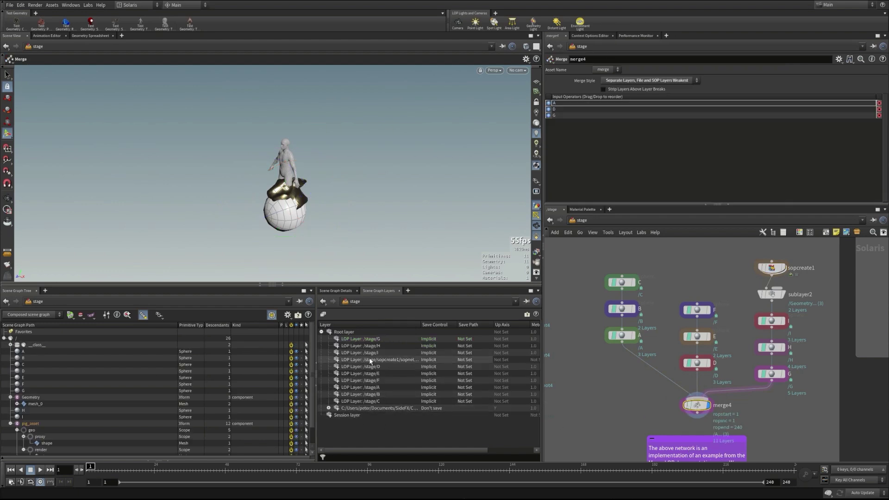
left_click(772, 268)
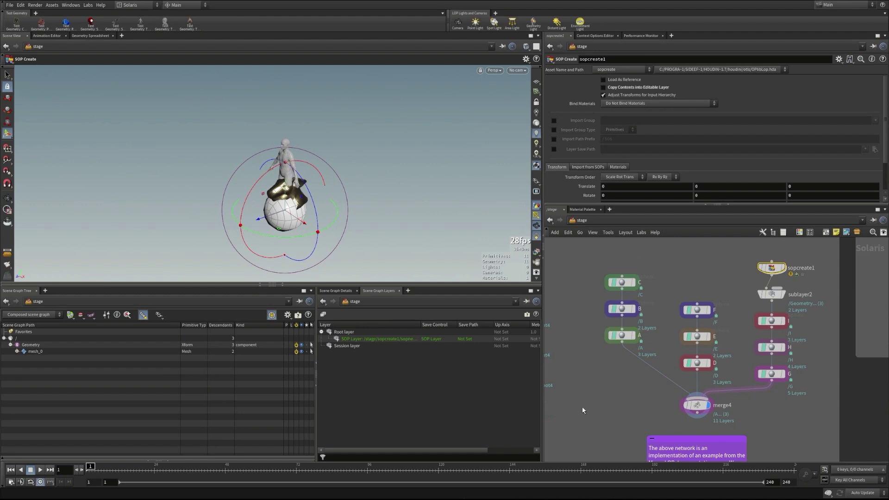
left_click(696, 405)
Display merge1 in the Merging network and set its merge style to Separate Layers
middle_click_drag(645, 415, 661, 420)
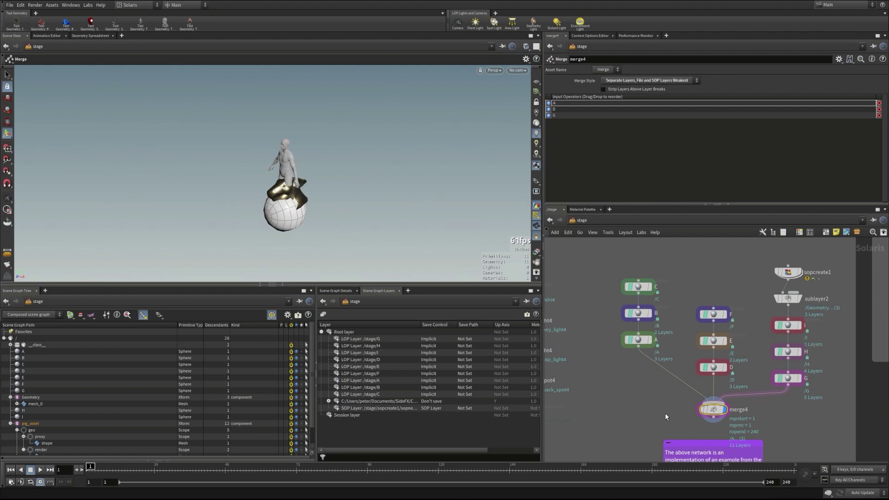
middle_click_drag(623, 396, 836, 371)
scroll(836, 371, "down", 2)
middle_click_drag(783, 444, 823, 422)
right_click_drag(823, 422, 807, 425)
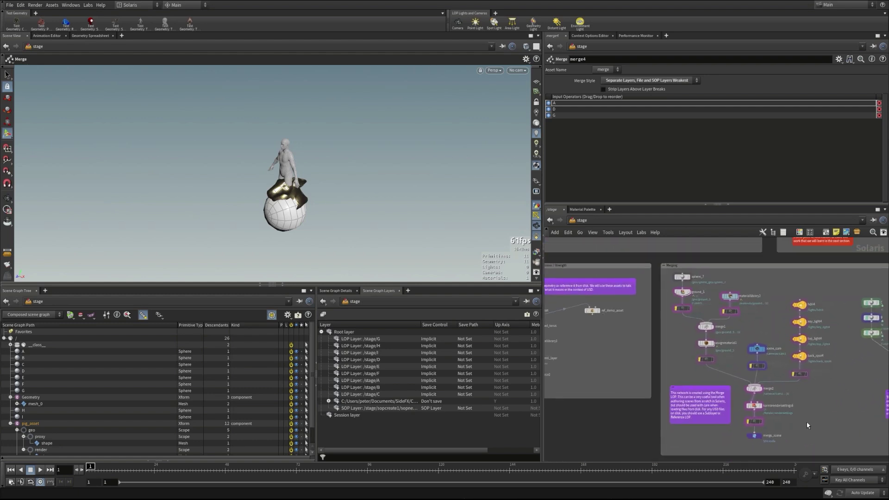
middle_click_drag(807, 425, 754, 427)
scroll(753, 426, "up", 1)
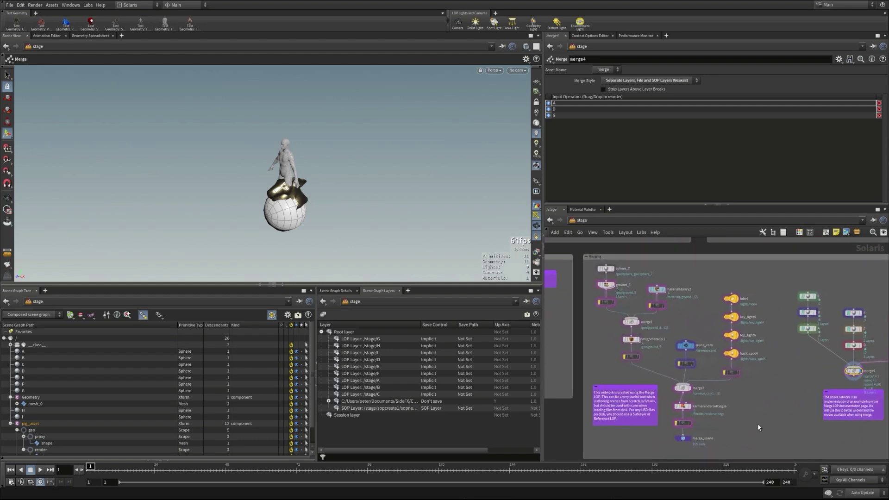
scroll(630, 301, "up", 2)
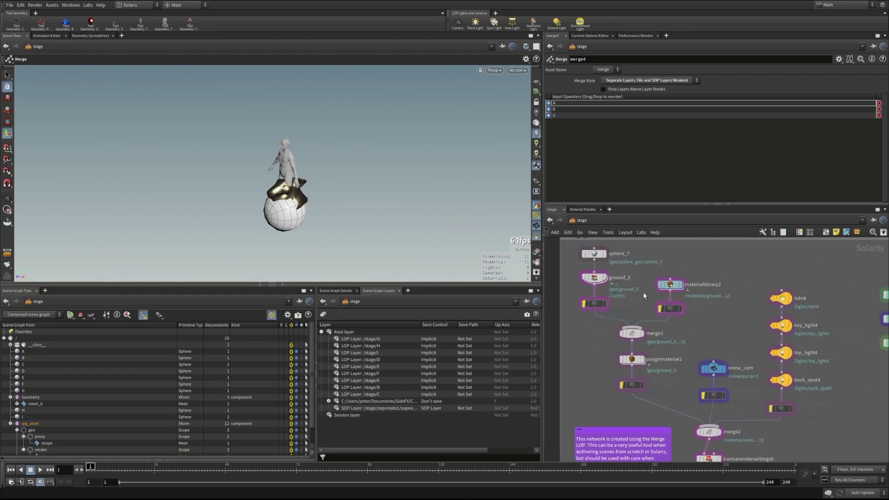
left_click(631, 334)
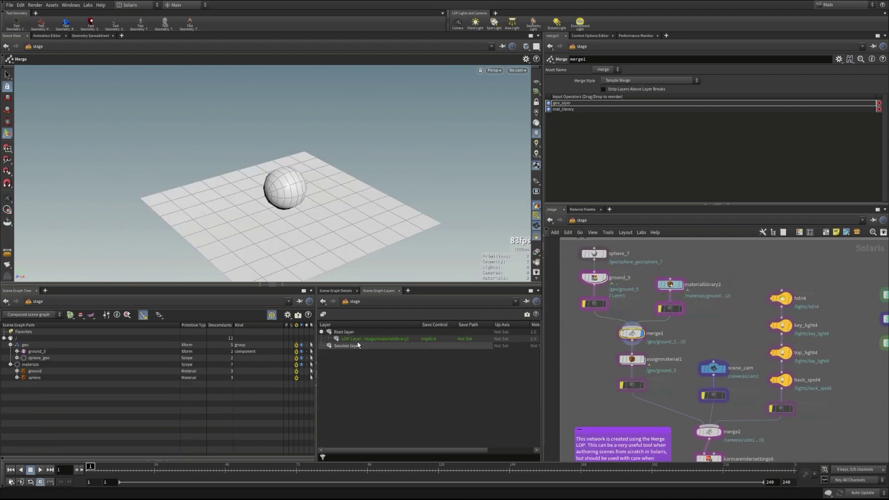
left_click(612, 81)
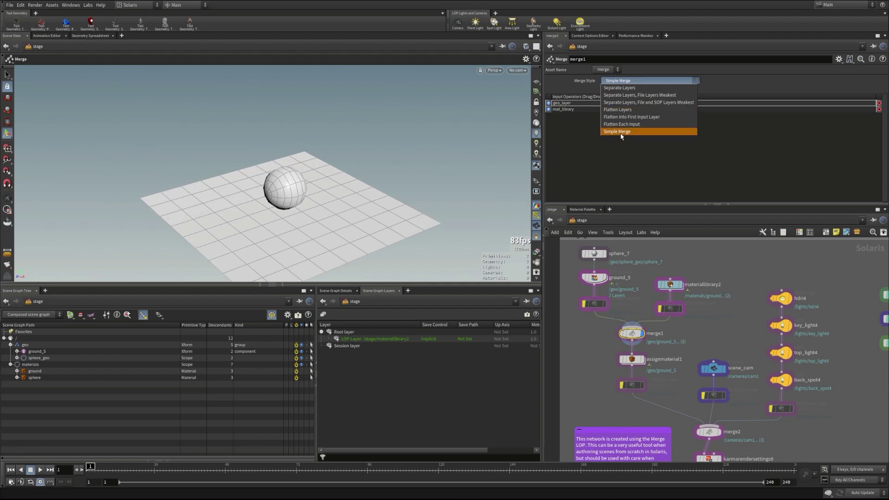
left_click(624, 88)
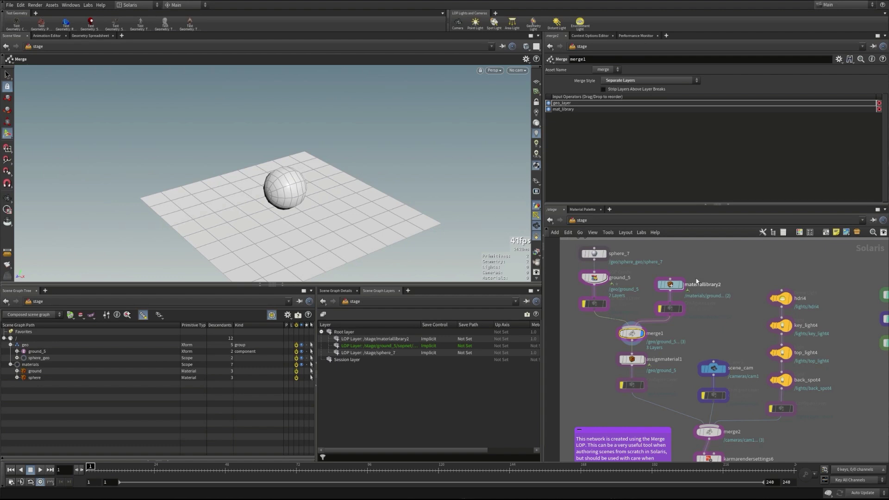
Enable the bypassed geo_layer and mat_library Configure Layer nodes above merge1, and check geo_layer's Flatten Input setting
left_click(584, 304)
left_click(660, 309)
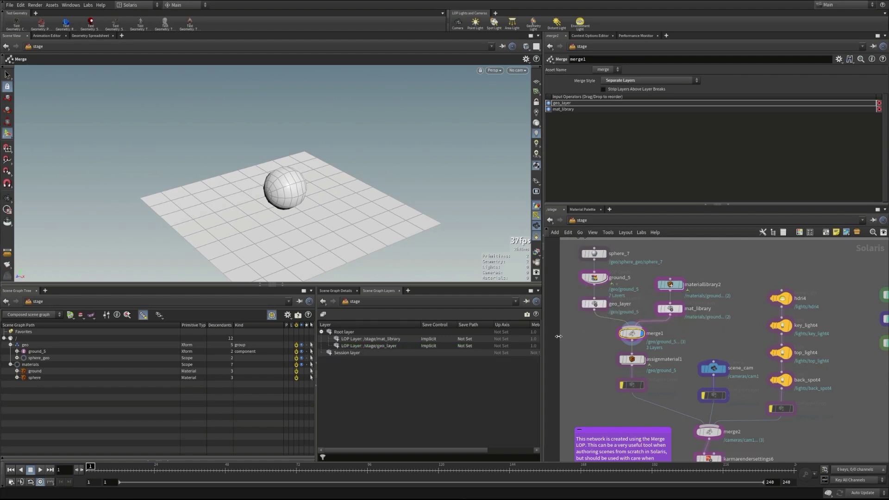
left_click(597, 305)
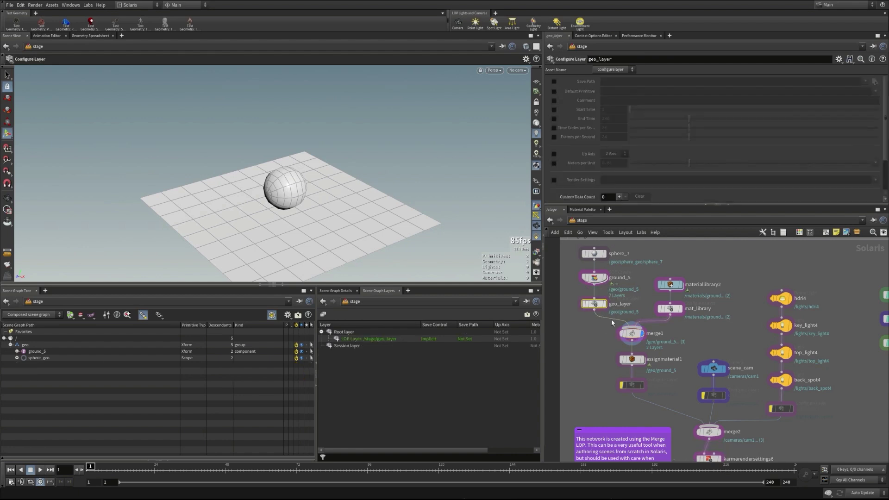
scroll(672, 185, "down", 3)
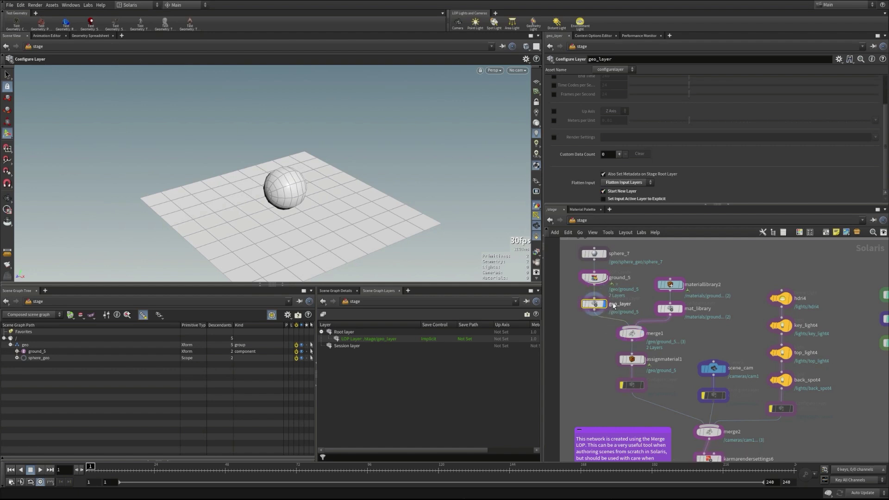
Display mat_library, geo_layer and merge1 in turn to examine the layers each one outputs
left_click(671, 309)
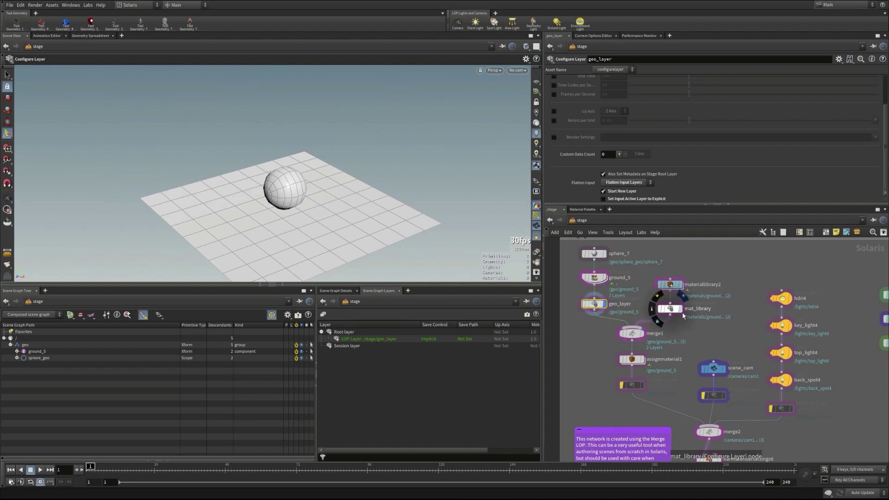
left_click(681, 309)
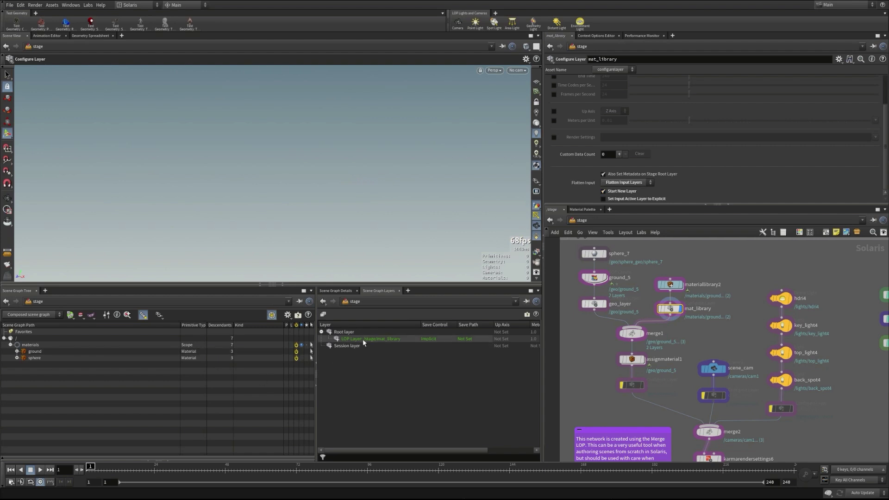
left_click(604, 304)
left_click(595, 307)
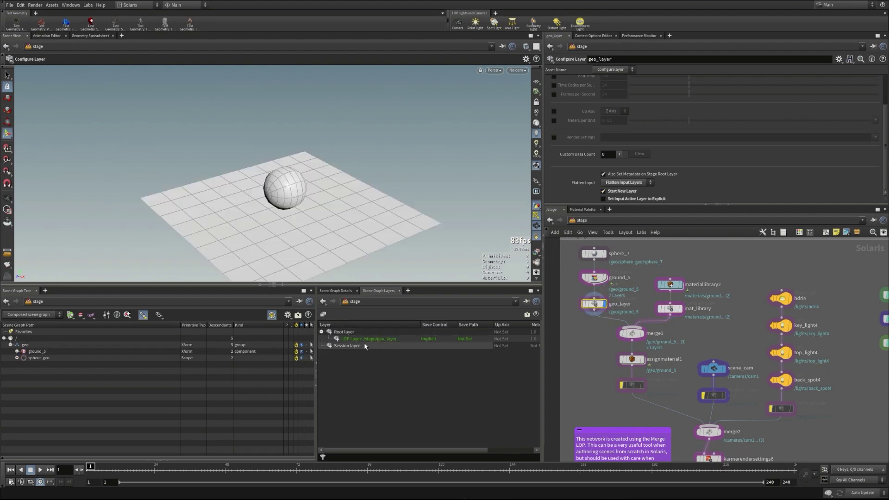
left_click(684, 313)
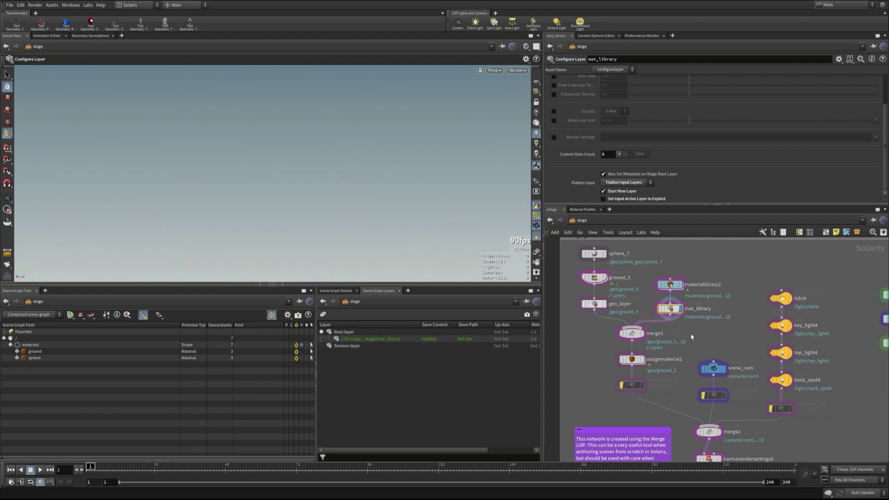
middle_click_drag(691, 334, 699, 310)
left_click(652, 309)
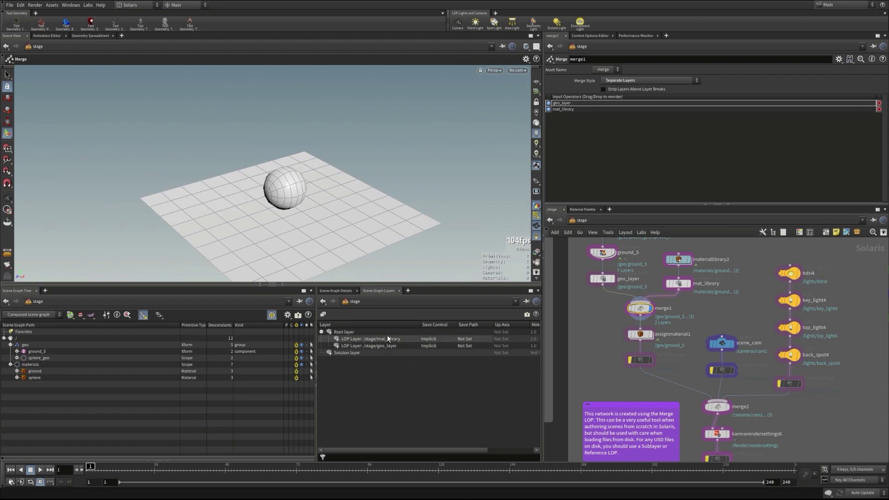
Display assignmaterial1 to examine its layers, and enable the bypassed assign_mat Configure Layer node below it
left_click(649, 334)
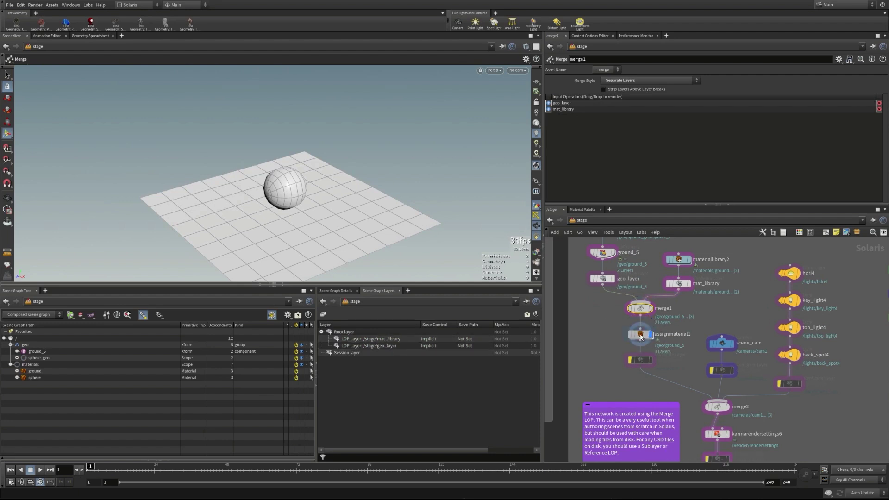
left_click(641, 336)
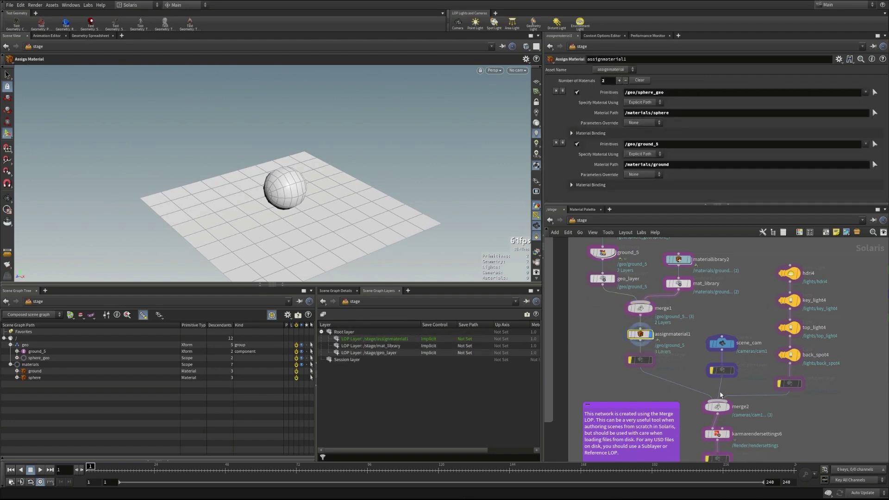
left_click(641, 361)
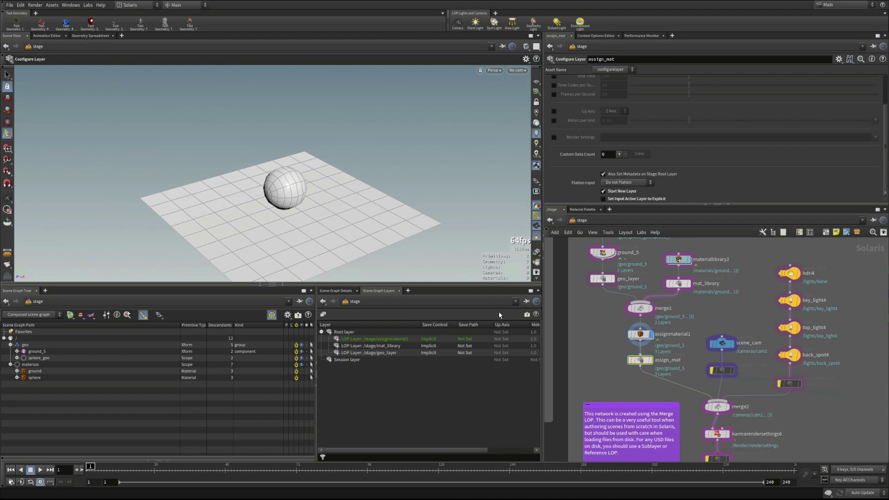
Try Flatten Input Layers on assign_mat to examine its layers, and return Flatten Input to Do Not Flatten
left_click(629, 184)
left_click(624, 197)
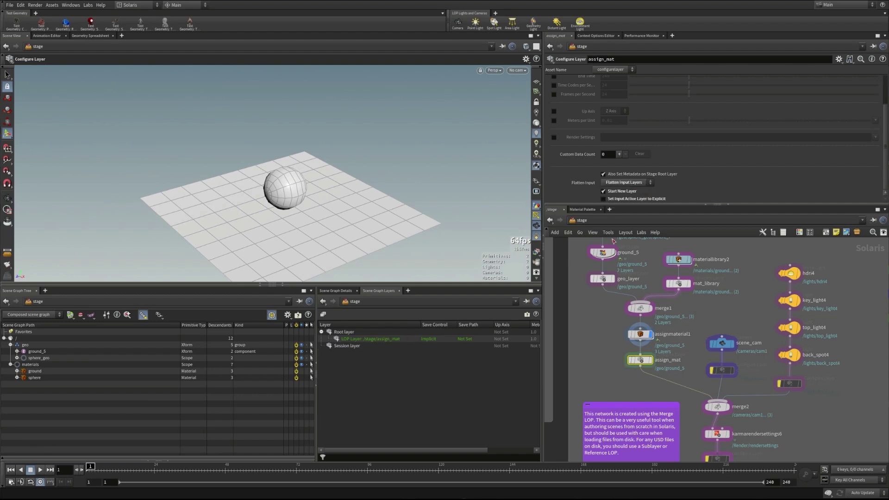
mouse_move(642, 359)
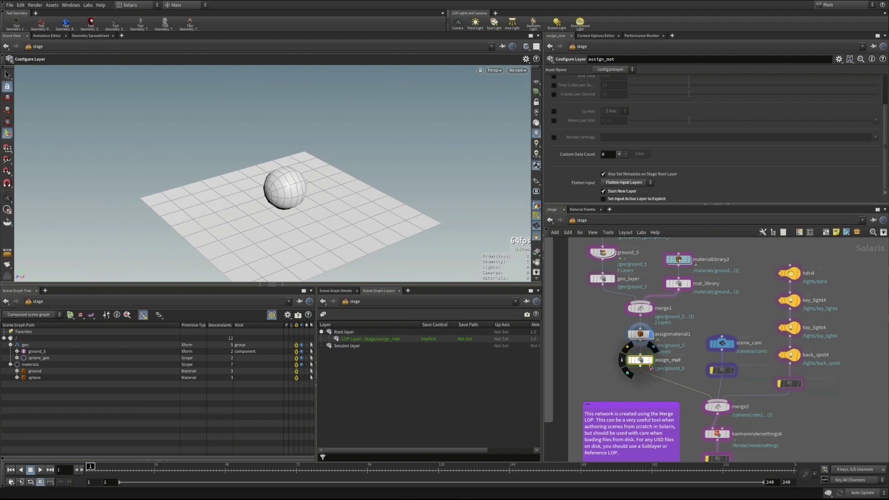
left_click(627, 182)
left_click(622, 186)
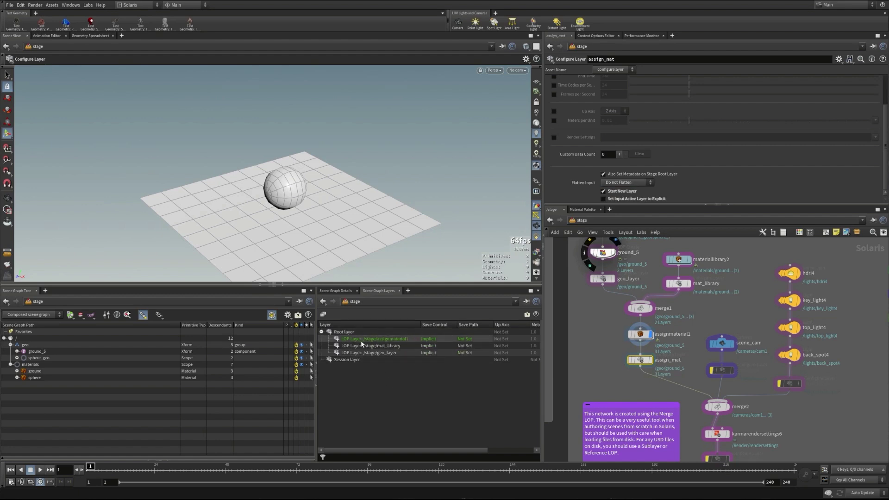
Enable the bypassed cam_layer and light_layer Configure Layer nodes feeding merge2
middle_click_drag(748, 383, 751, 339)
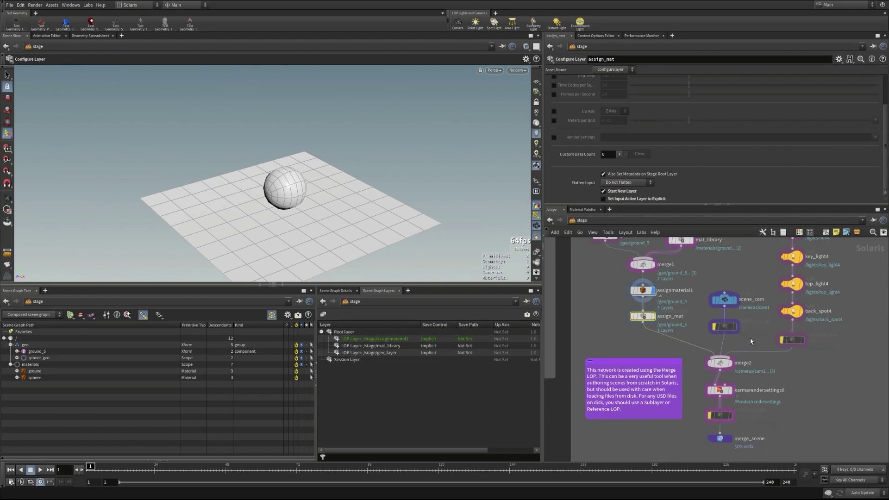
left_click_drag(696, 319, 800, 343)
Display merge2 and change its Merge Style to Separate Layers
left_click(720, 364)
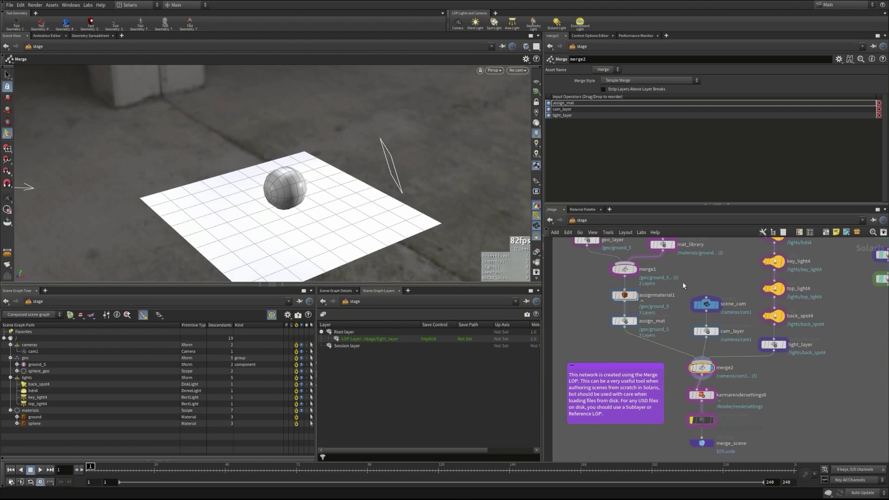
left_click(631, 81)
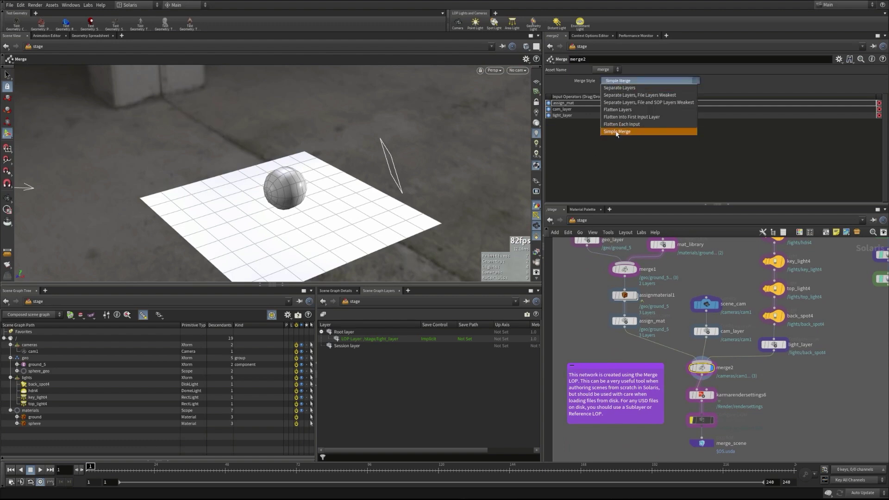
left_click(612, 88)
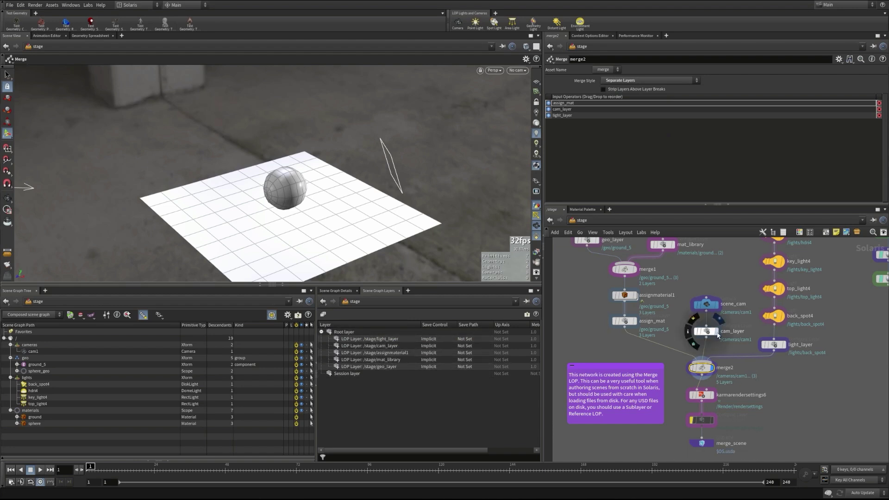
Display cam_layer, light_layer and merge2 in turn to examine the layers each one outputs
left_click(717, 334)
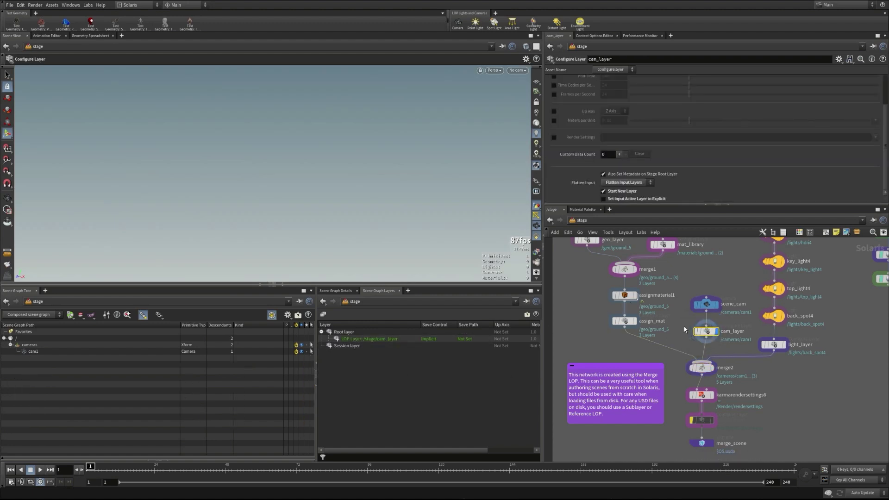
left_click(775, 346)
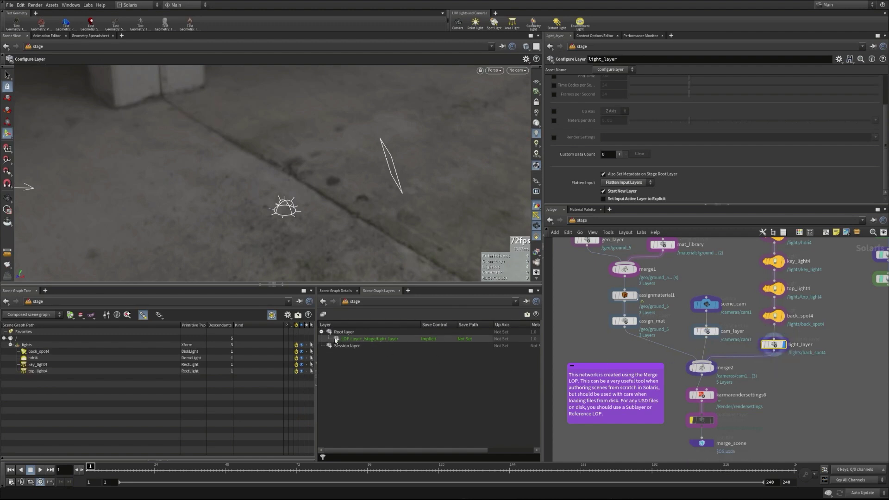
left_click(697, 366)
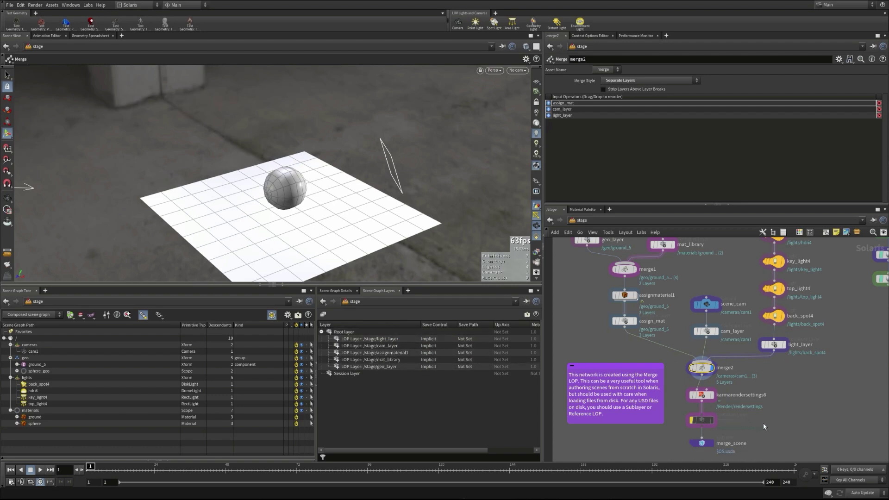
Enable and display the bypassed render_layer Configure Layer node below karmarendersettings6, and show the settings of the merge_scene USD ROP
middle_click_drag(764, 427, 759, 401)
left_click(701, 372)
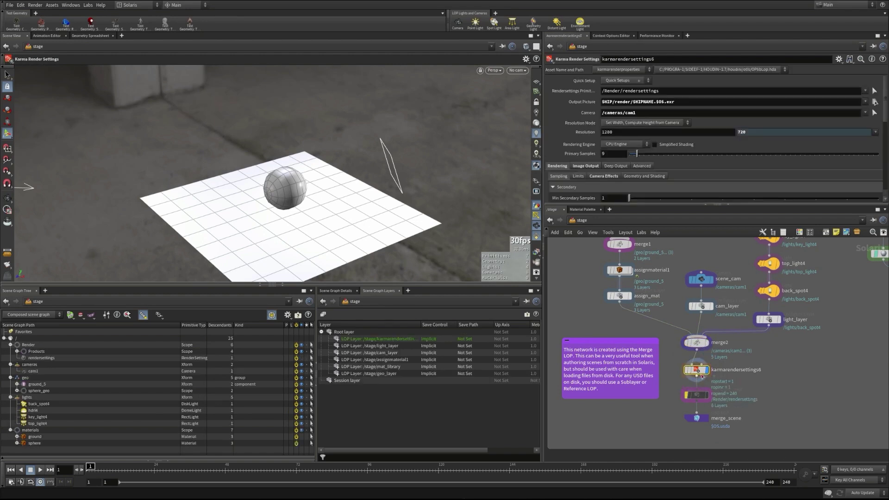
mouse_move(702, 375)
mouse_move(698, 397)
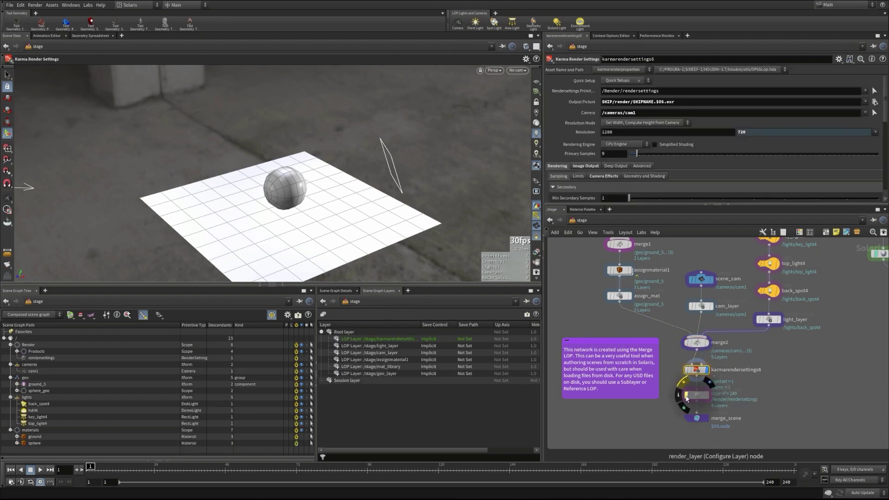
left_click(697, 396)
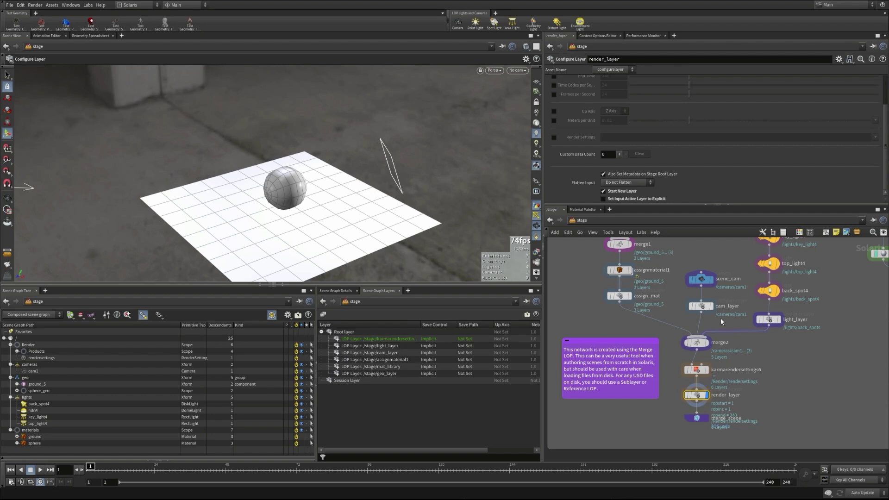
left_click(700, 418)
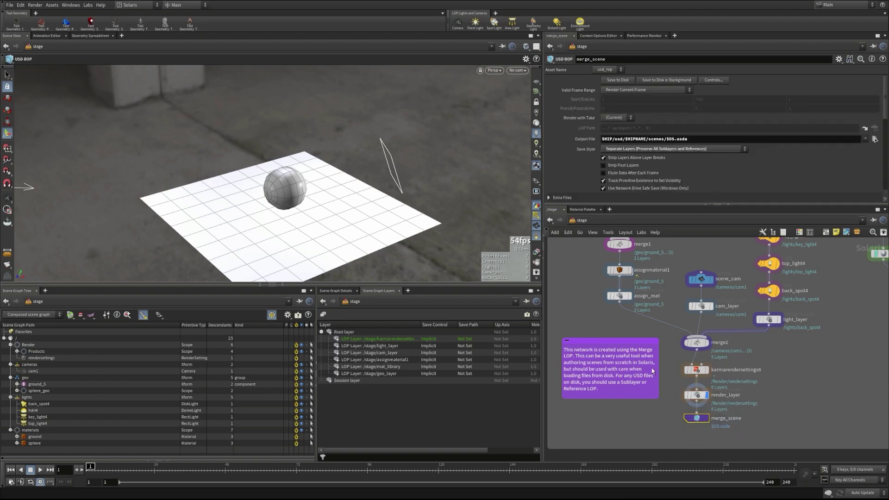
middle_click_drag(611, 326, 638, 360)
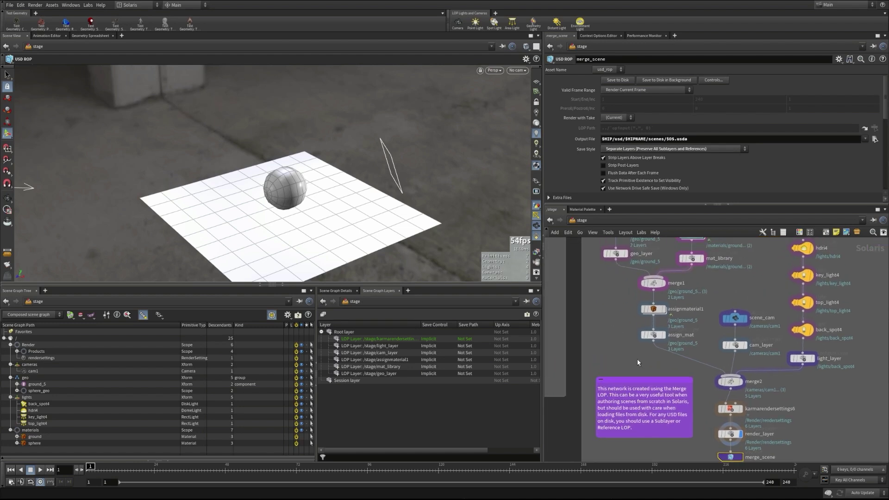
scroll(637, 360, "down", 2)
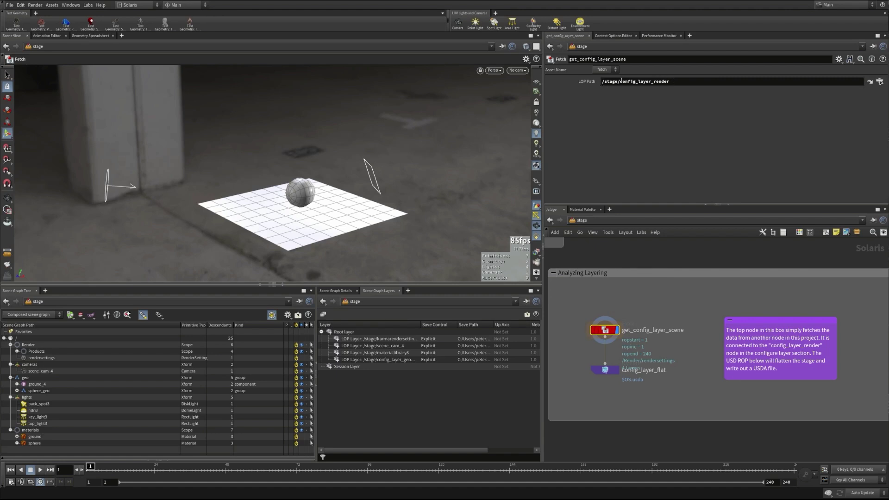
Examine the LOP Path of the get_config_layer_scene Fetch node and inspect the fetched scene in the viewport
double_click(621, 82)
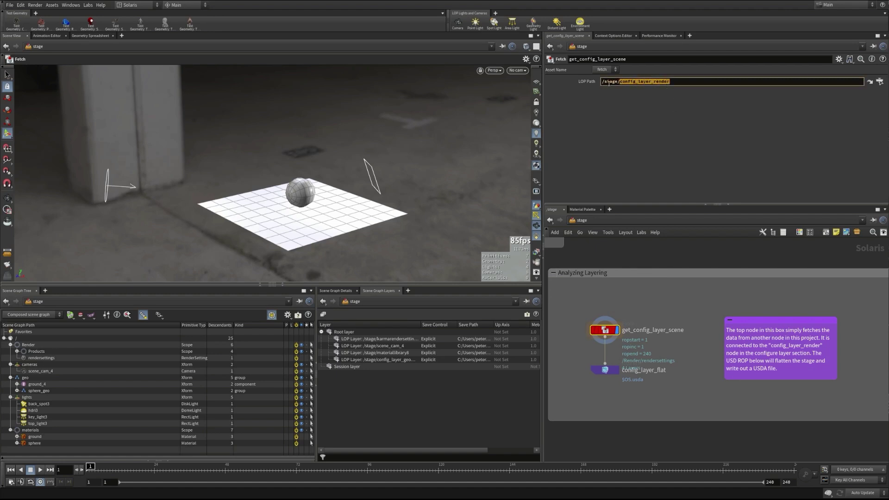
left_click(582, 345)
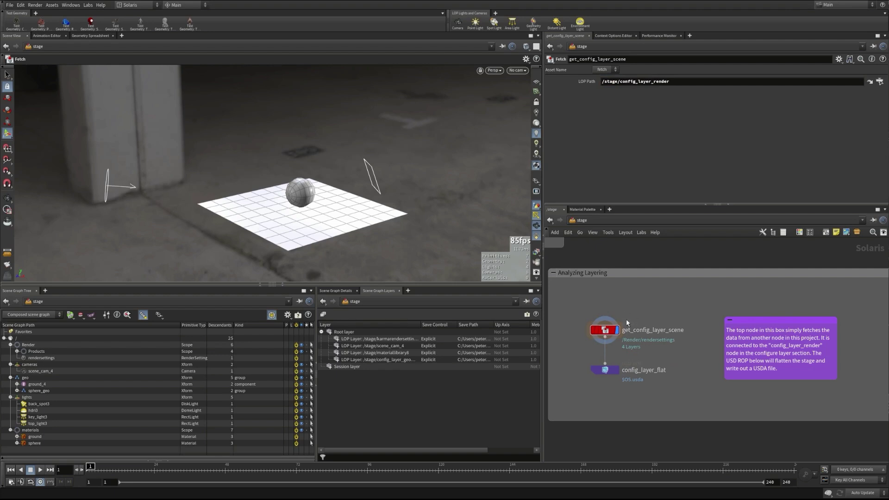
left_click(607, 333)
right_click_drag(318, 193, 292, 203, "alt")
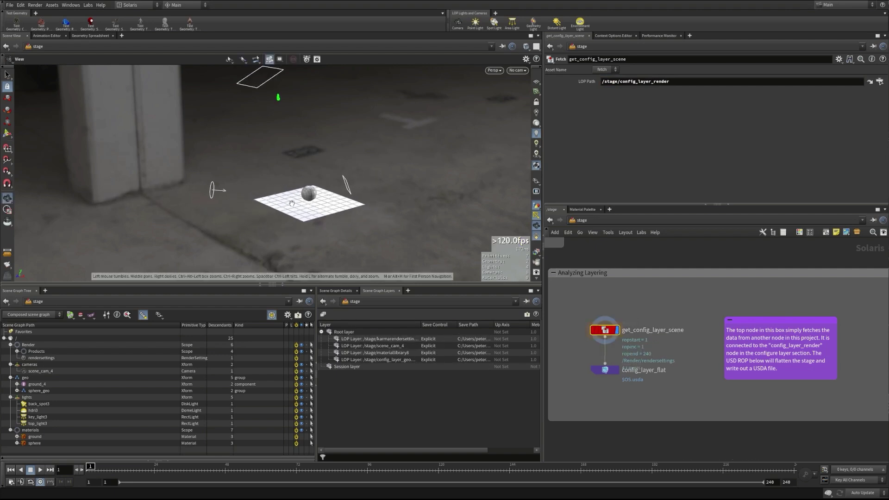
left_click_drag(292, 204, 280, 189, "alt")
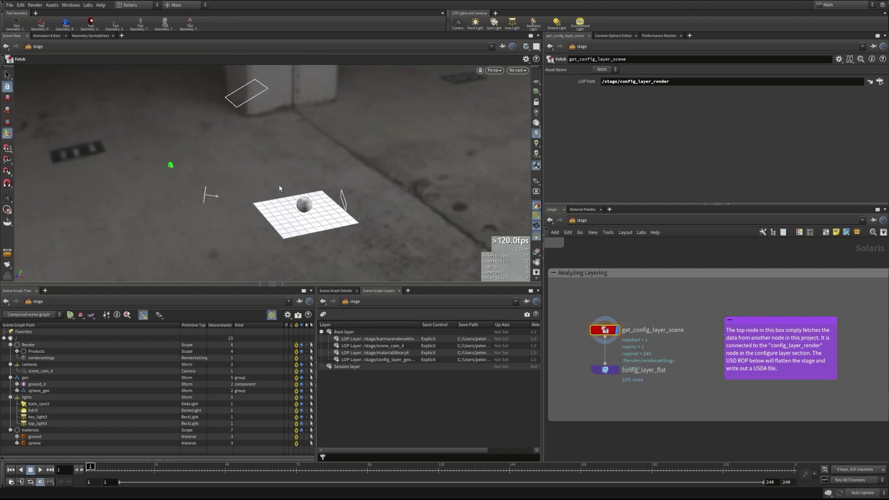
Save the flattened stage to disk with the config_layer_flat USD ROP and open config_layer_flat.usda in Visual Studio Code from the configure_layer folder
left_click(605, 370)
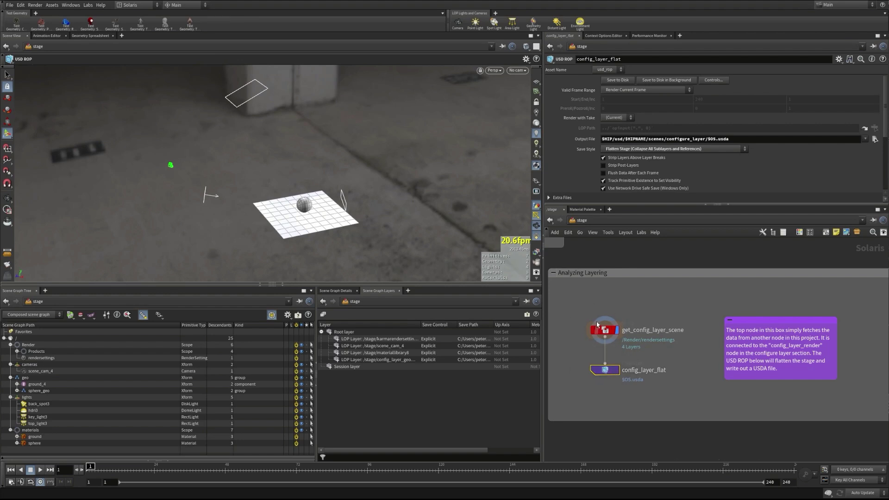
left_click(614, 81)
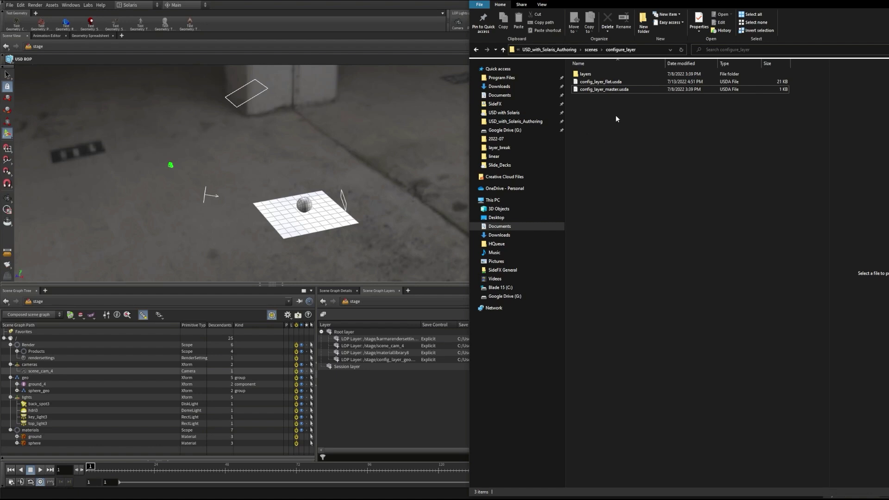
left_click(597, 83)
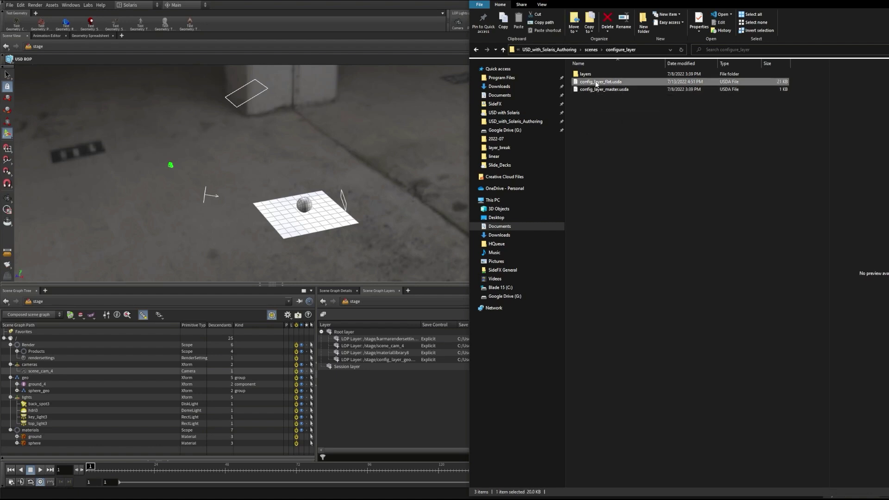
double_click(596, 82)
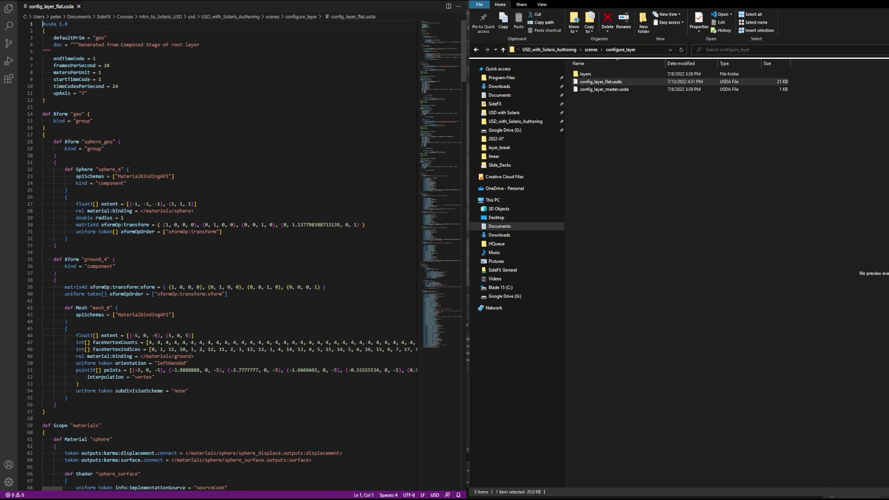
Read through the camera, light and render definitions in config_layer_flat.usda, return to its beginning and put the editor window away
left_click_drag(443, 55, 441, 200)
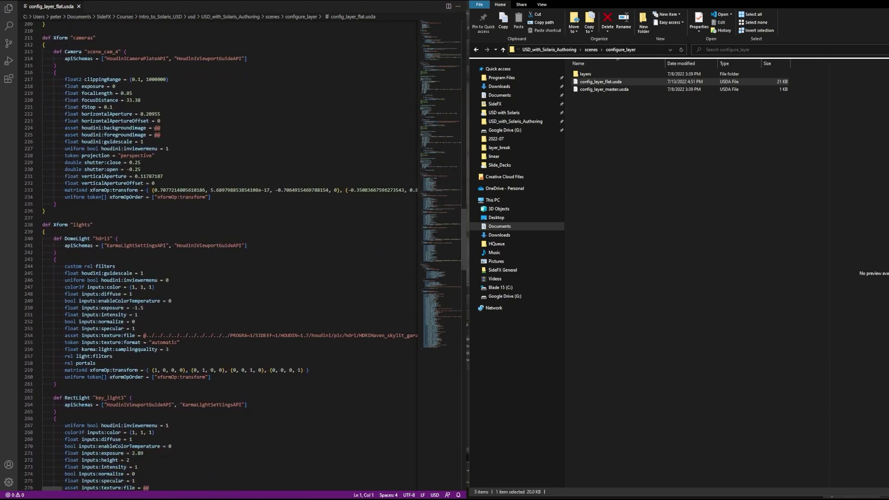
scroll(220, 255, "down", 6)
scroll(443, 220, "down", 7)
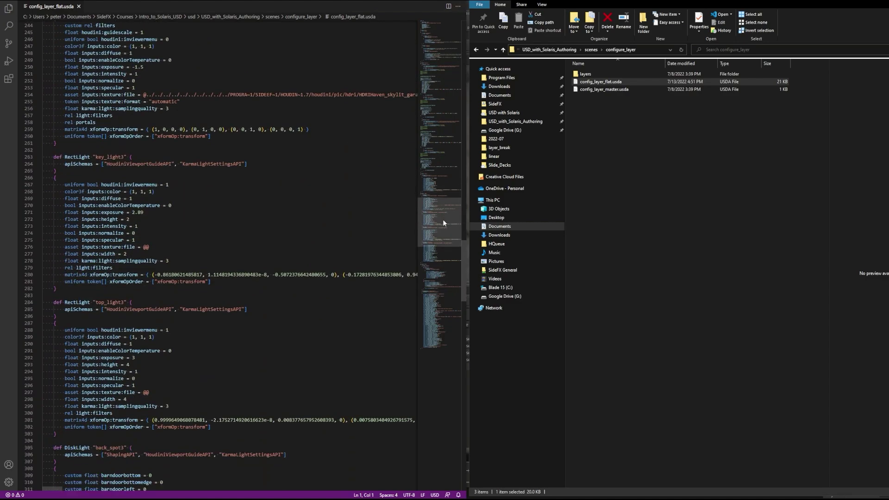
left_click_drag(443, 220, 434, 319)
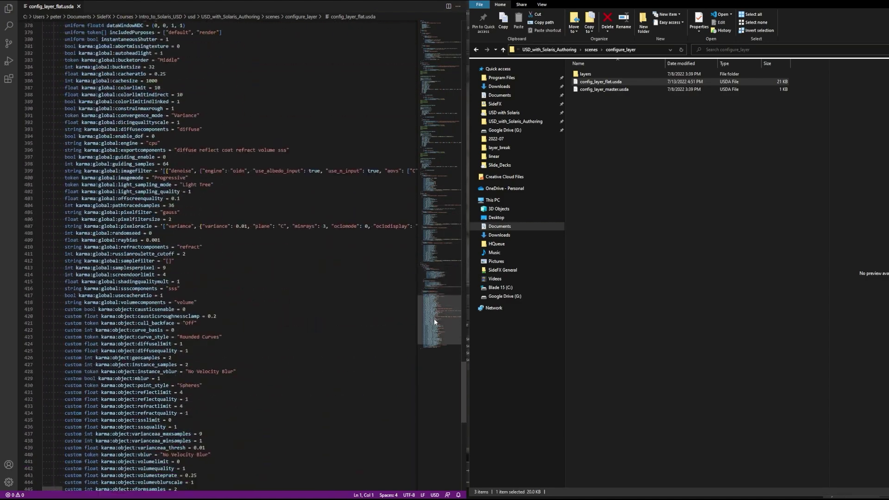
scroll(434, 322, "up", 20)
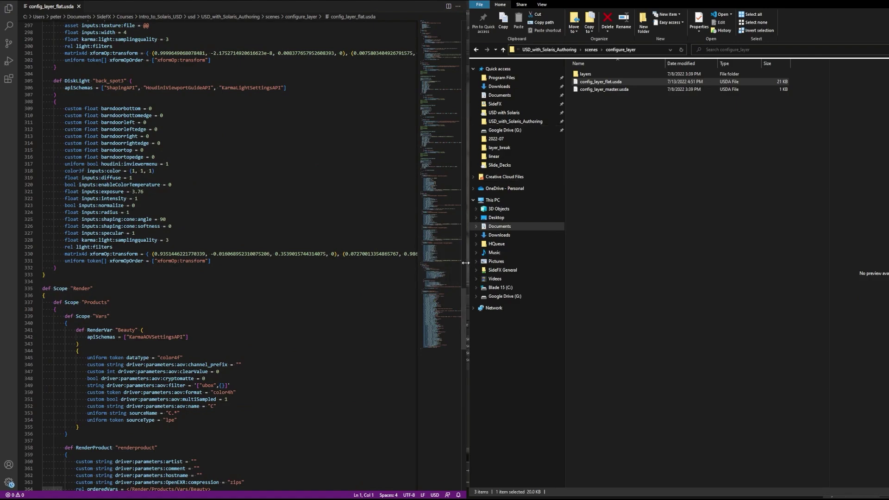
scroll(445, 254, "up", 3)
left_click_drag(445, 254, 435, 41)
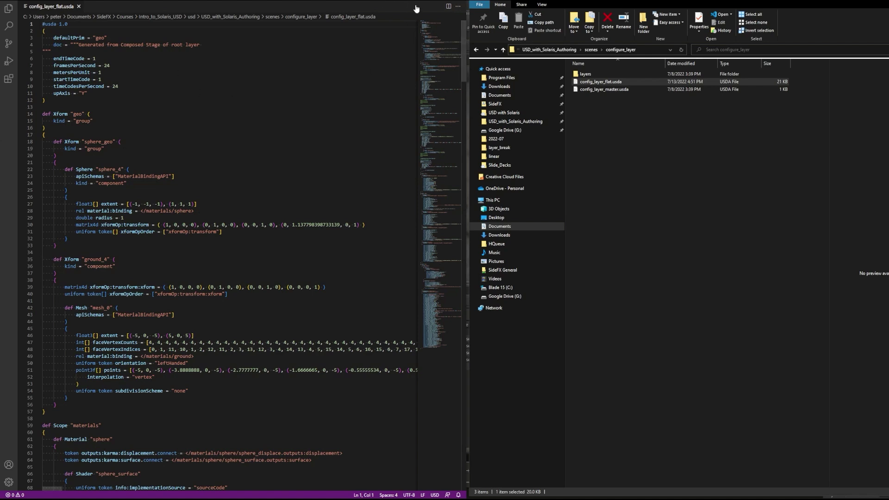
left_click(457, 0)
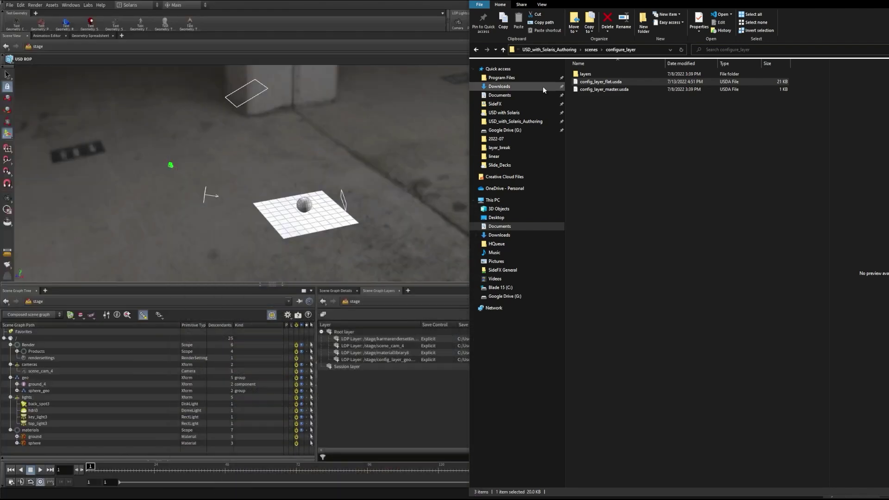
Open config_layer_master.usda and, from the layers folder, config_layer_geometry.usda in Visual Studio Code to examine the sublayer structure
left_click(604, 91)
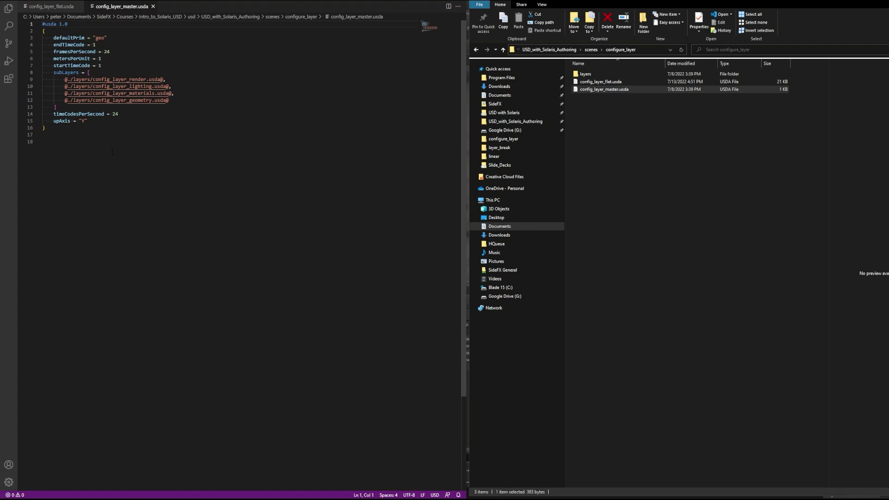
double_click(588, 74)
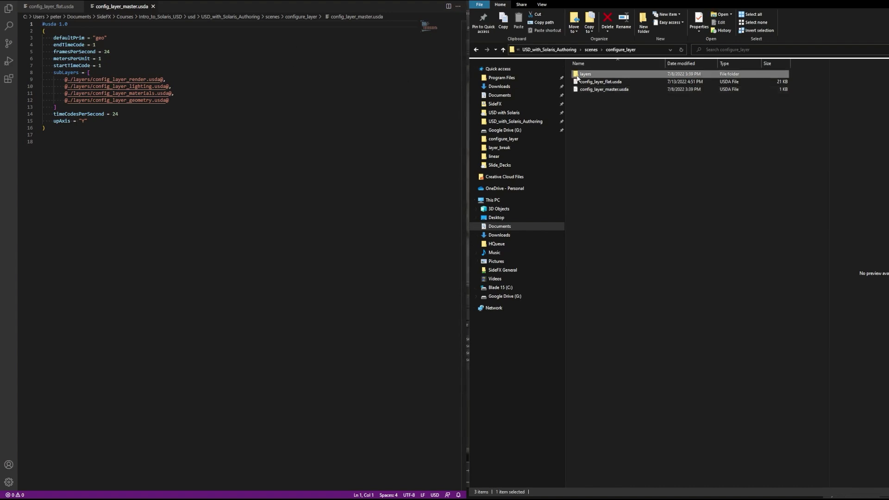
left_click_drag(602, 74, 108, 79)
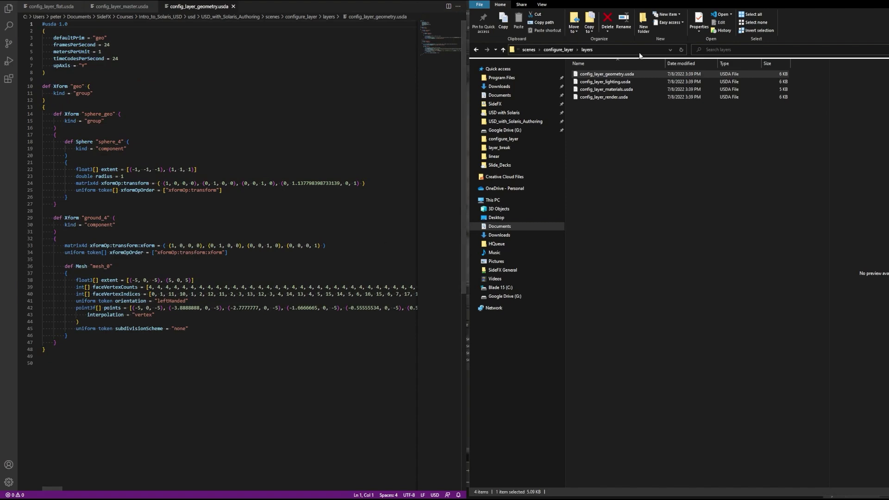
Open config_layer_lighting.usda, config_layer_materials.usda and config_layer_render.usda from the layers folder to examine the contents of each layer
left_click_drag(605, 82, 185, 139)
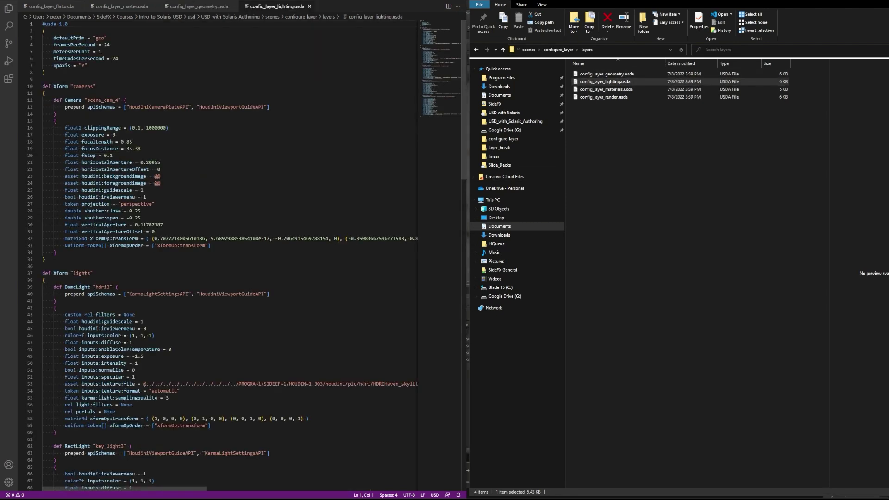
scroll(211, 182, "down", 20)
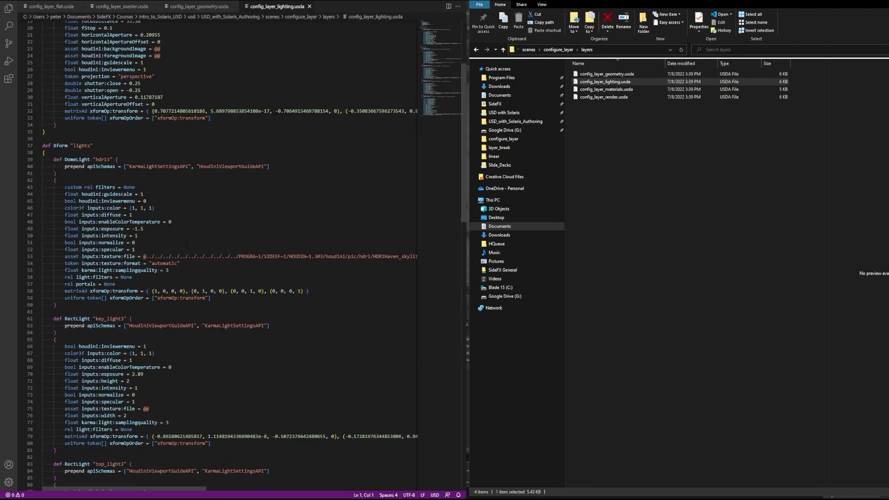
scroll(152, 332, "up", 20)
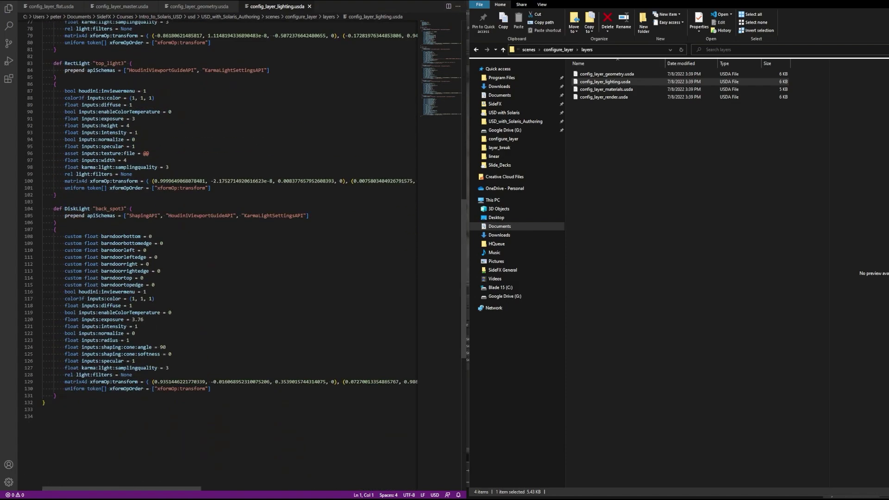
double_click(607, 89)
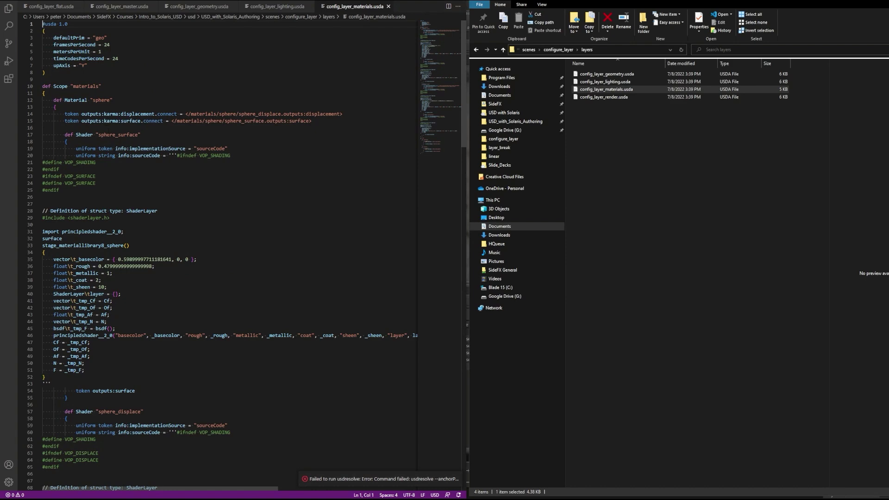
mouse_move(434, 52)
left_mouse_down()
mouse_move(427, 109)
mouse_move(435, 155)
mouse_move(436, 53)
left_mouse_up()
double_click(603, 97)
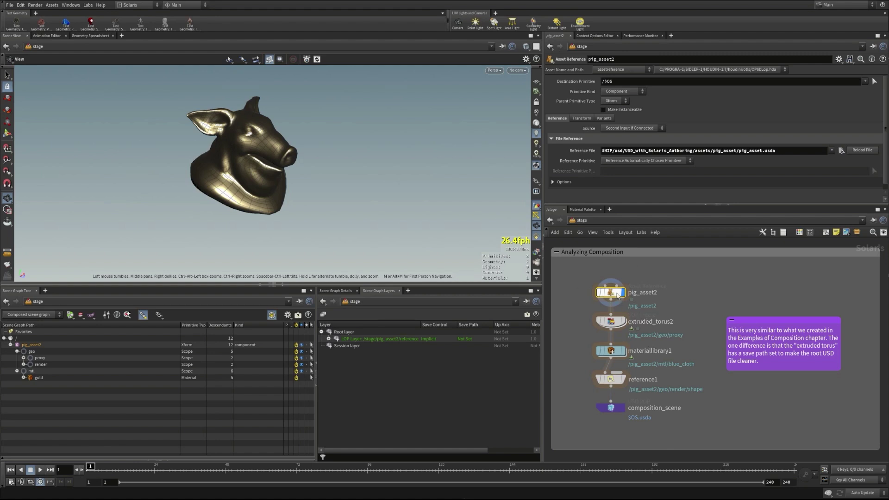
Display the extruded_torus2 node in the viewport with the Preview purpose and examine its primitive path and layer save path
left_click_drag(253, 174, 217, 178)
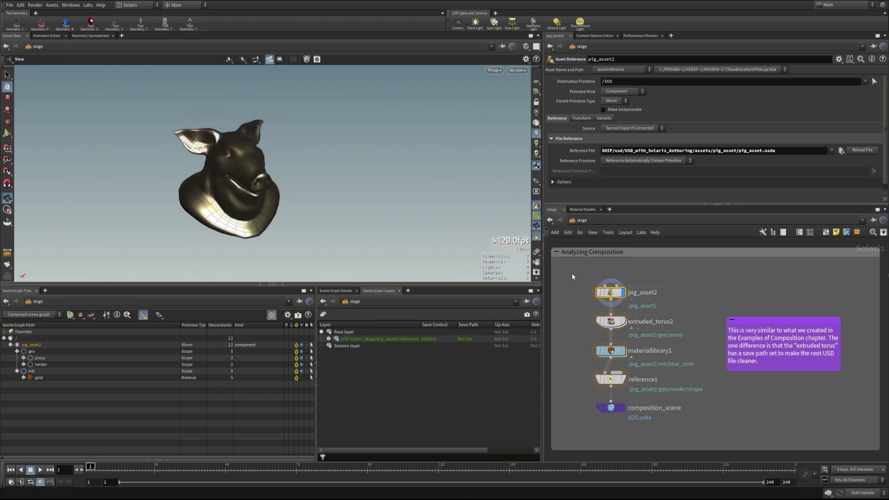
left_click(613, 325)
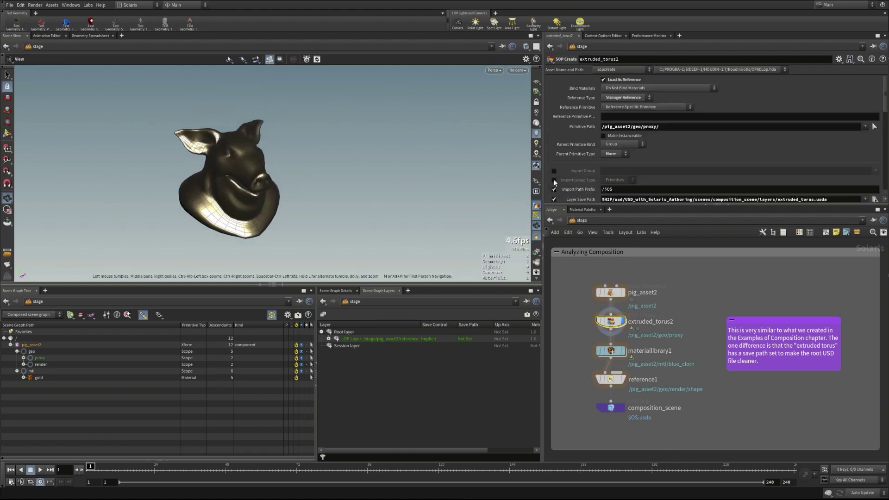
left_click(536, 181)
left_click(542, 206)
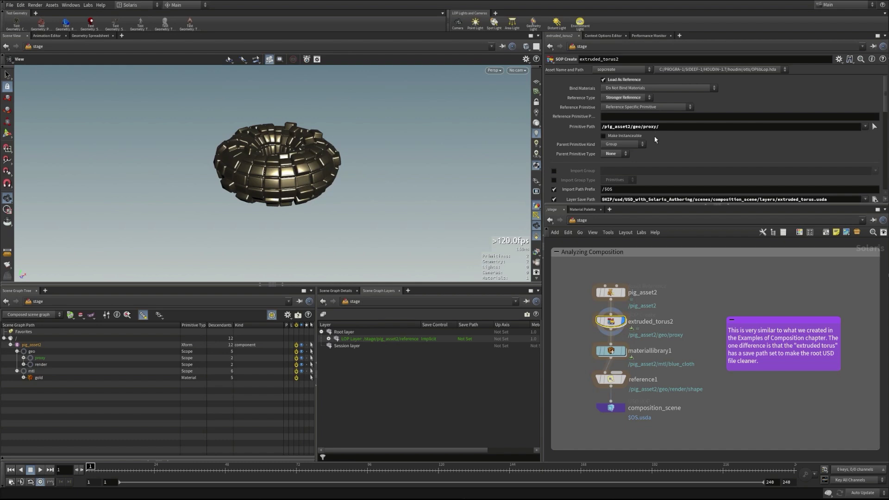
scroll(667, 162, "down", 1)
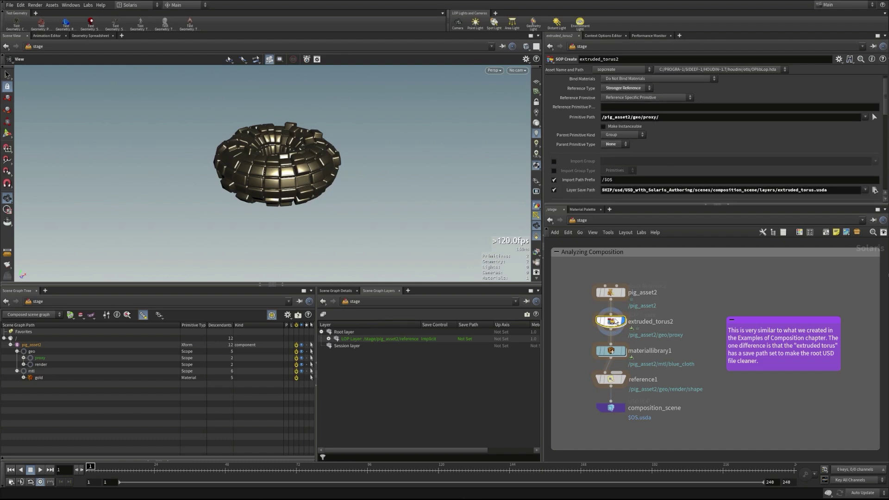
mouse_move(611, 322)
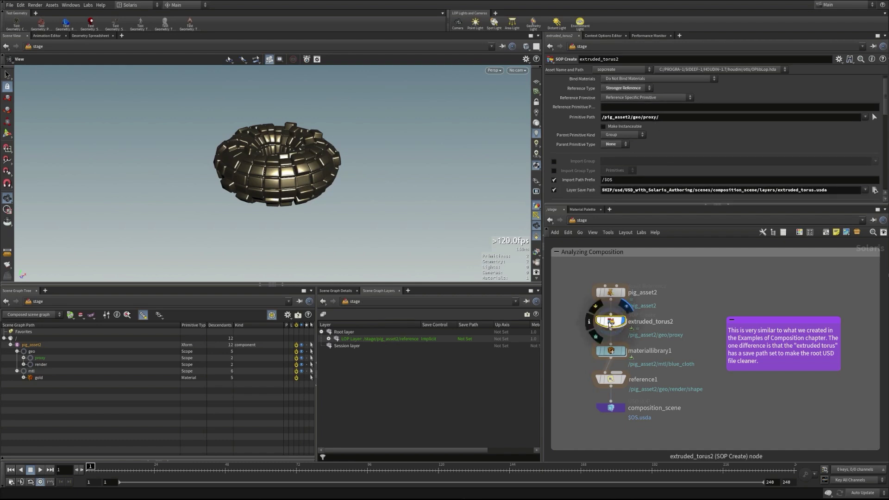
Display the materiallibrary1 node and inspect the blue_cloth material on the torus in the viewport
left_click(611, 350)
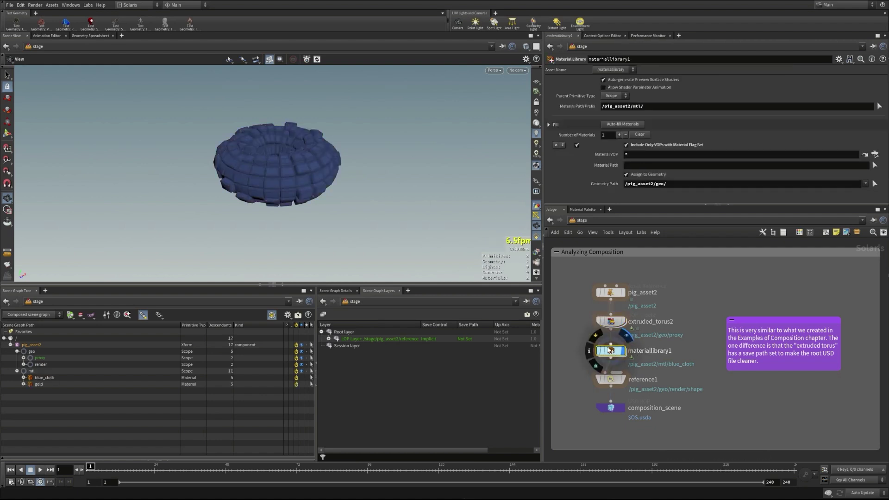
left_click_drag(292, 163, 288, 177)
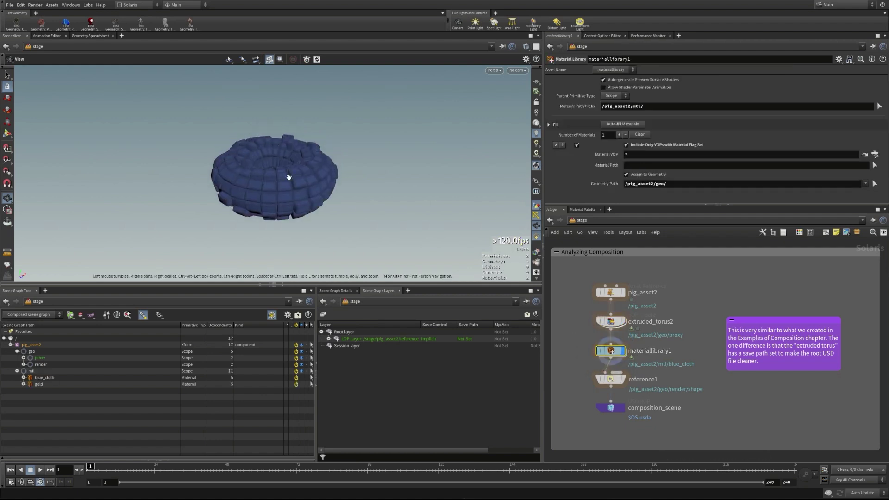
right_click_drag(288, 177, 308, 165)
left_click_drag(308, 165, 308, 174)
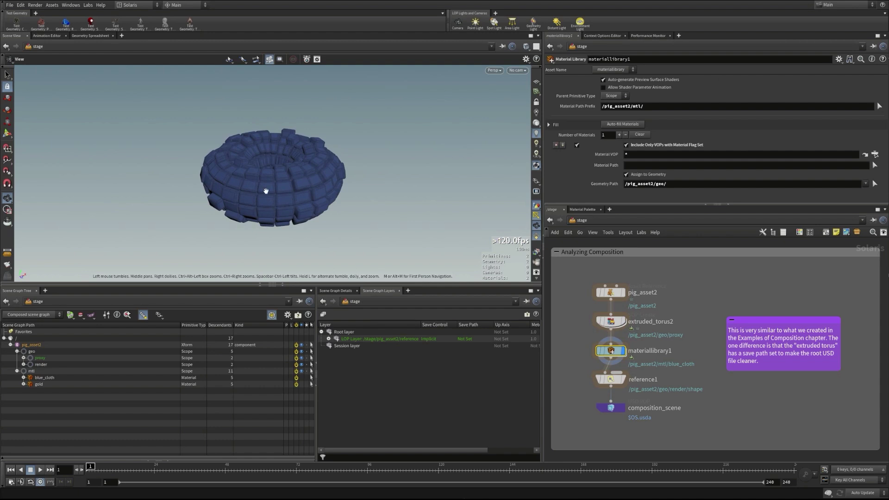
Select the geo primitive under pig_asset2, compare it in Final Render and back in Preview, and save the scene file
left_click(32, 352)
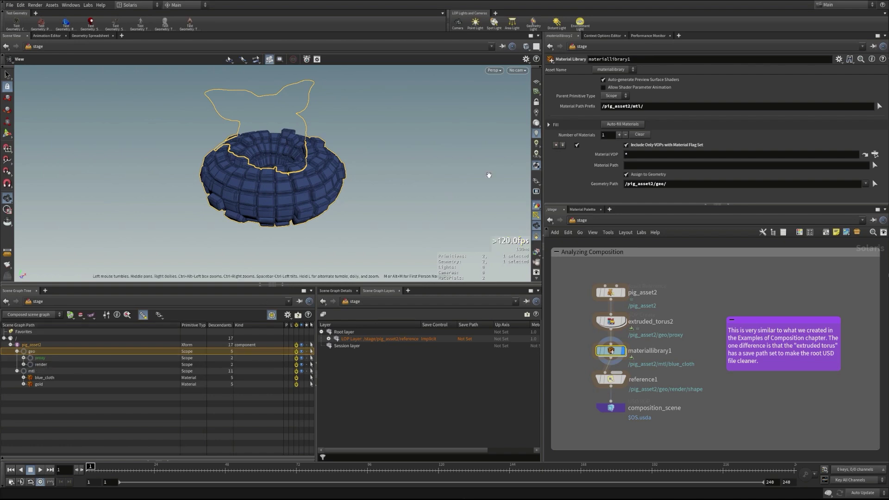
left_click(535, 186)
left_click(541, 199)
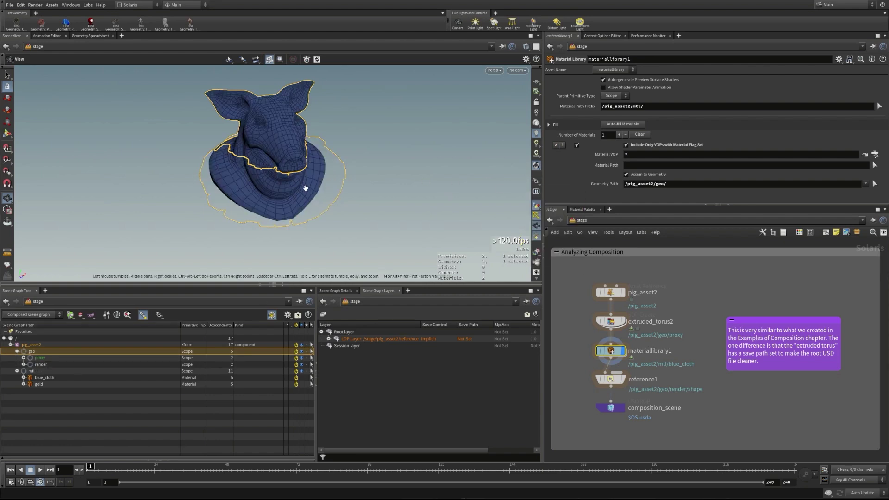
left_click(535, 184)
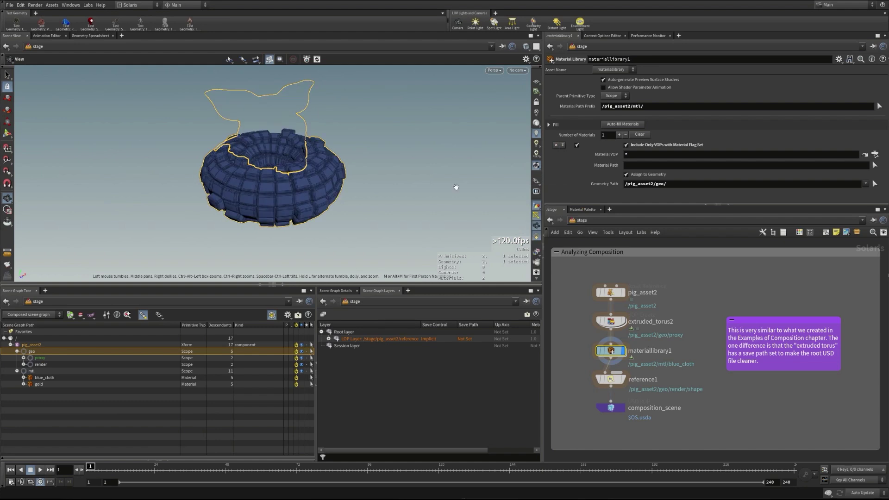
left_click(544, 206)
key("ctrl+s")
Display the reference1 node and switch the viewport to Final Render to inspect the referenced rubber toy shape
left_click(620, 384)
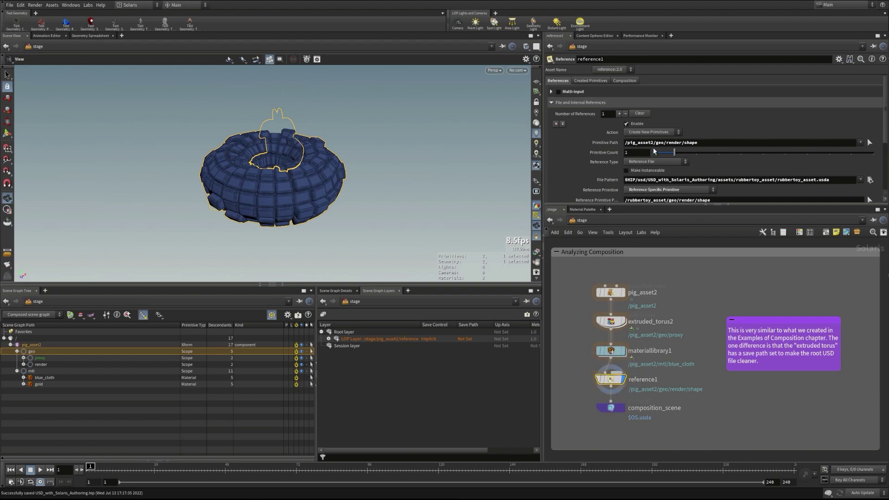
left_click(534, 184)
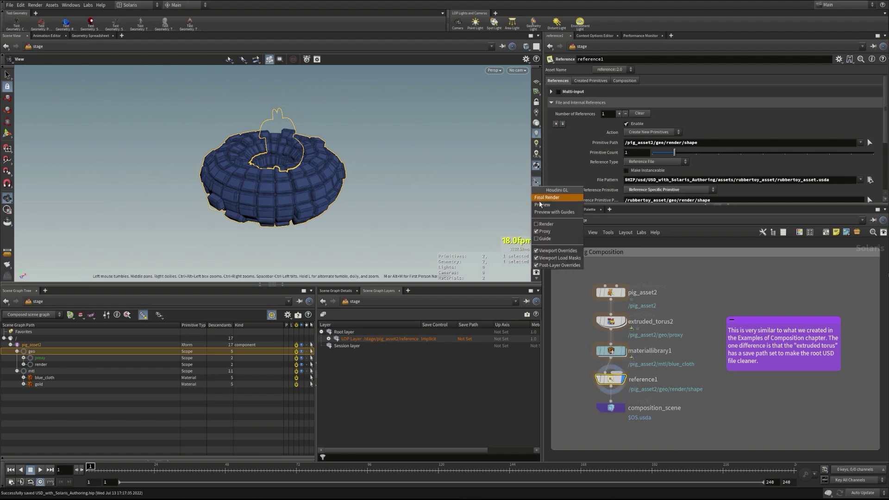
left_click(541, 198)
left_click_drag(294, 186, 316, 179)
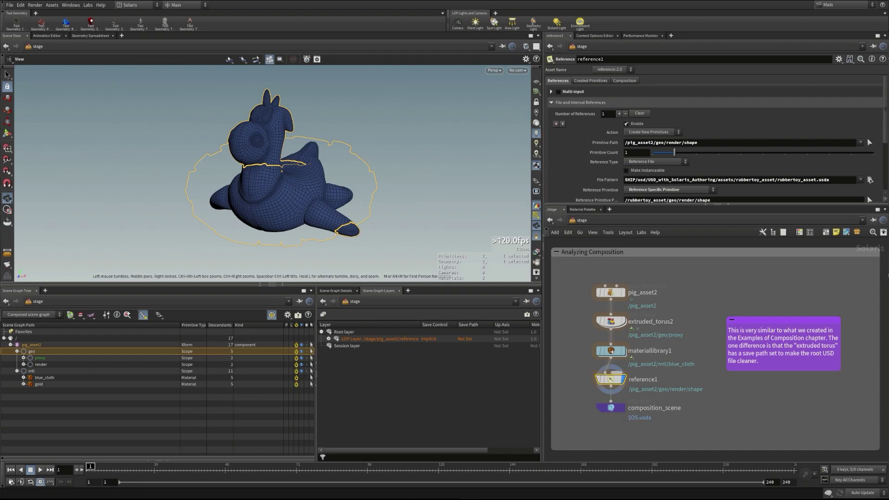
Switch to File Explorer and open extruded_torus.usda from the composition_scene layers folder in Visual Studio Code to examine its over definitions
key("alt+Tab")
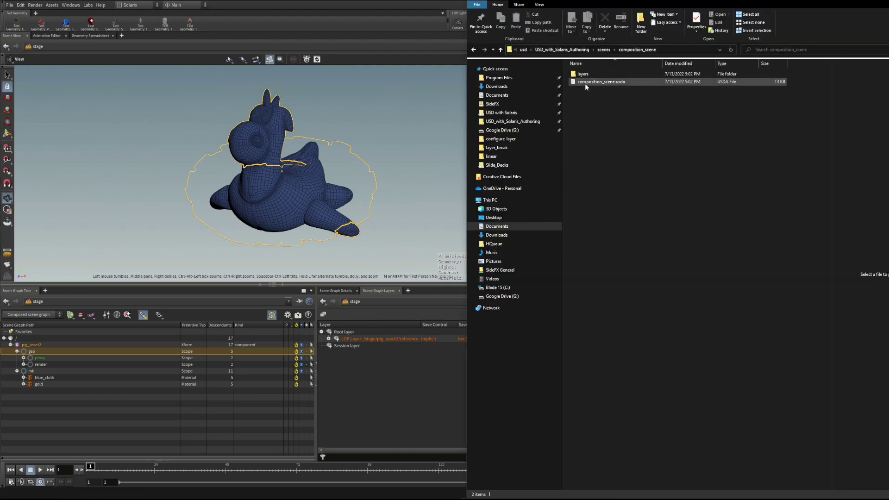
double_click(577, 74)
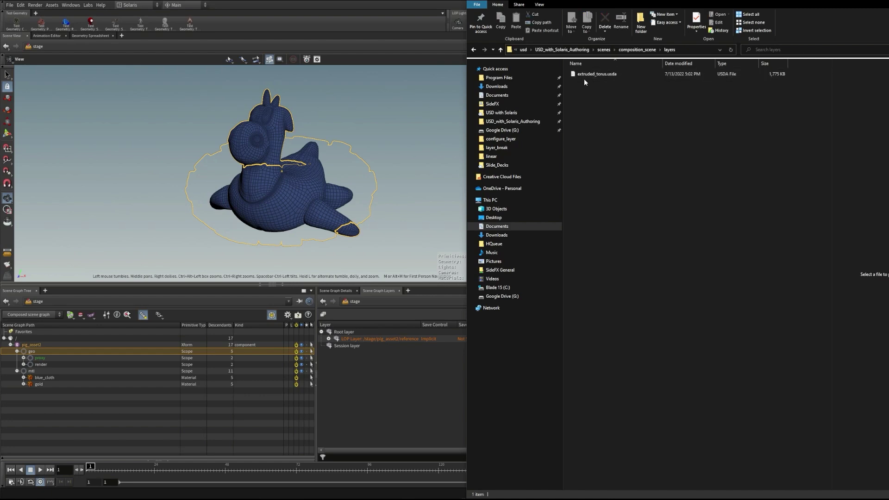
double_click(595, 75)
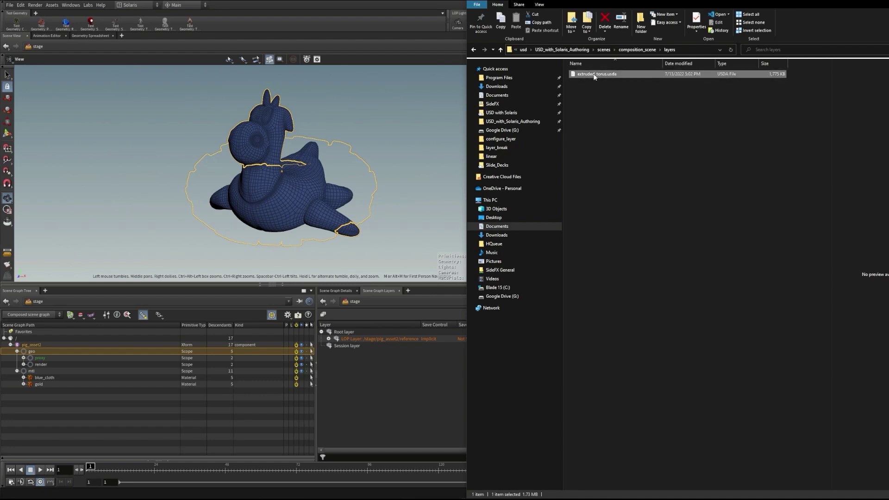
left_click(150, 284)
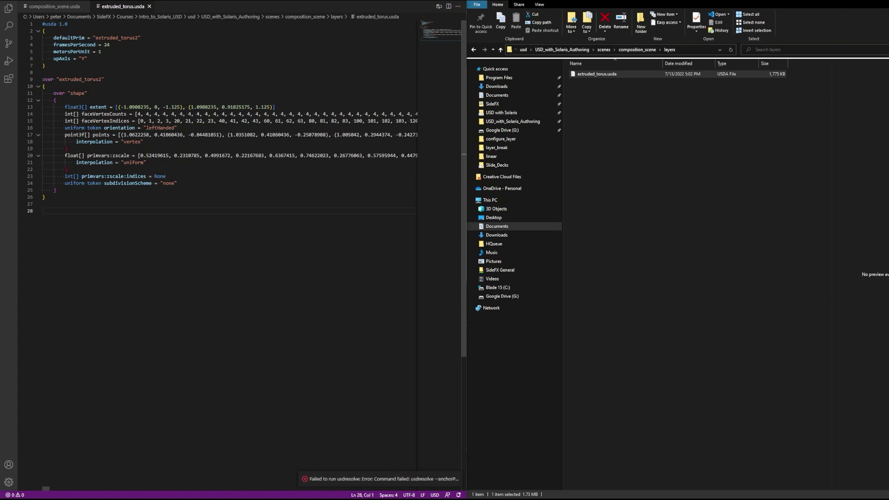
left_click(122, 84)
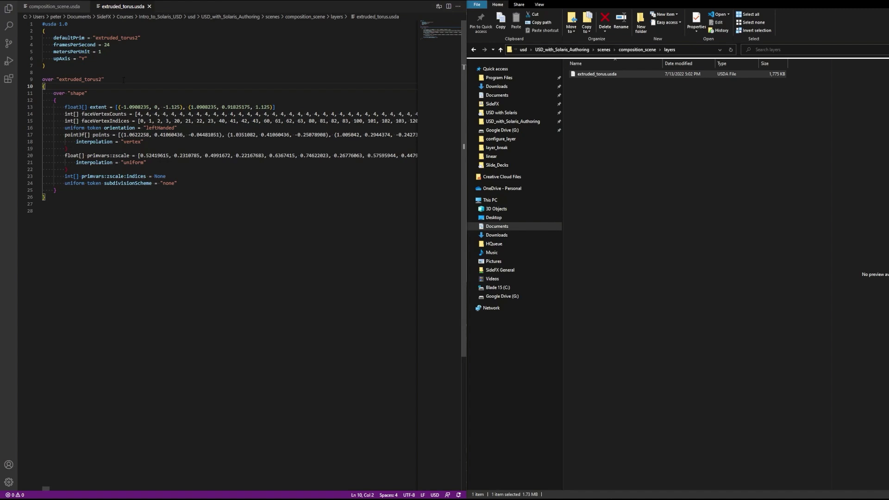
Examine the references, material binding and blue_cloth material in composition_scene.usda, checking back against the stage in Houdini
left_click(42, 8)
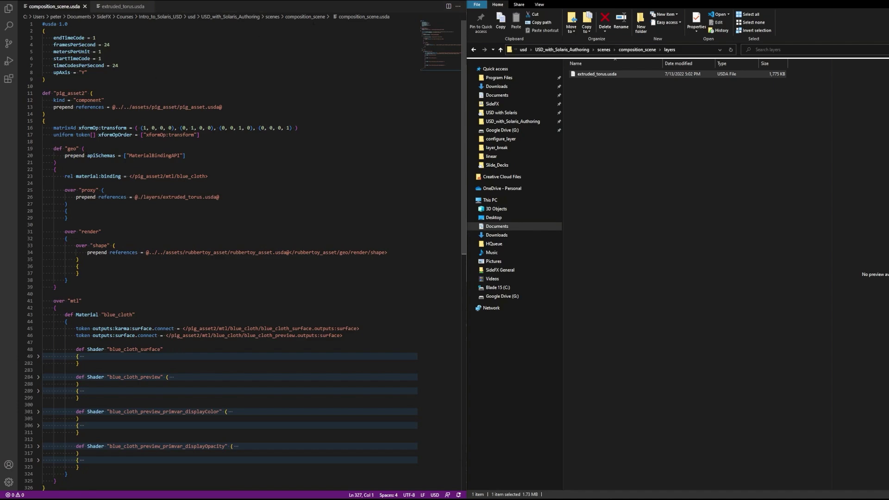
left_click(413, 1)
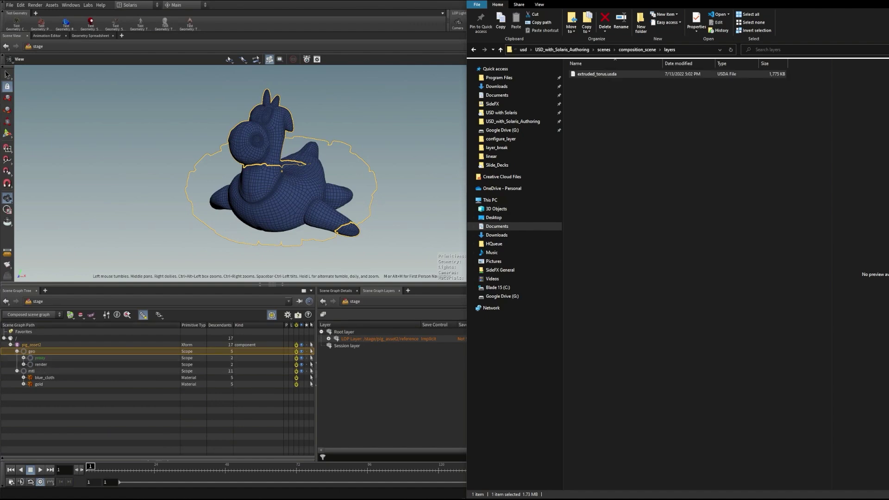
key("alt+Tab")
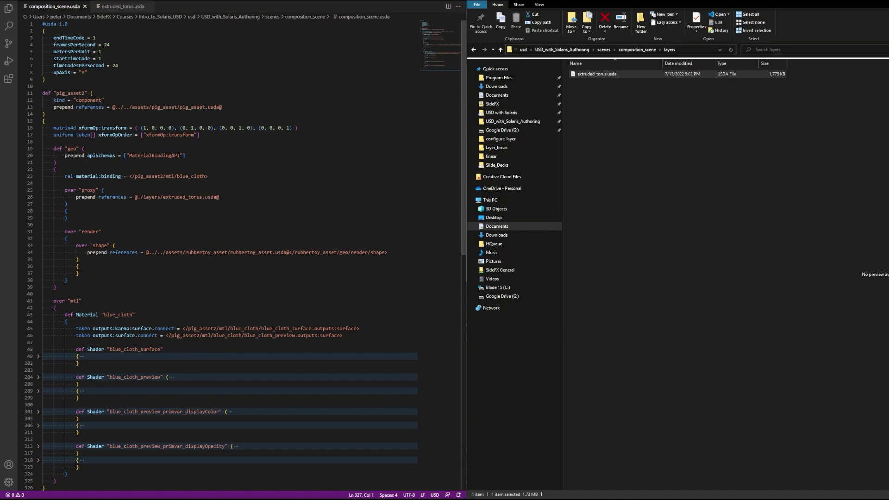
scroll(124, 276, "down", 1)
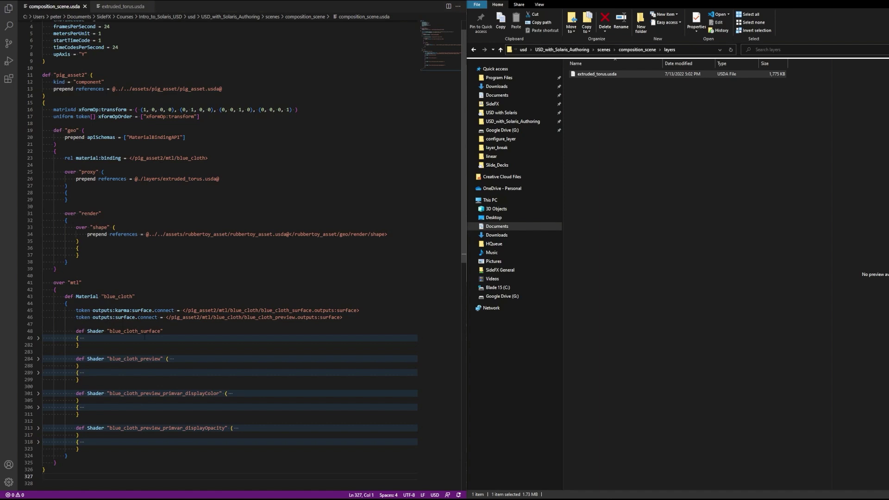
scroll(170, 295, "up", 1)
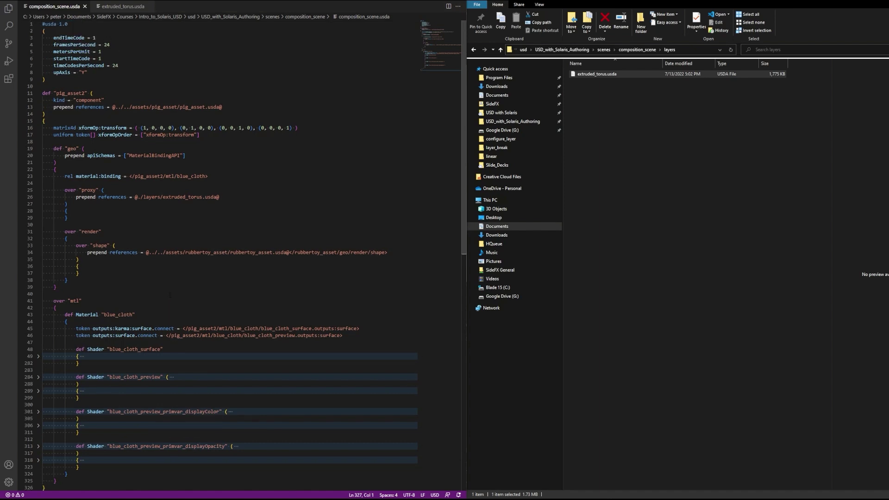